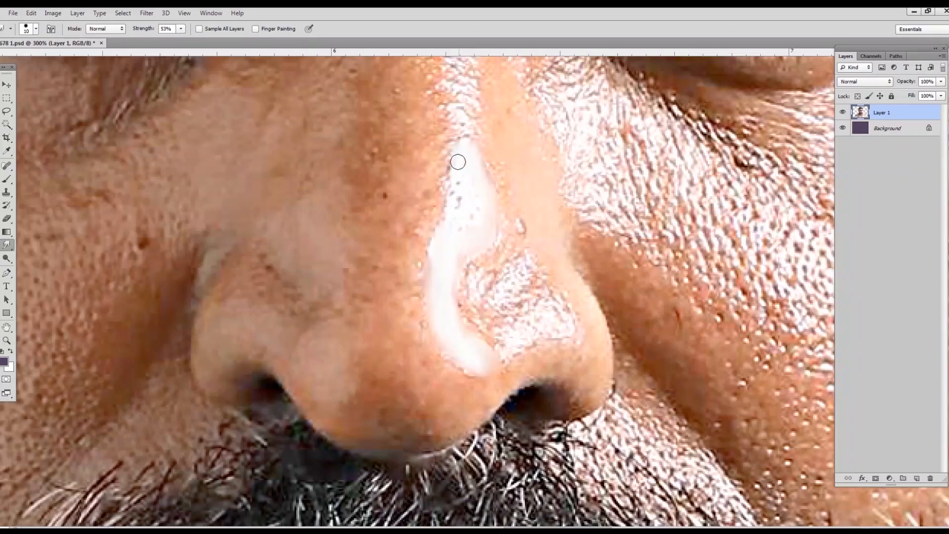
- Smudge the white highlight on the nose ridge and the shiny patch beside it into smooth strokes at 53% strength
mouse_move(458, 161)
mouse_down()
mouse_move(436, 248)
mouse_move(468, 180)
mouse_up()
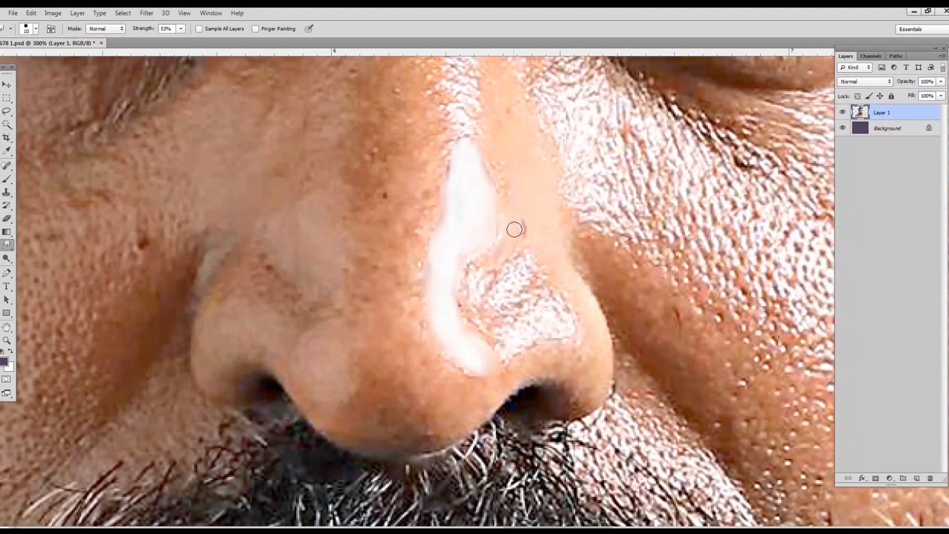
mouse_move(502, 241)
mouse_down()
mouse_move(467, 268)
mouse_move(465, 285)
mouse_move(482, 271)
mouse_move(491, 278)
mouse_move(516, 244)
mouse_move(484, 312)
mouse_move(471, 311)
mouse_move(473, 327)
mouse_move(492, 338)
mouse_move(497, 294)
mouse_move(523, 264)
mouse_move(540, 280)
mouse_move(516, 306)
mouse_up()
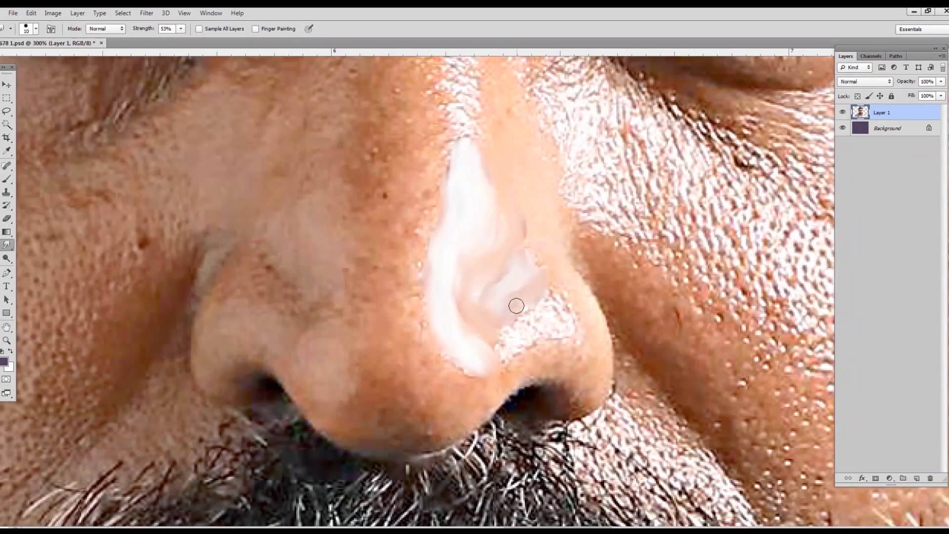
mouse_move(572, 324)
mouse_down()
mouse_move(517, 325)
mouse_move(502, 337)
mouse_up()
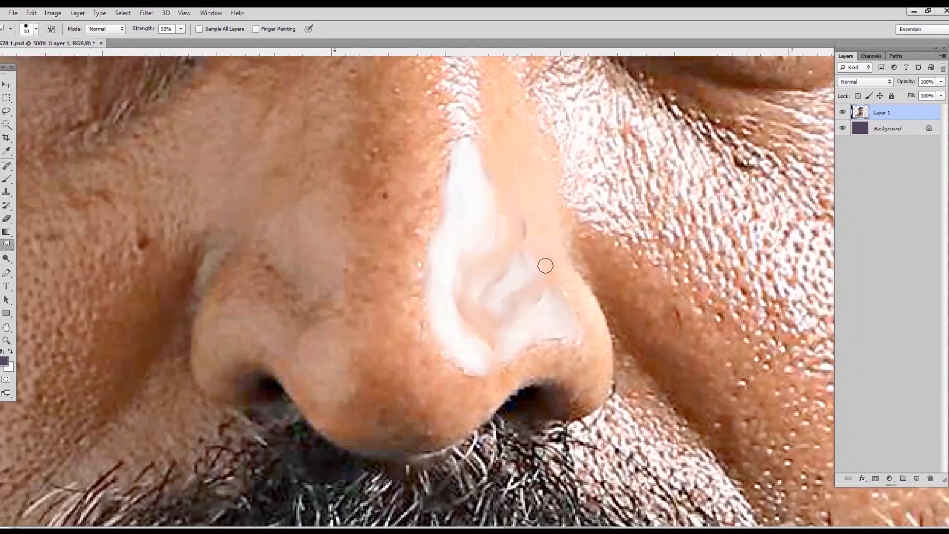
drag(493, 301, 477, 212)
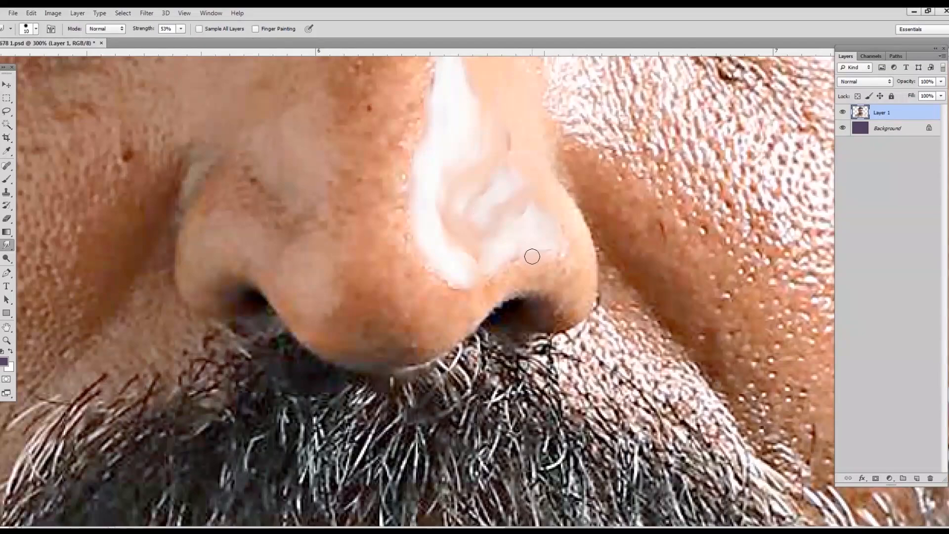
- Smooth the brightly lit nostril wing and the nose tip with the Smudge tool, enlarging the brush to 20 for the tip
mouse_move(509, 289)
mouse_down()
mouse_move(543, 292)
mouse_move(506, 297)
mouse_move(541, 309)
mouse_move(541, 319)
mouse_move(568, 319)
mouse_up()
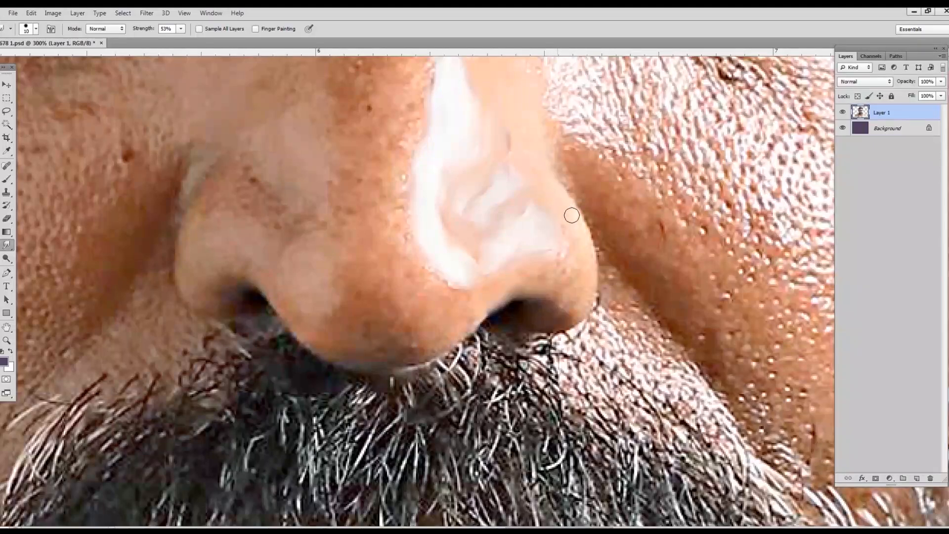
drag(589, 284, 581, 307)
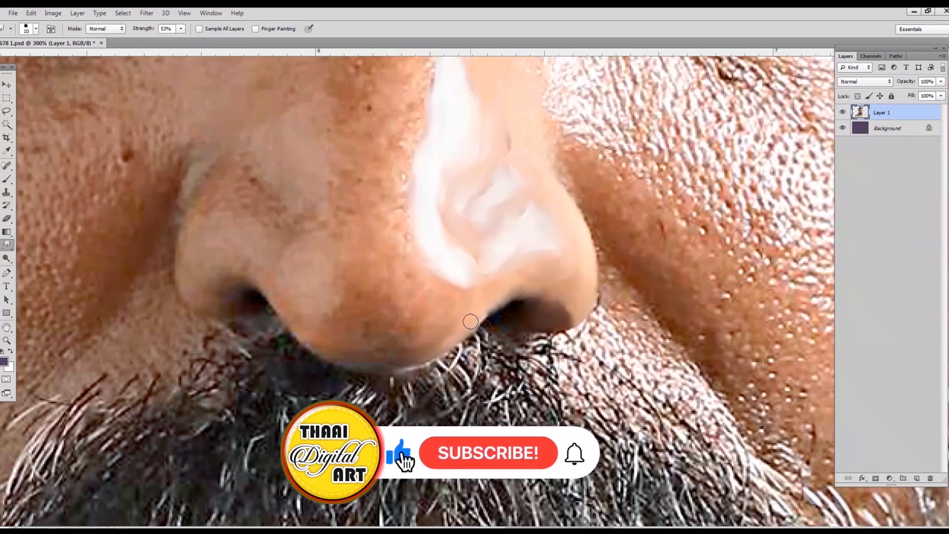
key(bracketright)
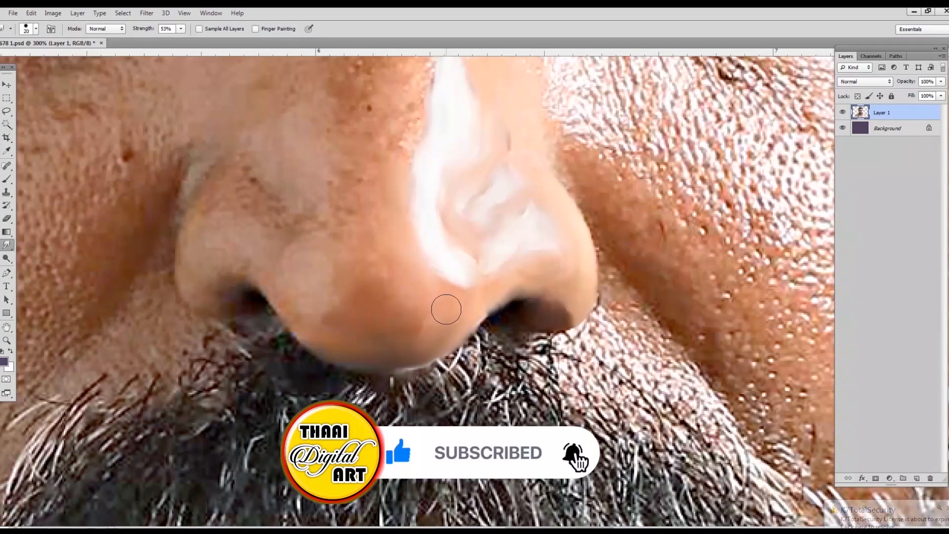
key(bracketleft)
key(bracketleft)
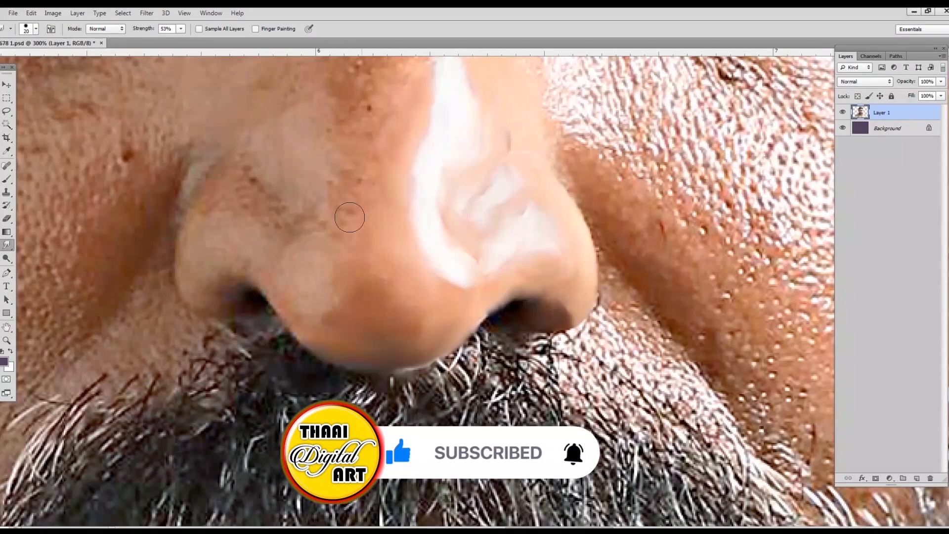
- Smudge away the skin texture on the shaded side of the nose and its nostril wing with a brush of size 9 to 10
scroll(366, 237, left, 2)
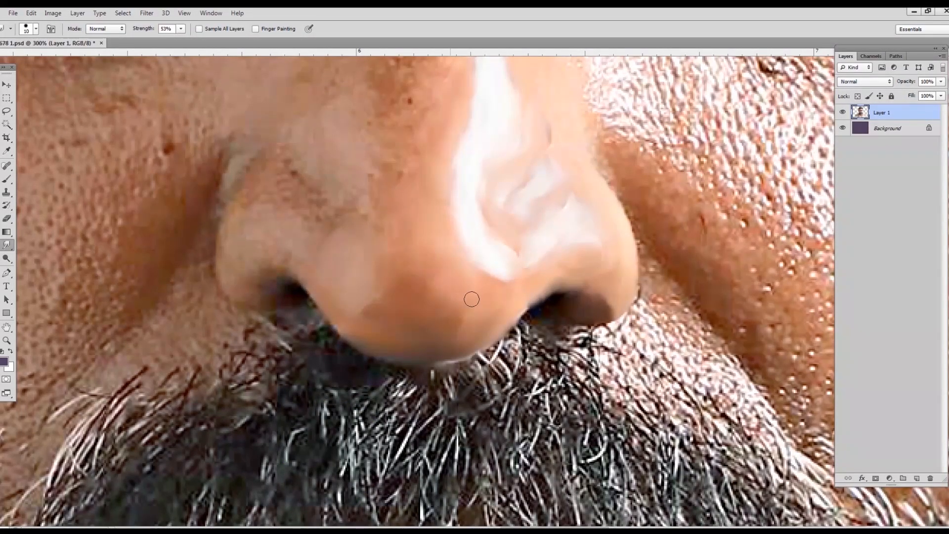
scroll(383, 223, up, 3)
scroll(383, 223, left, 3)
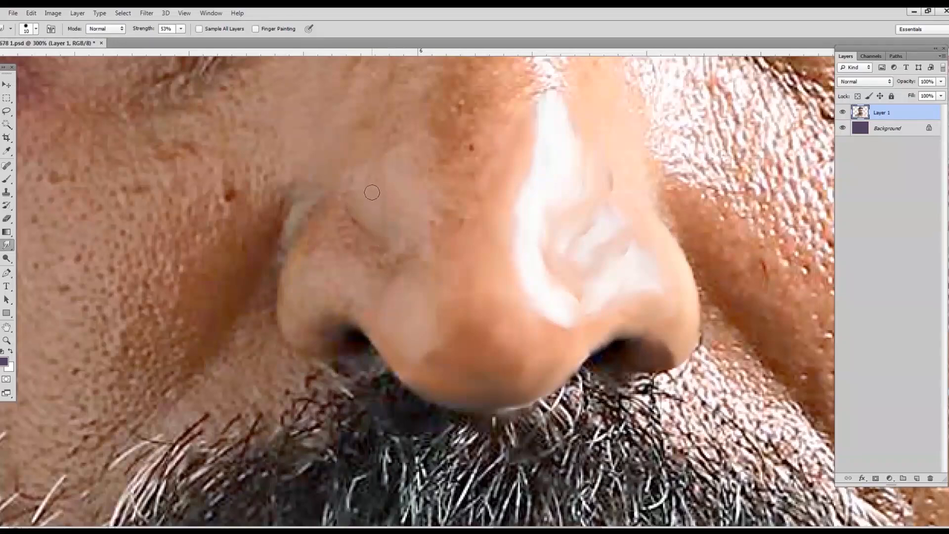
mouse_move(424, 181)
mouse_down()
mouse_move(433, 243)
mouse_move(400, 180)
mouse_up()
key(bracketleft)
drag(297, 233, 285, 275)
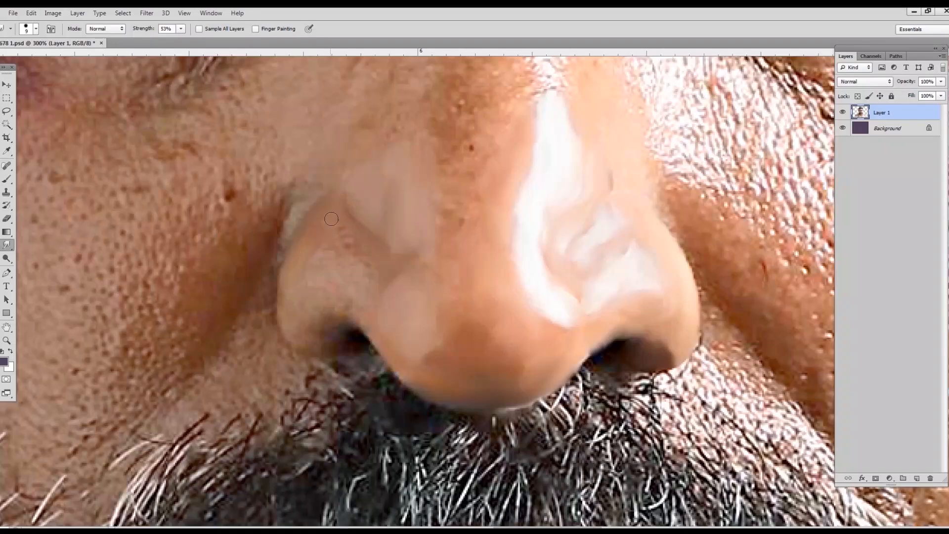
scroll(328, 244, down, 3)
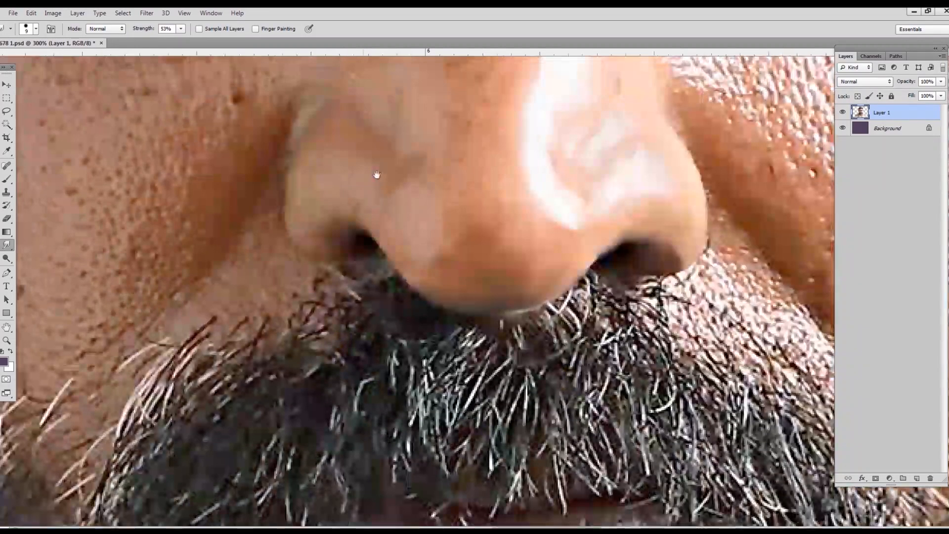
key(bracketright)
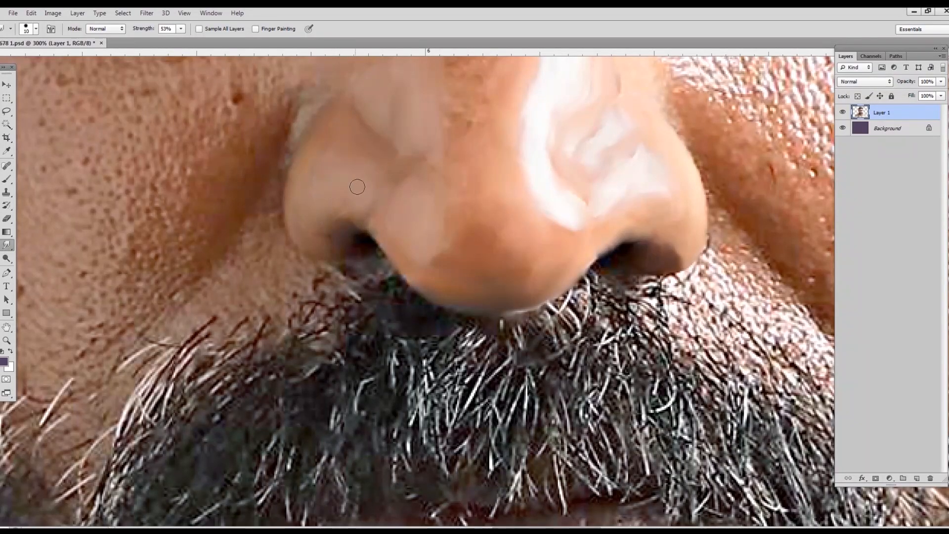
drag(357, 187, 381, 250)
- Smudge the white highlight running up the nose bridge toward the eyes into a smooth streak with a size 15 brush
mouse_move(405, 101)
mouse_down()
mouse_move(426, 125)
mouse_move(429, 85)
mouse_move(416, 151)
mouse_move(426, 172)
mouse_move(467, 116)
mouse_move(420, 246)
mouse_move(401, 234)
mouse_move(398, 182)
mouse_move(428, 155)
mouse_move(444, 214)
mouse_up()
drag(445, 267, 414, 416)
drag(518, 342, 538, 334)
drag(558, 191, 552, 200)
mouse_move(471, 112)
mouse_down()
mouse_move(467, 261)
mouse_move(474, 146)
mouse_move(463, 180)
mouse_move(453, 141)
mouse_move(462, 112)
mouse_move(477, 100)
mouse_move(463, 108)
mouse_move(463, 138)
mouse_move(503, 103)
mouse_up()
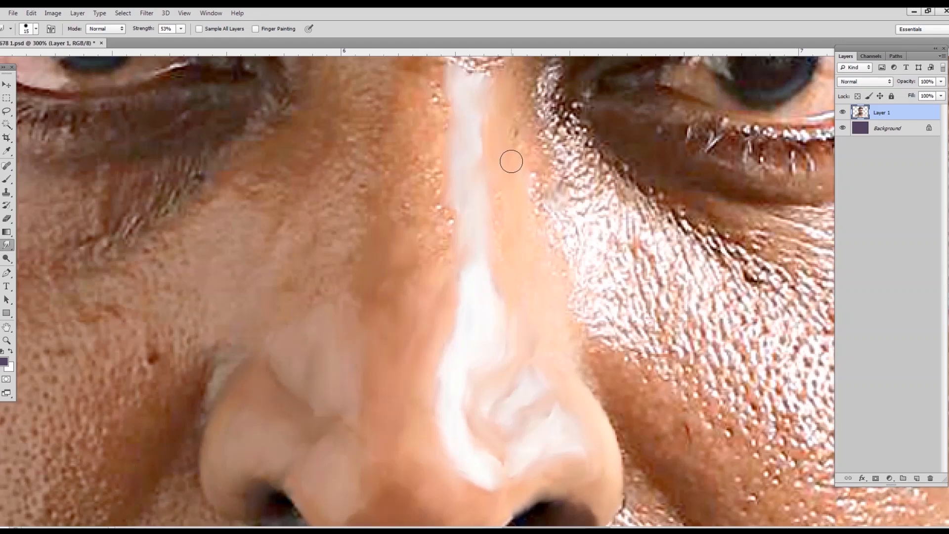
- Smooth the skin on the nose bridge along the shaded edge of the highlight, refining the edge with a size 9 brush
mouse_move(438, 216)
mouse_down()
mouse_move(445, 234)
mouse_move(427, 259)
mouse_up()
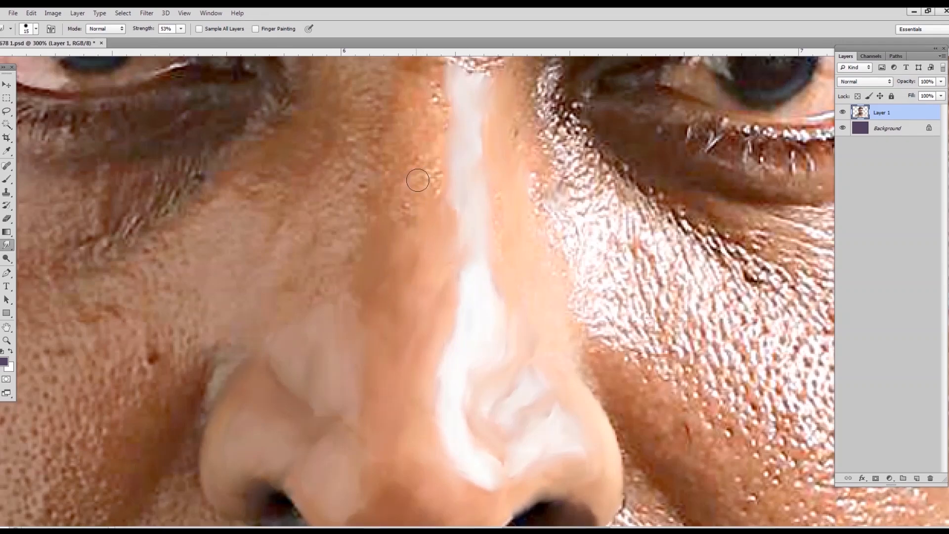
mouse_move(418, 180)
mouse_down()
mouse_move(435, 157)
mouse_move(454, 149)
mouse_up()
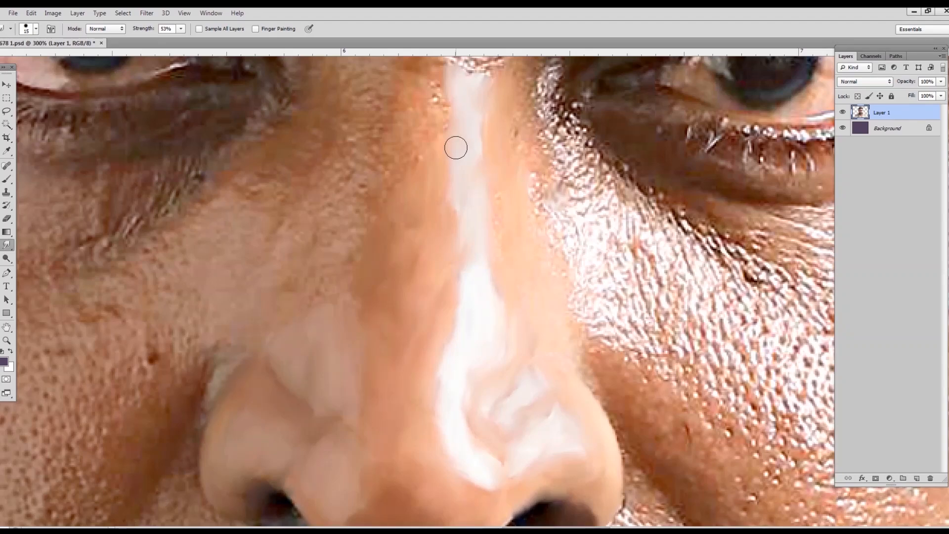
mouse_move(401, 119)
mouse_down()
mouse_move(443, 113)
mouse_move(410, 165)
mouse_move(389, 172)
mouse_up()
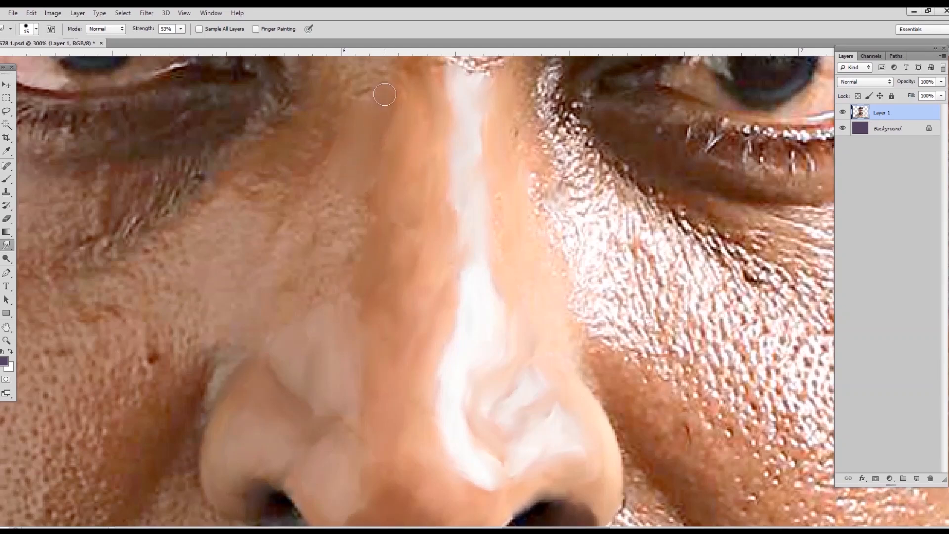
drag(438, 120, 443, 161)
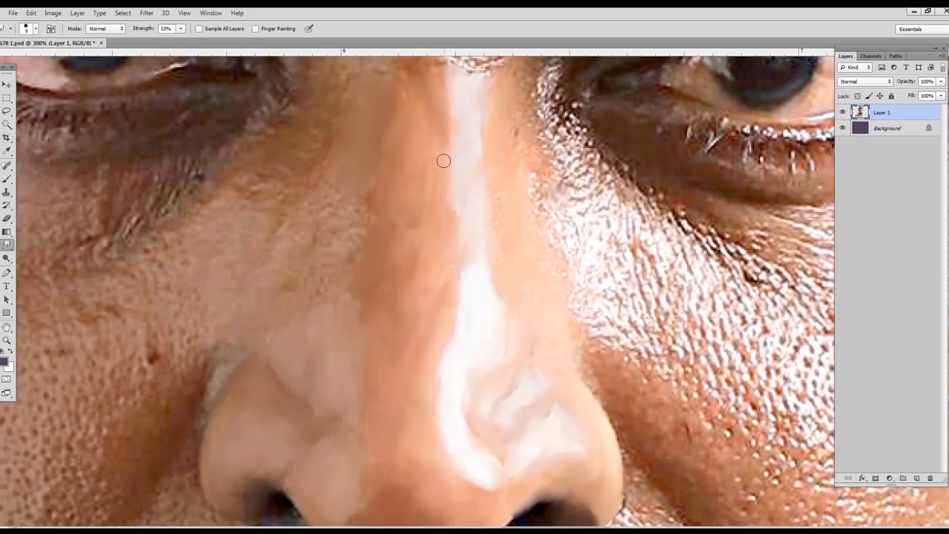
mouse_move(468, 267)
mouse_down()
mouse_move(450, 288)
mouse_move(429, 290)
mouse_move(429, 227)
mouse_move(415, 339)
mouse_up()
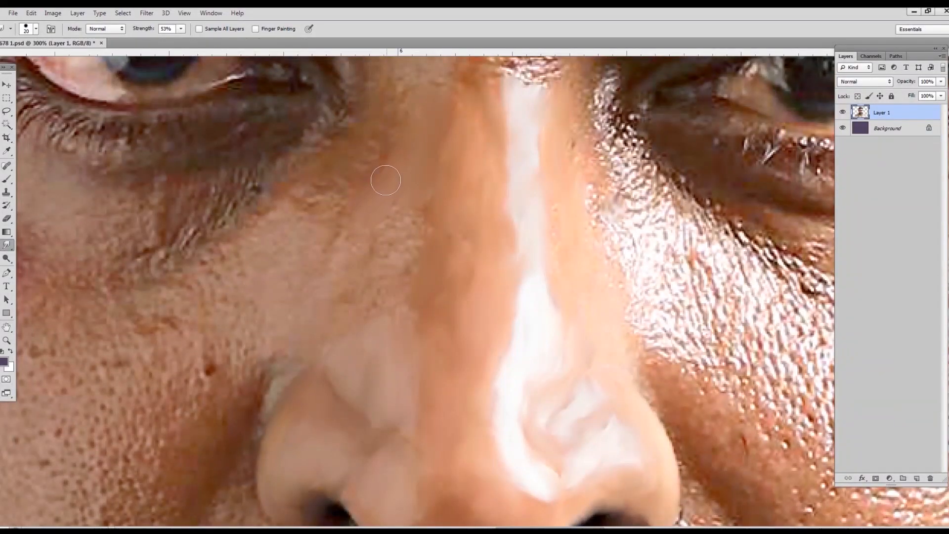
- Smudge the shaded nose flank between the inner eye corner and the nostril wing with a size 20 brush
mouse_move(385, 180)
mouse_down()
mouse_move(320, 204)
mouse_move(338, 167)
mouse_move(398, 99)
mouse_move(378, 180)
mouse_move(330, 232)
mouse_move(280, 200)
mouse_move(269, 237)
mouse_up()
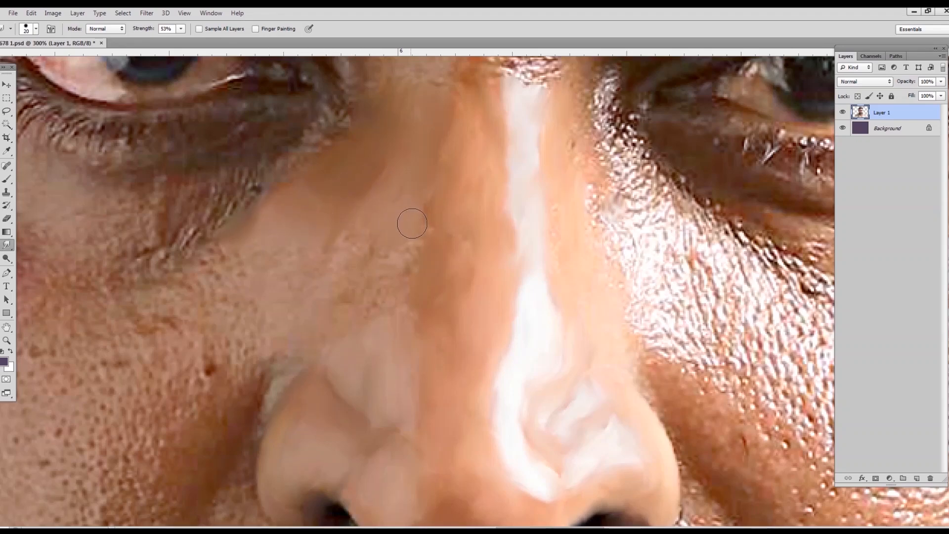
mouse_move(411, 223)
mouse_down()
mouse_move(405, 255)
mouse_move(382, 248)
mouse_move(381, 296)
mouse_move(400, 269)
mouse_move(364, 245)
mouse_up()
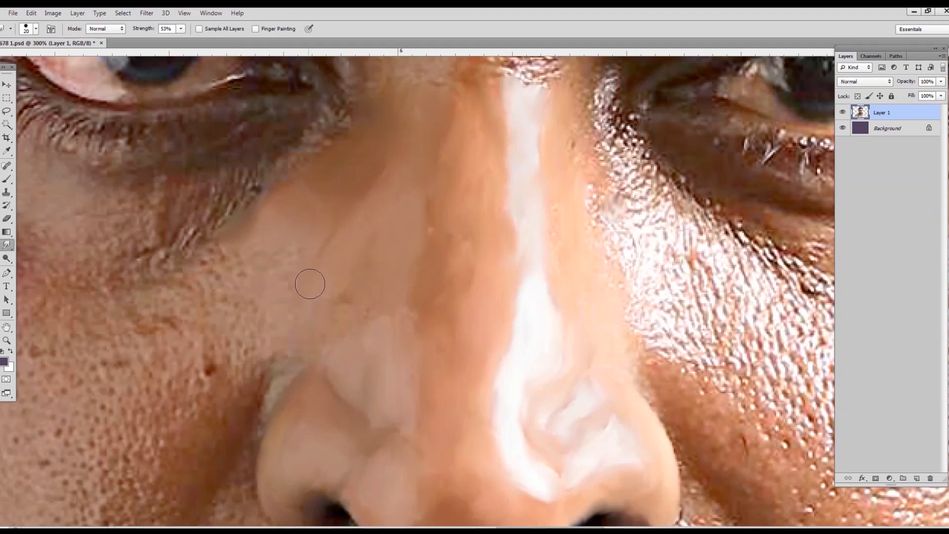
mouse_move(318, 318)
mouse_down()
mouse_move(356, 315)
mouse_move(356, 295)
mouse_move(315, 329)
mouse_move(314, 346)
mouse_move(377, 244)
mouse_up()
drag(386, 284, 416, 261)
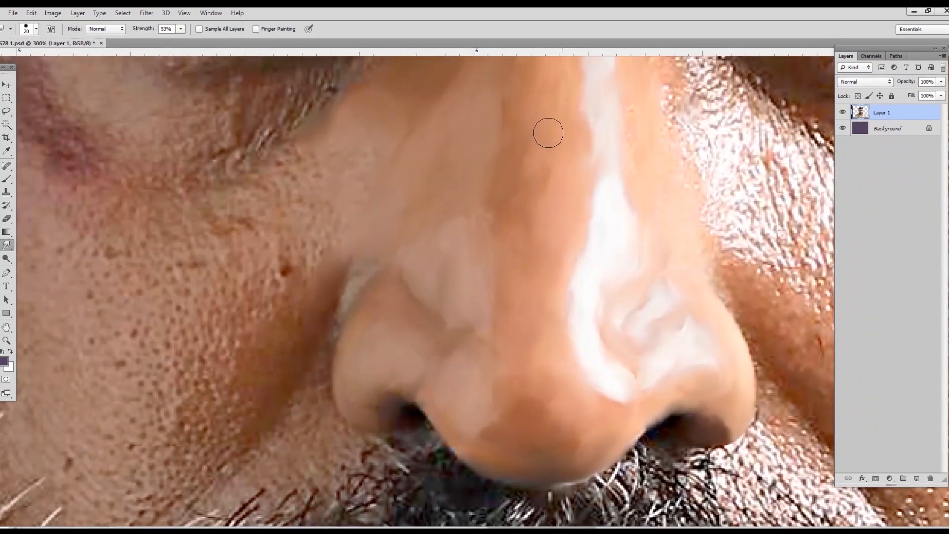
- Smooth the crease above the shaded nostril wing and smudge a band across the upper cheek with a size 30 brush
drag(540, 274, 573, 247)
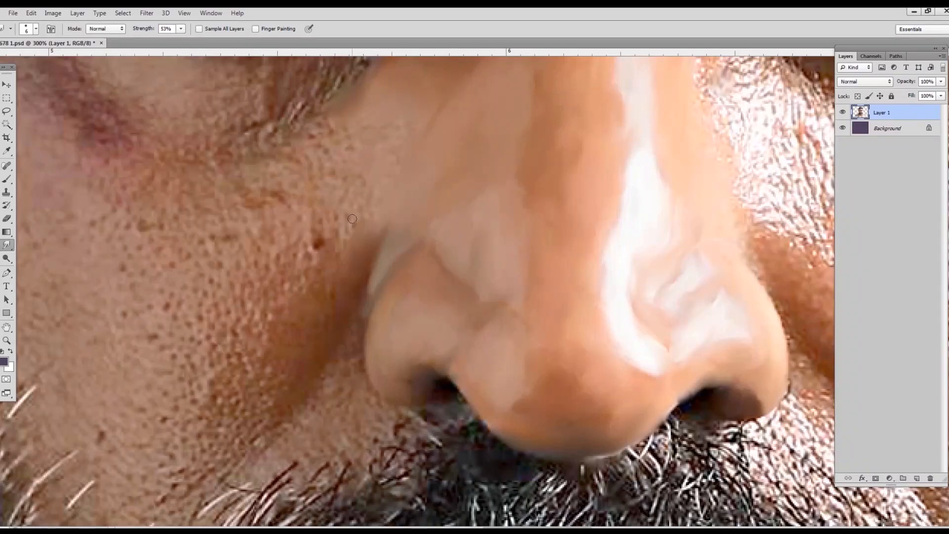
key(bracketright)
key(bracketright)
key(bracketright)
mouse_move(368, 163)
mouse_down()
mouse_move(308, 131)
mouse_move(243, 167)
mouse_move(285, 163)
mouse_move(294, 175)
mouse_move(356, 179)
mouse_move(337, 155)
mouse_move(327, 187)
mouse_move(345, 218)
mouse_move(240, 187)
mouse_move(171, 195)
mouse_move(200, 224)
mouse_move(156, 233)
mouse_up()
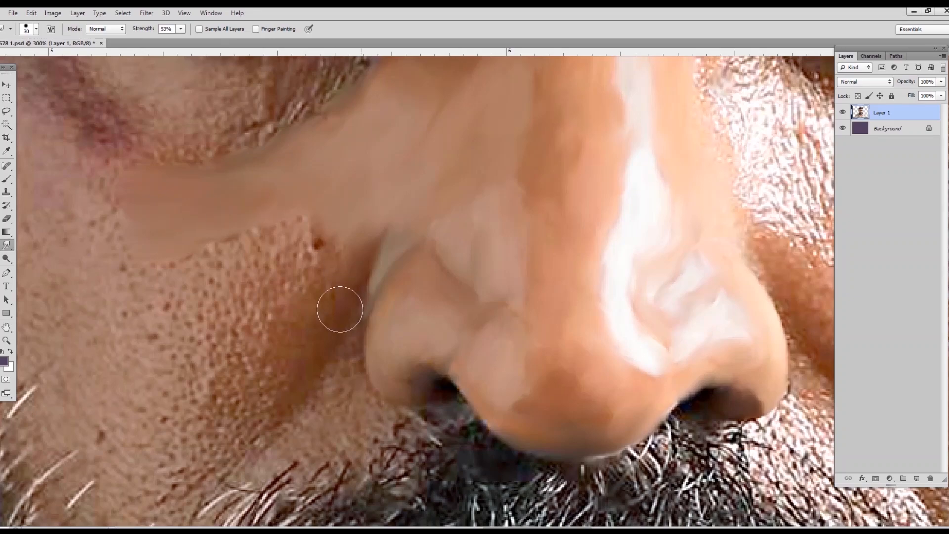
- Smudge the dark fold running down from the shaded nostril wing with a size 9 brush
key(ctrl+plus)
key(bracketleft)
key(bracketleft)
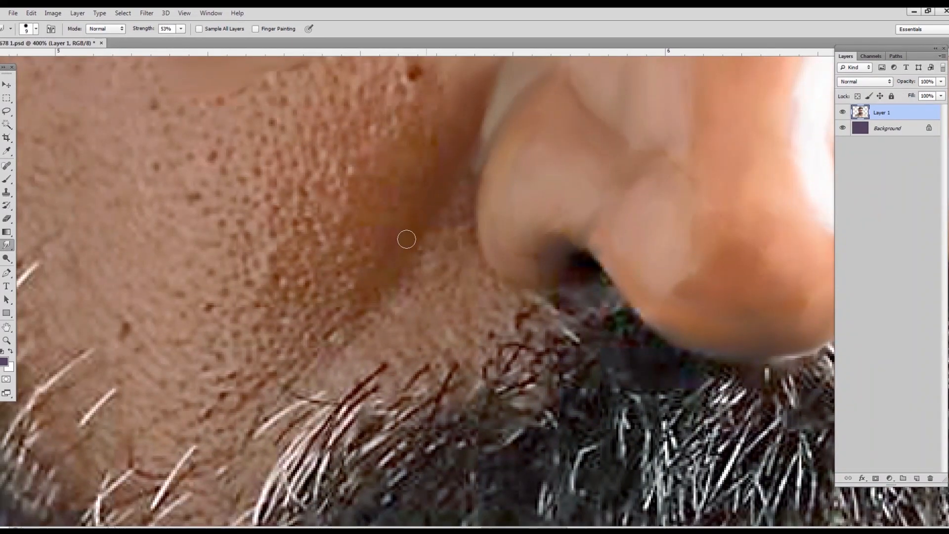
drag(406, 239, 336, 332)
scroll(428, 187, down, 2)
scroll(519, 322, up, 3)
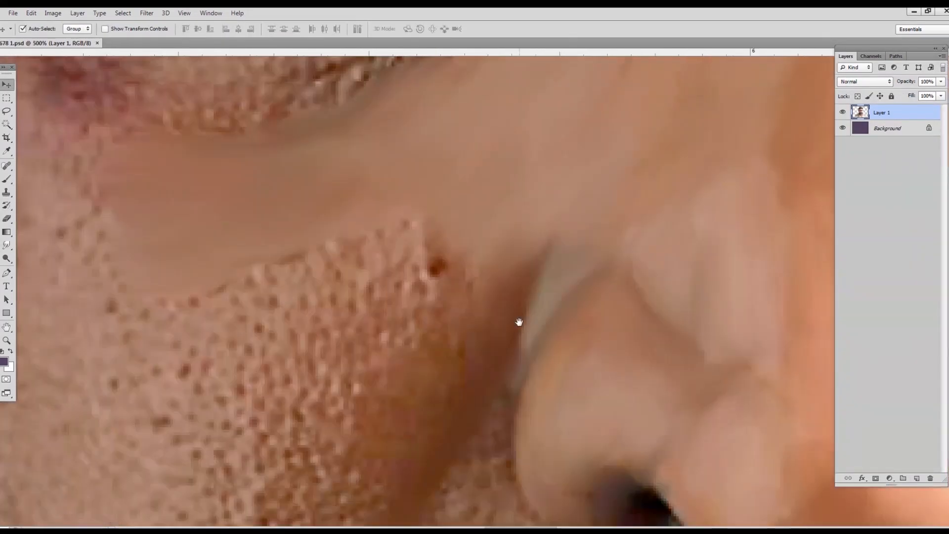
drag(527, 261, 546, 239)
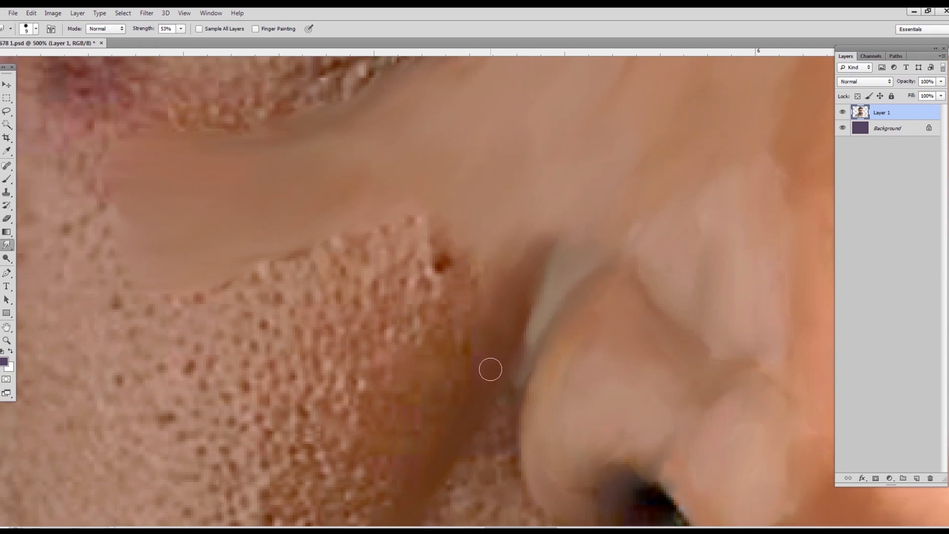
drag(496, 365, 553, 214)
- Smudge away the pores and mole across the shaded cheek between the nose fold and the beard, enlarging the brush to 40
key(bracketright)
key(bracketright)
key(bracketright)
key(bracketright)
mouse_move(387, 417)
mouse_down()
mouse_move(390, 395)
mouse_move(437, 350)
mouse_move(507, 205)
mouse_move(535, 173)
mouse_move(387, 105)
mouse_move(442, 92)
mouse_move(445, 112)
mouse_move(518, 114)
mouse_move(481, 159)
mouse_move(397, 315)
mouse_move(354, 359)
mouse_move(375, 197)
mouse_move(393, 184)
mouse_move(341, 312)
mouse_move(344, 214)
mouse_move(309, 168)
mouse_move(149, 163)
mouse_move(243, 226)
mouse_move(272, 233)
mouse_move(293, 297)
mouse_move(287, 370)
mouse_move(326, 265)
mouse_move(286, 237)
mouse_move(227, 227)
mouse_move(312, 95)
mouse_move(322, 122)
mouse_move(497, 128)
mouse_move(514, 109)
mouse_move(530, 135)
mouse_move(598, 88)
mouse_up()
mouse_move(357, 451)
mouse_down()
mouse_move(446, 313)
mouse_move(391, 210)
mouse_move(401, 163)
mouse_up()
mouse_move(413, 373)
mouse_down()
mouse_move(381, 381)
mouse_move(385, 403)
mouse_up()
drag(353, 267, 527, 424)
mouse_move(358, 214)
mouse_down()
mouse_move(395, 282)
mouse_move(389, 297)
mouse_move(416, 264)
mouse_move(403, 281)
mouse_move(480, 316)
mouse_move(458, 348)
mouse_move(506, 416)
mouse_move(520, 485)
mouse_move(494, 474)
mouse_move(400, 382)
mouse_move(352, 387)
mouse_move(347, 298)
mouse_move(294, 286)
mouse_move(283, 255)
mouse_move(330, 191)
mouse_move(413, 149)
mouse_up()
key(bracketright)
key(bracketright)
key(bracketright)
- Smudge the reddish bruise below the outer corner of the shaded-side eye with a size 10 brush
scroll(483, 112, down, 6)
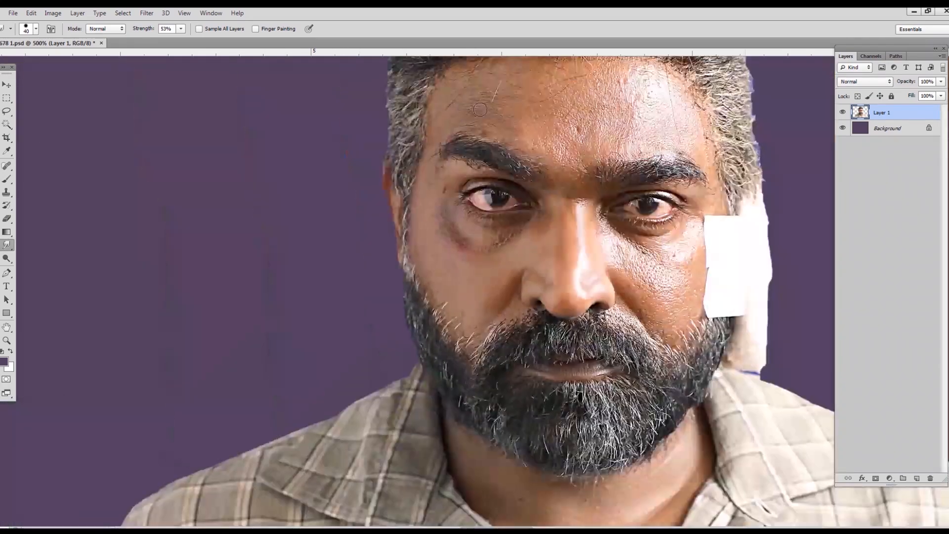
scroll(483, 113, up, 2)
scroll(467, 294, up, 8)
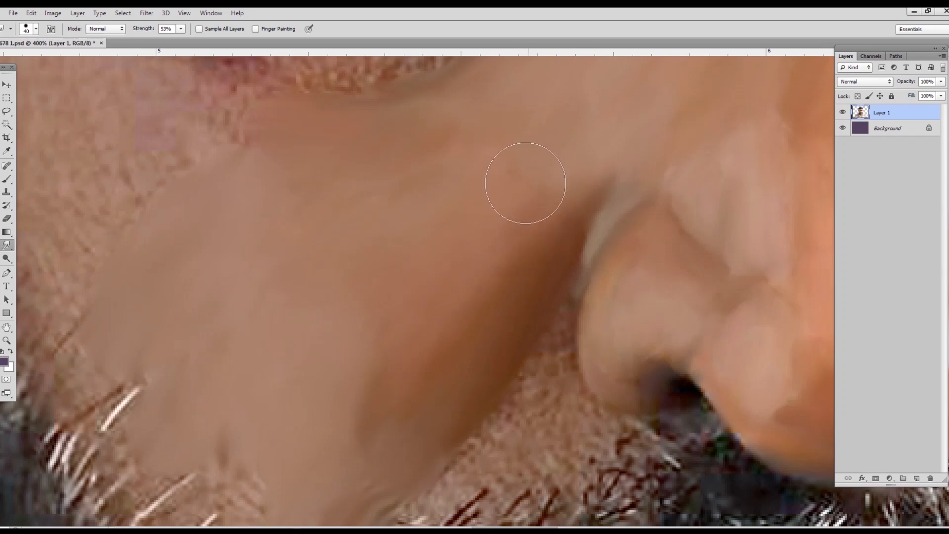
drag(354, 203, 417, 296)
key(bracketleft)
key(bracketleft)
key(bracketleft)
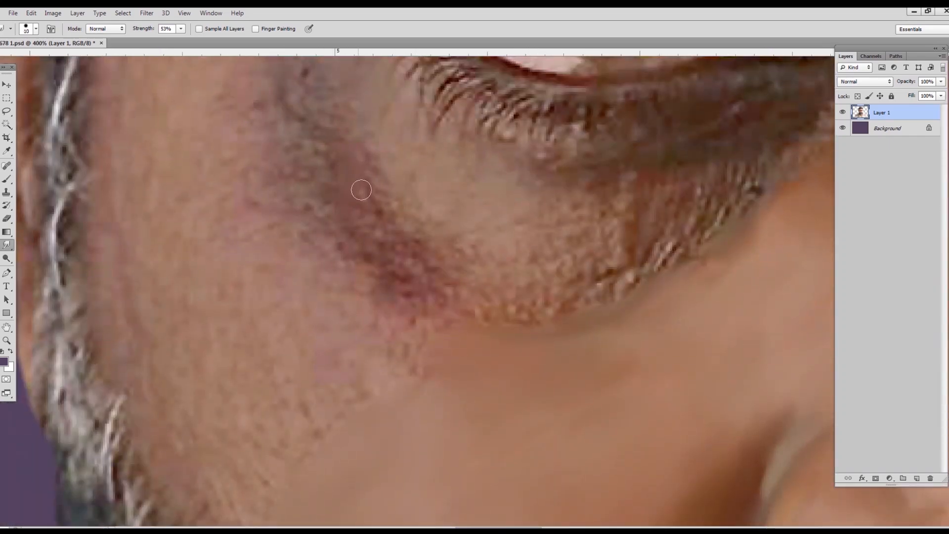
mouse_move(349, 227)
mouse_down()
mouse_move(422, 284)
mouse_move(406, 245)
mouse_move(422, 252)
mouse_up()
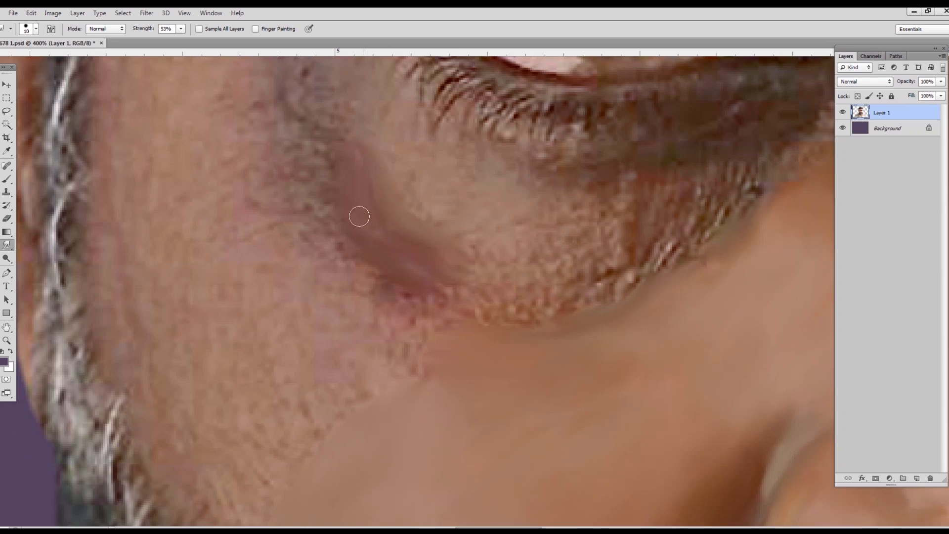
mouse_move(322, 161)
mouse_down()
mouse_move(325, 226)
mouse_move(367, 277)
mouse_move(416, 304)
mouse_up()
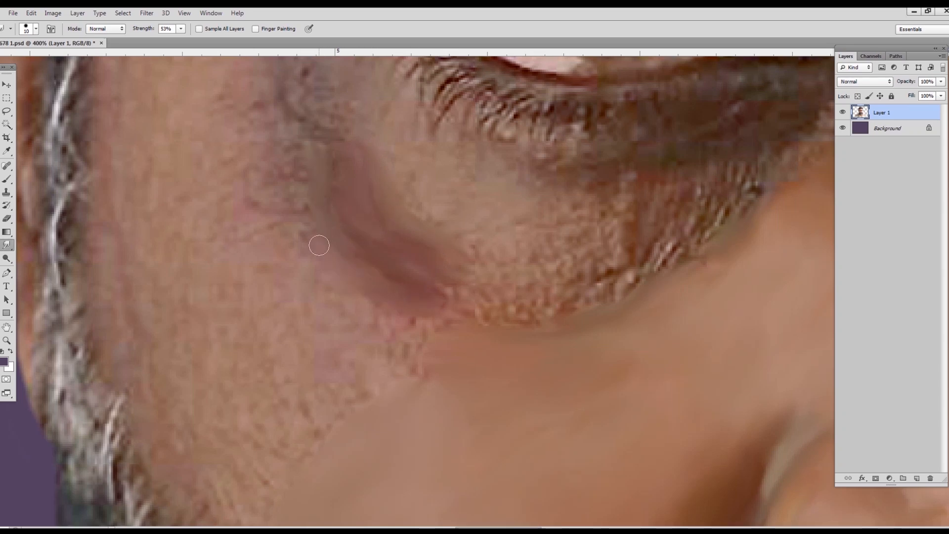
- Blend the skin outside and below the bruise into the smoothed cheek with a larger smudge brush, then restore size 10
key(bracketright)
mouse_move(284, 144)
mouse_down()
mouse_move(284, 191)
mouse_move(304, 196)
mouse_move(294, 243)
mouse_move(257, 252)
mouse_move(324, 272)
mouse_move(384, 309)
mouse_move(345, 310)
mouse_move(398, 355)
mouse_move(417, 337)
mouse_move(433, 339)
mouse_move(435, 364)
mouse_move(401, 340)
mouse_move(324, 398)
mouse_up()
key(bracketleft)
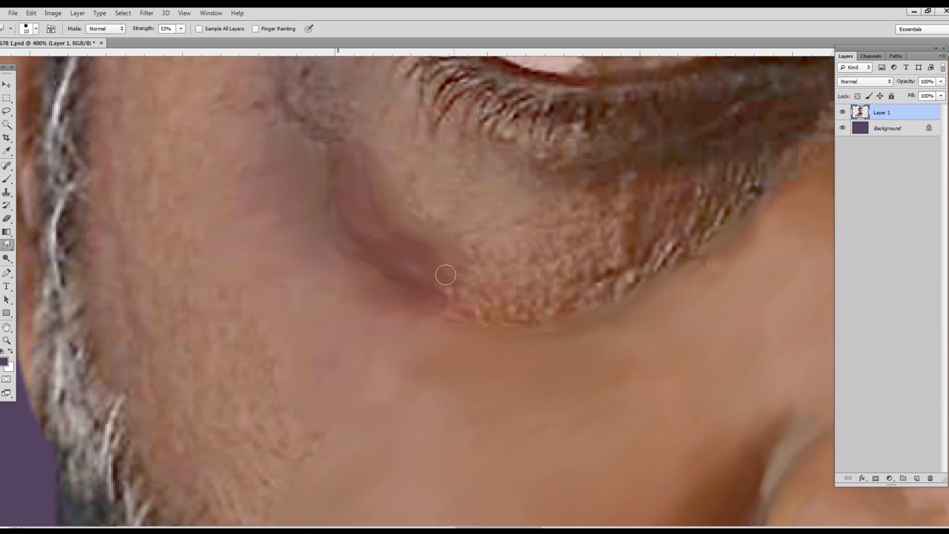
- Smudge the inner corner of the shaded-side eye and the dark skin beneath its lower lid with a size 10 brush
drag(441, 187, 355, 294)
drag(737, 239, 627, 312)
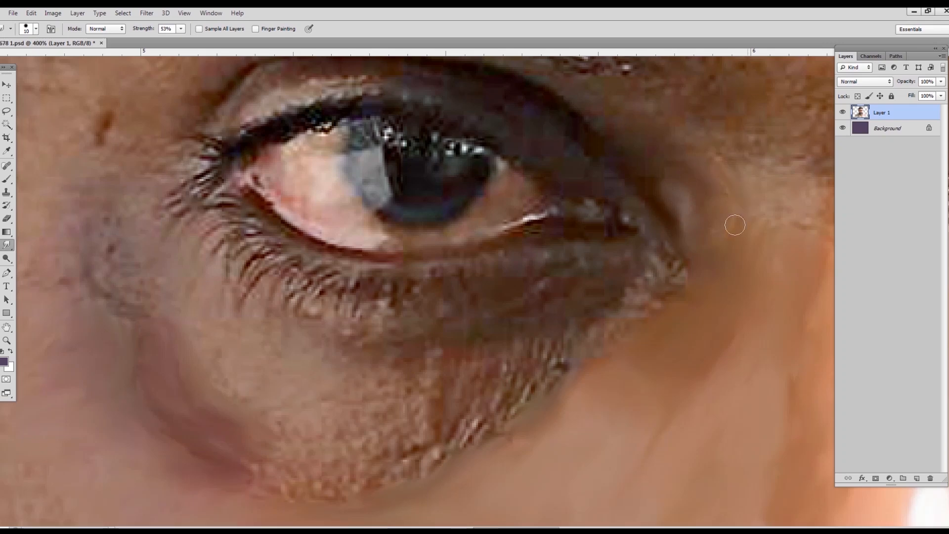
mouse_move(628, 303)
mouse_down()
mouse_move(658, 291)
mouse_move(603, 314)
mouse_move(602, 330)
mouse_move(538, 301)
mouse_move(562, 274)
mouse_move(625, 250)
mouse_up()
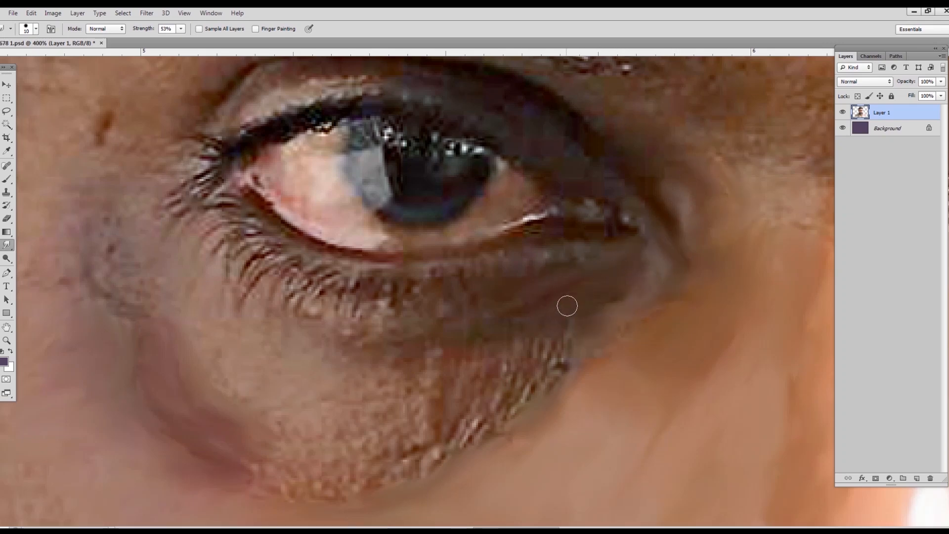
drag(601, 309, 707, 231)
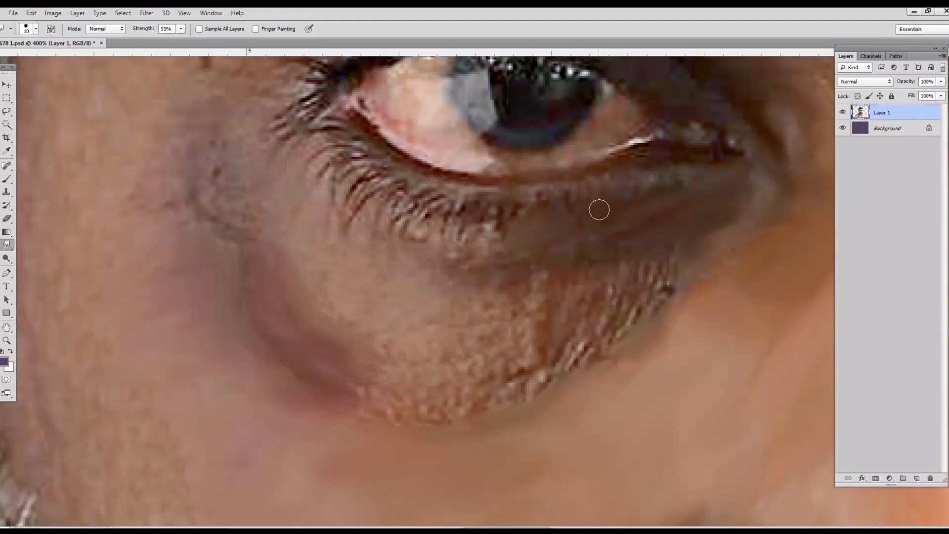
mouse_move(469, 250)
mouse_down()
mouse_move(501, 211)
mouse_move(571, 197)
mouse_up()
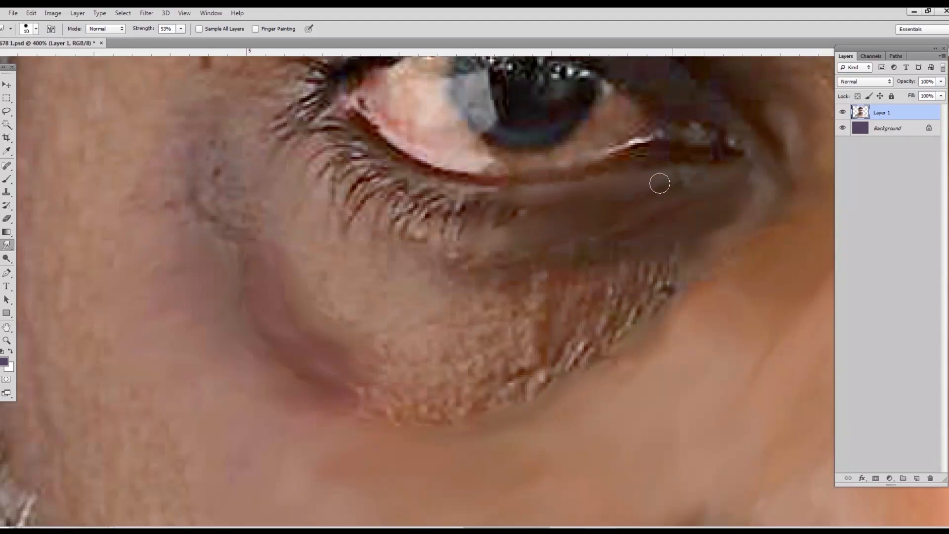
- Smudge away the rough, wrinkled texture of the bag under the shaded-side eye with a size 15 brush
key(bracketright)
drag(546, 298, 608, 282)
mouse_move(557, 336)
mouse_down()
mouse_move(661, 261)
mouse_move(585, 250)
mouse_move(642, 291)
mouse_move(603, 339)
mouse_move(569, 342)
mouse_move(494, 298)
mouse_move(519, 345)
mouse_move(494, 396)
mouse_up()
mouse_move(547, 313)
mouse_down()
mouse_move(470, 373)
mouse_move(466, 403)
mouse_move(411, 411)
mouse_move(404, 379)
mouse_move(462, 335)
mouse_move(460, 375)
mouse_move(543, 391)
mouse_up()
drag(532, 306, 714, 345)
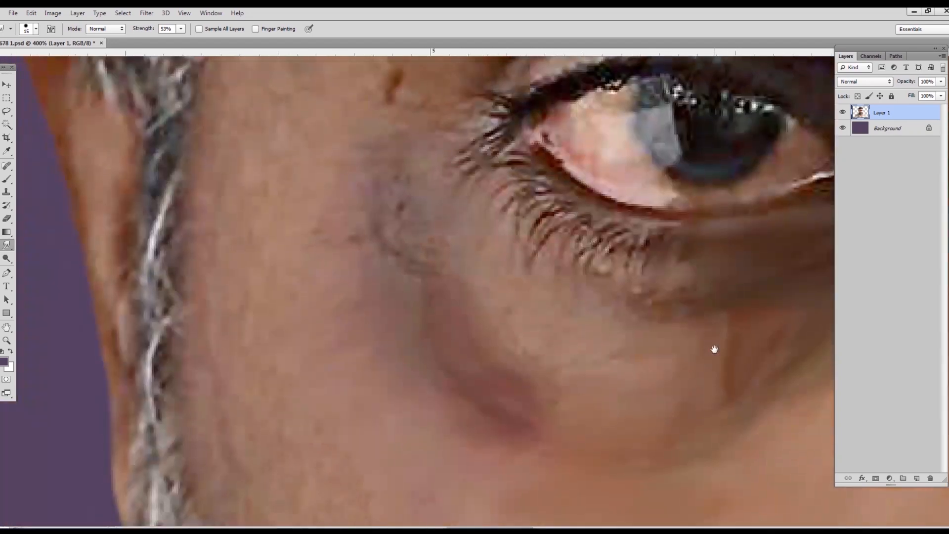
- Blend the lower lashes of the shaded-side eye into the skin below the lid with a size 10 brush
mouse_move(499, 177)
mouse_down()
mouse_move(534, 198)
mouse_move(539, 216)
mouse_move(631, 275)
mouse_move(505, 214)
mouse_move(614, 298)
mouse_move(619, 267)
mouse_move(528, 361)
mouse_up()
key(bracketleft)
key(bracketleft)
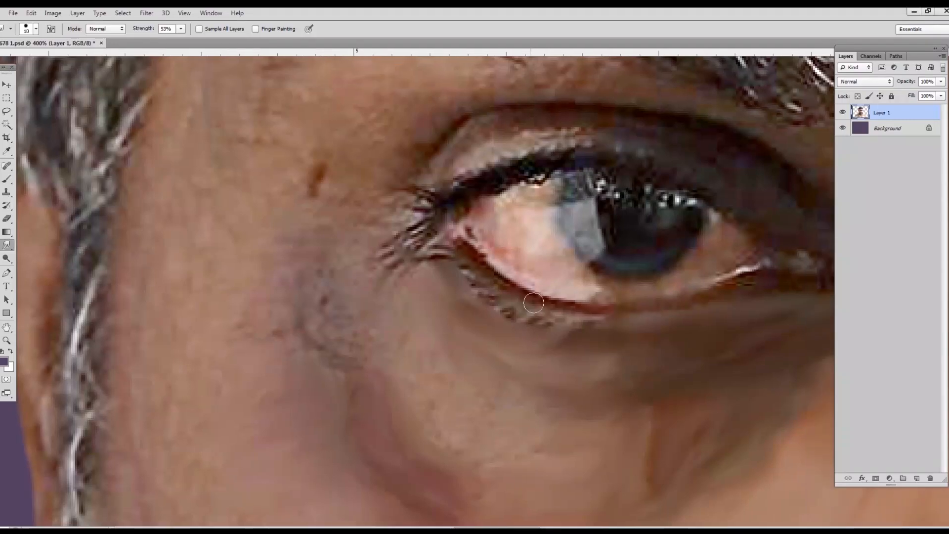
mouse_move(459, 257)
mouse_down()
mouse_move(487, 290)
mouse_move(587, 325)
mouse_move(724, 301)
mouse_move(773, 282)
mouse_move(684, 312)
mouse_move(632, 308)
mouse_move(610, 322)
mouse_move(519, 298)
mouse_move(465, 256)
mouse_move(404, 252)
mouse_up()
- Smudge the lashes at the outer corner of the shaded-side eye into soft tapered strokes with a size 5 brush
key(bracketleft)
key(bracketleft)
key(bracketleft)
key(bracketleft)
drag(396, 231, 468, 179)
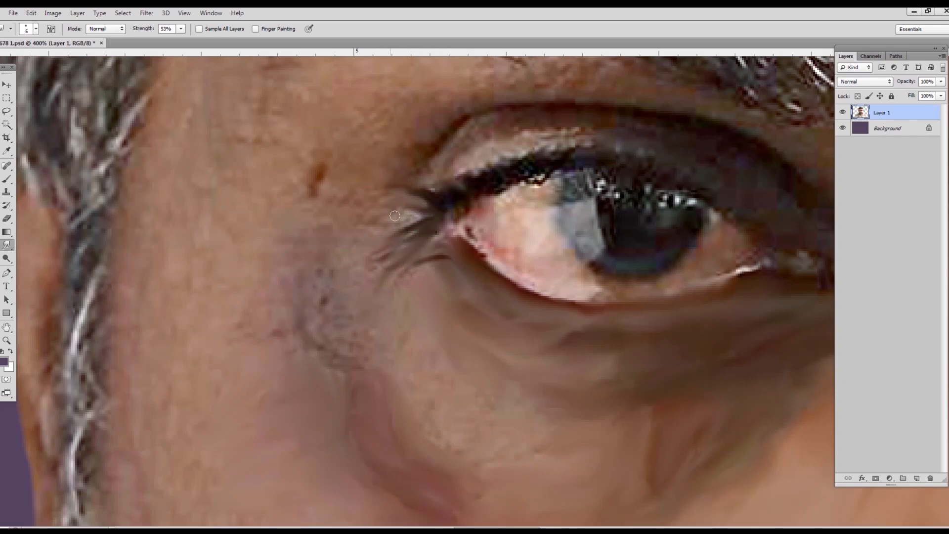
drag(395, 216, 372, 228)
drag(447, 260, 431, 254)
- Smudge the lower rim, white and iris of the shaded-side eye, enlarging the brush to 7 for the eyeball
mouse_move(464, 230)
mouse_down()
mouse_move(497, 263)
mouse_move(538, 286)
mouse_up()
key(bracketright)
key(bracketright)
mouse_move(537, 193)
mouse_down()
mouse_move(464, 216)
mouse_move(484, 246)
mouse_move(513, 222)
mouse_move(544, 224)
mouse_move(548, 198)
mouse_move(555, 241)
mouse_move(581, 266)
mouse_move(546, 276)
mouse_move(514, 263)
mouse_move(594, 283)
mouse_up()
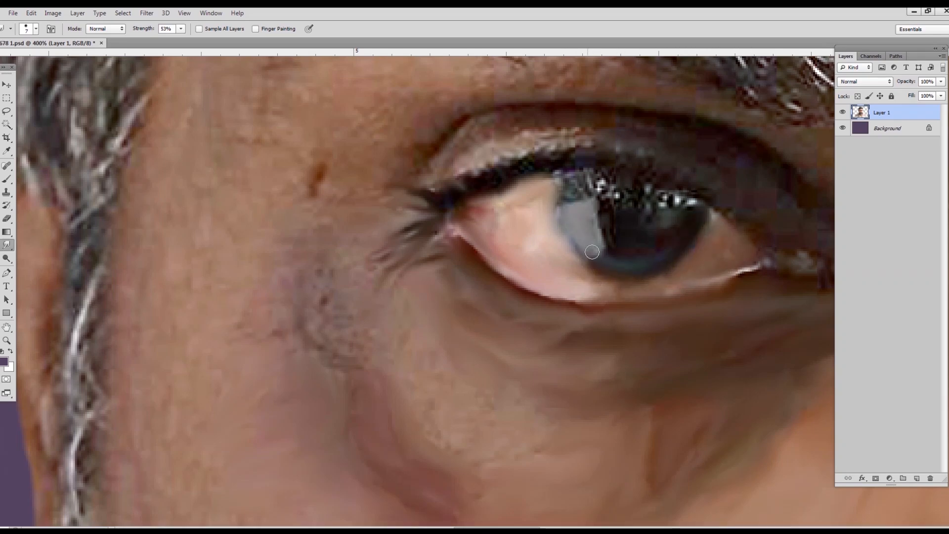
mouse_move(592, 179)
mouse_down()
mouse_move(679, 196)
mouse_move(691, 205)
mouse_move(683, 232)
mouse_move(653, 224)
mouse_move(616, 193)
mouse_move(644, 202)
mouse_move(663, 235)
mouse_move(604, 220)
mouse_move(652, 247)
mouse_move(638, 224)
mouse_move(553, 300)
mouse_up()
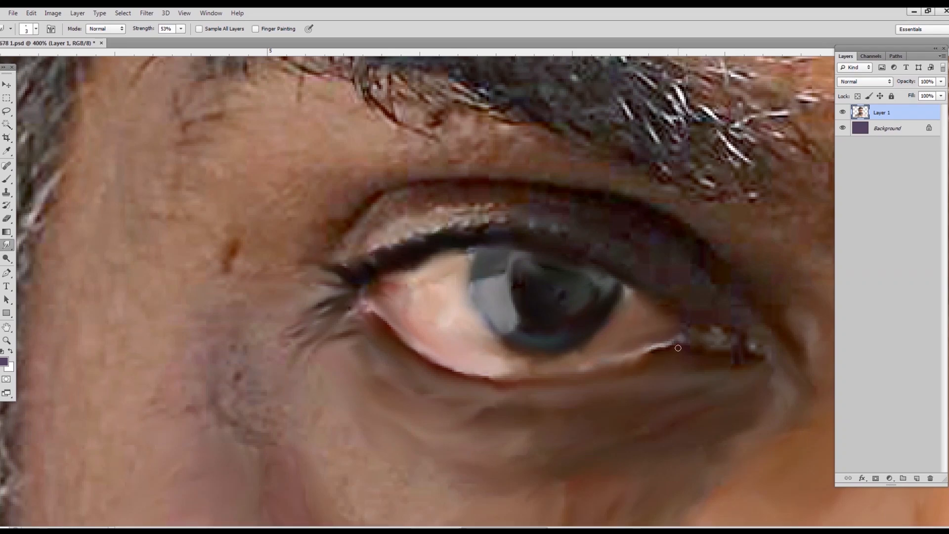
- Smudge the bright specks in the inner corner of the shaded-side eye with a slightly enlarged brush
key(bracketright)
key(bracketright)
mouse_move(701, 341)
mouse_down()
mouse_move(722, 328)
mouse_move(700, 340)
mouse_up()
- Smooth the upper eyelid and its dark crease on the shaded-side eye, enlarging the smudge brush to 10
key(bracketright)
key(bracketright)
key(bracketright)
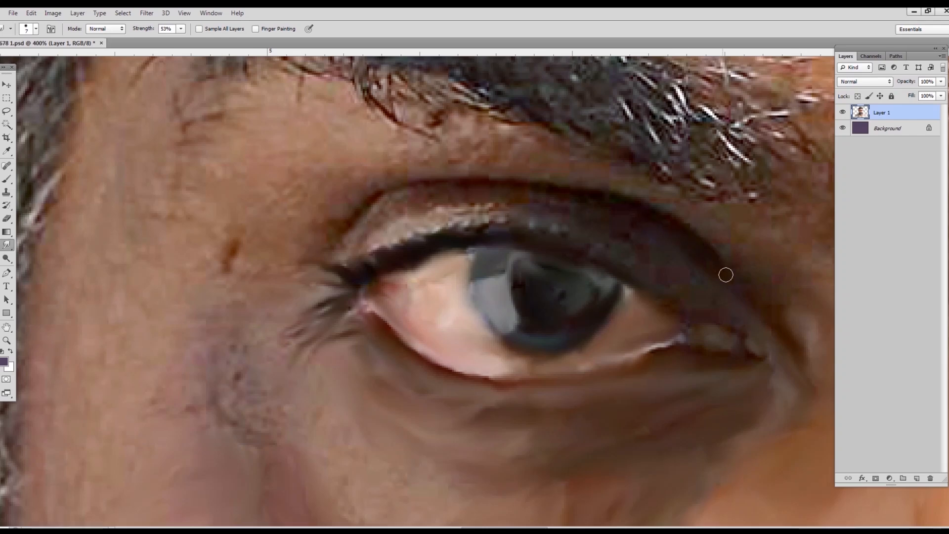
mouse_move(586, 228)
mouse_down()
mouse_move(436, 219)
mouse_move(533, 201)
mouse_move(416, 197)
mouse_move(567, 199)
mouse_up()
mouse_move(378, 221)
mouse_down()
mouse_move(360, 233)
mouse_move(475, 214)
mouse_move(354, 222)
mouse_move(317, 248)
mouse_move(349, 191)
mouse_up()
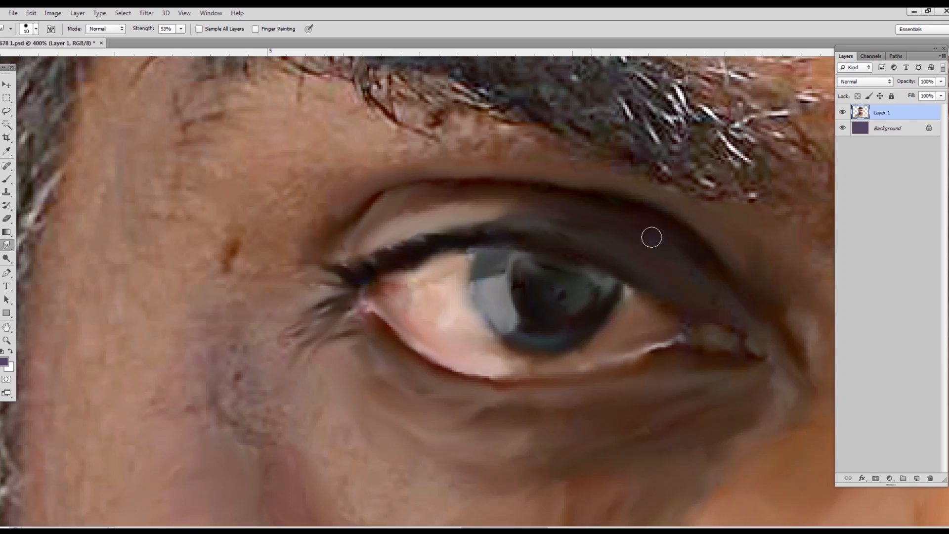
- Smudge the speckled greyish patch outside the shaded-side eye with a size 20 brush
drag(394, 237, 563, 180)
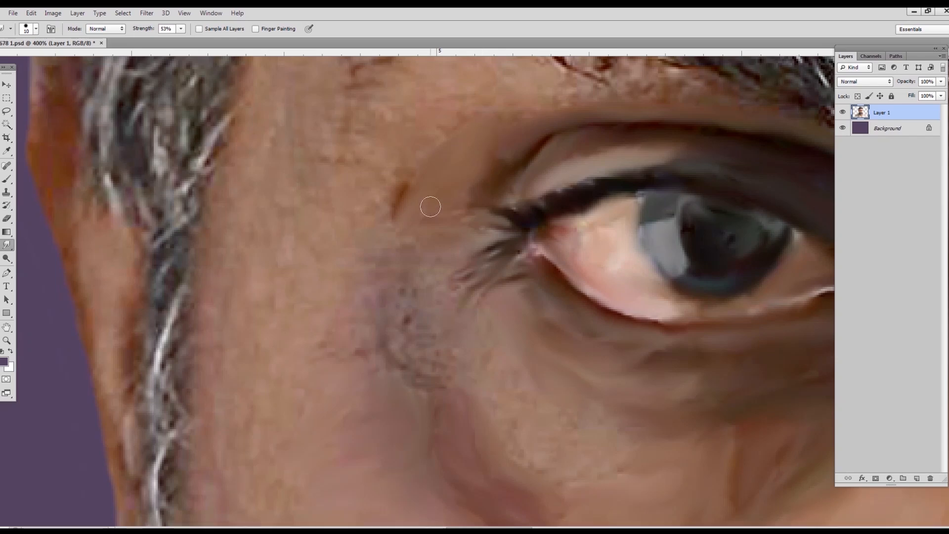
key(bracketright)
mouse_move(404, 298)
mouse_down()
mouse_move(429, 369)
mouse_move(424, 323)
mouse_move(412, 315)
mouse_move(417, 282)
mouse_move(347, 337)
mouse_move(365, 302)
mouse_up()
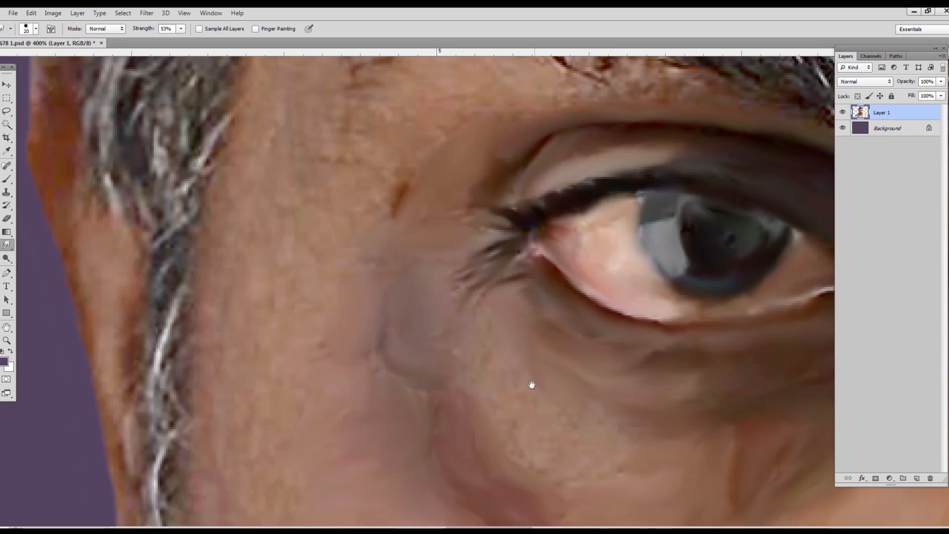
drag(532, 384, 486, 352)
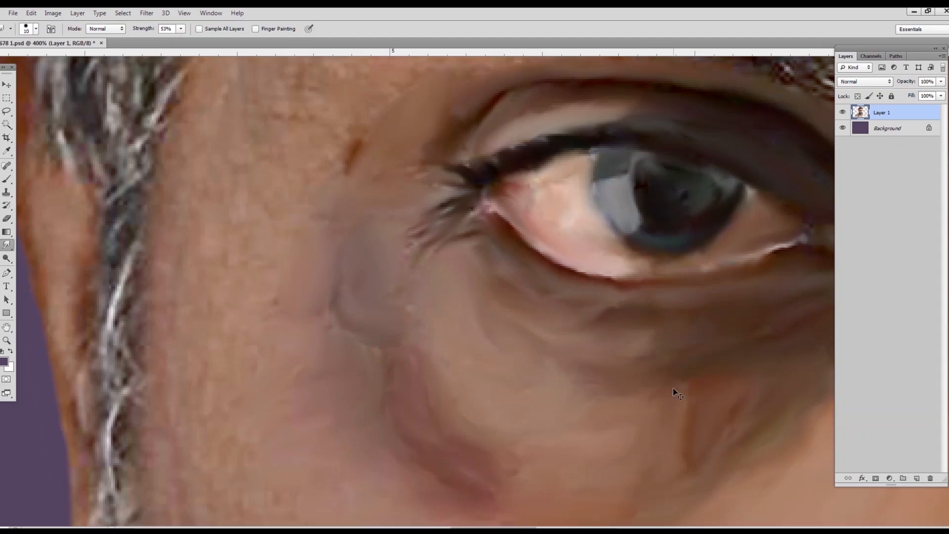
- Check the whole face at 100%, and smudge the temple skin around the small dark mark with a size 10 brush
key(ctrl+0)
key(ctrl+1)
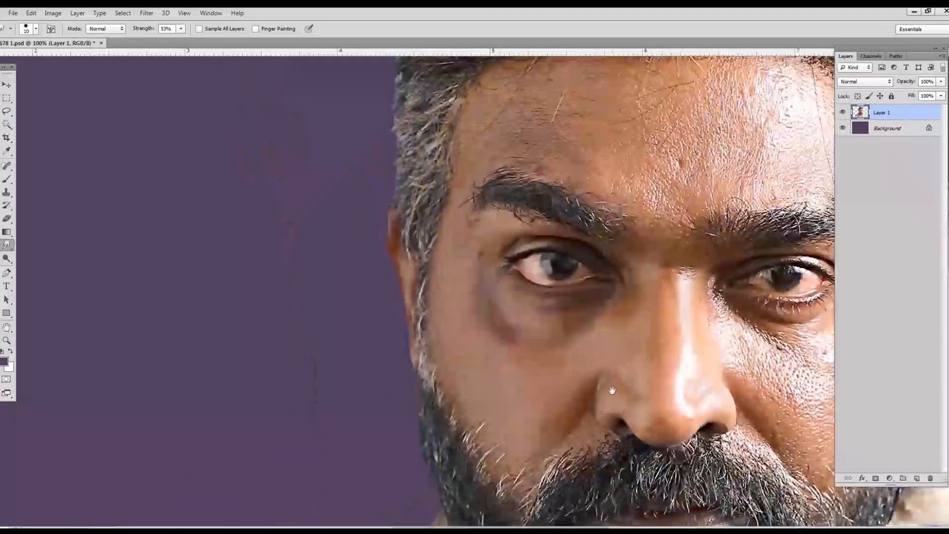
key(ctrl+plus)
key(ctrl+plus)
key(ctrl+plus)
key(ctrl+plus)
drag(503, 357, 512, 440)
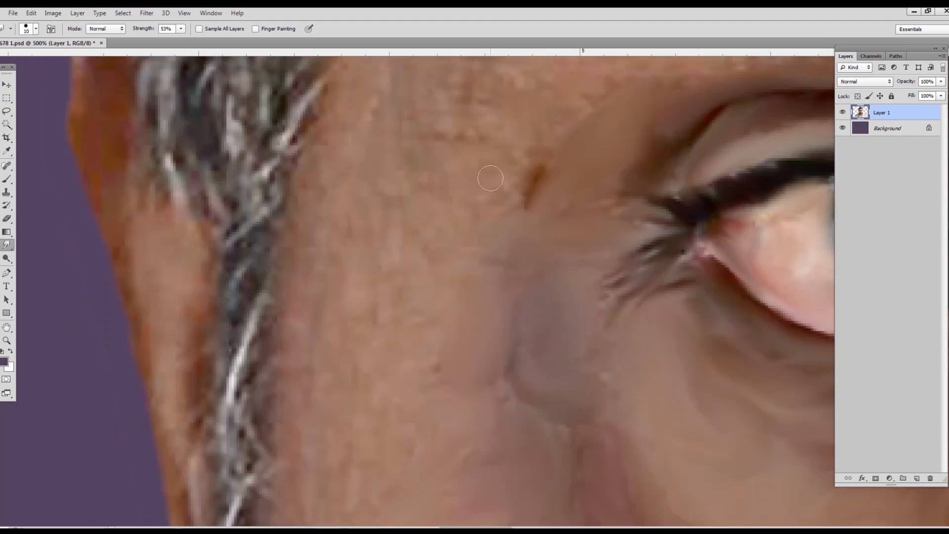
mouse_move(491, 178)
mouse_down()
mouse_move(522, 174)
mouse_move(539, 153)
mouse_up()
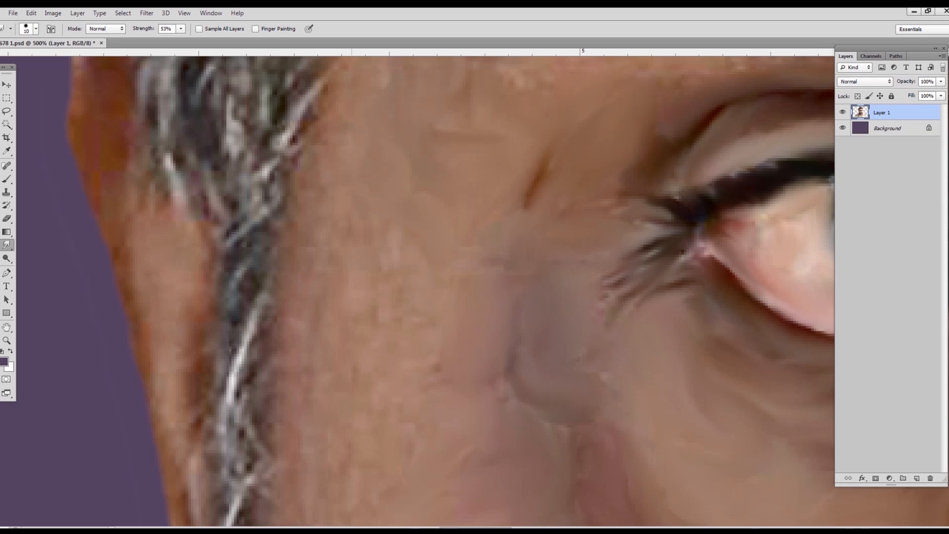
mouse_move(324, 154)
mouse_down()
mouse_move(346, 133)
mouse_move(315, 229)
mouse_move(303, 334)
mouse_move(316, 344)
mouse_move(359, 247)
mouse_move(398, 284)
mouse_move(366, 288)
mouse_move(417, 375)
mouse_move(436, 243)
mouse_up()
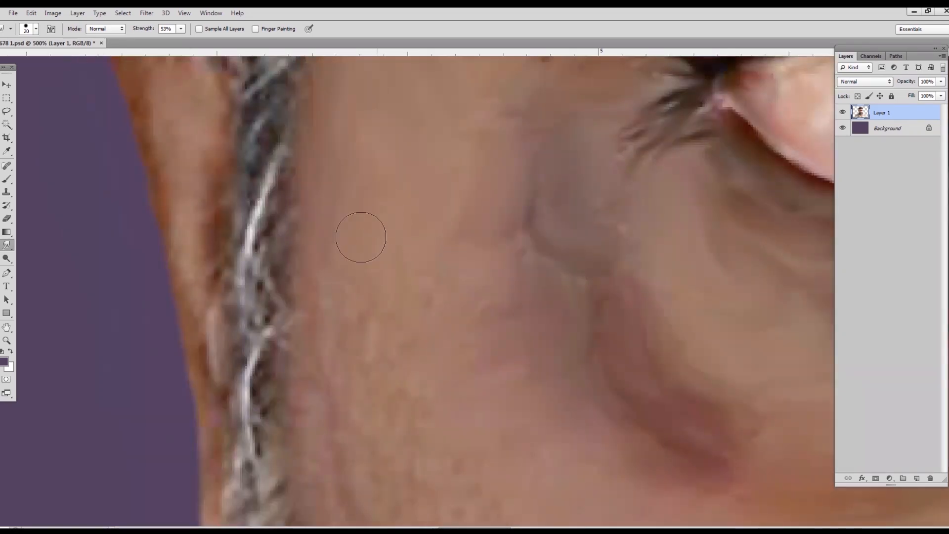
- Smudge the outer cheek skin alongside the sideburn down to the beard edge with a size 20 brush
mouse_move(361, 237)
mouse_down()
mouse_move(433, 284)
mouse_move(452, 320)
mouse_up()
drag(414, 367, 476, 196)
mouse_move(402, 244)
mouse_down()
mouse_move(411, 128)
mouse_move(417, 150)
mouse_move(467, 200)
mouse_move(456, 240)
mouse_move(387, 111)
mouse_move(376, 230)
mouse_move(384, 332)
mouse_move(447, 313)
mouse_move(469, 278)
mouse_move(540, 343)
mouse_up()
mouse_move(486, 405)
mouse_down()
mouse_move(455, 258)
mouse_move(399, 254)
mouse_move(447, 239)
mouse_move(567, 166)
mouse_move(587, 356)
mouse_up()
mouse_move(559, 388)
mouse_down()
mouse_move(486, 296)
mouse_move(474, 353)
mouse_move(433, 188)
mouse_move(363, 227)
mouse_move(394, 314)
mouse_move(447, 248)
mouse_up()
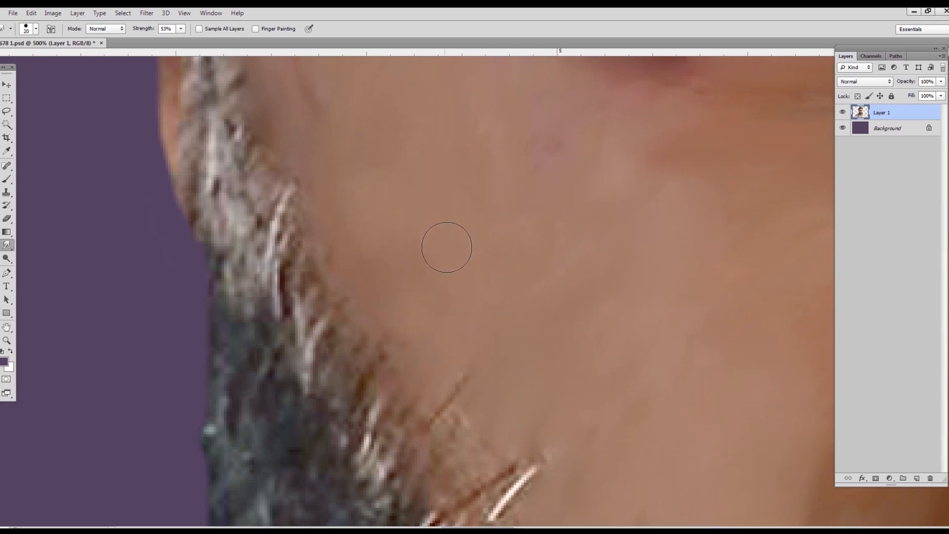
- Set the smudge strength to 60% and smudge the crease and rim around the shaded nostril with a size 8 brush
key(ctrl+minus)
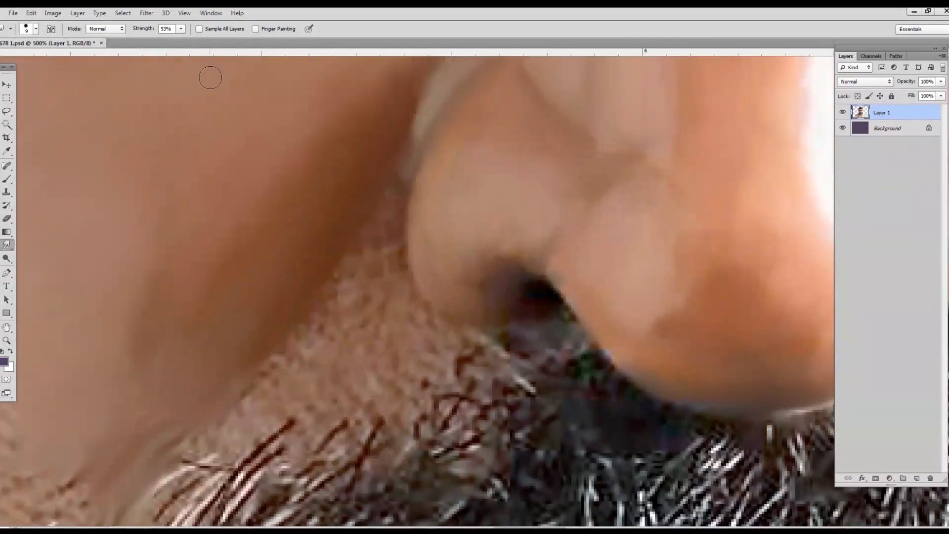
click(180, 28)
drag(181, 40, 185, 42)
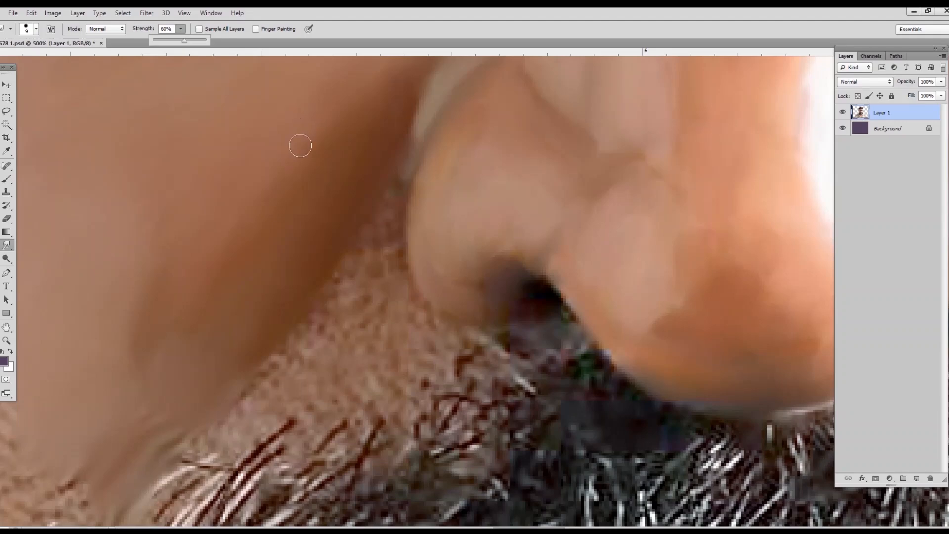
click(369, 259)
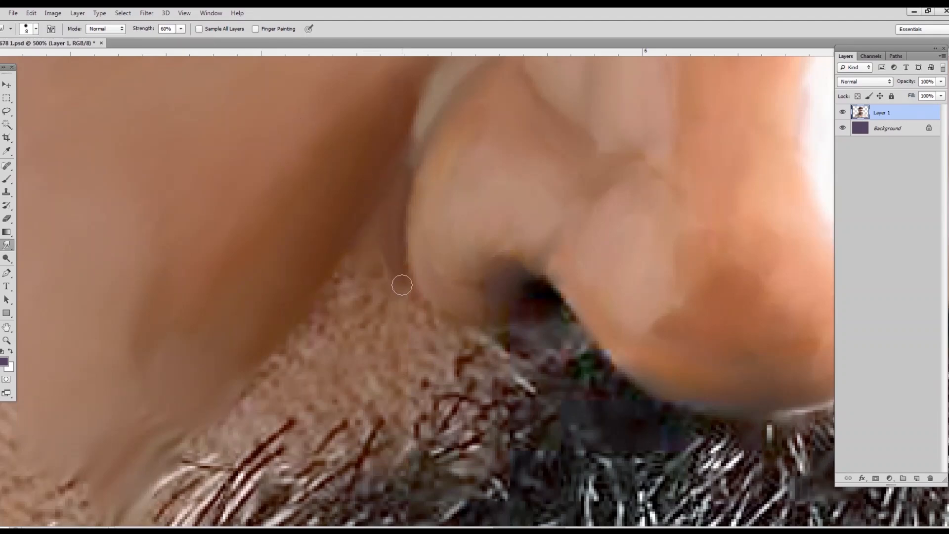
mouse_move(402, 284)
mouse_down()
mouse_move(427, 322)
mouse_move(454, 336)
mouse_up()
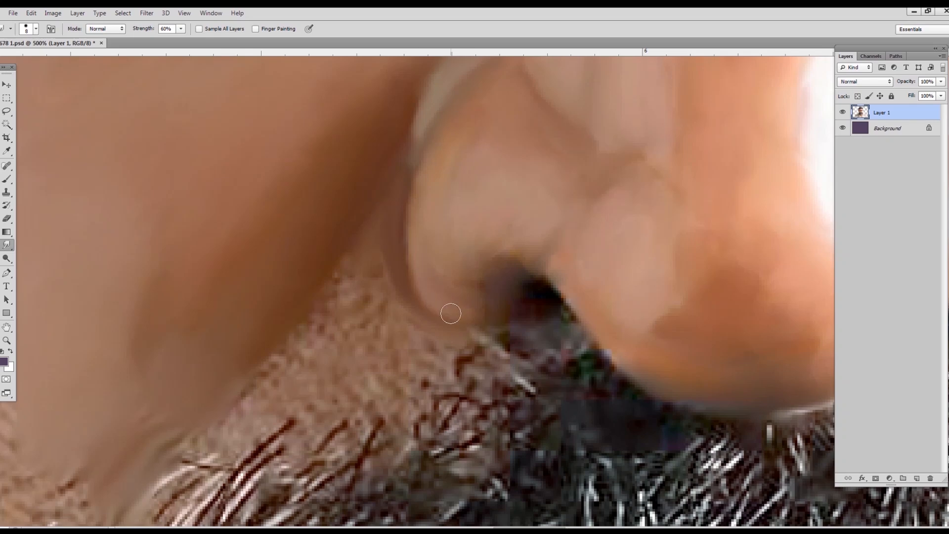
drag(485, 269, 483, 241)
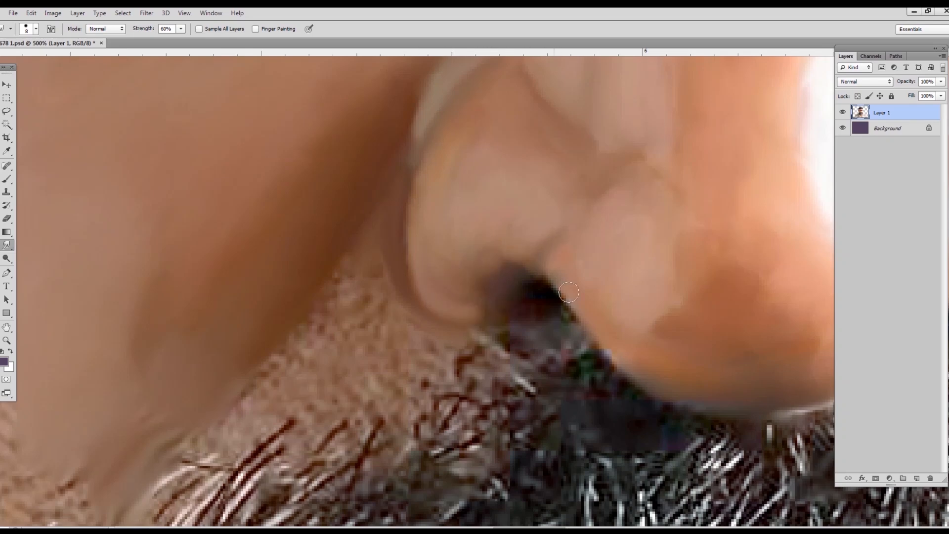
mouse_move(568, 292)
mouse_down()
mouse_move(635, 373)
mouse_move(684, 390)
mouse_up()
drag(625, 228, 637, 400)
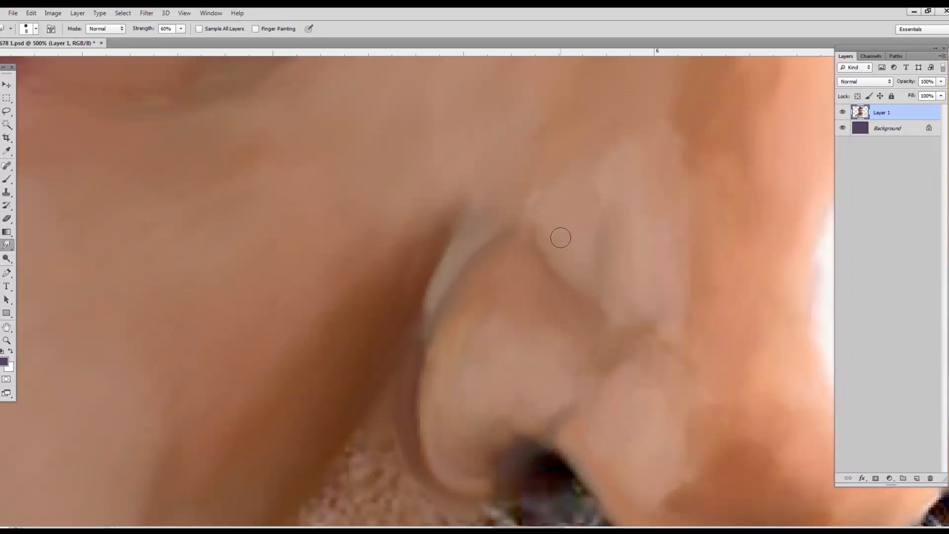
- Smudge the stubbly skin between the shaded nostril and the moustache with a size 9 brush
key(ctrl+minus)
key(ctrl+minus)
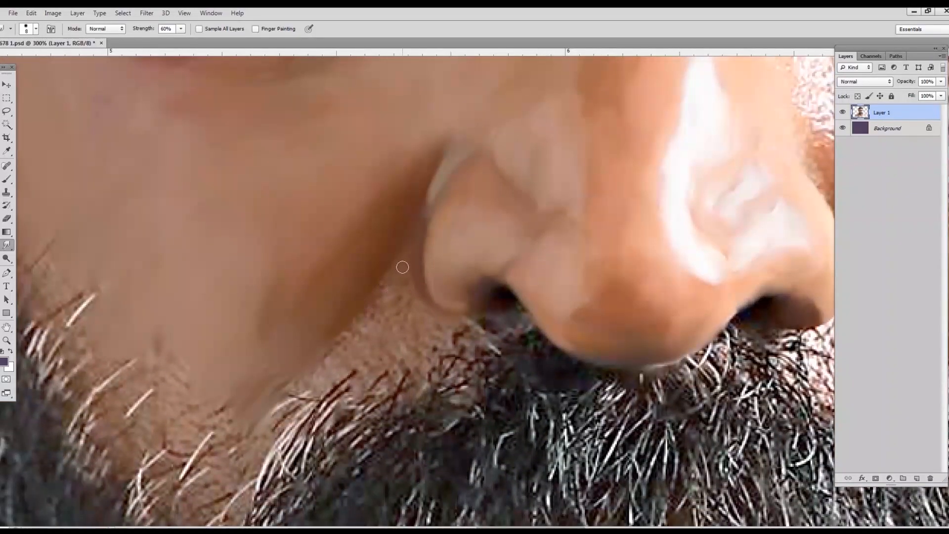
key(bracketright)
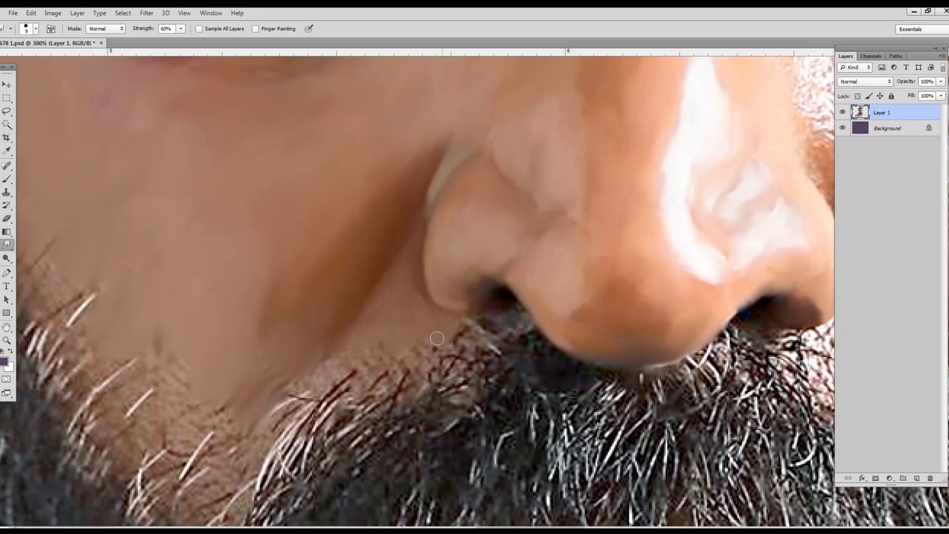
mouse_move(517, 322)
mouse_down()
mouse_move(497, 328)
mouse_move(466, 325)
mouse_up()
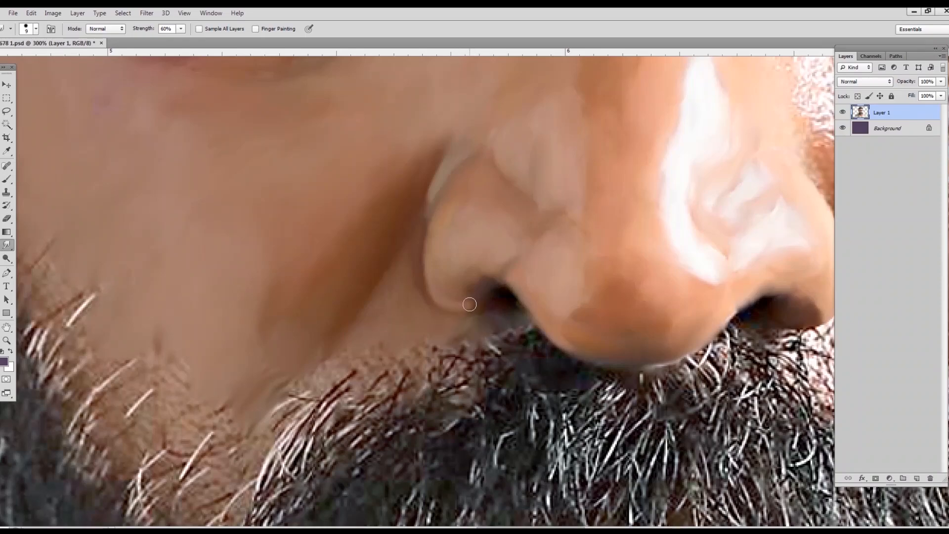
- Smudge the outer edge and crease of the lit-side nostril wing with a size 10 brush
scroll(547, 298, right, 5)
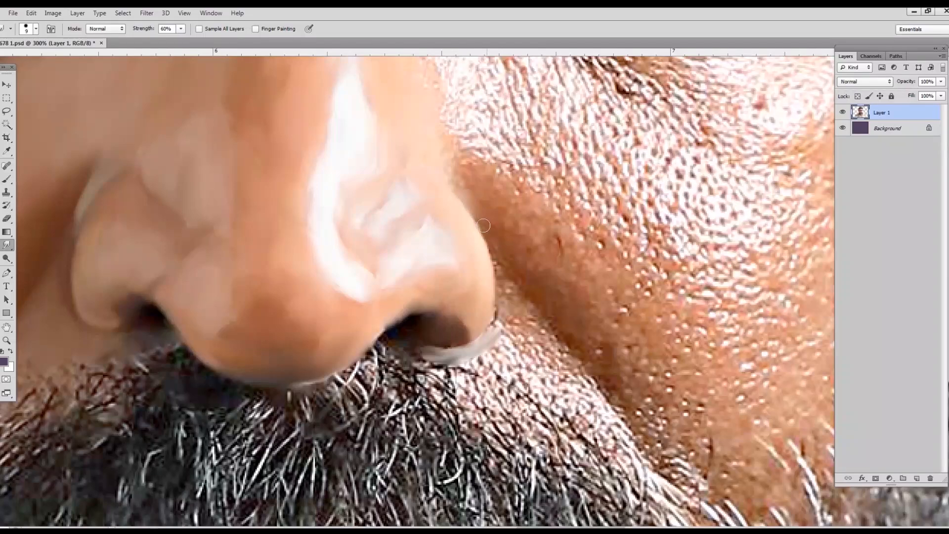
key(bracketright)
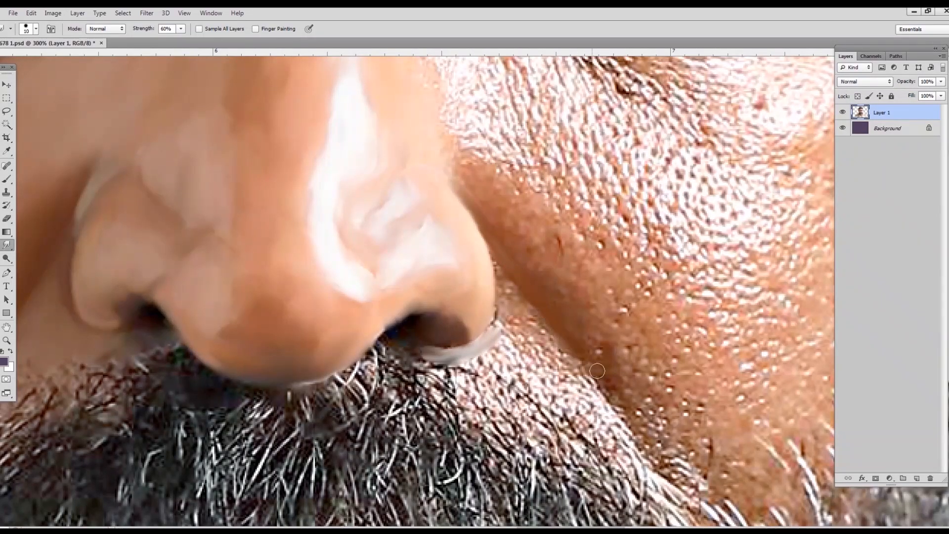
drag(501, 289, 495, 255)
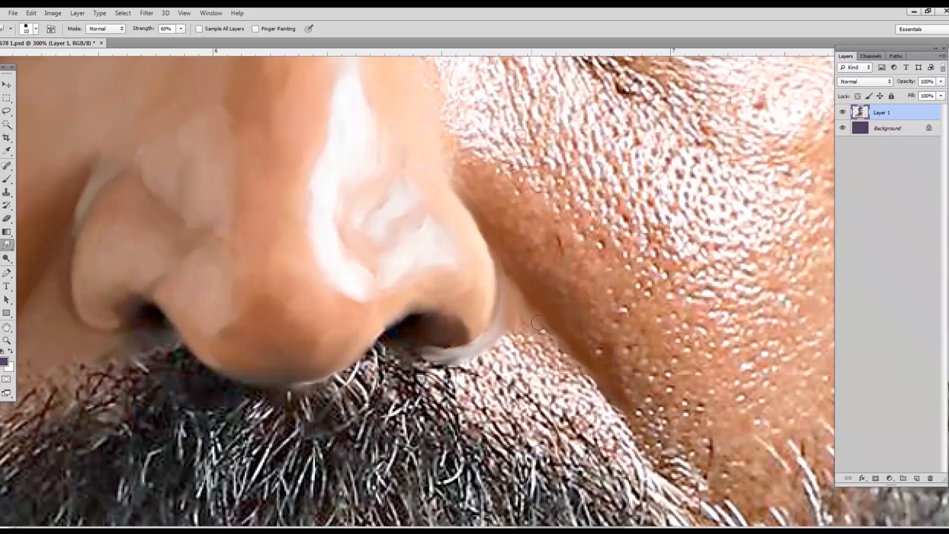
- Smudge the skin between the lit-side nostril and moustache and the dark fold beside it with a size 20 brush
key(bracketright)
drag(534, 346, 613, 425)
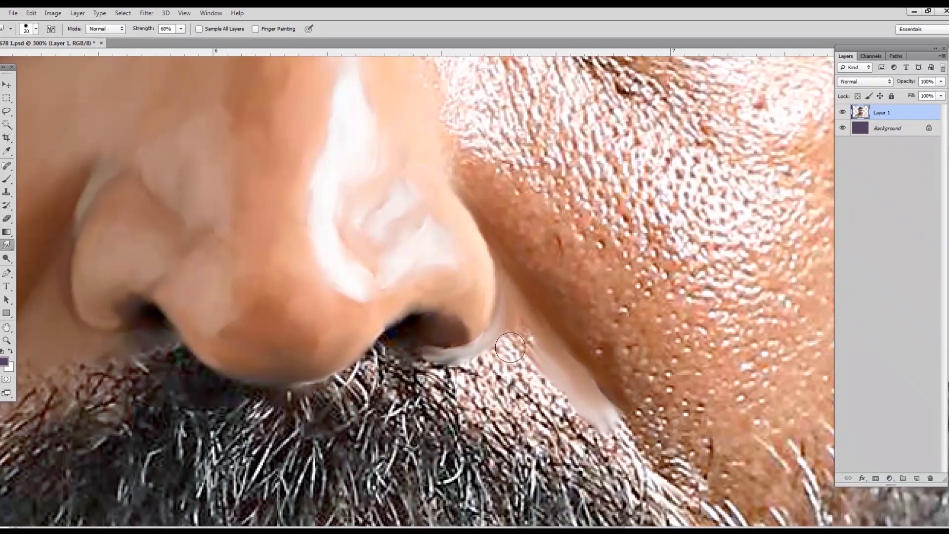
mouse_move(518, 362)
mouse_down()
mouse_move(482, 362)
mouse_move(570, 395)
mouse_up()
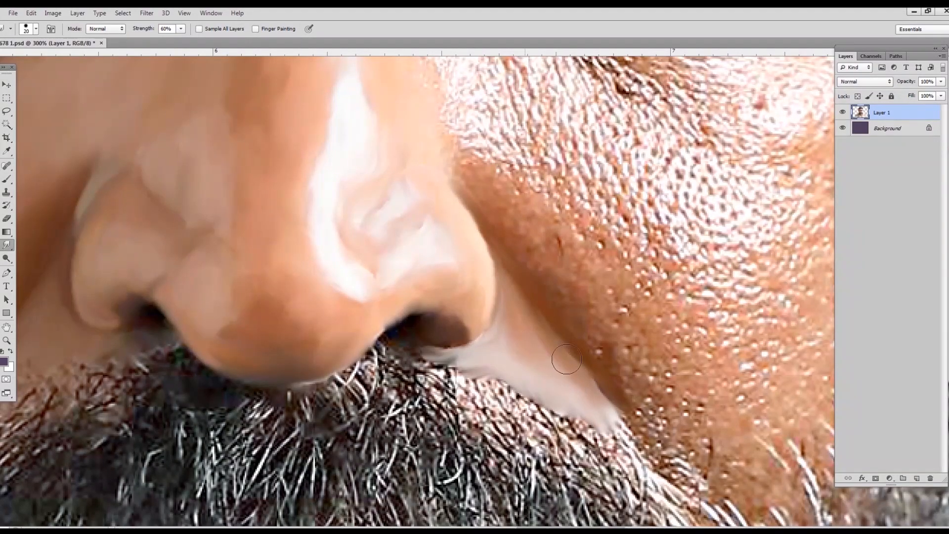
mouse_move(566, 360)
mouse_down()
mouse_move(485, 240)
mouse_move(539, 329)
mouse_up()
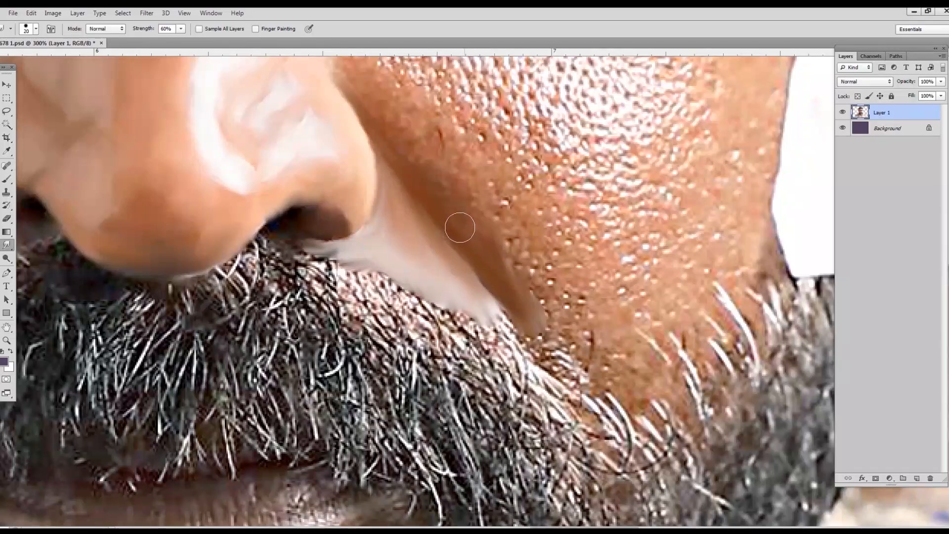
mouse_move(477, 257)
mouse_down()
mouse_move(501, 282)
mouse_move(474, 252)
mouse_move(473, 298)
mouse_move(597, 464)
mouse_up()
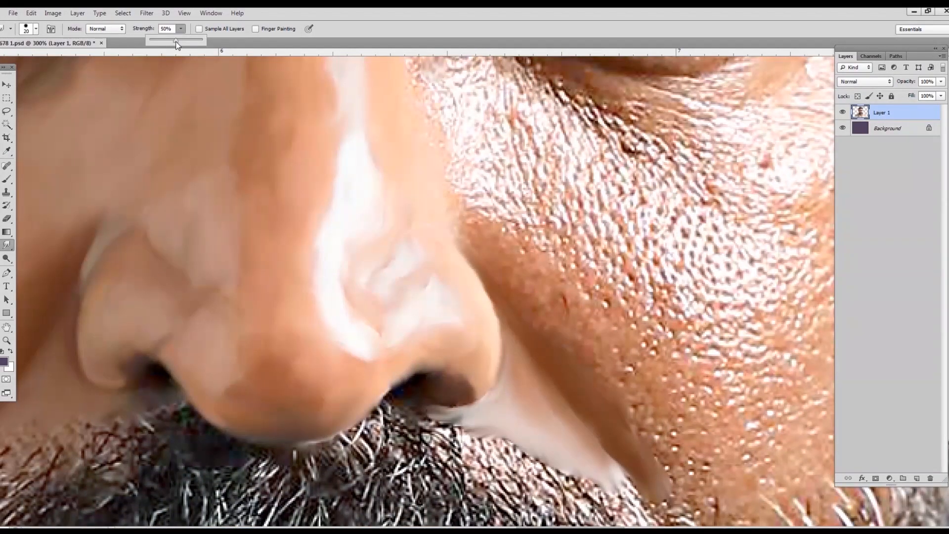
- Smudge the brown cheek fold beside the lit-side nostril at 50% strength, enlarging the brush from size 20 to 30
mouse_move(490, 245)
mouse_down()
mouse_move(517, 253)
mouse_move(514, 299)
mouse_move(558, 338)
mouse_move(541, 280)
mouse_move(549, 317)
mouse_move(593, 363)
mouse_move(583, 316)
mouse_move(566, 364)
mouse_move(626, 379)
mouse_move(574, 286)
mouse_up()
drag(611, 331, 553, 216)
key(bracketright)
mouse_move(585, 292)
mouse_down()
mouse_move(640, 390)
mouse_move(632, 412)
mouse_up()
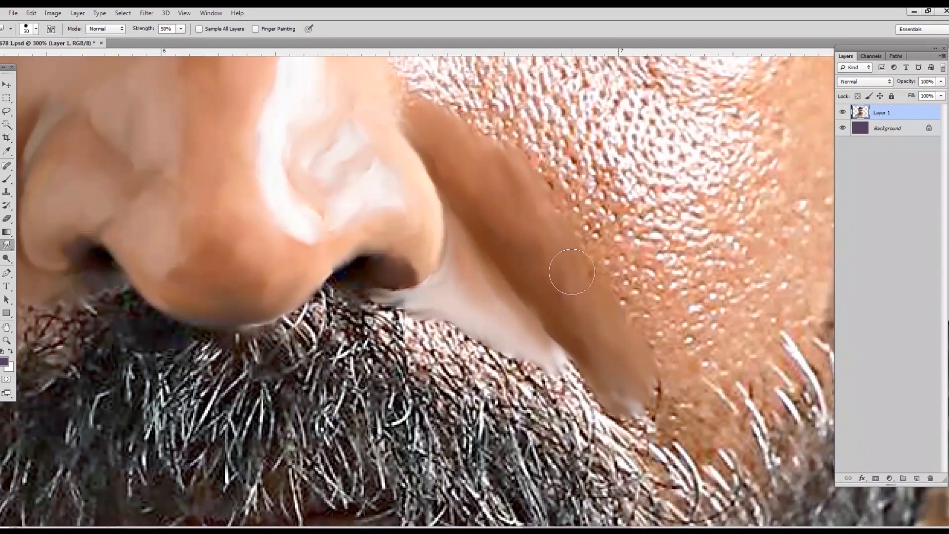
mouse_move(564, 293)
mouse_down()
mouse_move(568, 206)
mouse_move(621, 263)
mouse_move(602, 222)
mouse_move(602, 193)
mouse_move(645, 237)
mouse_move(613, 258)
mouse_move(594, 245)
mouse_move(642, 298)
mouse_move(643, 284)
mouse_move(675, 300)
mouse_move(701, 348)
mouse_move(670, 350)
mouse_move(667, 407)
mouse_move(669, 387)
mouse_move(740, 348)
mouse_move(690, 297)
mouse_up()
- Smudge the skin between the nose bridge and the inner corner of the lit-side eye with a size 9 brush
mouse_move(370, 62)
mouse_down()
mouse_move(505, 259)
mouse_move(500, 308)
mouse_move(471, 373)
mouse_up()
key(bracketleft)
key(bracketleft)
key(bracketleft)
key(bracketleft)
key(bracketleft)
mouse_move(394, 146)
mouse_down()
mouse_move(345, 129)
mouse_move(405, 126)
mouse_move(417, 139)
mouse_move(396, 150)
mouse_move(398, 135)
mouse_move(377, 138)
mouse_move(391, 154)
mouse_up()
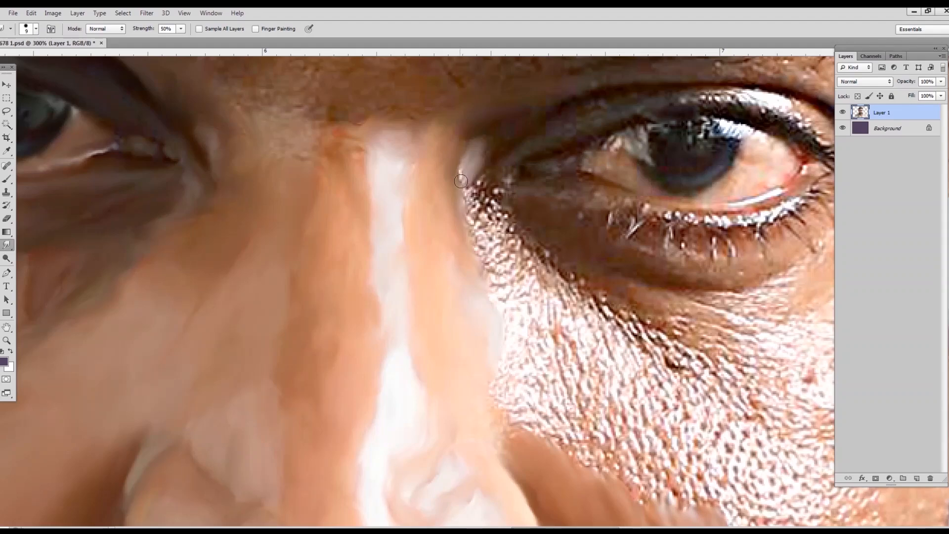
mouse_move(461, 181)
mouse_down()
mouse_move(467, 158)
mouse_move(487, 183)
mouse_move(478, 195)
mouse_move(522, 241)
mouse_move(500, 188)
mouse_move(516, 222)
mouse_up()
mouse_move(511, 183)
mouse_down()
mouse_move(479, 222)
mouse_move(528, 260)
mouse_move(525, 271)
mouse_move(475, 237)
mouse_move(503, 305)
mouse_up()
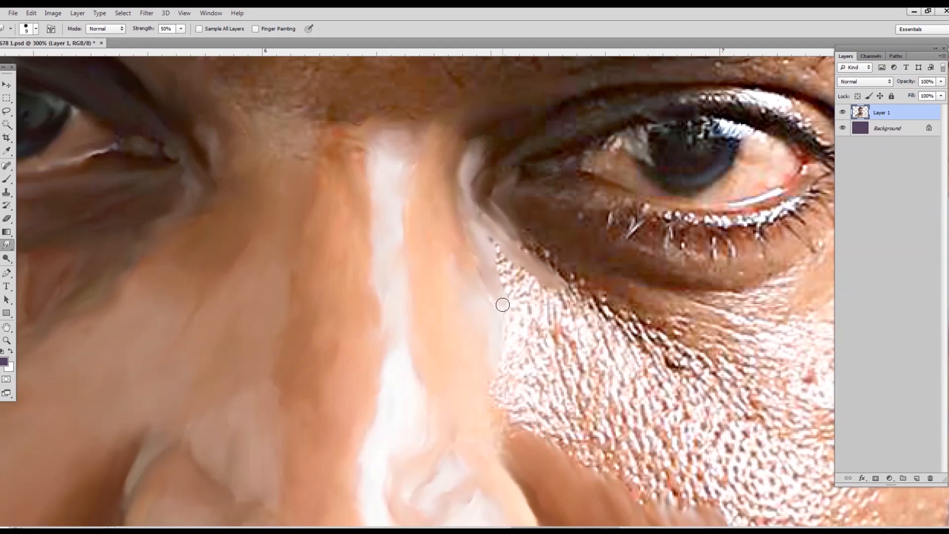
mouse_move(483, 266)
mouse_down()
mouse_move(524, 269)
mouse_move(549, 295)
mouse_move(484, 309)
mouse_up()
- Smudge the dark crease and textured skin below the inner half of the lit-side eye with a size 9 brush
key(ctrl+minus)
key(ctrl+minus)
key(ctrl+plus)
key(ctrl+plus)
key(ctrl+plus)
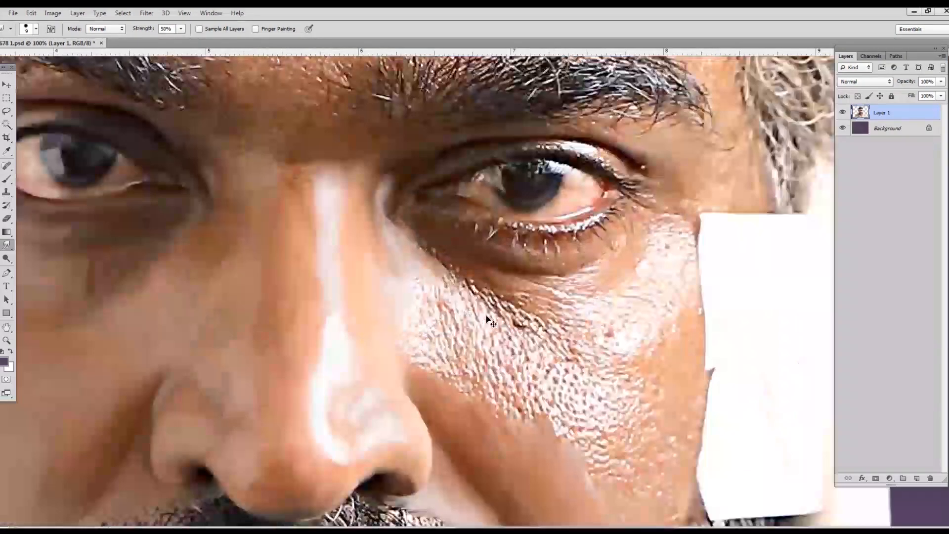
mouse_move(374, 216)
mouse_down()
mouse_move(360, 235)
mouse_move(369, 241)
mouse_move(341, 245)
mouse_move(390, 281)
mouse_move(391, 264)
mouse_move(454, 307)
mouse_move(425, 316)
mouse_move(556, 390)
mouse_move(539, 395)
mouse_move(572, 342)
mouse_move(517, 310)
mouse_up()
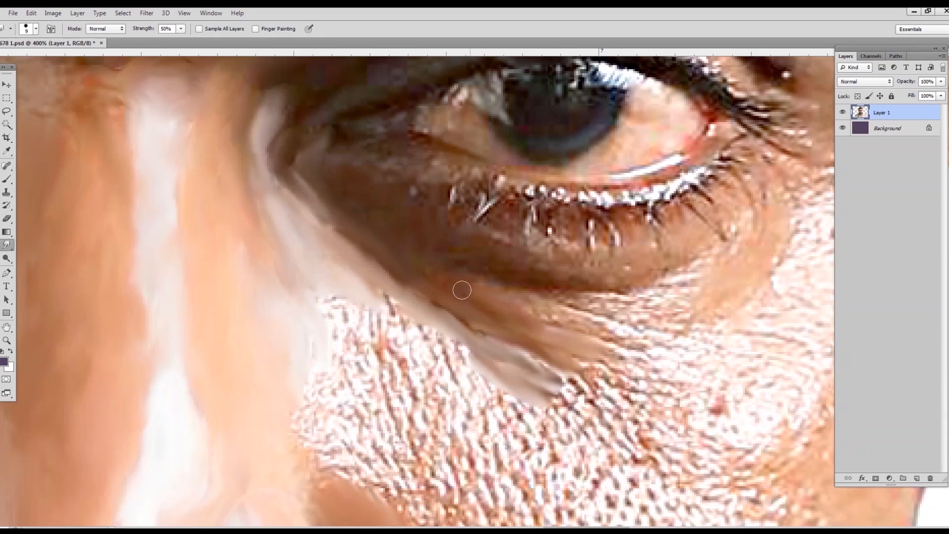
drag(461, 290, 554, 321)
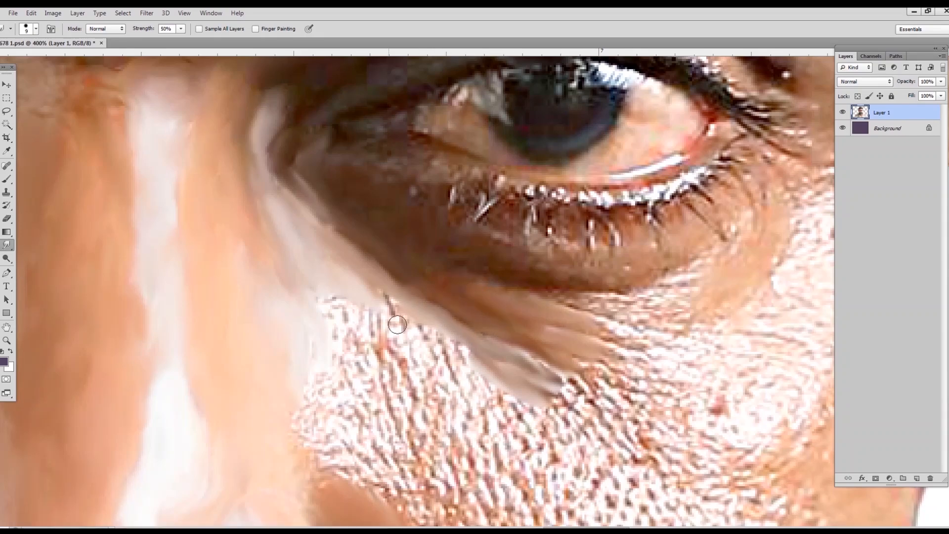
mouse_move(397, 324)
mouse_down()
mouse_move(412, 323)
mouse_move(466, 372)
mouse_move(467, 359)
mouse_move(564, 412)
mouse_move(570, 391)
mouse_move(613, 422)
mouse_move(571, 415)
mouse_up()
drag(552, 350, 549, 325)
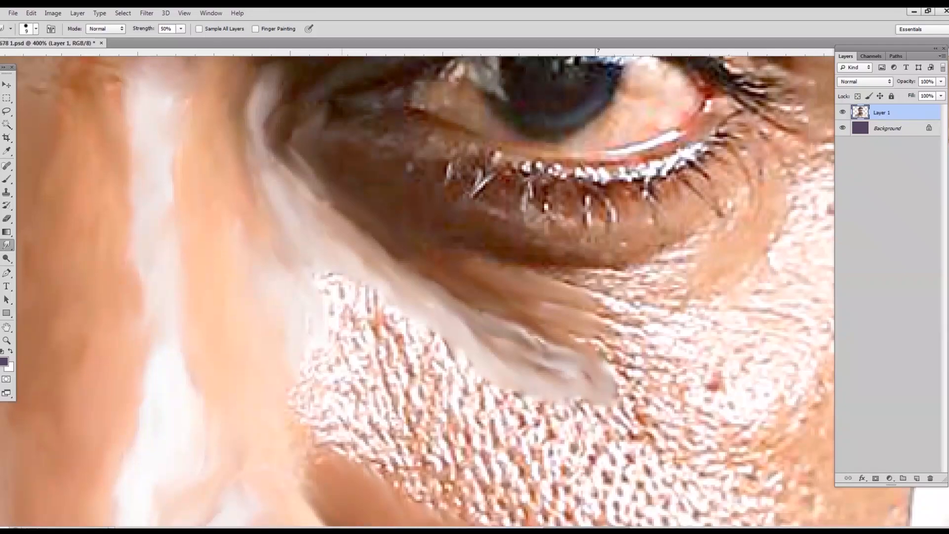
- Smudge the bright, textured upper cheek beside the nose bridge down to the brown fold with a size 15 brush
key(bracketright)
key(bracketright)
mouse_move(343, 303)
mouse_down()
mouse_move(318, 278)
mouse_move(396, 325)
mouse_move(449, 386)
mouse_up()
mouse_move(328, 367)
mouse_down()
mouse_move(347, 321)
mouse_move(413, 390)
mouse_up()
drag(349, 314, 608, 422)
drag(301, 392, 309, 328)
mouse_move(254, 365)
mouse_down()
mouse_move(293, 438)
mouse_move(361, 406)
mouse_move(391, 434)
mouse_up()
drag(399, 395, 348, 290)
mouse_move(303, 333)
mouse_down()
mouse_move(296, 343)
mouse_move(262, 342)
mouse_up()
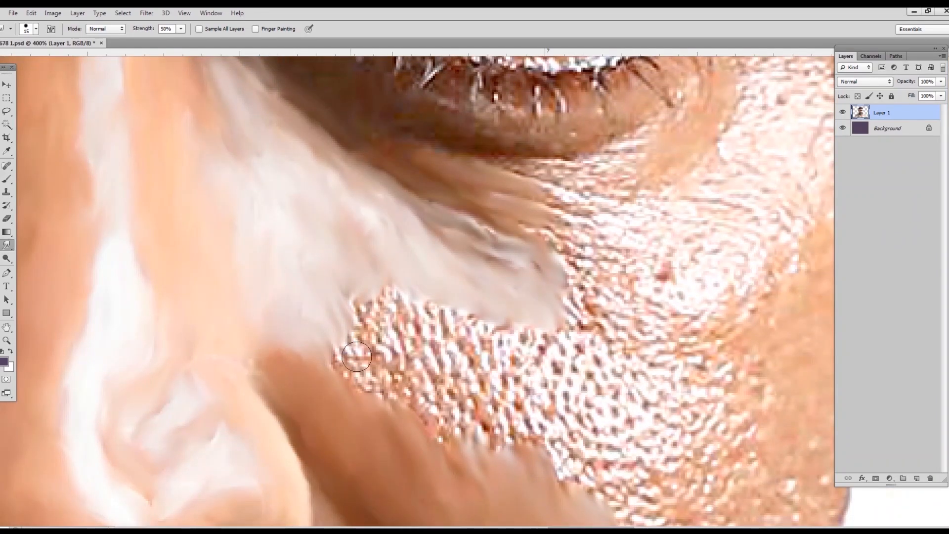
mouse_move(356, 356)
mouse_down()
mouse_move(365, 381)
mouse_move(430, 415)
mouse_move(392, 398)
mouse_move(360, 304)
mouse_move(393, 355)
mouse_move(329, 320)
mouse_up()
- Smudge the middle and lower lit-side cheek with a size 35 brush and its outer edge with a size 15 brush
key(bracketright)
key(bracketright)
mouse_move(414, 357)
mouse_down()
mouse_move(519, 339)
mouse_move(462, 324)
mouse_move(424, 328)
mouse_move(493, 431)
mouse_up()
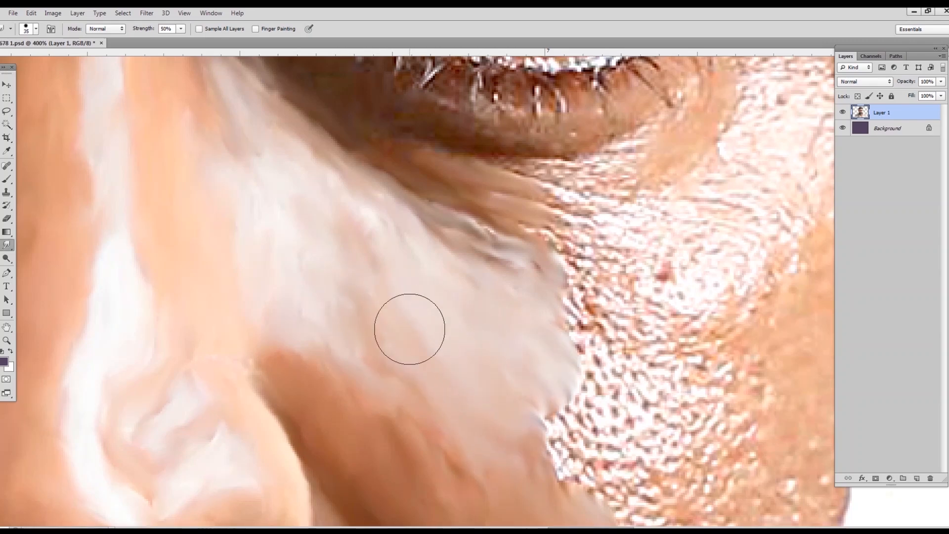
mouse_move(614, 382)
mouse_down()
mouse_move(756, 393)
mouse_move(722, 470)
mouse_move(577, 451)
mouse_move(508, 428)
mouse_move(660, 463)
mouse_move(595, 292)
mouse_up()
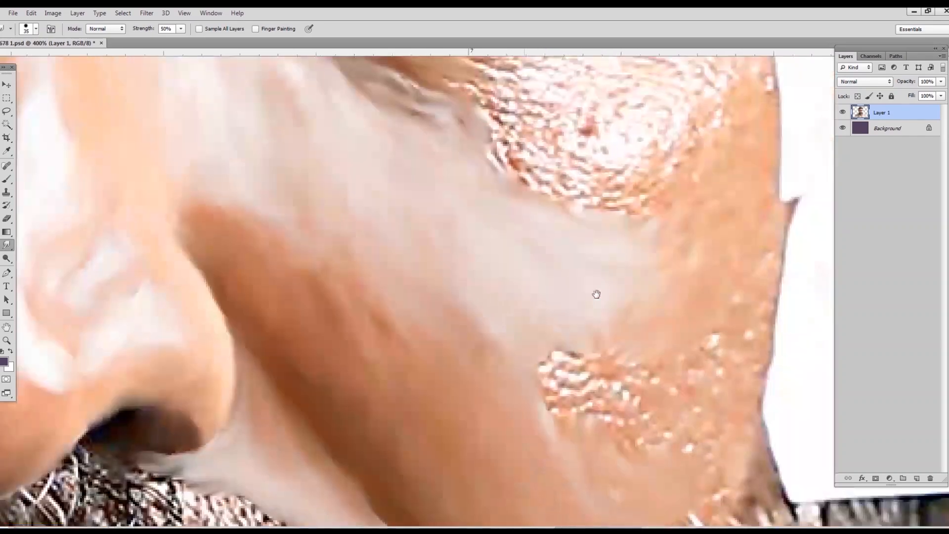
mouse_move(561, 386)
mouse_down()
mouse_move(627, 408)
mouse_move(568, 420)
mouse_move(589, 360)
mouse_move(690, 339)
mouse_move(705, 424)
mouse_up()
drag(694, 316, 593, 308)
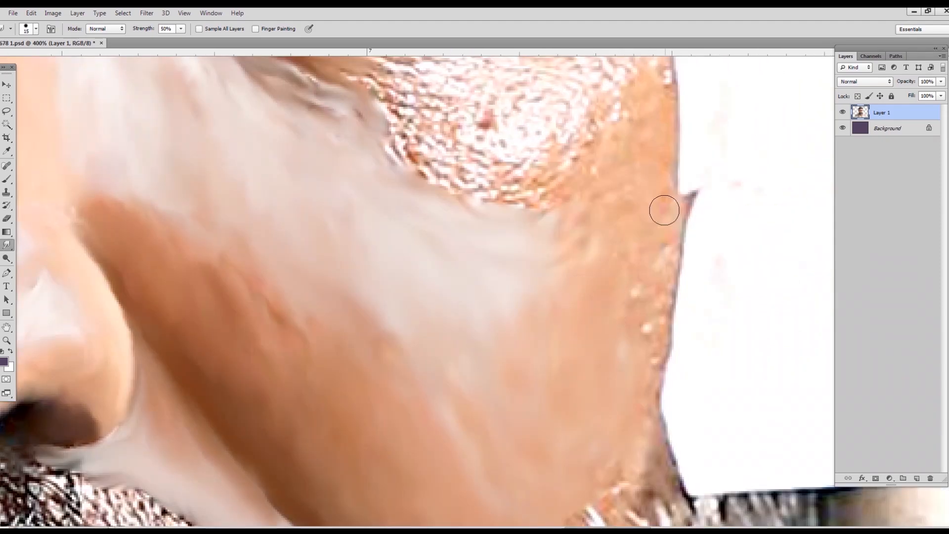
drag(670, 261, 685, 204)
mouse_move(665, 286)
mouse_down()
mouse_move(654, 334)
mouse_move(638, 315)
mouse_move(663, 197)
mouse_up()
- Smudge the lower lashes of the lit-side eye and the skin just below them with a size 6 brush
key(ctrl+minus)
key(ctrl+minus)
key(ctrl+minus)
key(ctrl+minus)
key(ctrl+minus)
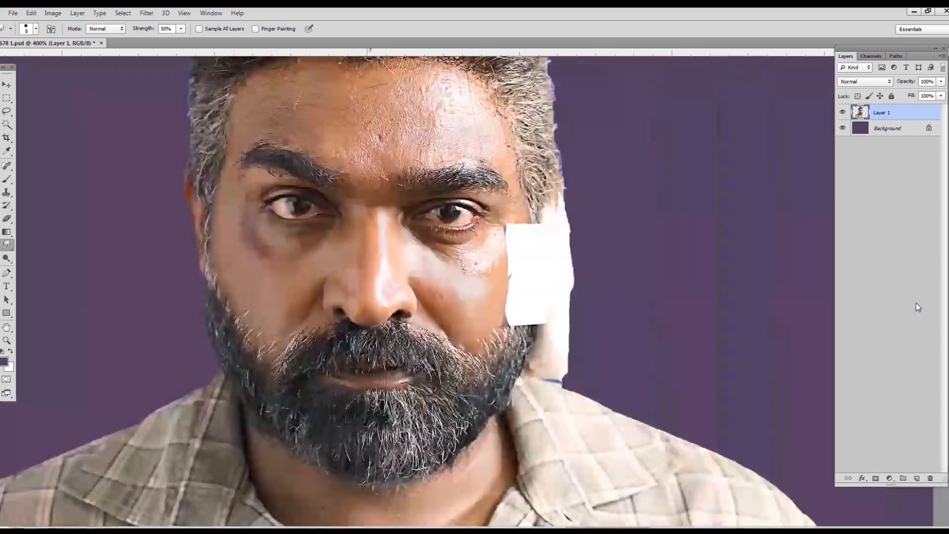
key(ctrl+plus)
key(ctrl+plus)
key(ctrl+plus)
drag(499, 227, 523, 378)
key(ctrl+plus)
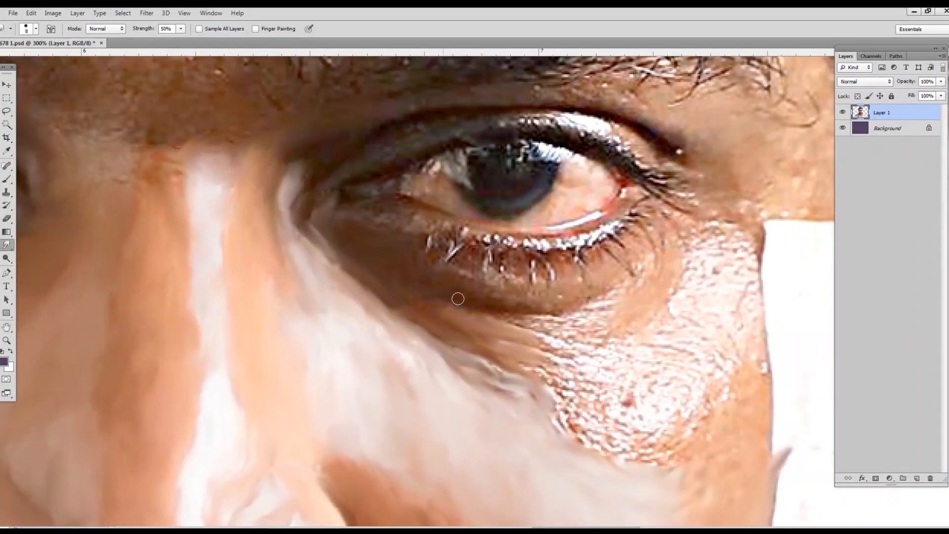
key(bracketleft)
key(bracketleft)
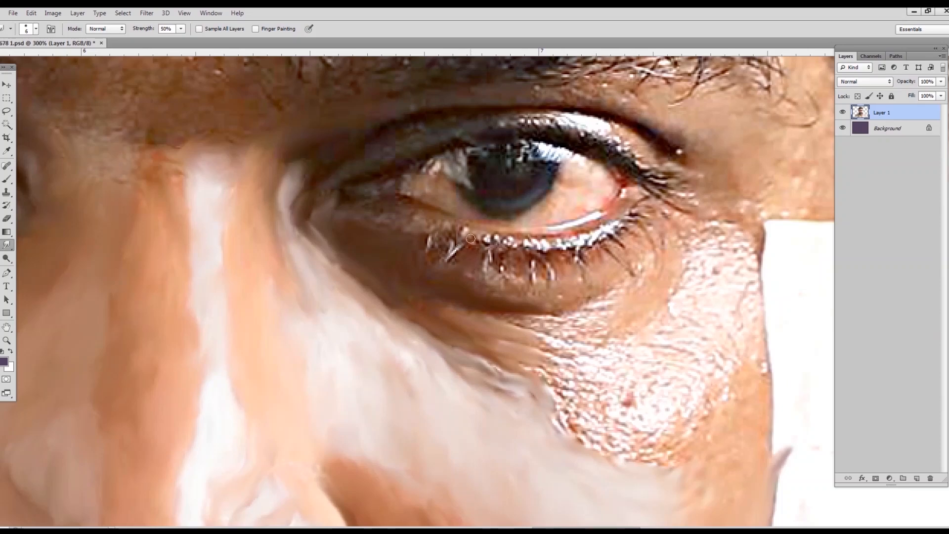
mouse_move(488, 245)
mouse_down()
mouse_move(490, 270)
mouse_move(504, 274)
mouse_up()
mouse_move(490, 256)
mouse_down()
mouse_move(513, 288)
mouse_move(524, 258)
mouse_move(525, 283)
mouse_up()
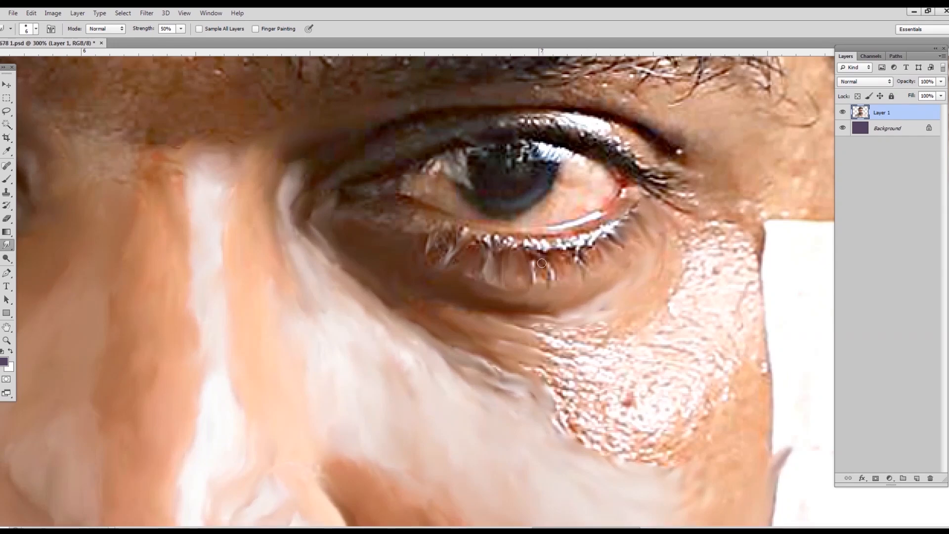
drag(534, 262, 536, 280)
- Smudge the bright lower lid rim of the lit-side eye from the outer to the inner corner with a size 6 brush
mouse_move(523, 242)
mouse_down()
mouse_move(608, 230)
mouse_move(634, 210)
mouse_up()
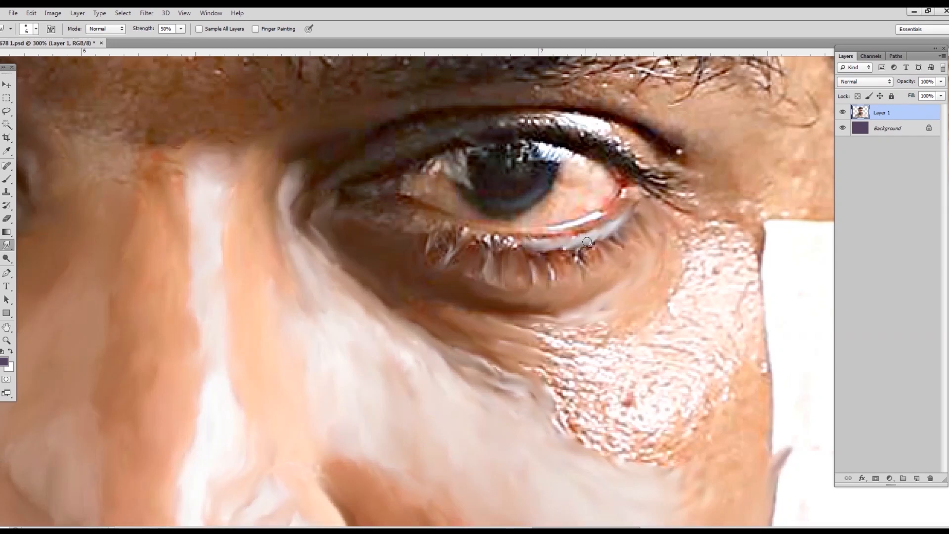
mouse_move(587, 242)
mouse_down()
mouse_move(604, 239)
mouse_move(587, 262)
mouse_move(543, 252)
mouse_move(545, 237)
mouse_up()
mouse_move(623, 200)
mouse_down()
mouse_move(551, 231)
mouse_move(586, 222)
mouse_move(503, 232)
mouse_move(409, 200)
mouse_move(435, 235)
mouse_move(460, 229)
mouse_up()
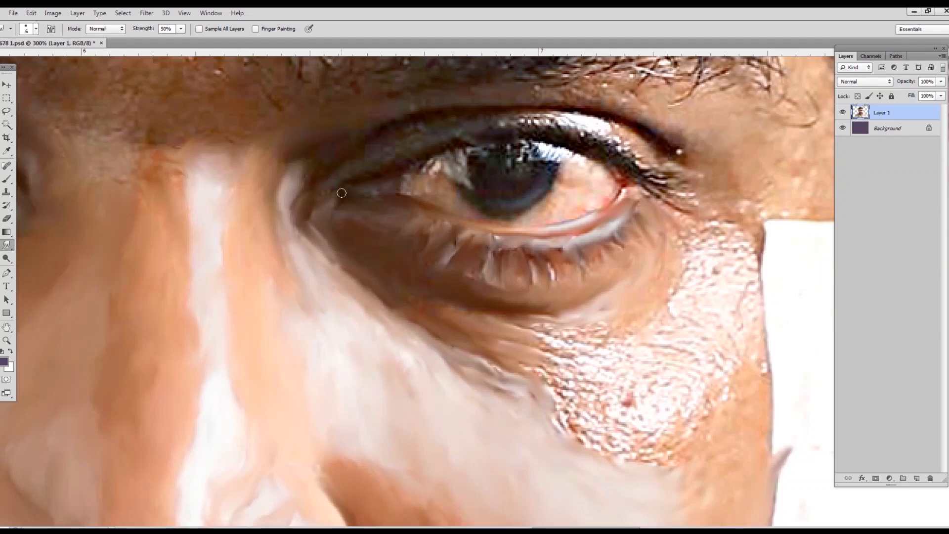
- Smudge the white of the lit-side eye on both sides of the iris with size 6 and 7 brushes
drag(439, 169, 413, 170)
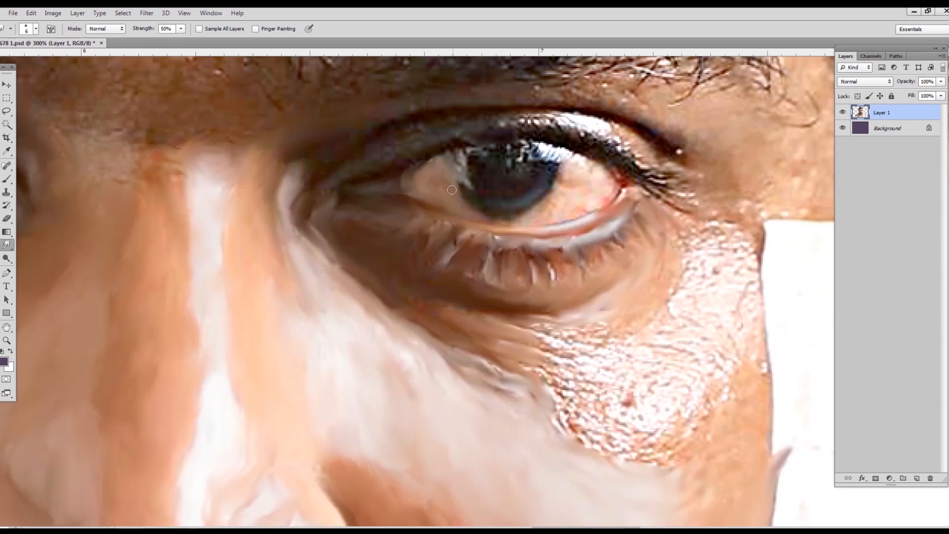
mouse_move(574, 156)
mouse_down()
mouse_move(614, 172)
mouse_move(616, 191)
mouse_move(552, 222)
mouse_up()
key(bracketright)
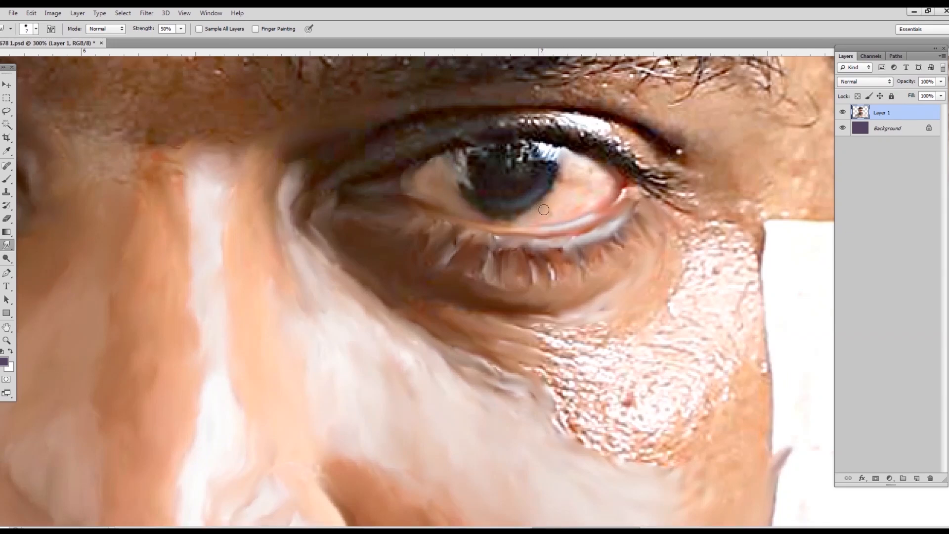
mouse_move(576, 174)
mouse_down()
mouse_move(513, 218)
mouse_move(528, 204)
mouse_up()
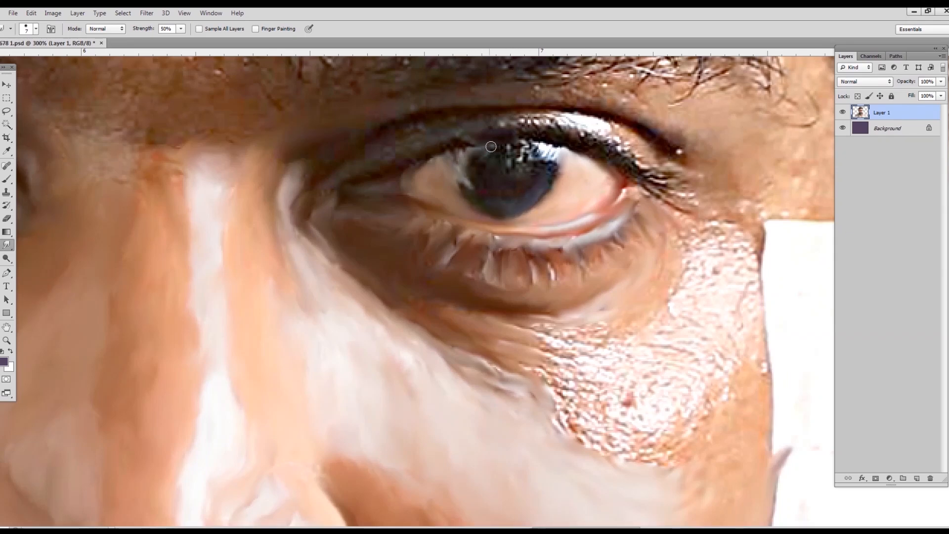
- Smudge the iris reflections and the upper lash line of the lit-side eye with a size 7 brush
mouse_move(490, 146)
mouse_down()
mouse_move(556, 152)
mouse_move(540, 164)
mouse_move(528, 157)
mouse_move(545, 179)
mouse_up()
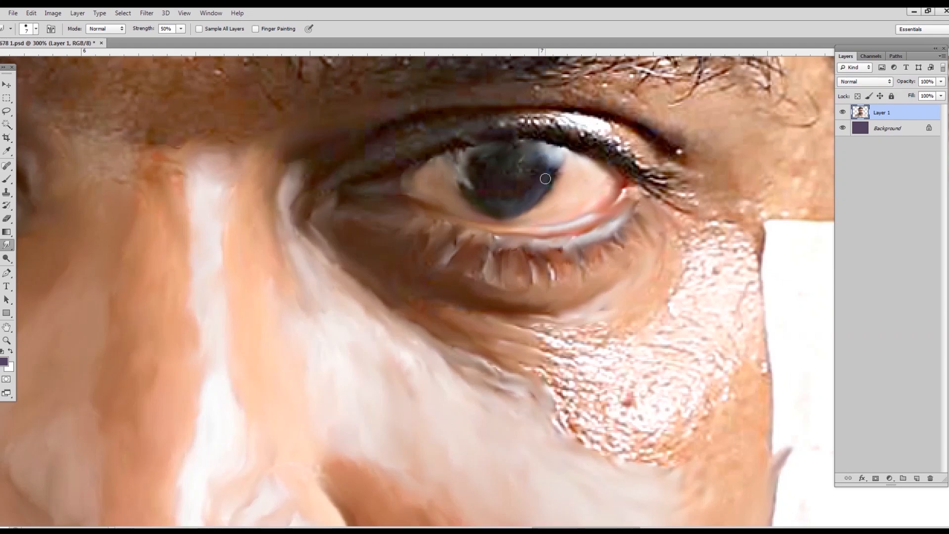
mouse_move(457, 152)
mouse_down()
mouse_move(424, 159)
mouse_move(451, 149)
mouse_up()
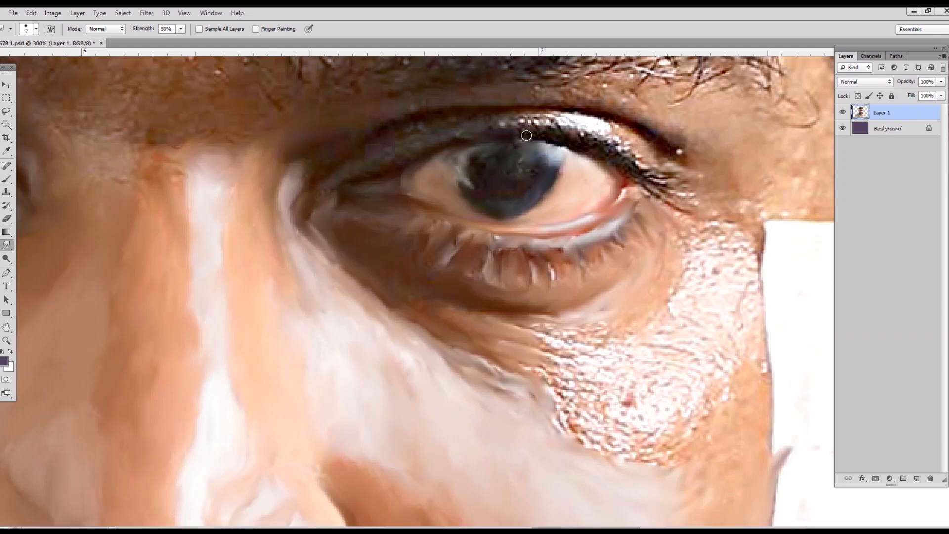
drag(549, 137, 415, 160)
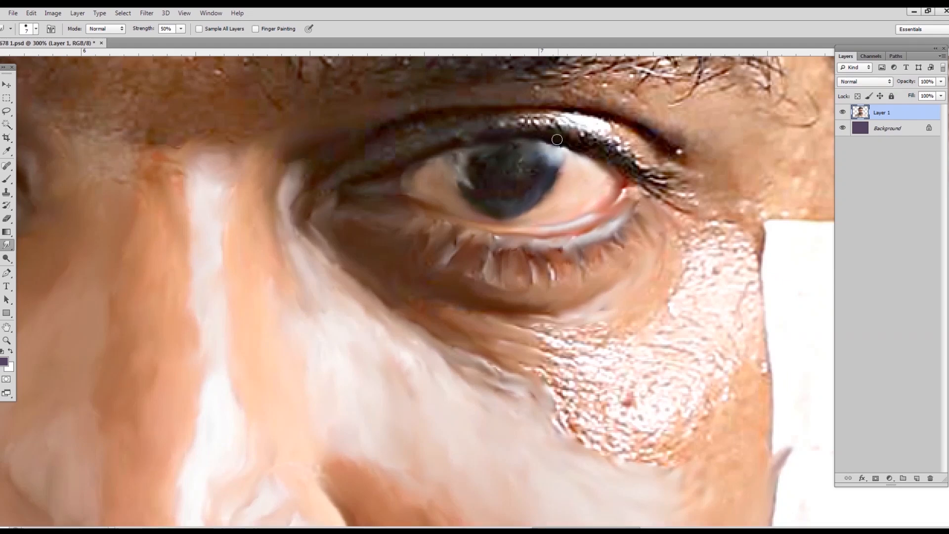
mouse_move(557, 139)
mouse_down()
mouse_move(651, 182)
mouse_move(658, 173)
mouse_move(657, 190)
mouse_move(687, 206)
mouse_move(650, 193)
mouse_move(678, 208)
mouse_up()
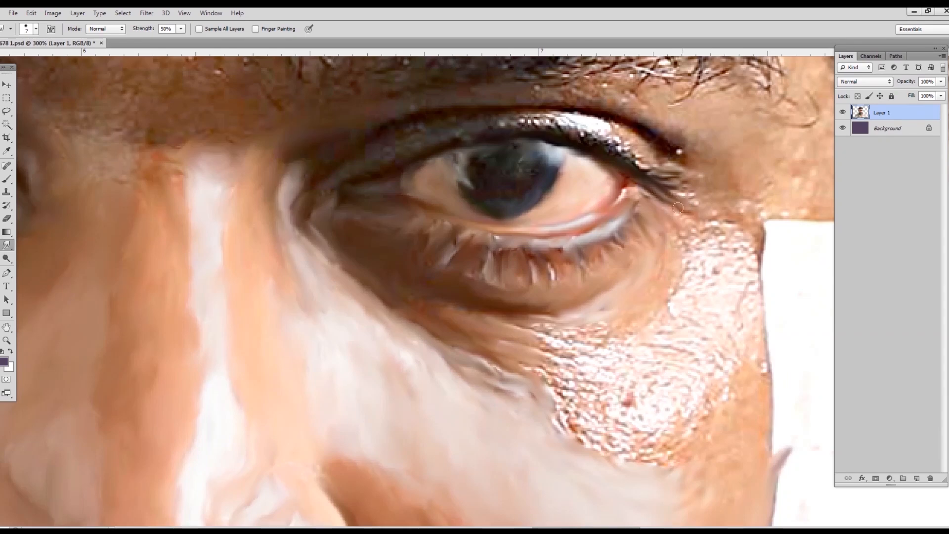
- Smudge the skin below and beside the outer corner of the lit-side eye with size 8 and 9 brushes
key(bracketright)
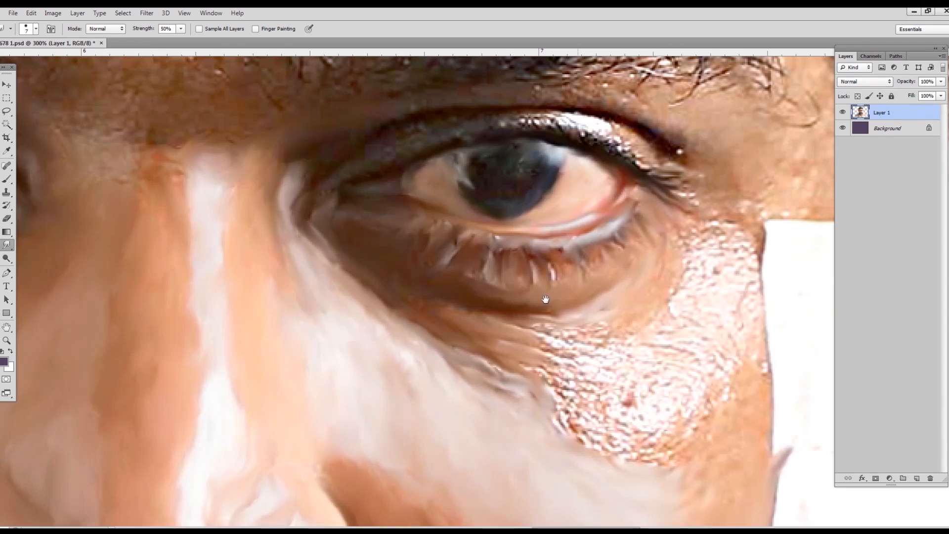
drag(546, 296, 513, 247)
mouse_move(526, 282)
mouse_down()
mouse_move(575, 285)
mouse_move(540, 279)
mouse_move(580, 266)
mouse_up()
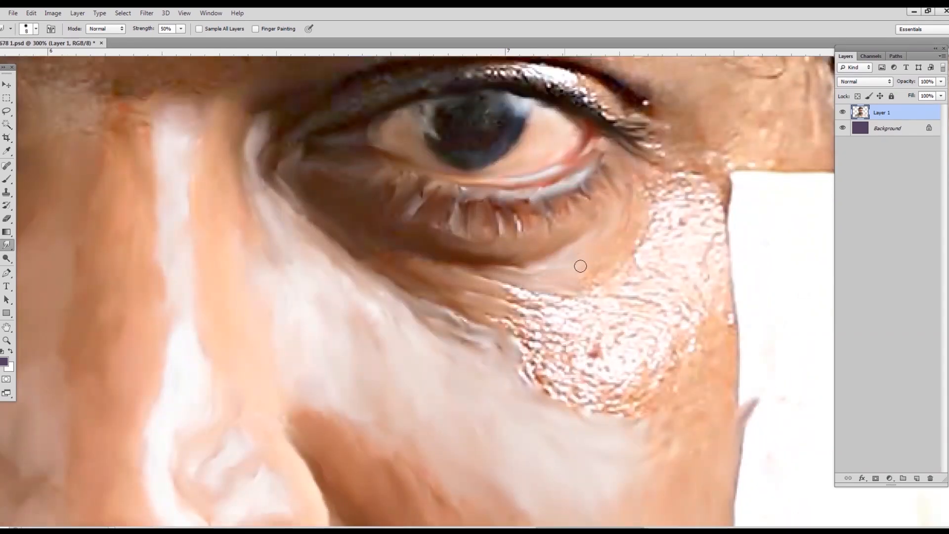
drag(643, 187, 595, 263)
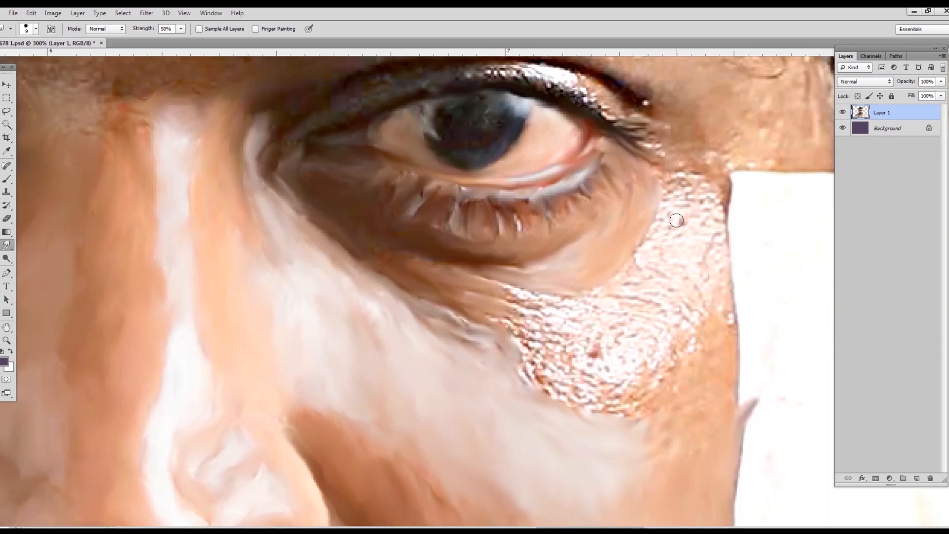
mouse_move(676, 220)
mouse_down()
mouse_move(666, 191)
mouse_move(686, 181)
mouse_move(701, 187)
mouse_move(657, 226)
mouse_move(650, 251)
mouse_move(690, 245)
mouse_move(711, 220)
mouse_move(717, 268)
mouse_move(725, 197)
mouse_up()
- Smudge the shiny cheekbone patch with a size 10 brush and blend it into the surrounding cheek at size 20
key(bracketright)
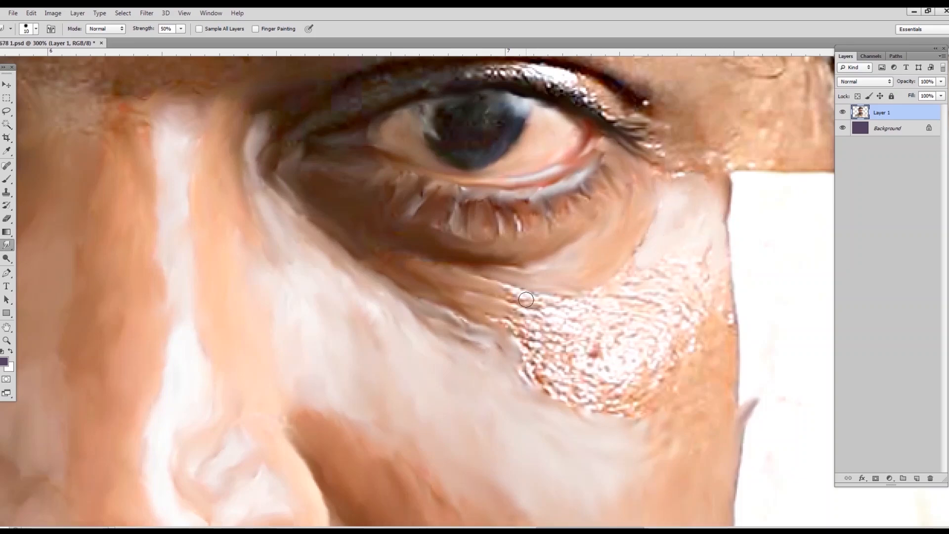
mouse_move(526, 299)
mouse_down()
mouse_move(591, 297)
mouse_move(625, 279)
mouse_up()
mouse_move(536, 287)
mouse_down()
mouse_move(582, 282)
mouse_move(531, 329)
mouse_move(543, 316)
mouse_move(623, 308)
mouse_move(644, 277)
mouse_move(684, 303)
mouse_move(710, 252)
mouse_move(718, 292)
mouse_move(619, 301)
mouse_move(534, 351)
mouse_move(494, 319)
mouse_move(546, 388)
mouse_move(500, 341)
mouse_move(514, 319)
mouse_move(568, 354)
mouse_move(620, 330)
mouse_move(677, 368)
mouse_move(555, 379)
mouse_move(659, 366)
mouse_move(720, 339)
mouse_move(707, 315)
mouse_move(729, 192)
mouse_up()
key(bracketright)
key(bracketright)
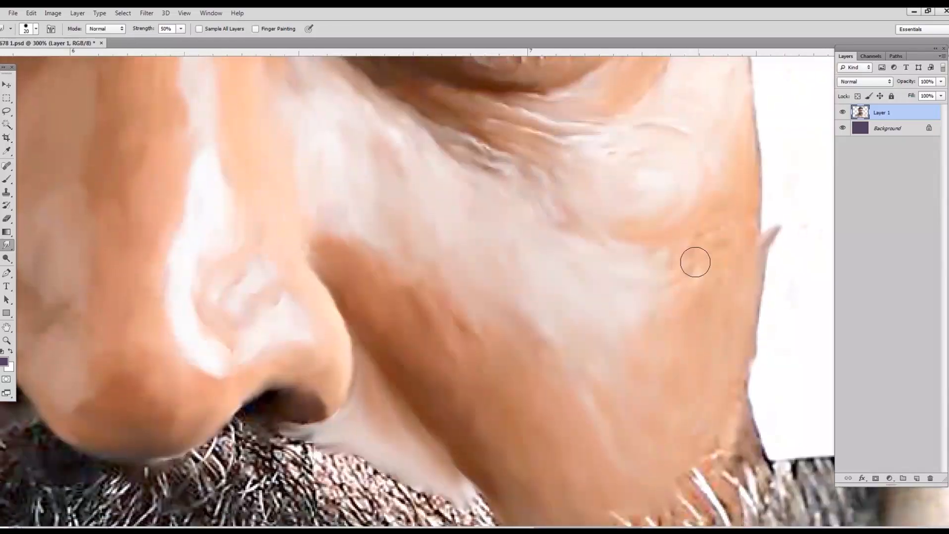
drag(562, 191, 587, 321)
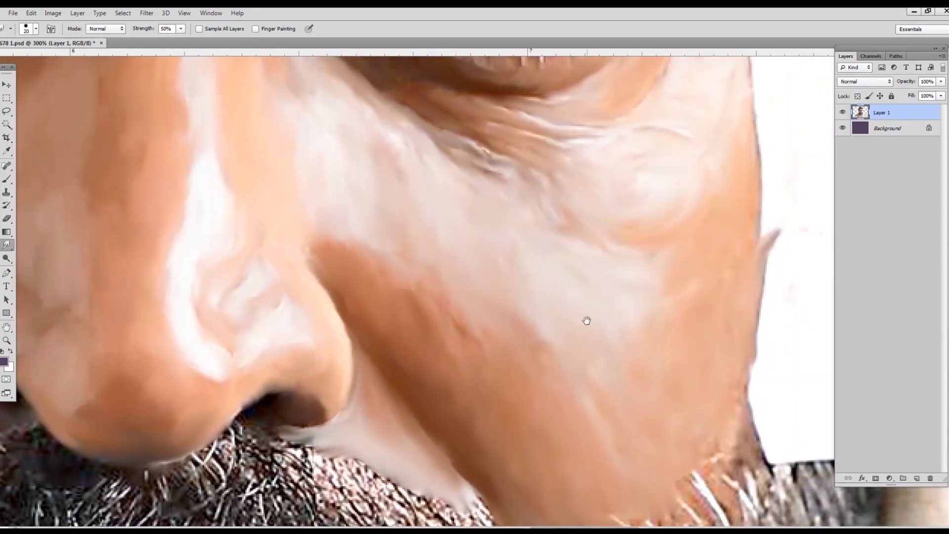
- Smudge the skin between the outer corner of the lit-side eye, the eyebrow tail and the temple with a size 15 brush
key(bracketleft)
key(bracketleft)
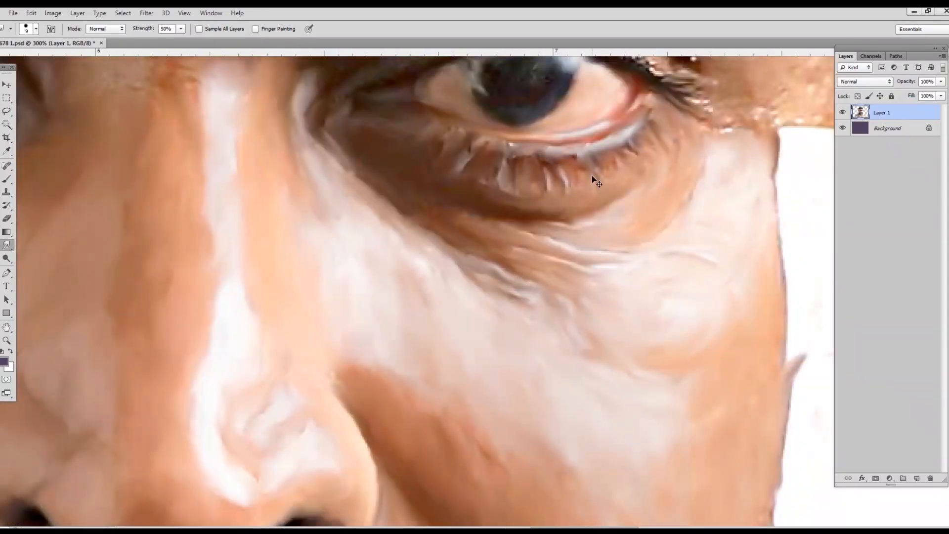
key(ctrl+minus)
key(ctrl+minus)
key(ctrl+minus)
key(ctrl+minus)
key(ctrl+plus)
key(ctrl+plus)
key(ctrl+plus)
drag(388, 302, 557, 365)
drag(596, 238, 314, 323)
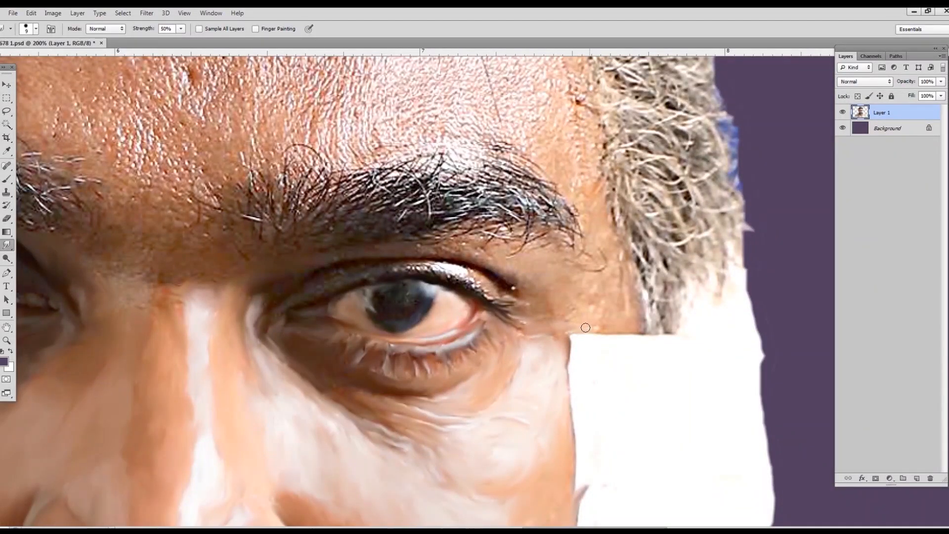
key(bracketright)
key(bracketright)
mouse_move(519, 287)
mouse_down()
mouse_move(475, 256)
mouse_move(427, 253)
mouse_move(497, 246)
mouse_move(537, 254)
mouse_move(547, 311)
mouse_move(587, 301)
mouse_move(607, 316)
mouse_up()
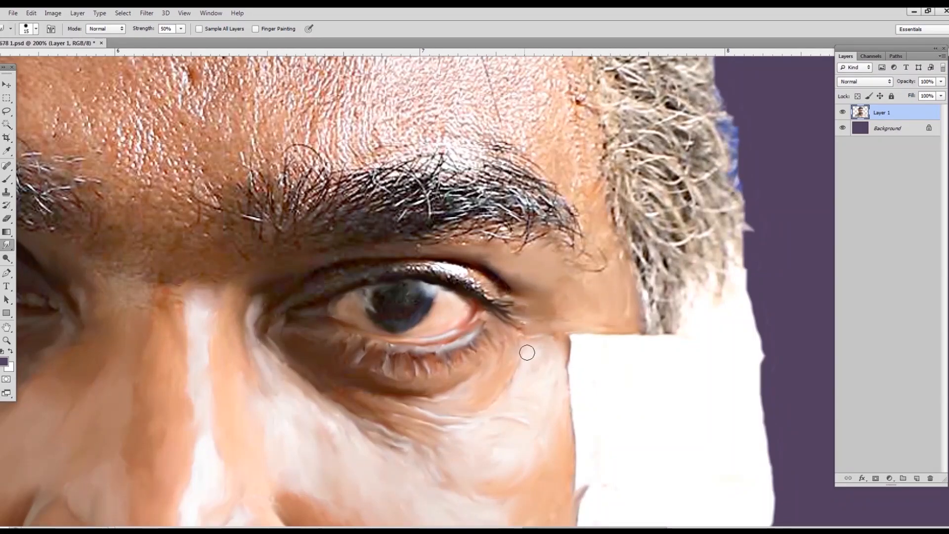
- Smudge the upper eyelid of the lit-side eye from lash line to crease with a size 10 brush
key(ctrl+plus)
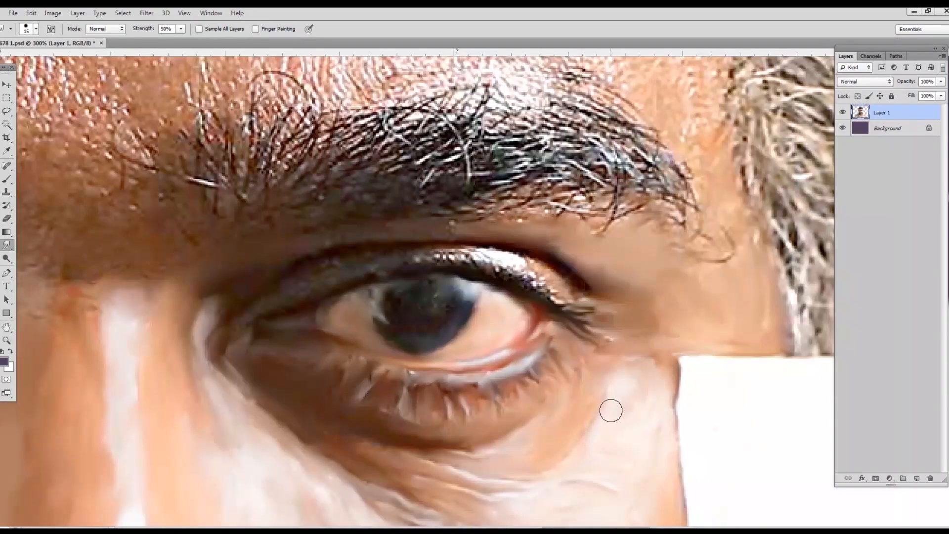
drag(198, 348, 248, 403)
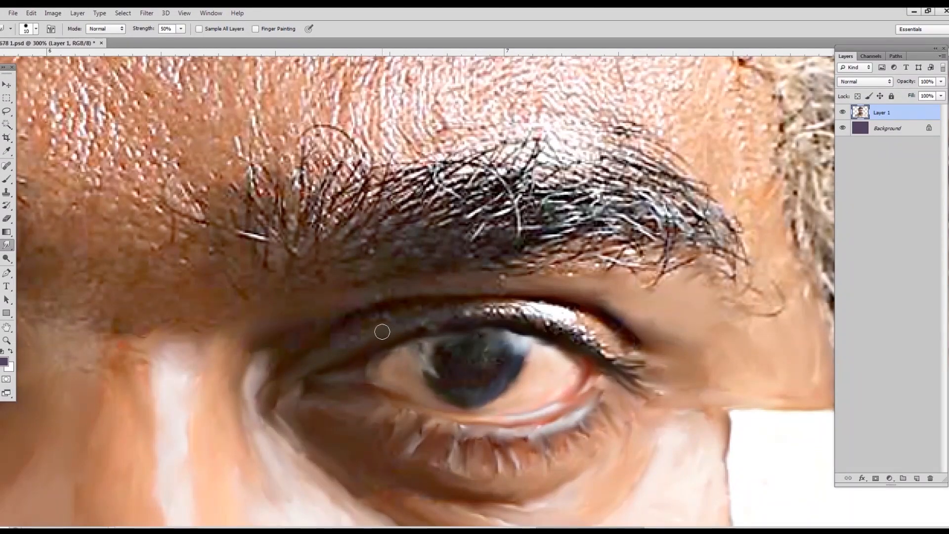
mouse_move(378, 327)
mouse_down()
mouse_move(301, 366)
mouse_move(402, 315)
mouse_move(504, 310)
mouse_move(560, 320)
mouse_move(589, 346)
mouse_move(629, 358)
mouse_move(589, 319)
mouse_move(629, 339)
mouse_move(540, 304)
mouse_move(554, 306)
mouse_move(449, 303)
mouse_move(291, 329)
mouse_move(320, 331)
mouse_move(392, 299)
mouse_move(292, 350)
mouse_up()
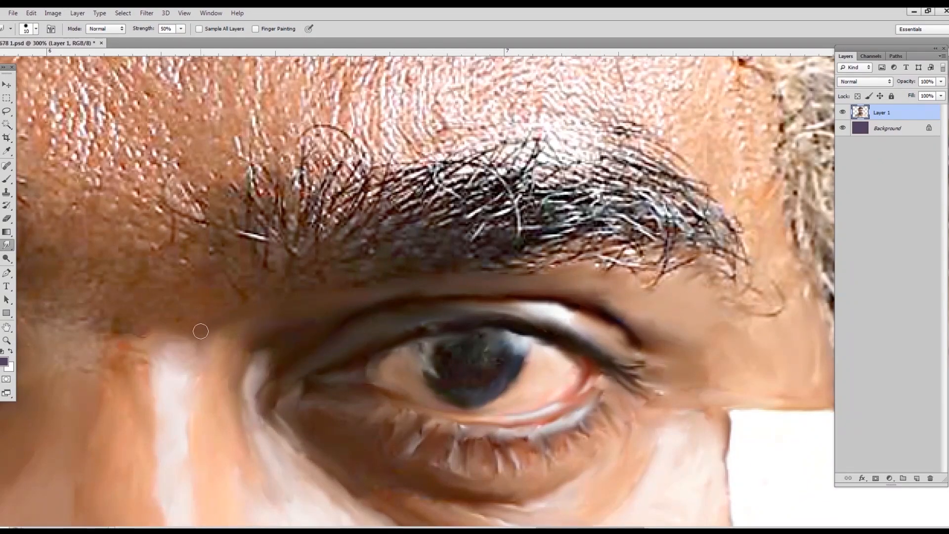
drag(201, 331, 222, 336)
- Smudge the skin between the eyebrows with a size 20 brush and the skin under the shaded-side eyebrow at size 10
scroll(505, 257, down, 3)
scroll(424, 356, up, 2)
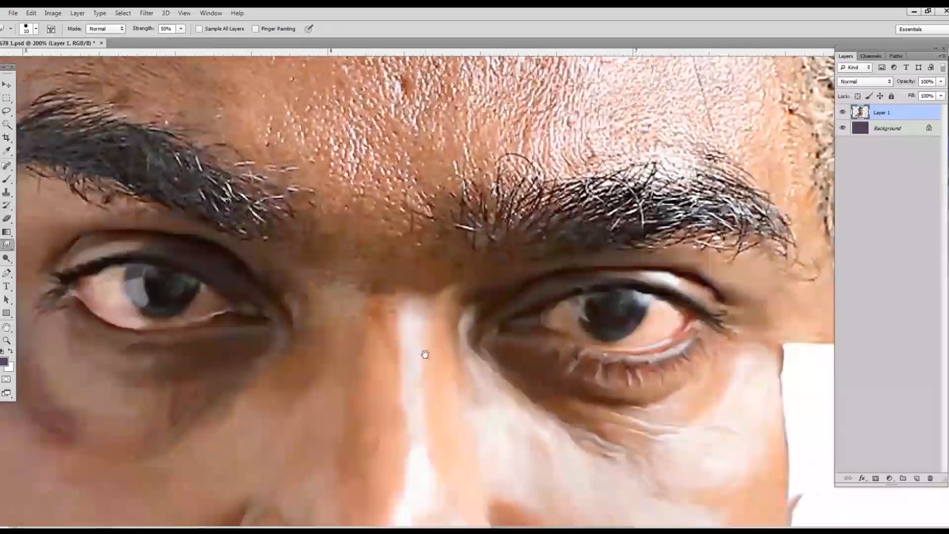
drag(313, 275, 391, 295)
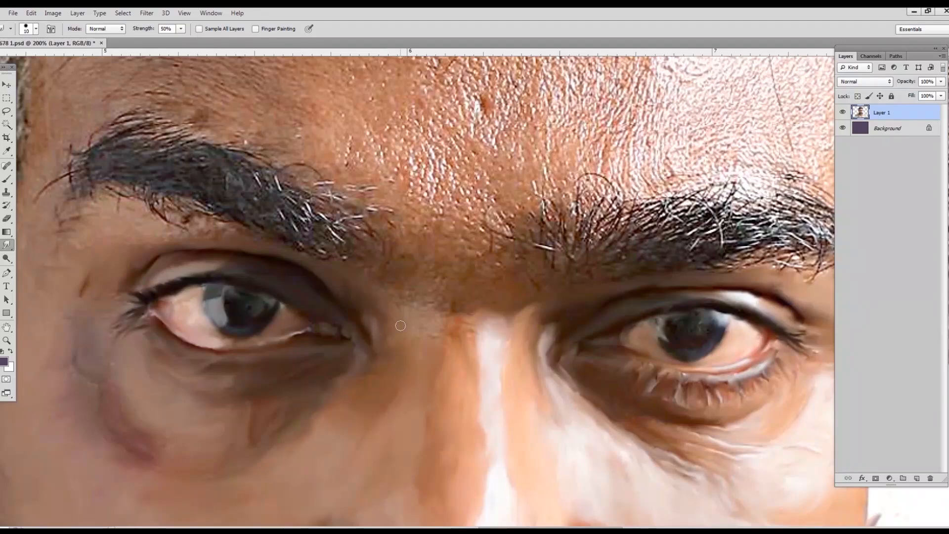
key(bracketright)
key(bracketright)
mouse_move(435, 326)
mouse_down()
mouse_move(418, 263)
mouse_move(400, 280)
mouse_move(409, 246)
mouse_move(405, 298)
mouse_move(478, 303)
mouse_move(462, 337)
mouse_move(493, 243)
mouse_move(441, 271)
mouse_move(447, 252)
mouse_up()
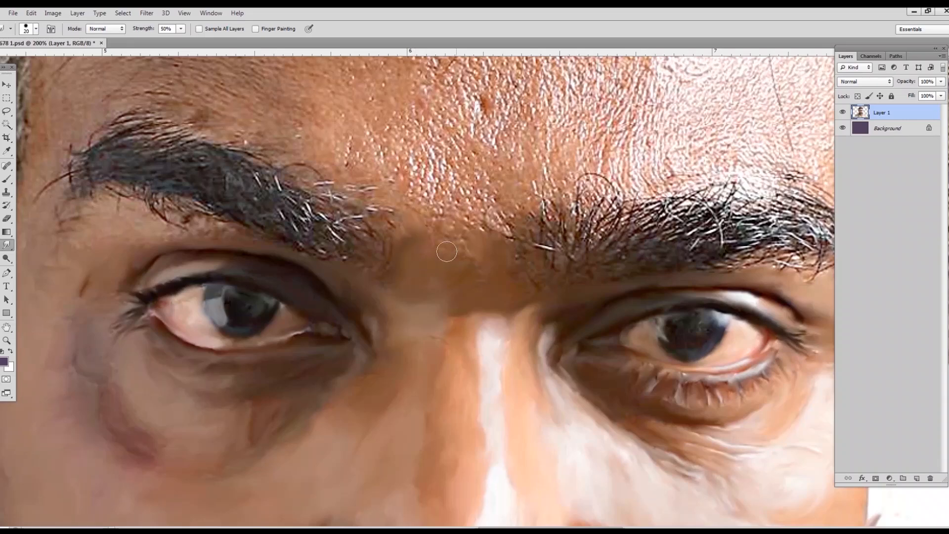
drag(99, 219, 267, 189)
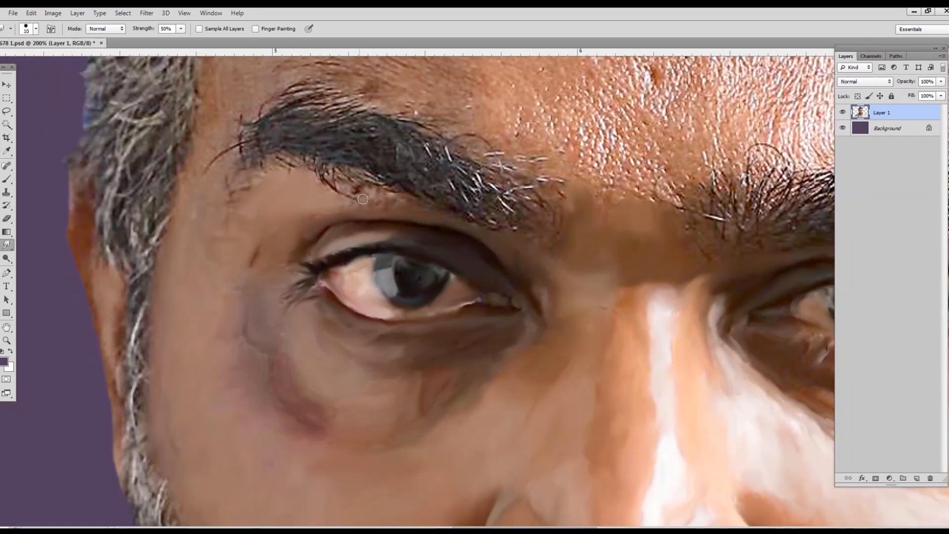
drag(362, 199, 411, 205)
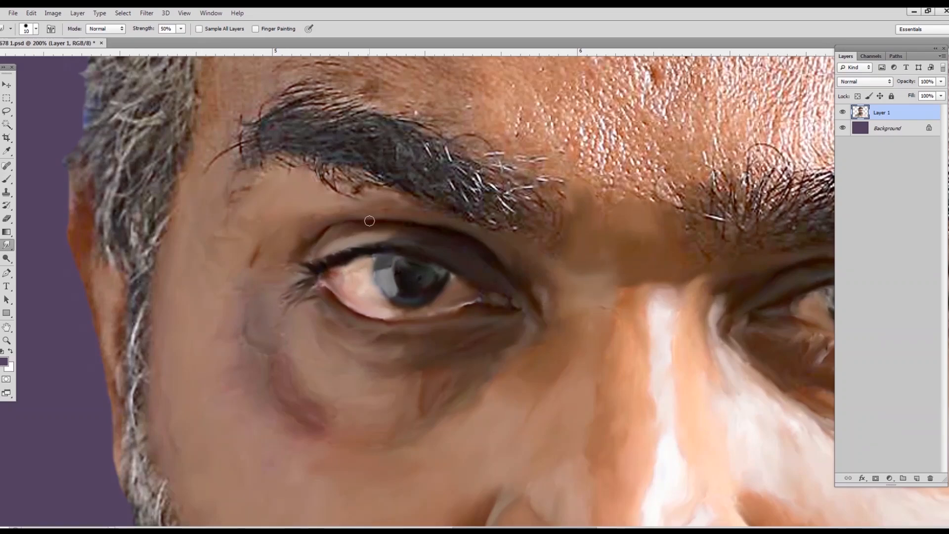
- Smudge the forehead above the shaded-side eyebrow, from the brow centre to the temple hairline, with a size 30 brush
drag(629, 270, 476, 376)
drag(382, 220, 350, 191)
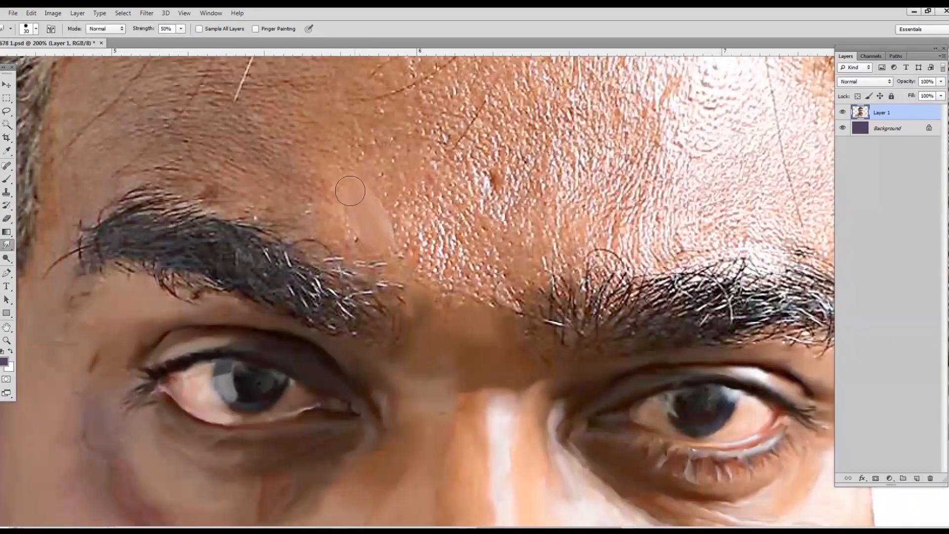
drag(420, 247, 412, 188)
mouse_move(487, 296)
mouse_down()
mouse_move(456, 204)
mouse_move(445, 210)
mouse_move(466, 280)
mouse_move(439, 302)
mouse_move(442, 232)
mouse_move(465, 293)
mouse_move(398, 230)
mouse_move(382, 188)
mouse_move(384, 197)
mouse_move(337, 211)
mouse_move(248, 166)
mouse_move(300, 183)
mouse_move(318, 166)
mouse_move(238, 114)
mouse_move(225, 136)
mouse_move(153, 128)
mouse_move(214, 94)
mouse_move(255, 91)
mouse_move(286, 104)
mouse_move(347, 163)
mouse_move(363, 163)
mouse_move(261, 184)
mouse_move(260, 195)
mouse_move(248, 176)
mouse_move(176, 160)
mouse_move(148, 168)
mouse_move(291, 203)
mouse_move(314, 189)
mouse_move(320, 162)
mouse_move(301, 129)
mouse_move(415, 240)
mouse_move(414, 254)
mouse_move(433, 173)
mouse_move(390, 165)
mouse_up()
drag(438, 292, 626, 292)
mouse_move(274, 183)
mouse_down()
mouse_move(311, 133)
mouse_move(320, 143)
mouse_move(328, 103)
mouse_move(383, 76)
mouse_move(262, 147)
mouse_move(291, 103)
mouse_move(242, 111)
mouse_move(239, 234)
mouse_up()
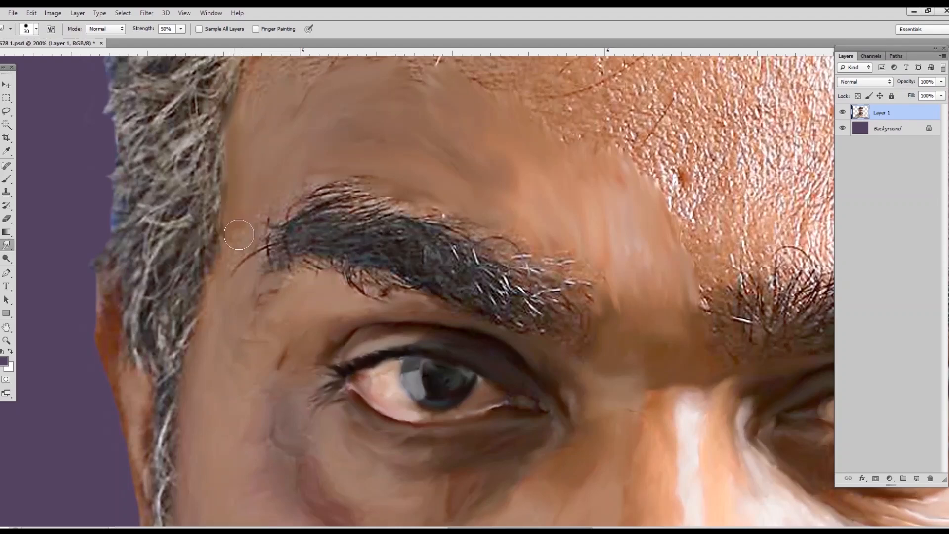
- Set the smudge strength to 71%, choose the 14 px textured brush tip and smudge the outer hairs of the shaded-side eyebrow
key(7)
key(1)
right_click(616, 237)
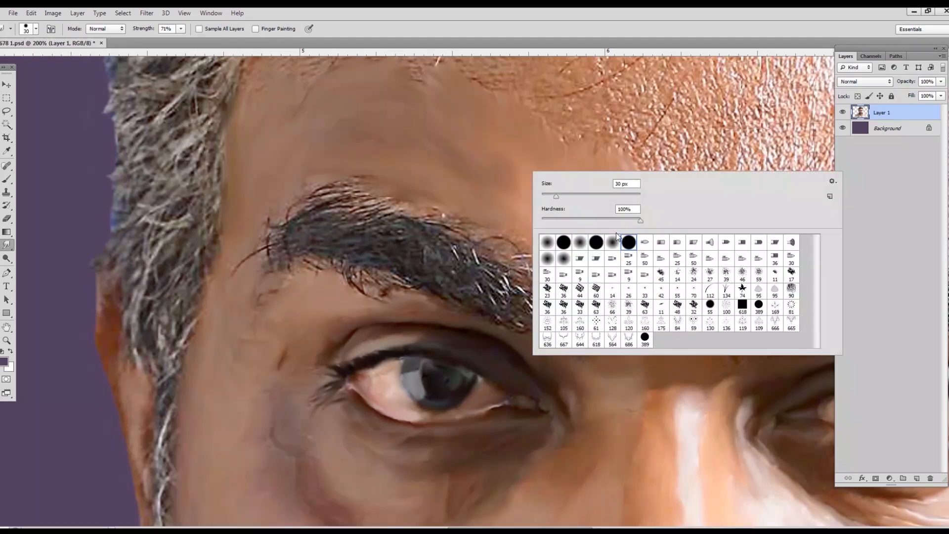
double_click(673, 272)
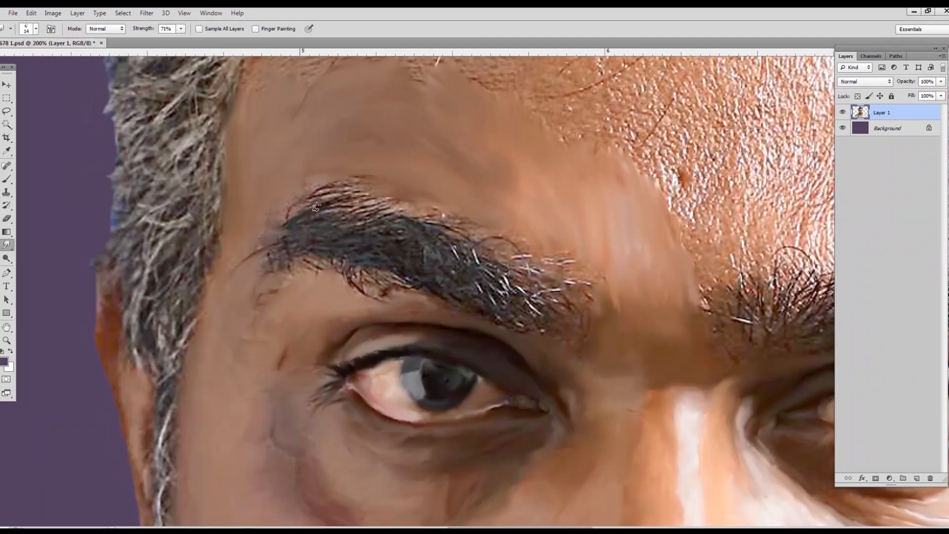
mouse_move(330, 188)
mouse_down()
mouse_move(277, 225)
mouse_move(364, 194)
mouse_move(366, 206)
mouse_move(403, 207)
mouse_up()
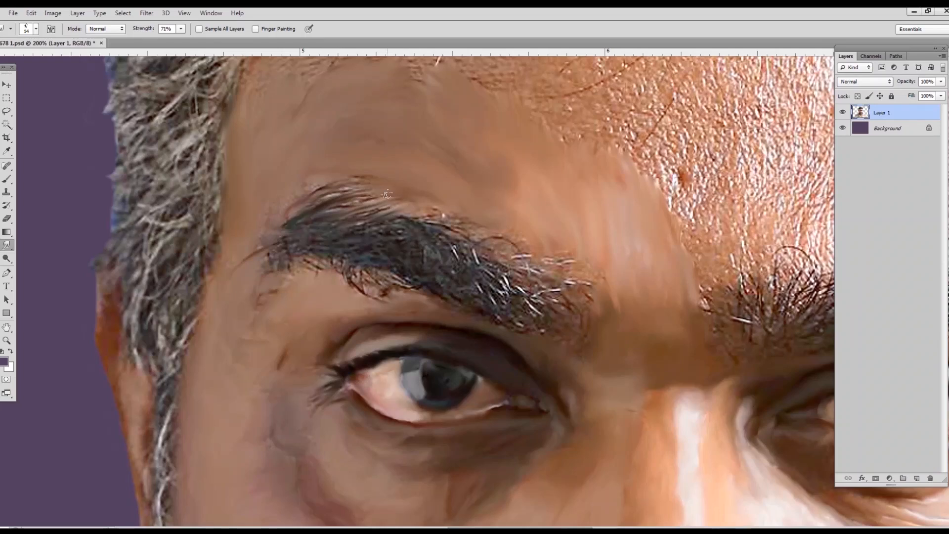
drag(330, 194, 316, 182)
drag(326, 262, 373, 284)
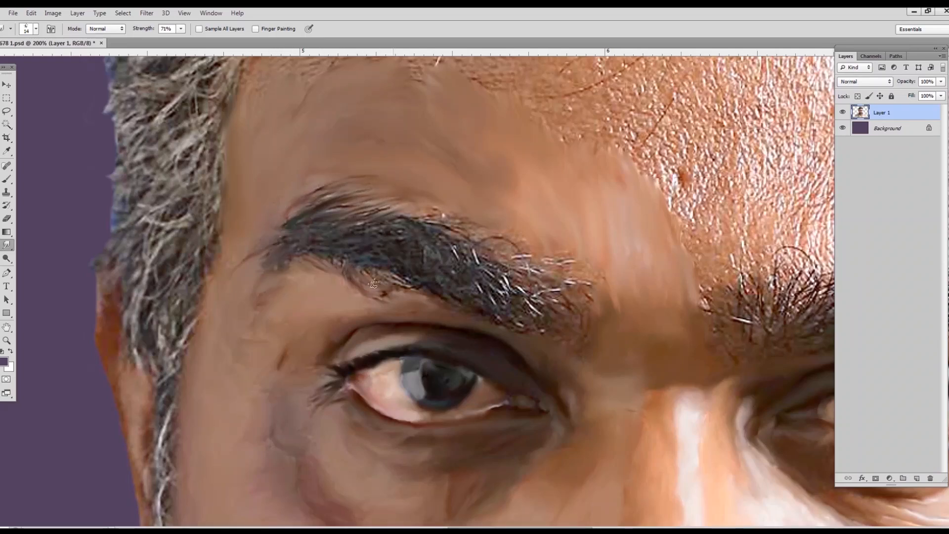
- Smudge the white hairs at the inner end and the dark body of the shaded-side eyebrow along the hair direction
mouse_move(524, 258)
mouse_down()
mouse_move(576, 267)
mouse_move(593, 287)
mouse_move(549, 320)
mouse_move(547, 285)
mouse_up()
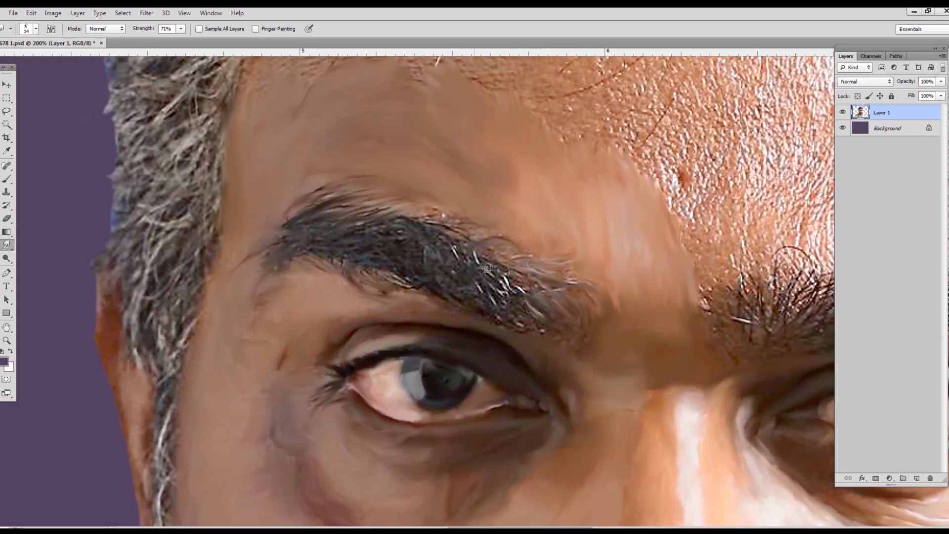
mouse_move(487, 268)
mouse_down()
mouse_move(500, 274)
mouse_move(456, 285)
mouse_move(457, 253)
mouse_move(502, 269)
mouse_move(521, 312)
mouse_move(537, 316)
mouse_up()
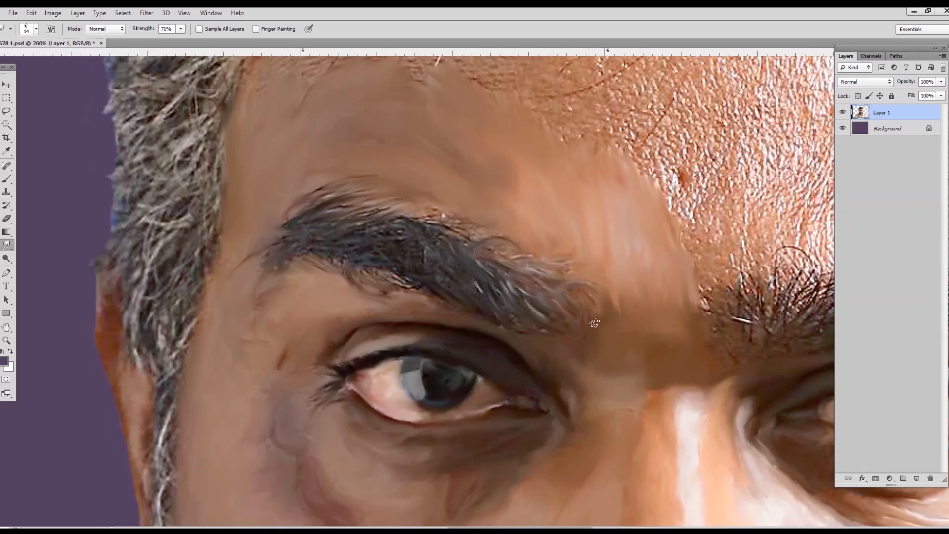
drag(360, 257, 388, 275)
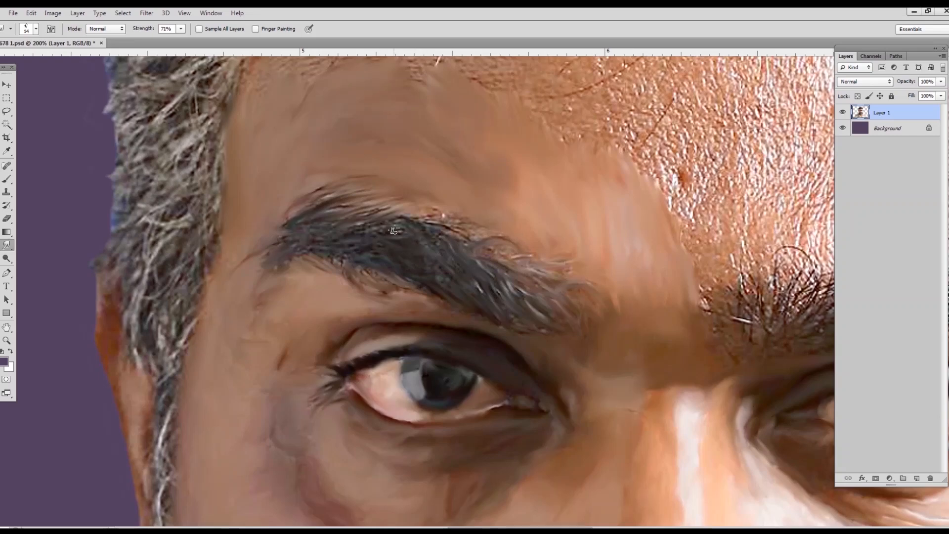
drag(349, 218, 386, 208)
drag(319, 256, 336, 253)
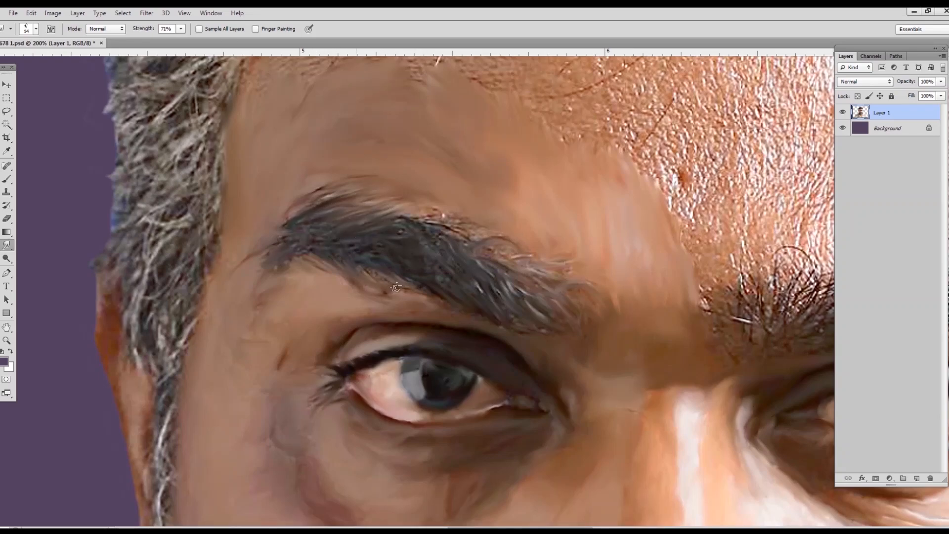
- Refine the upper edge, outer tail and remaining light strands of the shaded-side eyebrow with fine smudge strokes
mouse_move(484, 238)
mouse_down()
mouse_move(437, 218)
mouse_move(423, 218)
mouse_move(452, 228)
mouse_move(389, 223)
mouse_up()
mouse_move(321, 237)
mouse_down()
mouse_move(280, 230)
mouse_move(265, 276)
mouse_up()
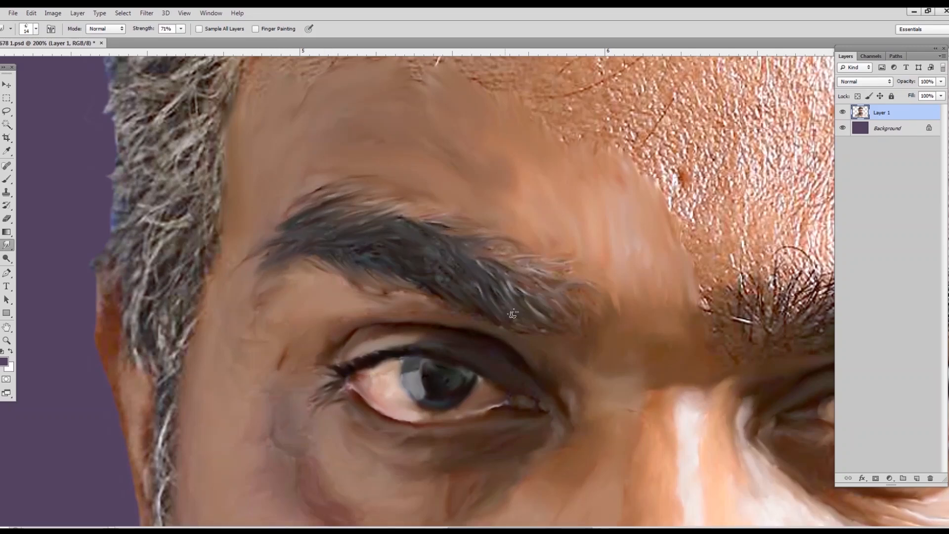
key(ctrl+plus)
drag(469, 265, 496, 294)
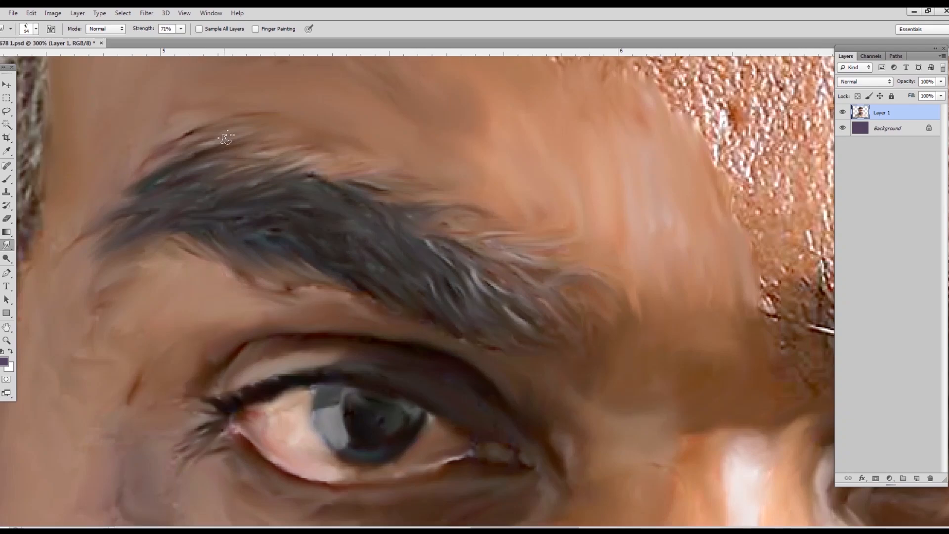
- Smudge the inner end of the lit-side eyebrow into soft, fanned-out hair strokes at 71% strength
scroll(254, 281, right, 10)
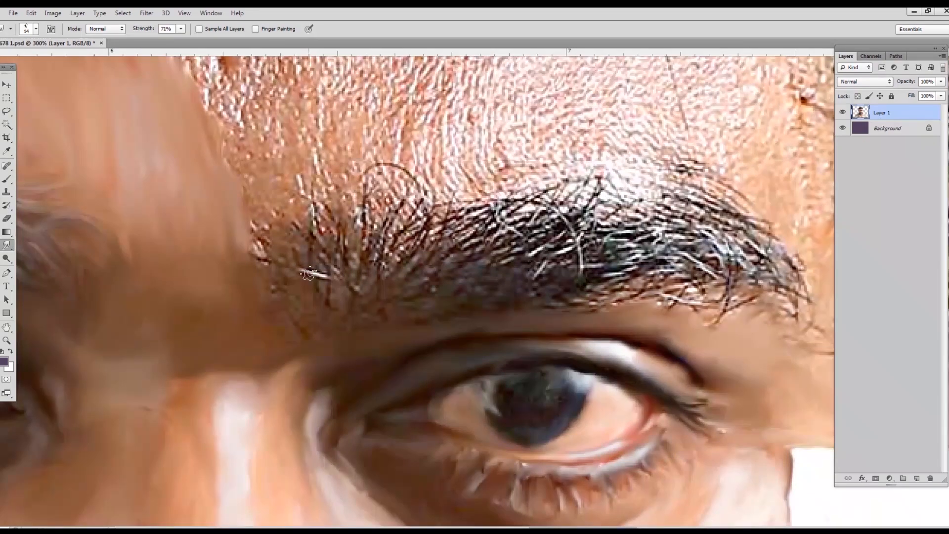
mouse_move(307, 274)
mouse_down()
mouse_move(303, 198)
mouse_move(322, 292)
mouse_move(262, 238)
mouse_move(274, 287)
mouse_up()
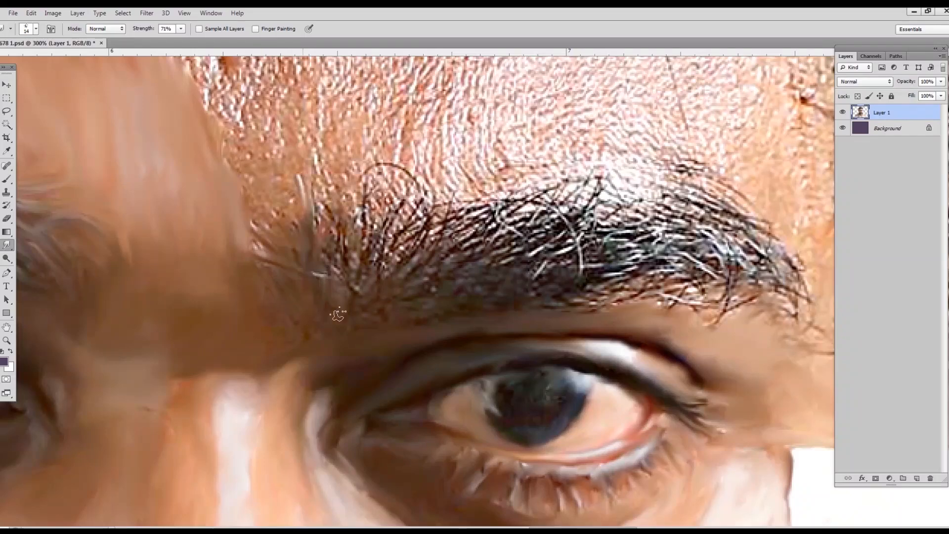
mouse_move(359, 269)
mouse_down()
mouse_move(368, 192)
mouse_move(365, 272)
mouse_move(403, 208)
mouse_move(423, 262)
mouse_move(365, 173)
mouse_move(321, 253)
mouse_up()
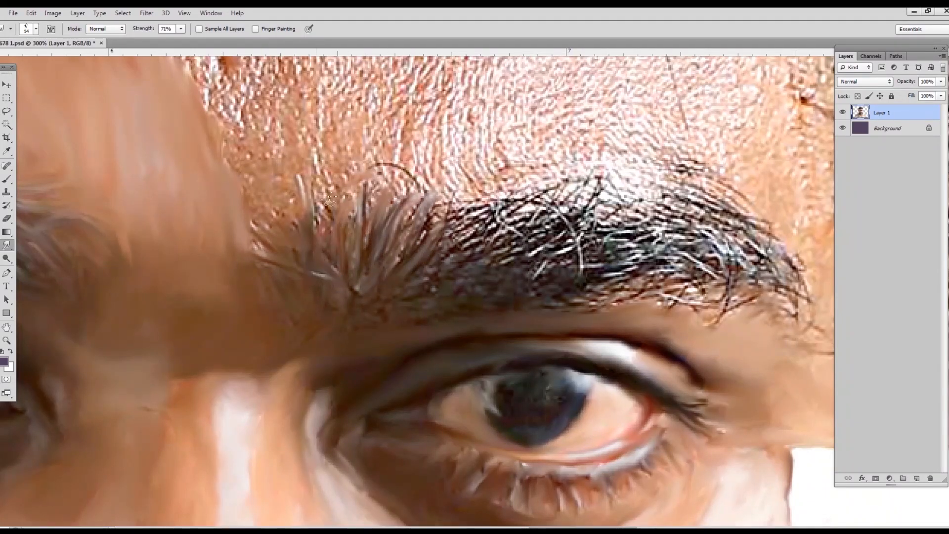
drag(330, 201, 264, 250)
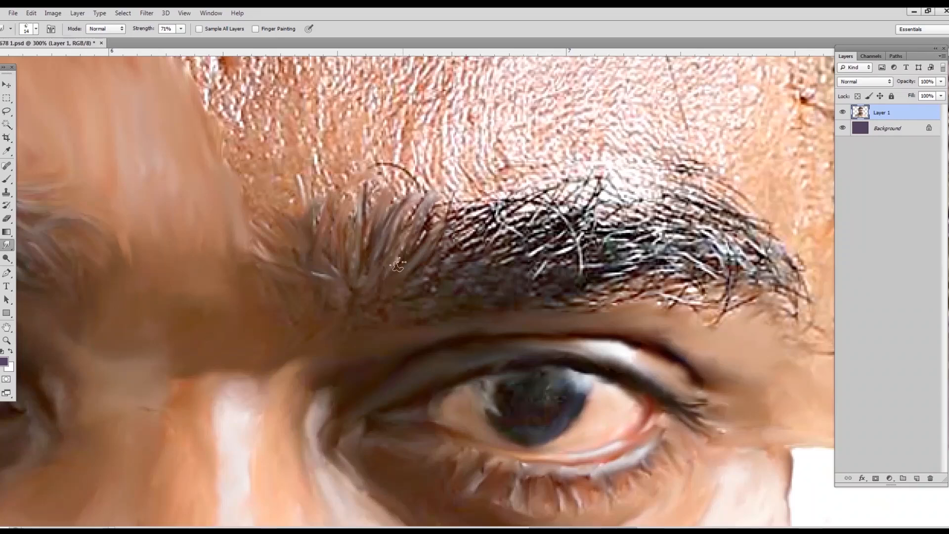
- Smudge the upper middle of the lit-side eyebrow with slanted strokes rising toward its arch
mouse_move(397, 265)
mouse_down()
mouse_move(461, 195)
mouse_move(511, 196)
mouse_up()
drag(438, 248, 571, 181)
drag(475, 253, 568, 210)
mouse_move(460, 254)
mouse_down()
mouse_move(581, 197)
mouse_move(592, 173)
mouse_up()
drag(573, 205, 613, 183)
drag(577, 228, 633, 198)
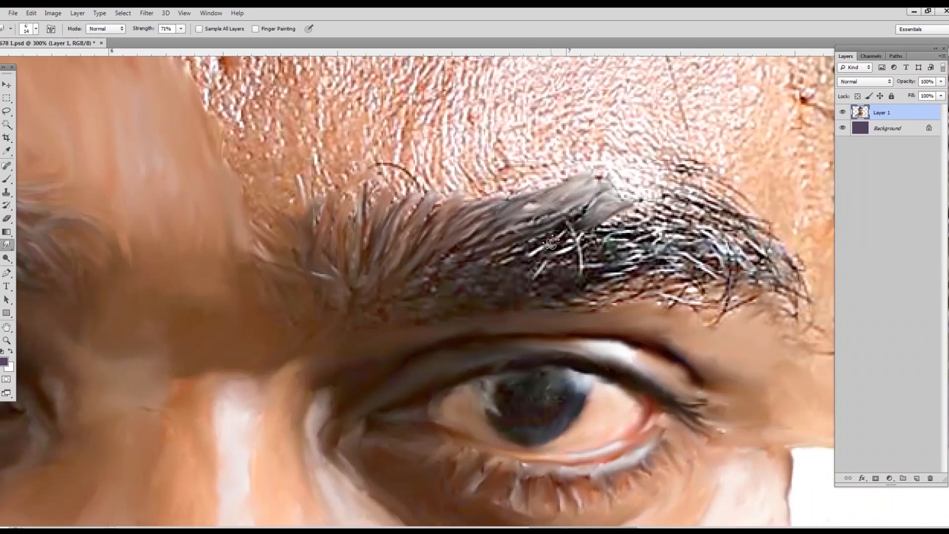
- Smudge the dark body hairs between the inner end and the middle of the lit-side eyebrow
drag(515, 258, 569, 224)
mouse_move(487, 269)
mouse_down()
mouse_move(559, 241)
mouse_move(564, 219)
mouse_up()
drag(513, 230, 579, 205)
drag(459, 263, 514, 230)
drag(426, 281, 467, 246)
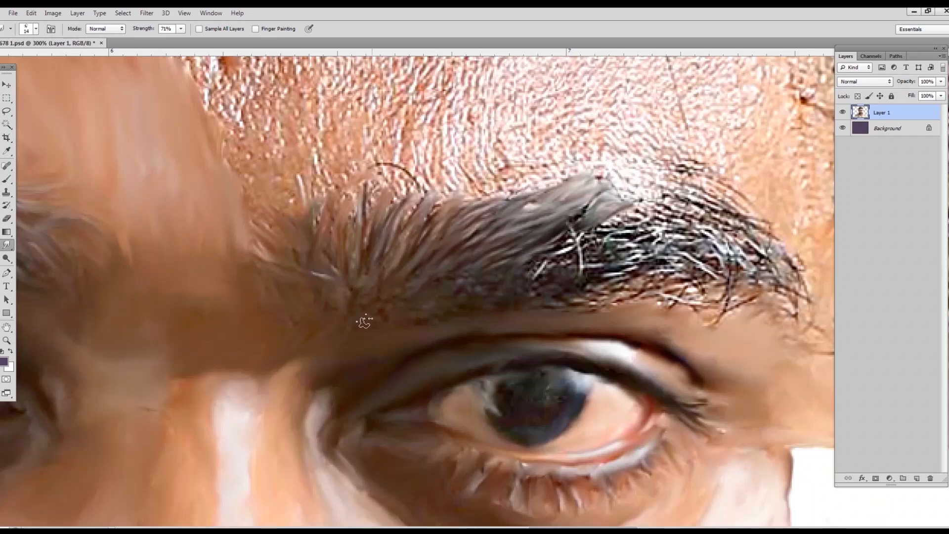
- Smudge the hairs at the arch of the lit-side eyebrow and along the upper edge of its tail
drag(530, 277, 576, 238)
drag(554, 255, 612, 219)
drag(558, 237, 609, 197)
drag(589, 226, 684, 198)
drag(660, 184, 724, 205)
mouse_move(671, 167)
mouse_down()
mouse_move(754, 210)
mouse_move(805, 295)
mouse_up()
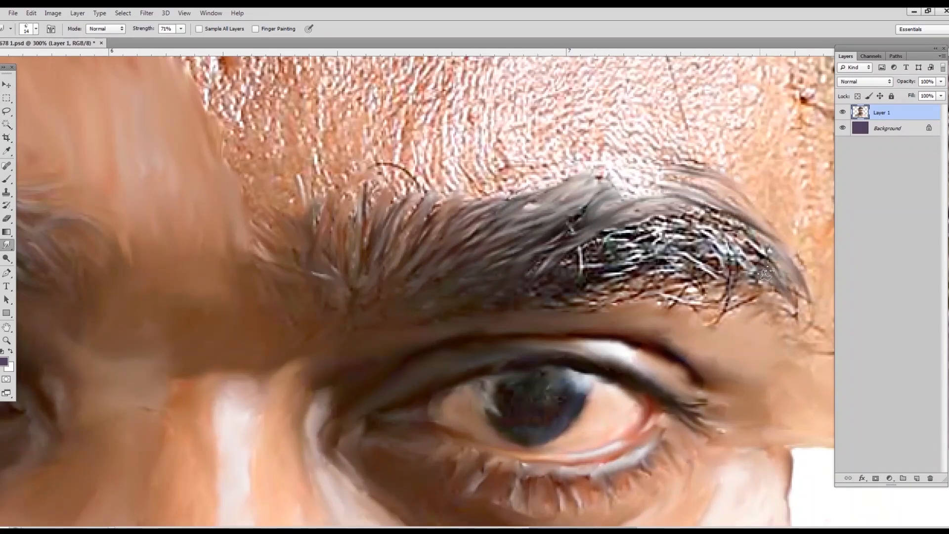
- Smudge the tail, the remaining white hairs and the lower edge of the lit-side eyebrow's outer half
drag(752, 261, 793, 319)
drag(716, 297, 807, 316)
drag(761, 267, 820, 333)
mouse_move(731, 289)
mouse_down()
mouse_move(763, 220)
mouse_move(756, 242)
mouse_up()
drag(662, 218, 712, 234)
drag(652, 252, 711, 208)
drag(662, 271, 711, 227)
mouse_move(687, 247)
mouse_down()
mouse_move(717, 285)
mouse_move(621, 251)
mouse_move(585, 257)
mouse_move(577, 237)
mouse_move(633, 256)
mouse_move(574, 281)
mouse_move(628, 257)
mouse_move(640, 295)
mouse_move(707, 280)
mouse_up()
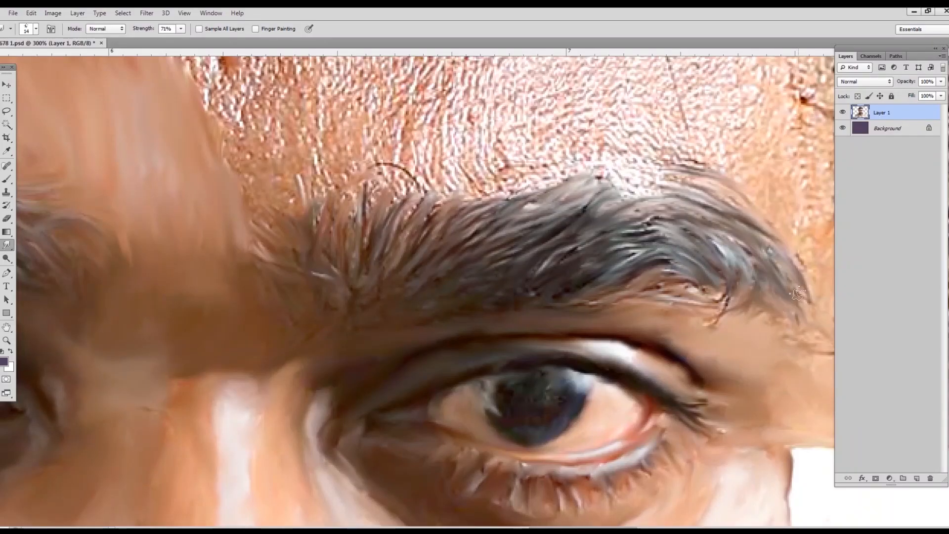
mouse_move(734, 287)
mouse_down()
mouse_move(707, 325)
mouse_move(691, 302)
mouse_move(662, 289)
mouse_up()
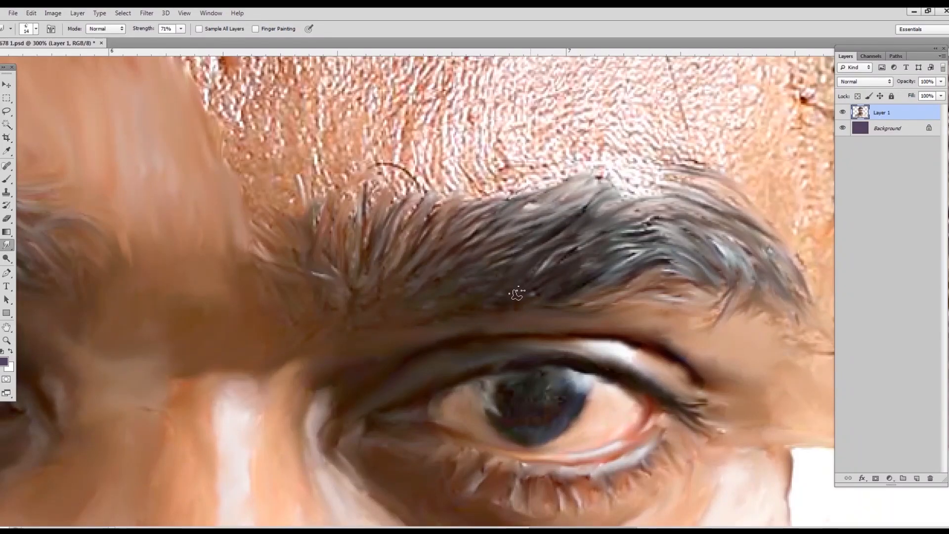
- Blend the upper edge and stray curled hairs of the lit-side eyebrow into the forehead and refine its outer strands
mouse_move(516, 294)
mouse_down()
mouse_move(555, 259)
mouse_move(628, 236)
mouse_move(473, 198)
mouse_move(568, 171)
mouse_up()
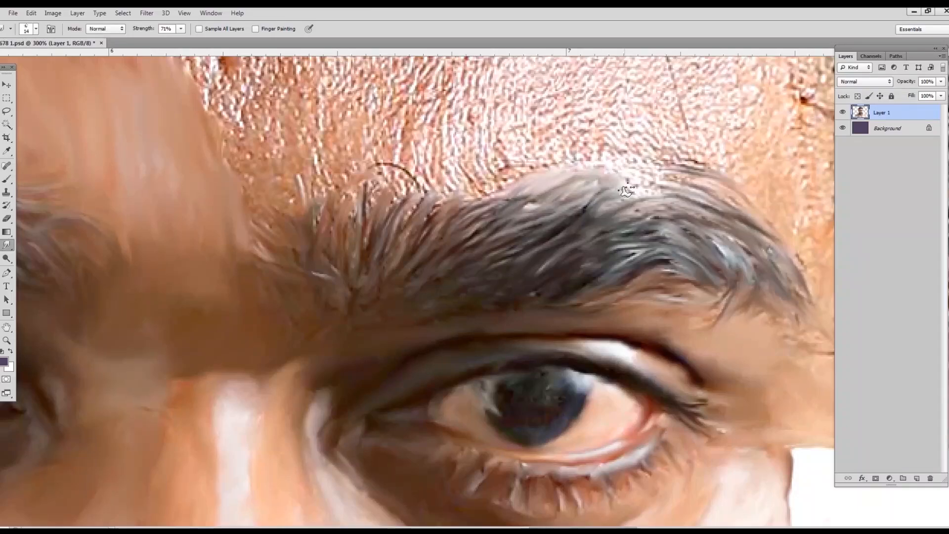
drag(370, 203, 373, 230)
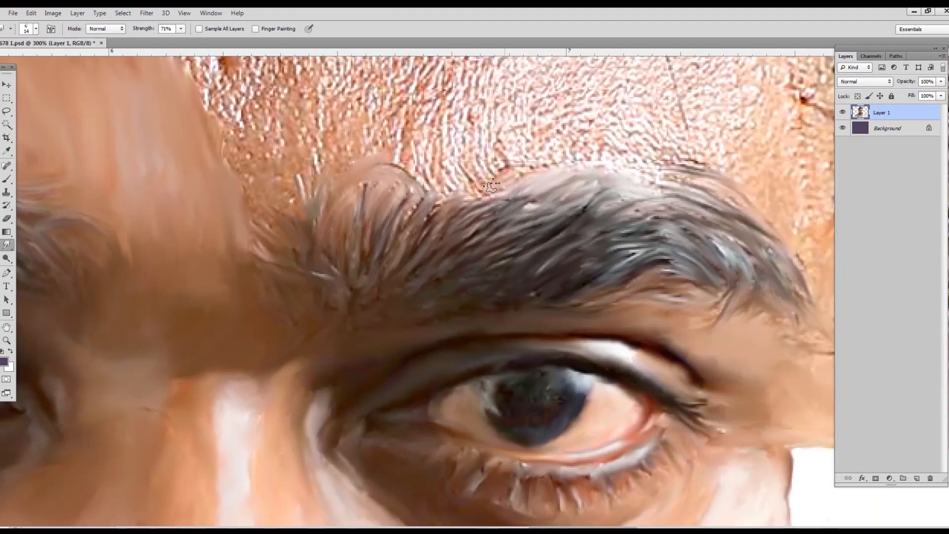
drag(413, 241, 440, 197)
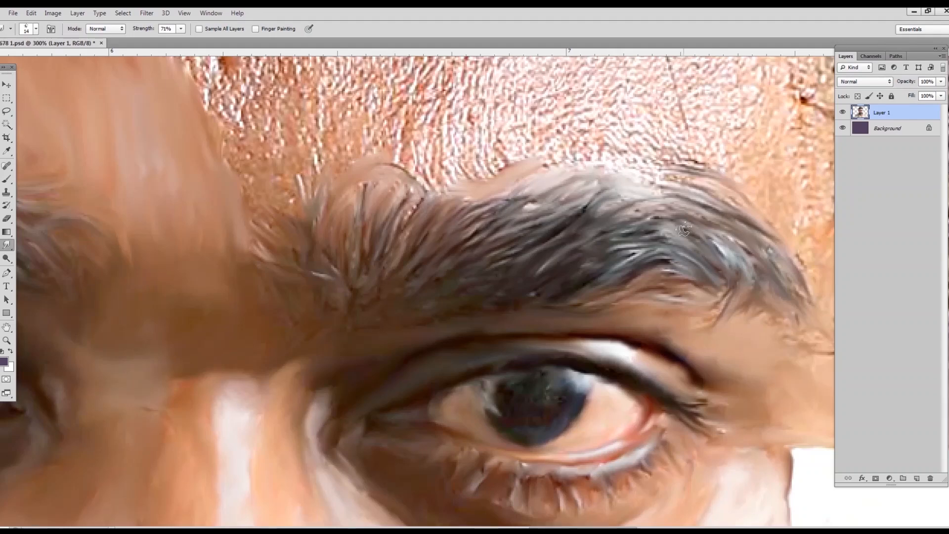
drag(625, 220, 708, 209)
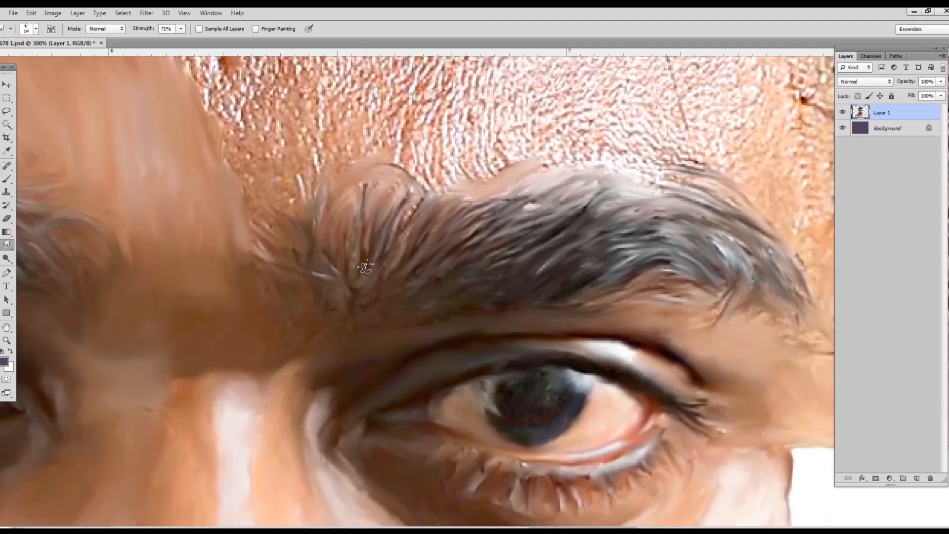
drag(793, 336, 583, 265)
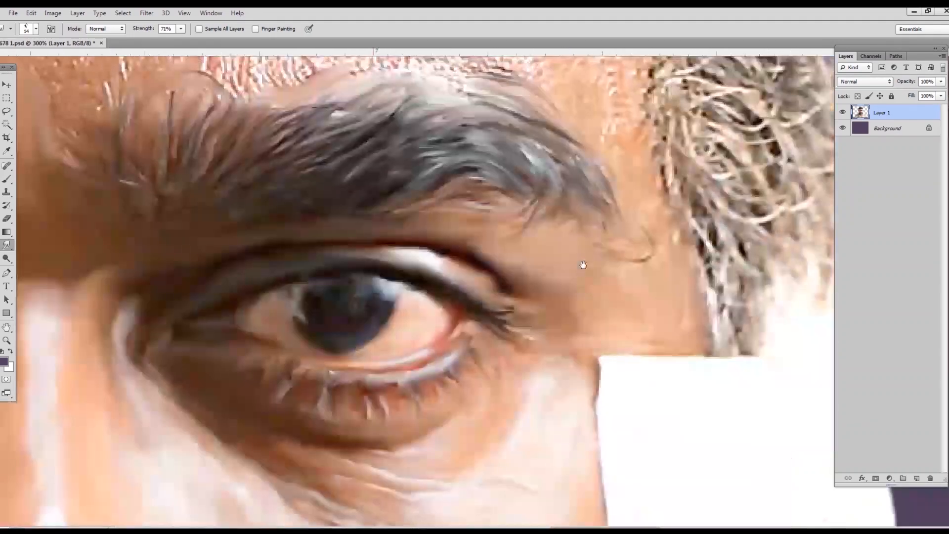
drag(312, 131, 644, 286)
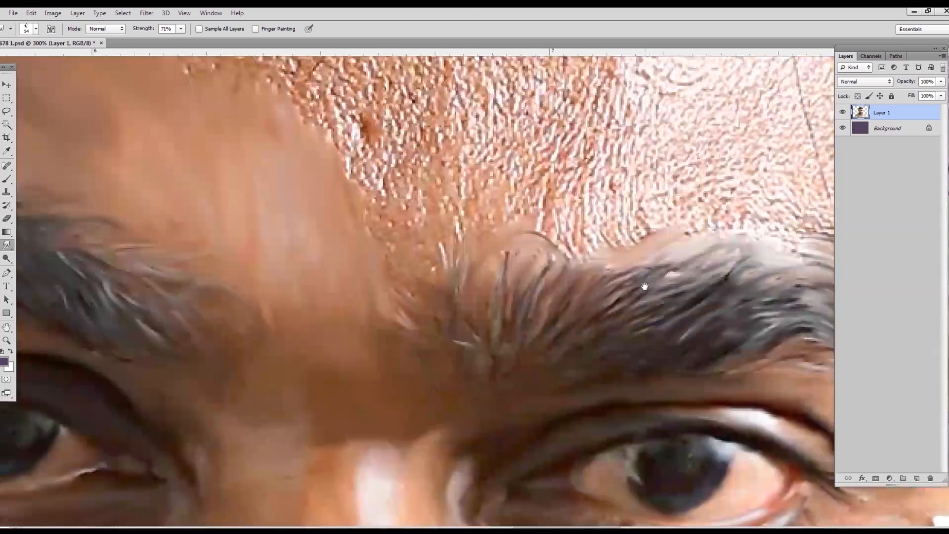
- Smudge the shadow side of the forehead up to the hairline, including its short hairs, with a 30 px round brush at 53% strength
drag(262, 244, 504, 267)
drag(381, 237, 597, 425)
drag(502, 311, 524, 434)
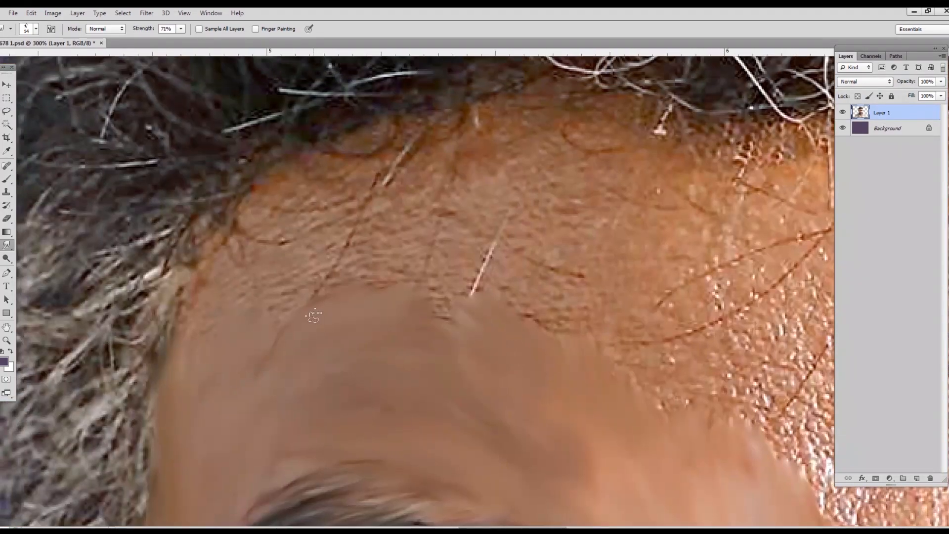
right_click(364, 266)
drag(181, 29, 171, 40)
click(249, 275)
key(bracketright)
key(bracketright)
mouse_move(199, 318)
mouse_down()
mouse_move(232, 244)
mouse_move(298, 183)
mouse_move(434, 132)
mouse_move(444, 142)
mouse_move(325, 224)
mouse_move(382, 205)
mouse_move(397, 228)
mouse_move(288, 264)
mouse_move(248, 306)
mouse_move(249, 362)
mouse_move(396, 275)
mouse_move(380, 237)
mouse_move(536, 123)
mouse_move(498, 115)
mouse_move(594, 119)
mouse_move(650, 134)
mouse_move(597, 152)
mouse_move(618, 164)
mouse_up()
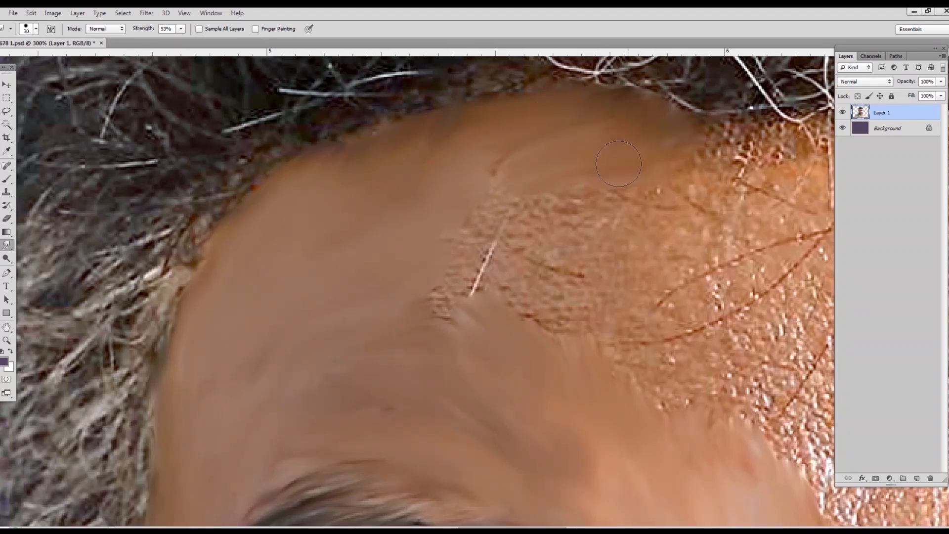
mouse_move(476, 169)
mouse_down()
mouse_move(554, 207)
mouse_move(443, 246)
mouse_move(508, 314)
mouse_move(591, 344)
mouse_move(546, 227)
mouse_move(659, 245)
mouse_move(668, 262)
mouse_up()
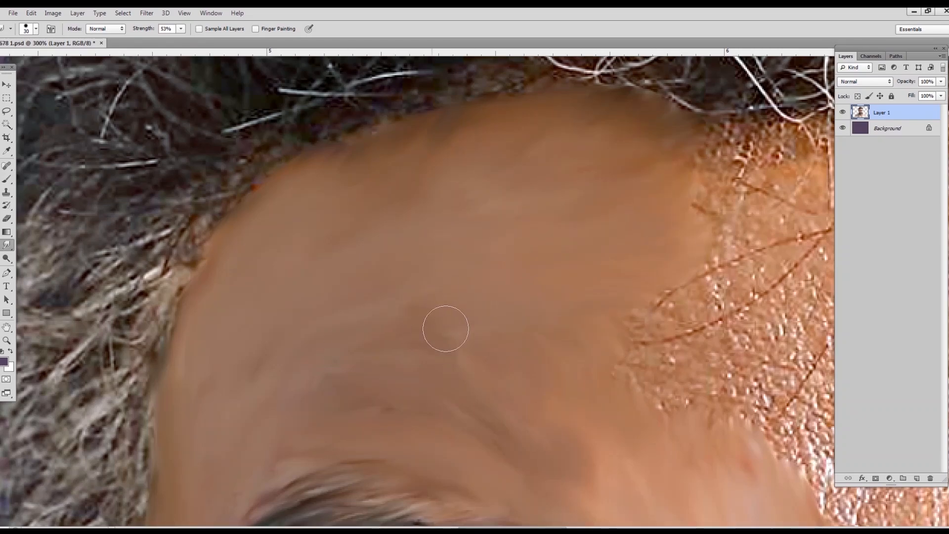
- Smudge the pores, long stray hairs and dark spot across the centre of the forehead, enlarging the brush to 50 px
drag(576, 341, 329, 239)
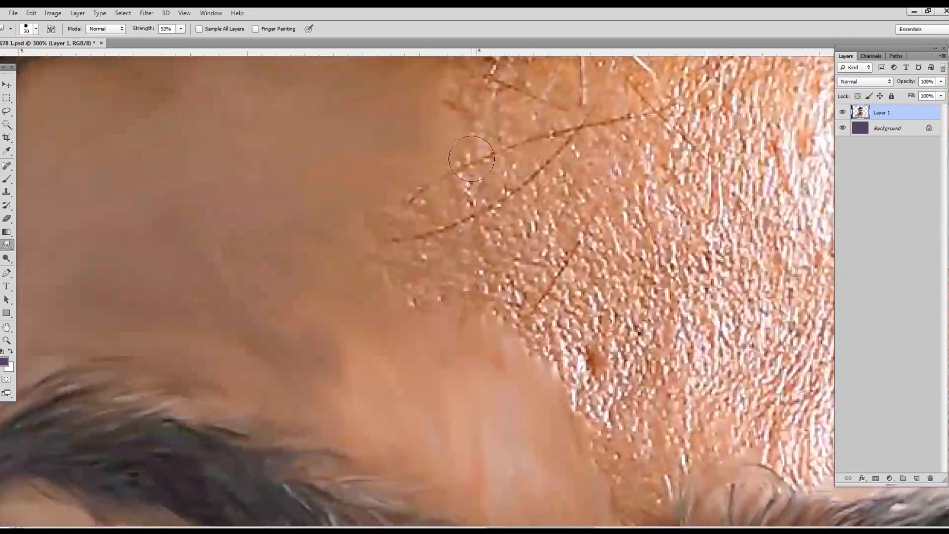
mouse_move(398, 240)
mouse_down()
mouse_move(462, 186)
mouse_move(469, 119)
mouse_up()
drag(605, 310, 550, 269)
key(bracketright)
key(bracketright)
mouse_move(526, 338)
mouse_down()
mouse_move(525, 274)
mouse_move(472, 297)
mouse_move(375, 239)
mouse_up()
mouse_move(309, 187)
mouse_down()
mouse_move(388, 194)
mouse_move(490, 99)
mouse_move(504, 222)
mouse_move(566, 133)
mouse_move(579, 81)
mouse_move(565, 94)
mouse_move(591, 86)
mouse_move(566, 87)
mouse_up()
drag(655, 381, 558, 278)
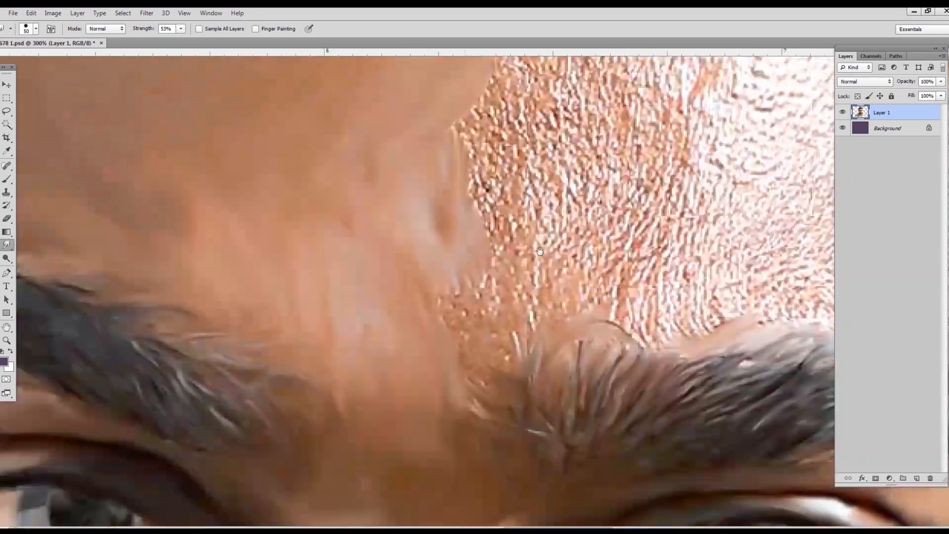
mouse_move(448, 235)
mouse_down()
mouse_move(466, 153)
mouse_move(459, 323)
mouse_up()
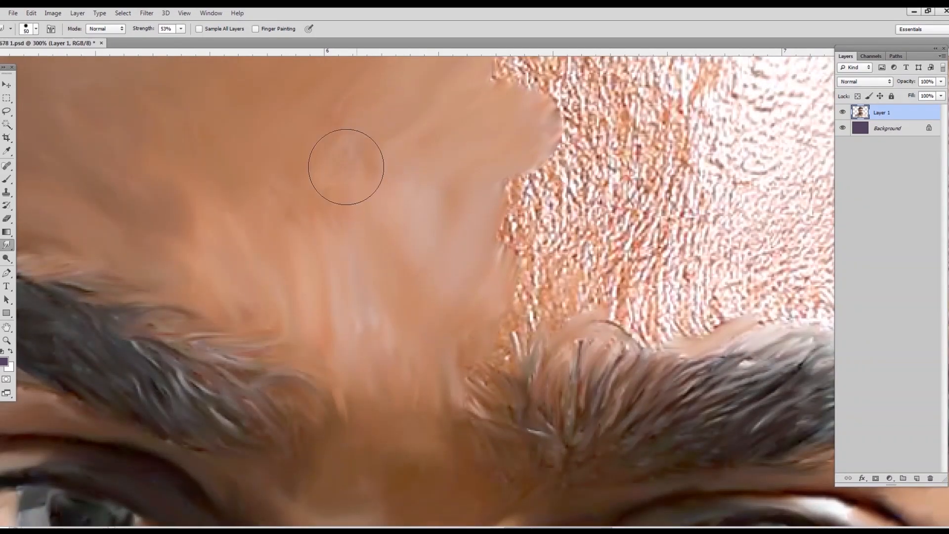
- Smudge the rough skin above the inner half of the lit-side eyebrow, blending it into the smoothed forehead
drag(504, 295, 416, 319)
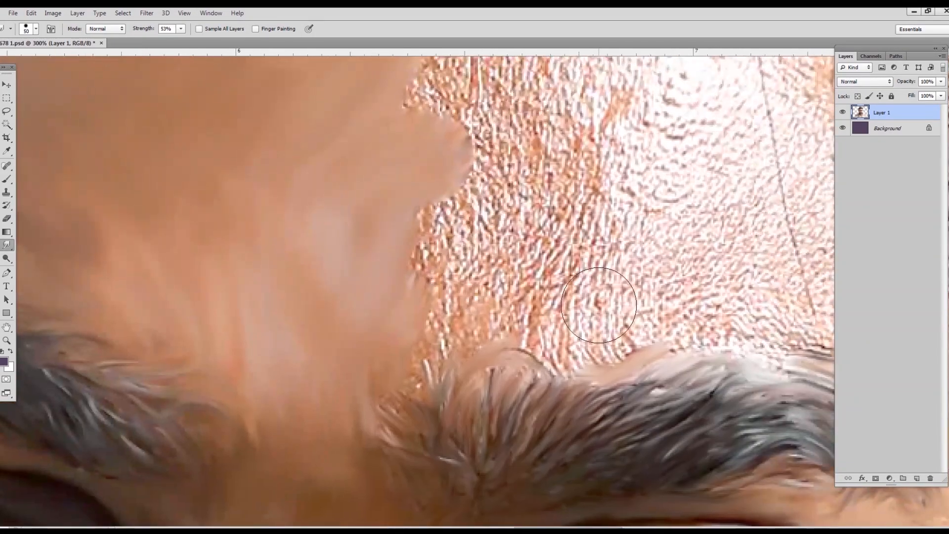
drag(561, 351, 546, 247)
drag(480, 327, 510, 222)
mouse_move(460, 322)
mouse_down()
mouse_move(431, 301)
mouse_move(476, 232)
mouse_move(436, 197)
mouse_move(445, 267)
mouse_up()
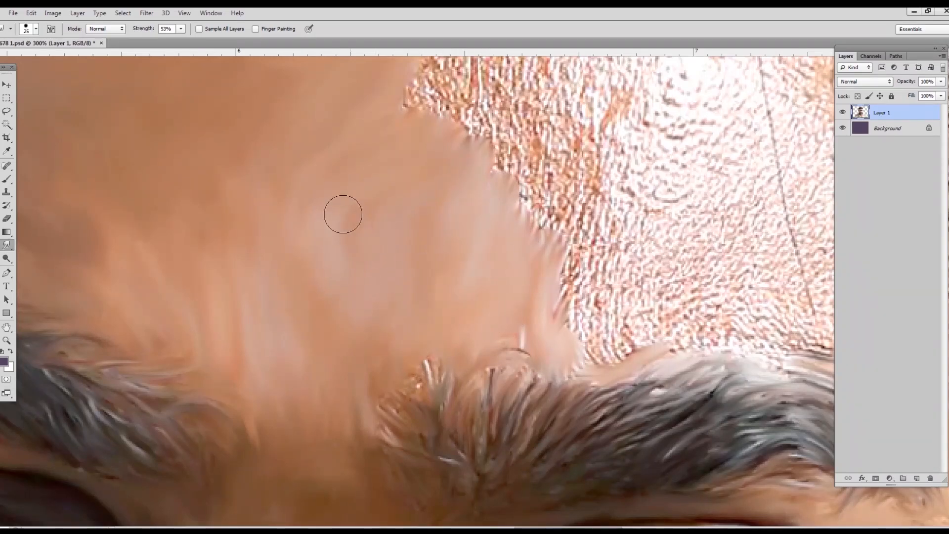
- Smudge the textured skin and white hairs below the central hairline with a 40 px brush, extending towards the forehead highlight
key(ctrl+minus)
key(ctrl+minus)
key(ctrl+minus)
key(ctrl+minus)
key(ctrl+minus)
key(ctrl+plus)
key(ctrl+plus)
key(ctrl+plus)
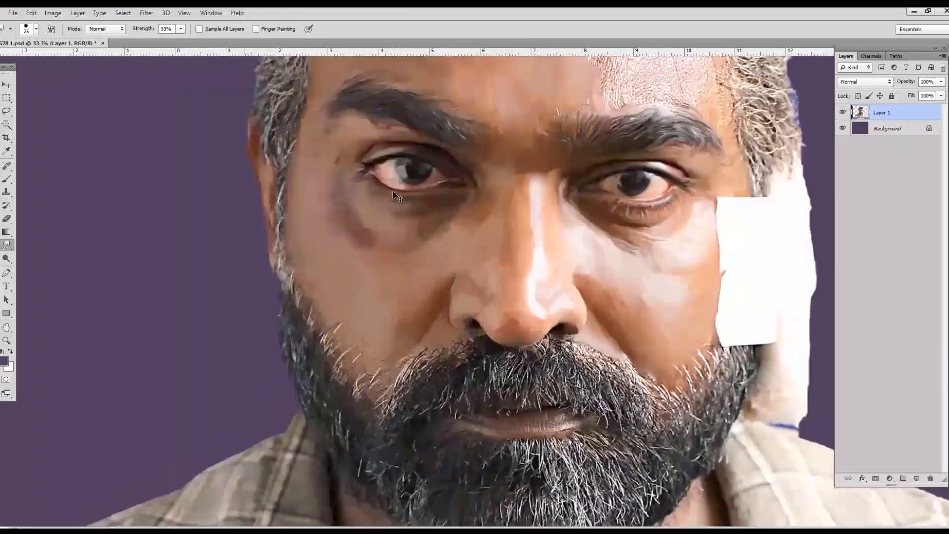
drag(514, 339, 460, 509)
key(ctrl+plus)
key(ctrl+plus)
drag(546, 312, 520, 371)
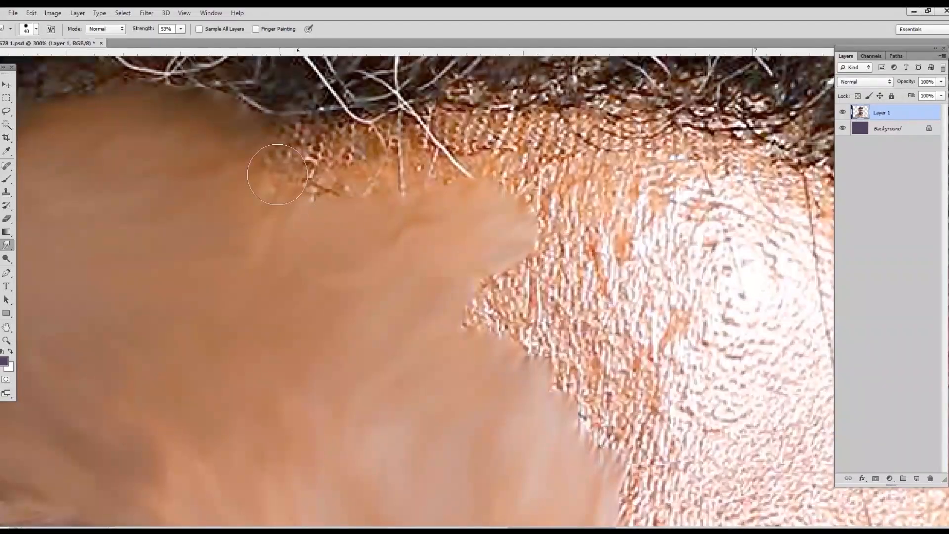
mouse_move(277, 175)
mouse_down()
mouse_move(439, 144)
mouse_move(557, 144)
mouse_move(583, 131)
mouse_up()
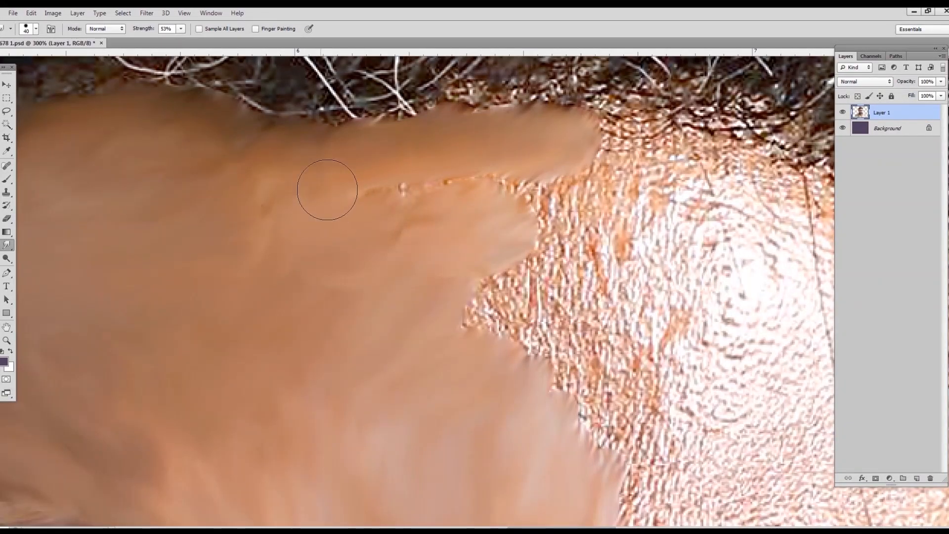
mouse_move(328, 190)
mouse_down()
mouse_move(492, 201)
mouse_move(638, 148)
mouse_move(588, 230)
mouse_move(470, 299)
mouse_move(540, 341)
mouse_move(496, 351)
mouse_up()
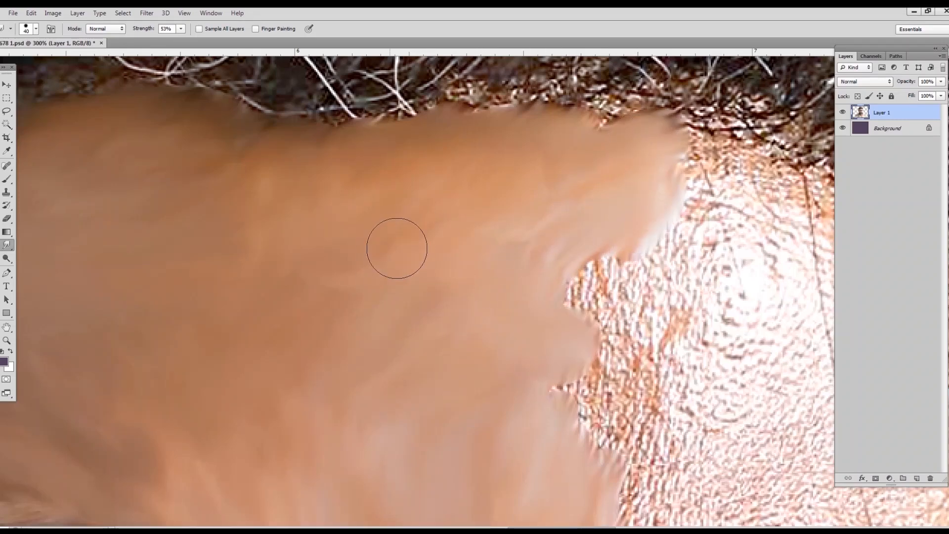
- Smudge the bright highlight on the lit side of the forehead from the eyebrow up to the hairline and out to the temple
mouse_move(397, 248)
mouse_down()
mouse_move(625, 281)
mouse_move(562, 208)
mouse_move(720, 173)
mouse_move(690, 229)
mouse_move(676, 233)
mouse_move(692, 303)
mouse_move(597, 377)
mouse_move(574, 382)
mouse_move(655, 400)
mouse_move(657, 298)
mouse_move(642, 214)
mouse_move(621, 257)
mouse_move(532, 265)
mouse_move(278, 87)
mouse_up()
mouse_move(376, 346)
mouse_down()
mouse_move(395, 297)
mouse_move(464, 211)
mouse_move(428, 212)
mouse_move(316, 248)
mouse_move(377, 354)
mouse_move(454, 313)
mouse_move(424, 371)
mouse_move(485, 349)
mouse_move(391, 377)
mouse_move(328, 356)
mouse_move(392, 313)
mouse_move(375, 298)
mouse_move(358, 322)
mouse_up()
mouse_move(593, 292)
mouse_down()
mouse_move(627, 289)
mouse_move(606, 343)
mouse_move(675, 375)
mouse_move(693, 295)
mouse_move(734, 370)
mouse_move(720, 398)
mouse_up()
drag(542, 313, 519, 237)
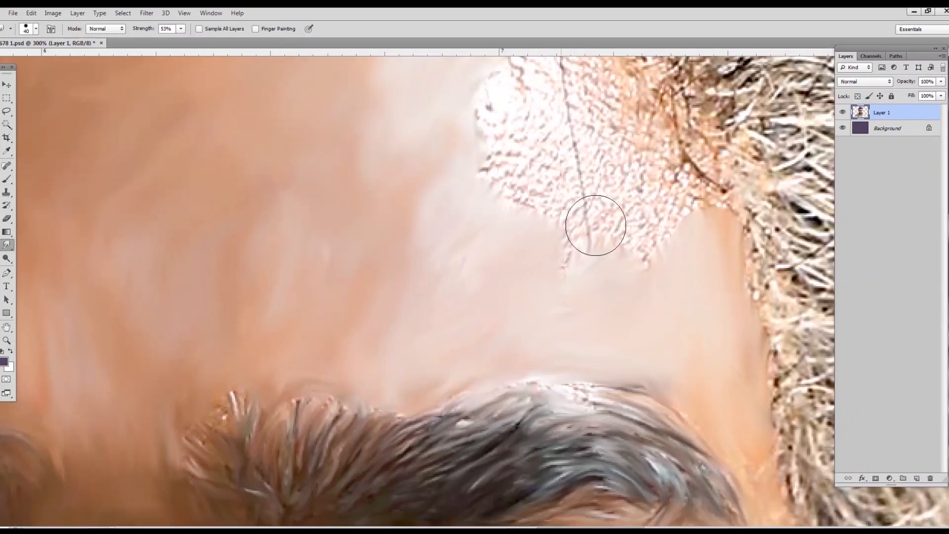
mouse_move(596, 226)
mouse_down()
mouse_move(682, 201)
mouse_move(692, 136)
mouse_move(709, 200)
mouse_up()
mouse_move(506, 187)
mouse_down()
mouse_move(547, 139)
mouse_move(640, 142)
mouse_move(587, 111)
mouse_up()
scroll(613, 343, up, 5)
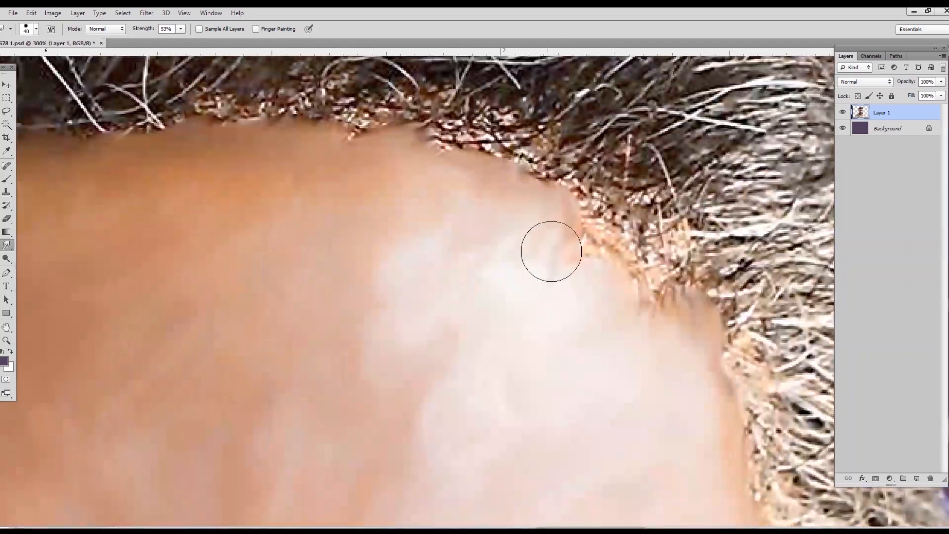
mouse_move(551, 251)
mouse_down()
mouse_move(610, 265)
mouse_move(652, 318)
mouse_up()
- Blend the white upper edge of the lit-side eyebrow into the forehead with the 14 px strand brush at 73% strength
scroll(630, 397, down, 6)
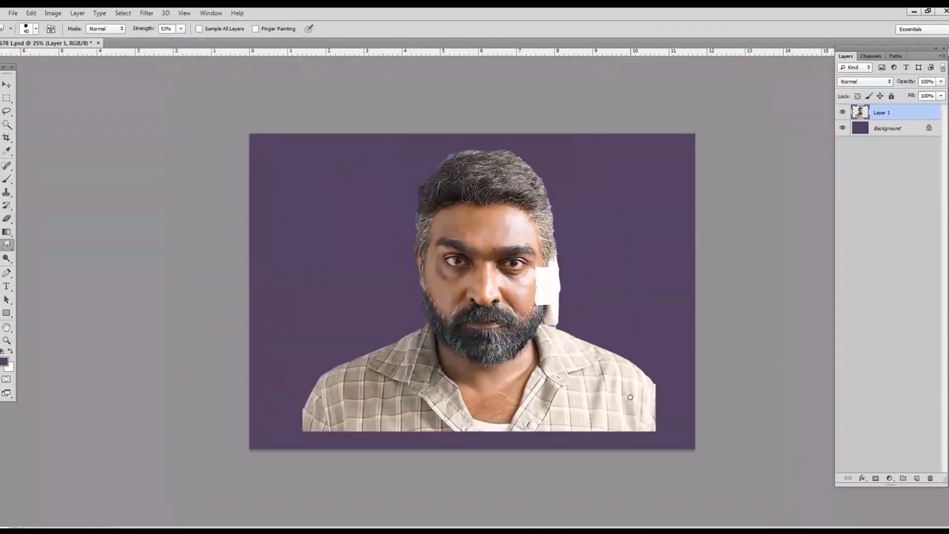
scroll(514, 267, up, 4)
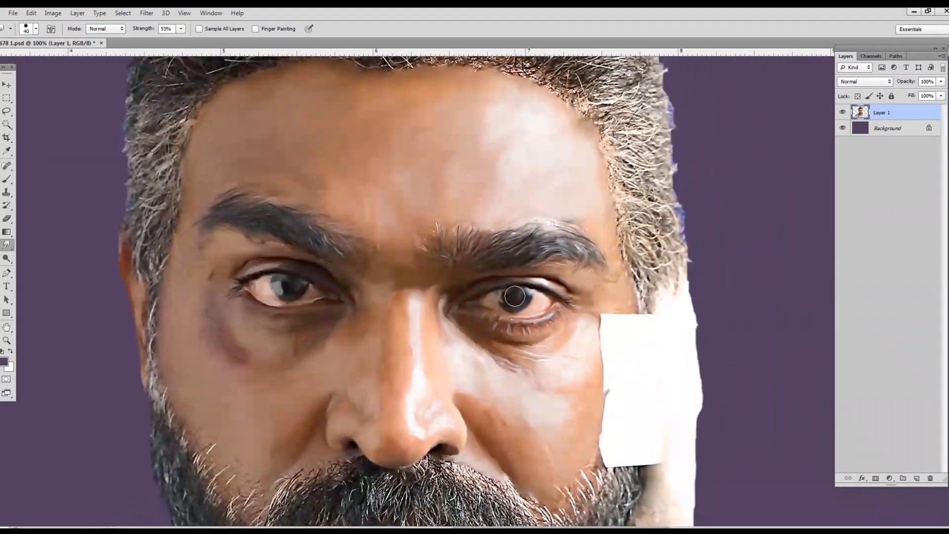
scroll(514, 296, up, 3)
right_click(427, 224)
click(181, 29)
drag(181, 40, 191, 41)
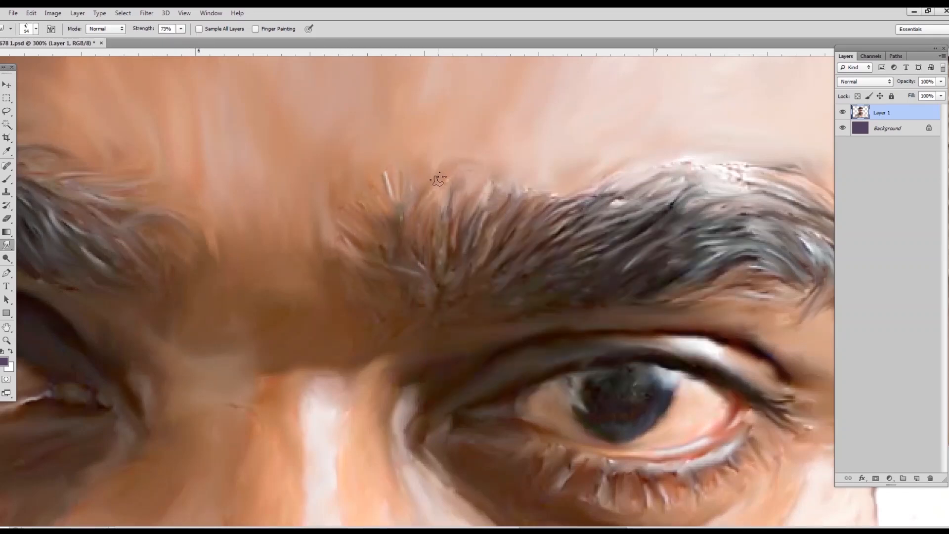
drag(717, 187, 652, 194)
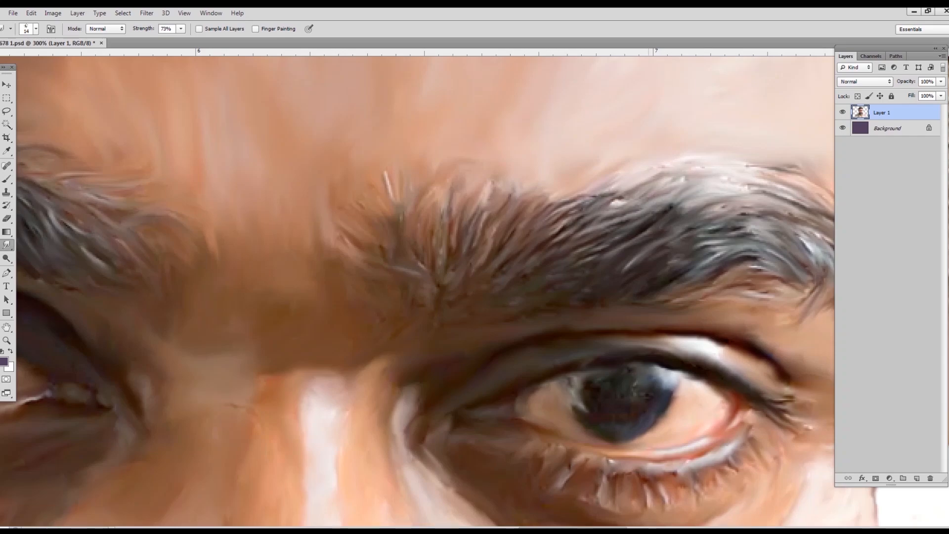
scroll(653, 248, right, 4)
scroll(676, 217, down, 1)
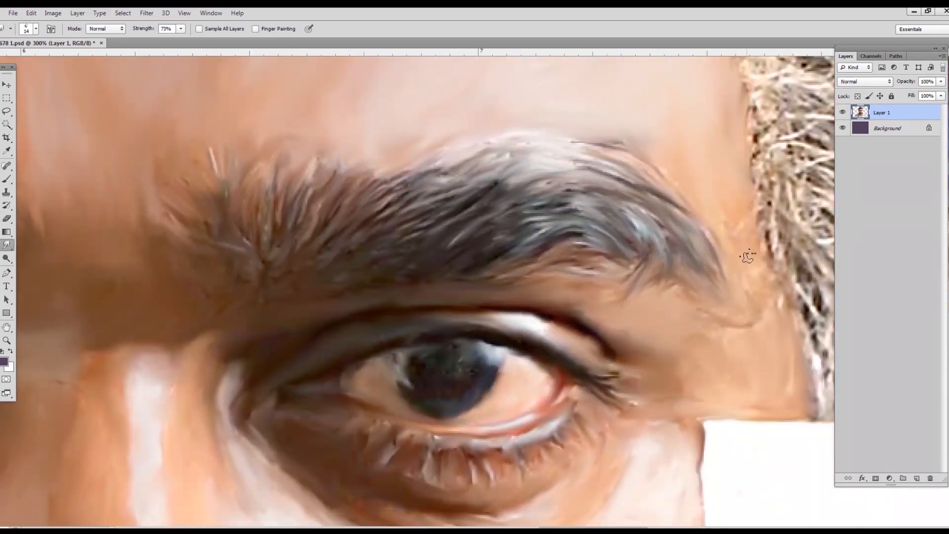
- Examine the lit-side eyebrow and eye both close up and from further away
key(ctrl+minus)
key(ctrl+minus)
key(ctrl+minus)
key(ctrl+plus)
key(ctrl+plus)
key(ctrl+plus)
key(ctrl+plus)
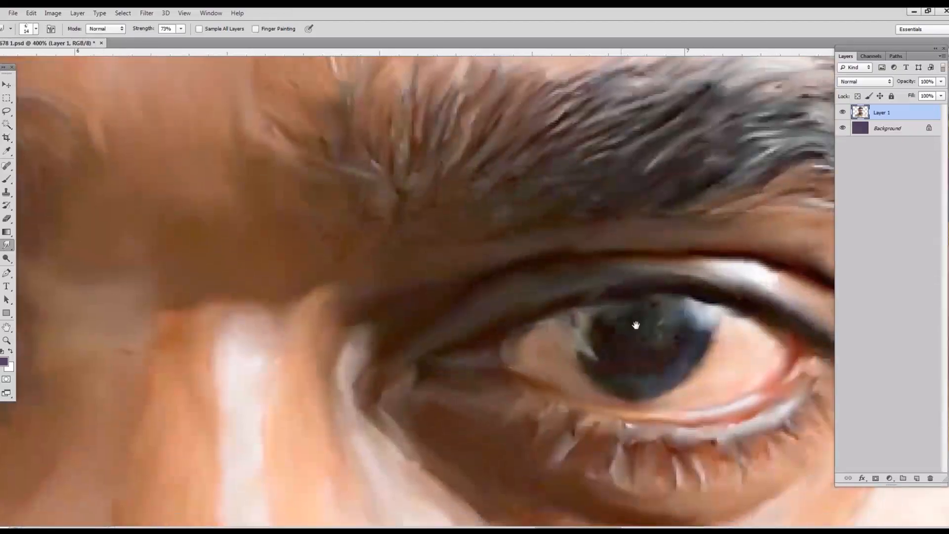
right_click(635, 324)
key(Return)
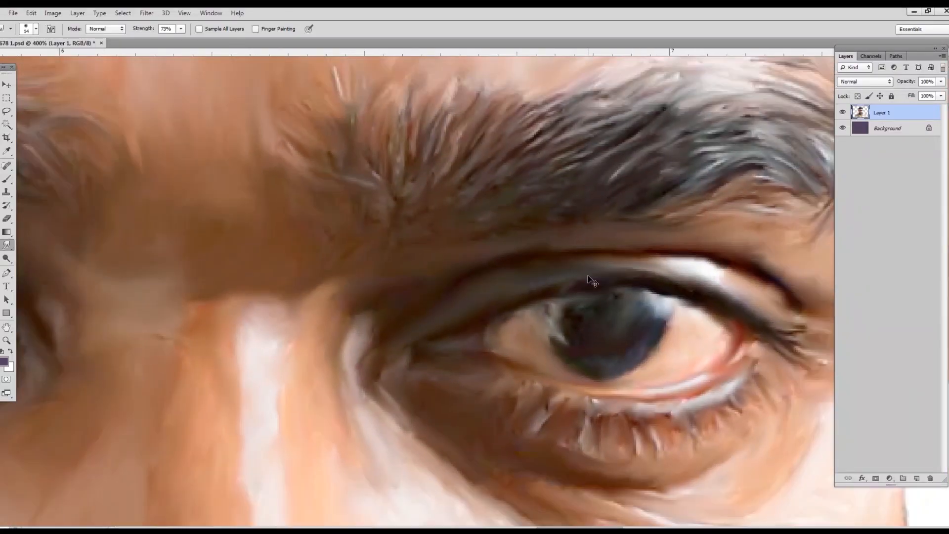
key(ctrl+minus)
key(ctrl+minus)
key(ctrl+minus)
key(ctrl+minus)
key(ctrl+plus)
key(ctrl+plus)
key(ctrl+plus)
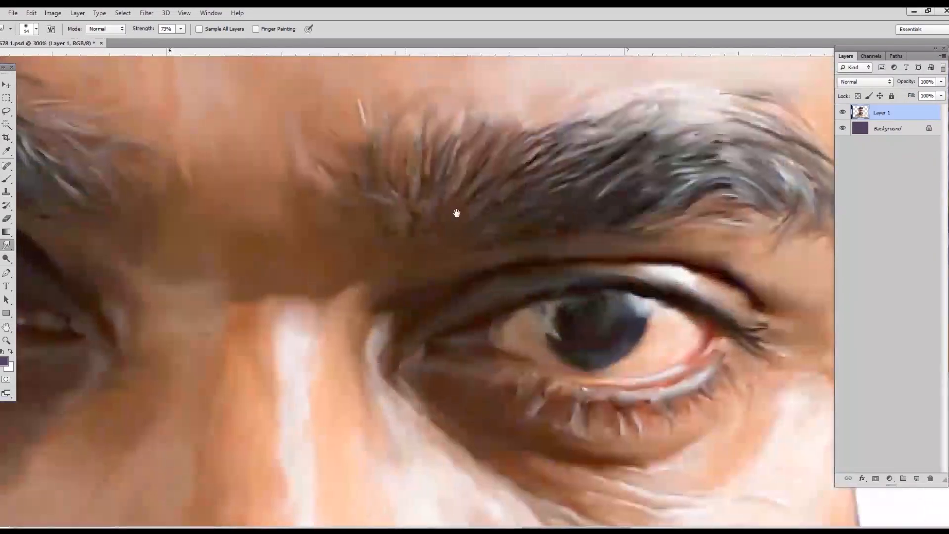
- Smudge the shadow-side half of the lips with a small hard round brush at 54% strength
scroll(457, 212, down, 12)
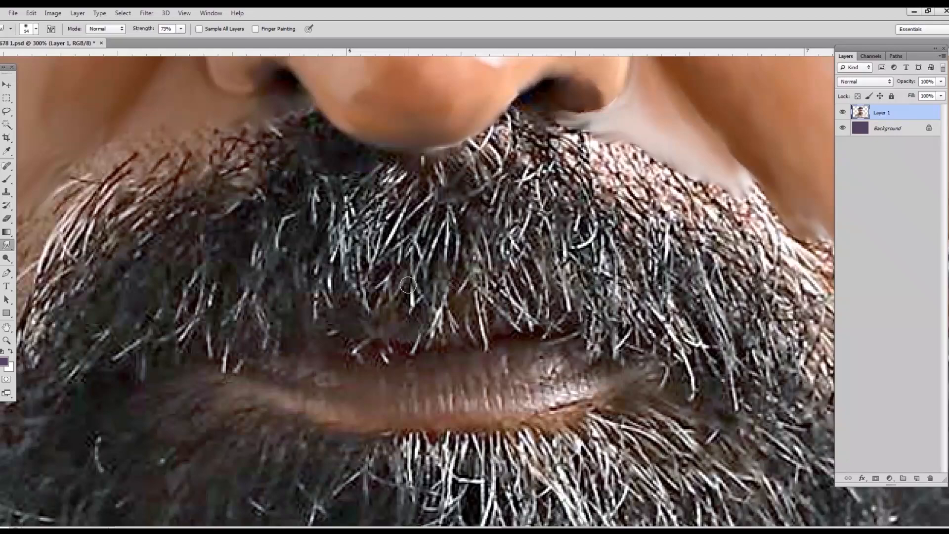
right_click(408, 285)
click(515, 345)
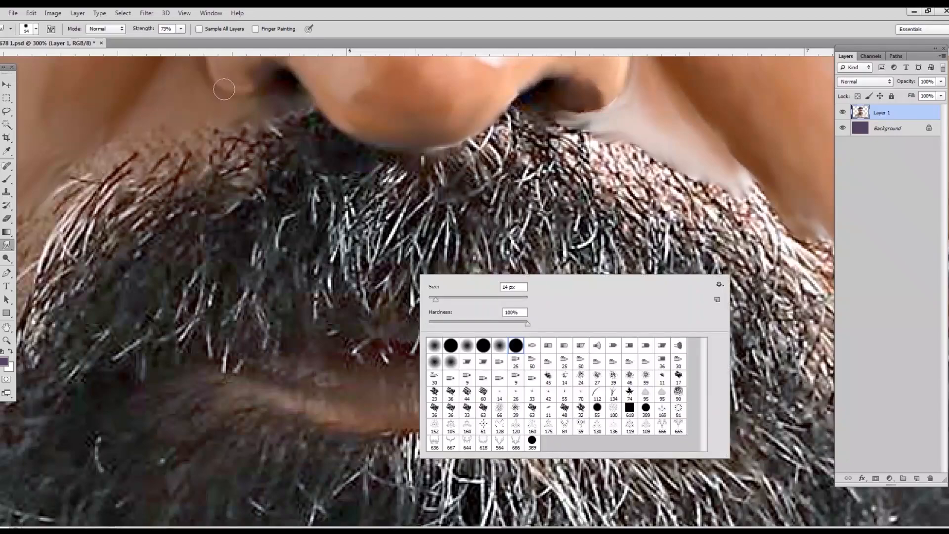
click(181, 29)
drag(181, 44, 170, 44)
key(ctrl+plus)
drag(397, 323, 421, 253)
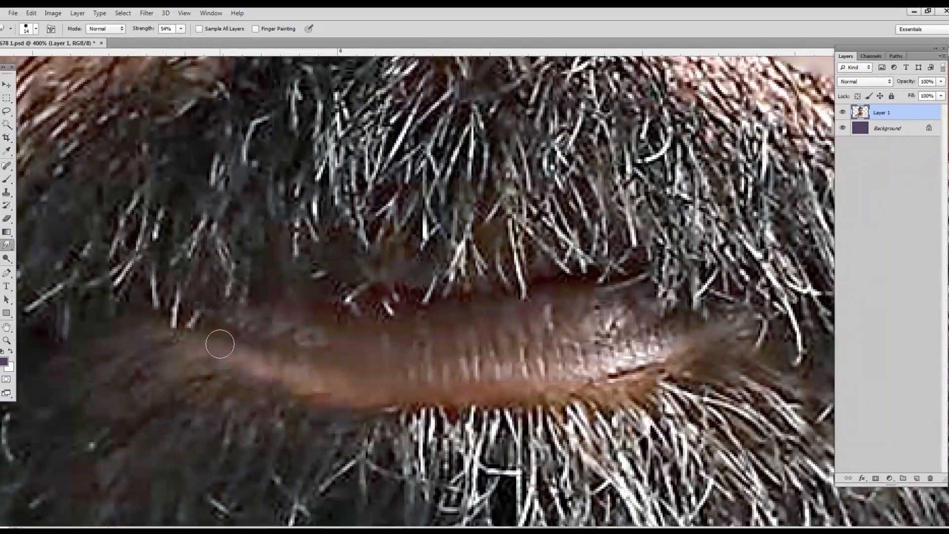
drag(203, 342, 288, 380)
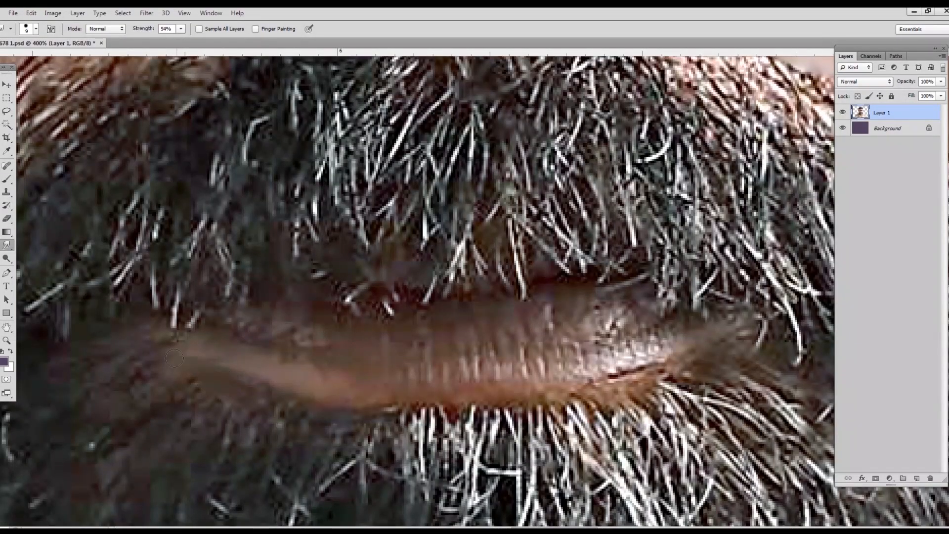
drag(290, 347, 318, 338)
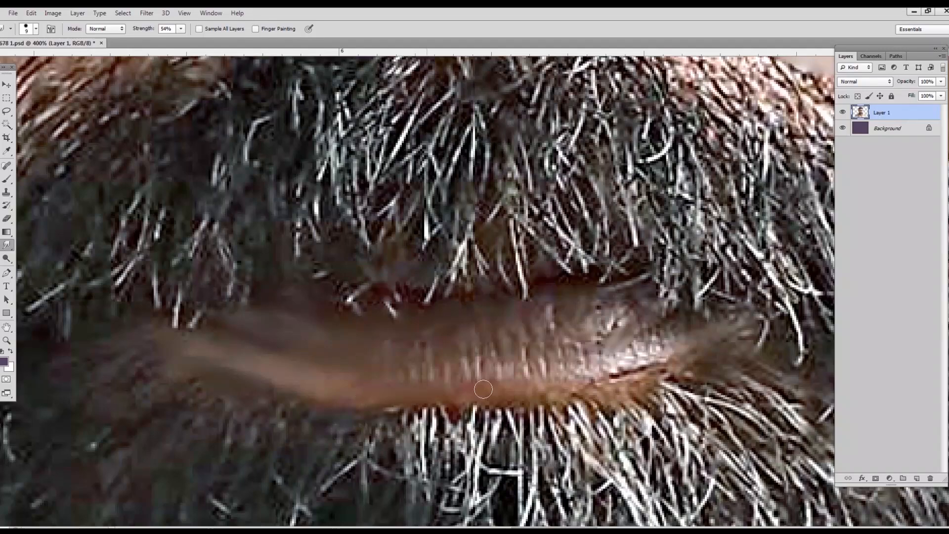
- Smudge away the creases in the middle of the lips and the shiny texture at their lit end
drag(483, 390, 558, 395)
drag(483, 374, 427, 360)
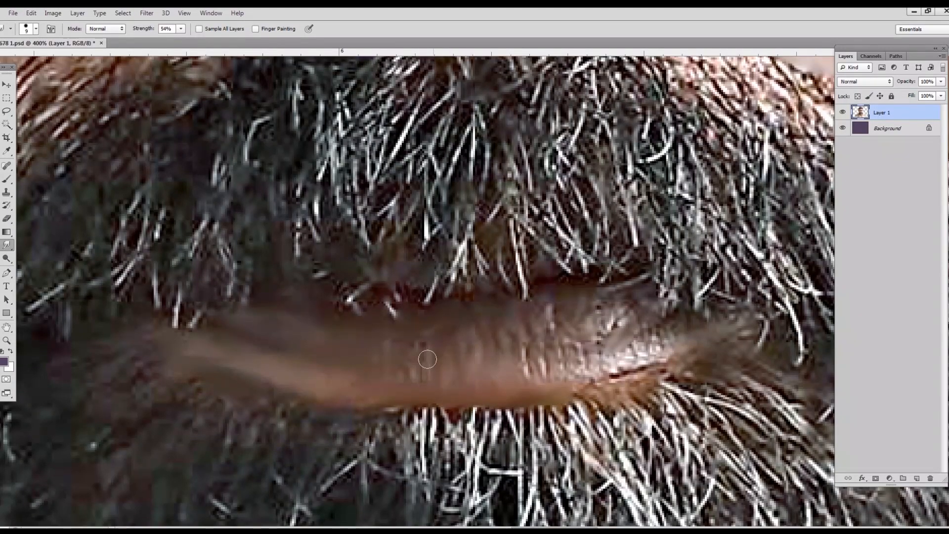
mouse_move(472, 334)
mouse_down()
mouse_move(525, 349)
mouse_move(554, 374)
mouse_up()
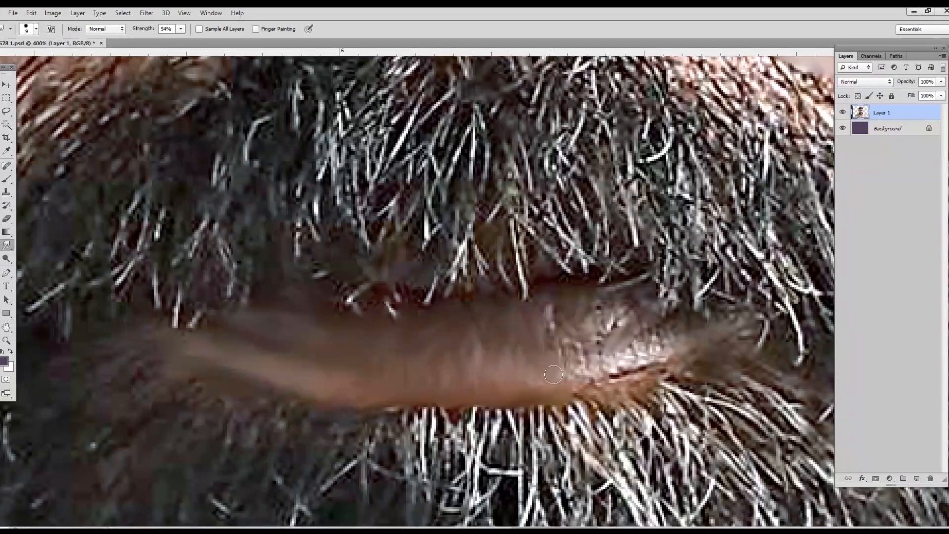
mouse_move(626, 372)
mouse_down()
mouse_move(672, 341)
mouse_move(658, 353)
mouse_up()
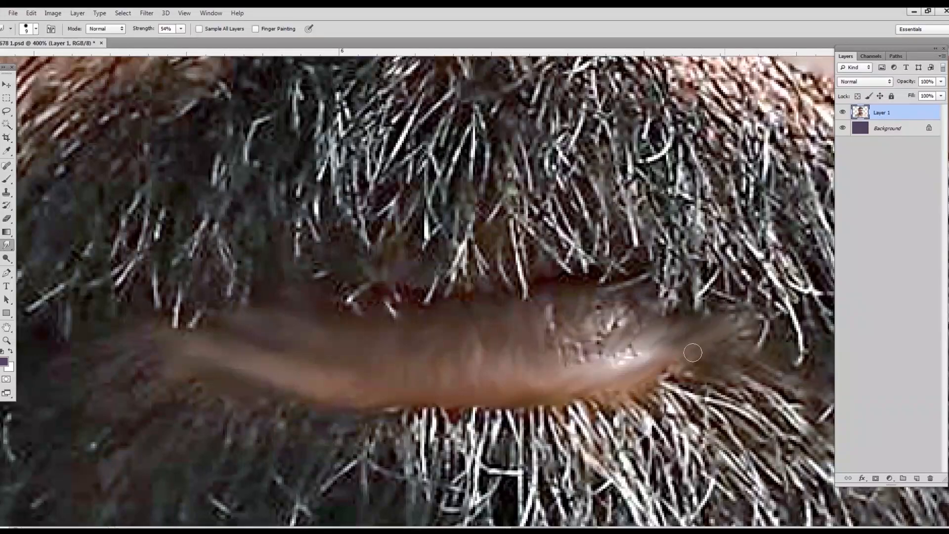
mouse_move(618, 313)
mouse_down()
mouse_move(637, 325)
mouse_move(645, 289)
mouse_up()
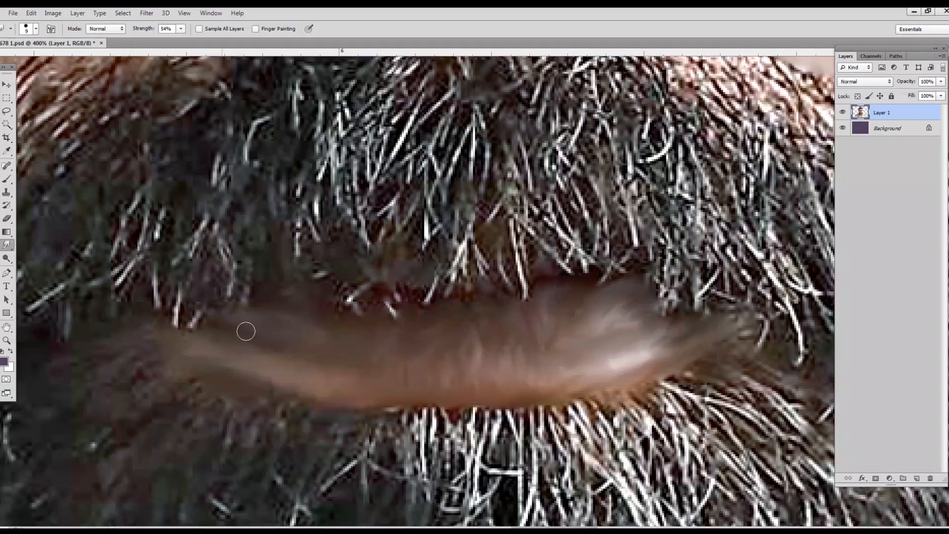
- Examine the smoothed lips, the beard and the neck below it at different magnifications
scroll(246, 331, down, 7)
scroll(348, 307, up, 2)
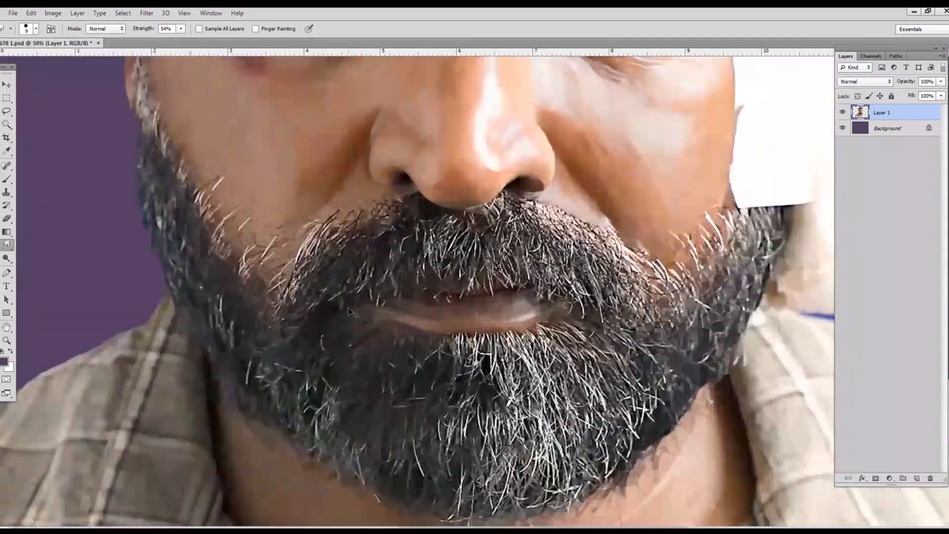
scroll(348, 308, up, 3)
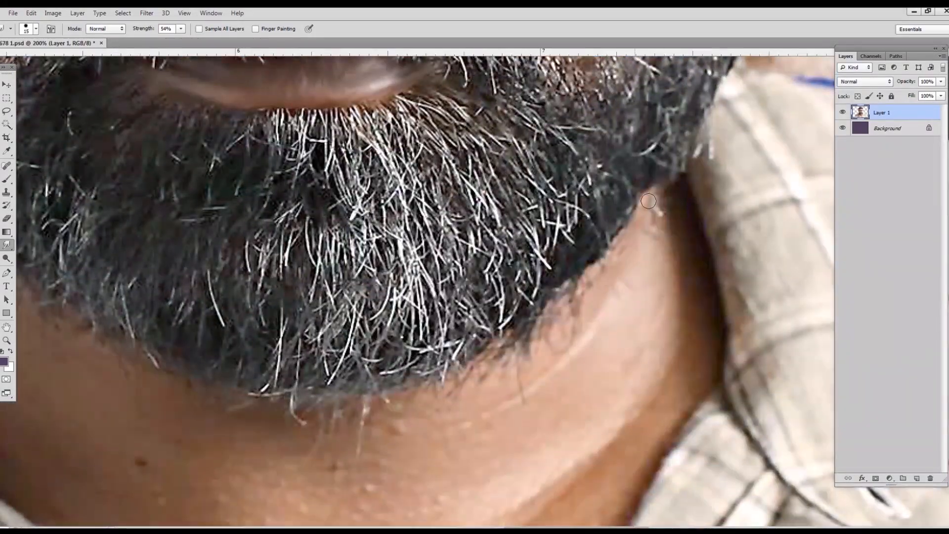
scroll(675, 203, down, 3)
scroll(508, 371, up, 3)
scroll(508, 371, down, 3)
scroll(589, 364, up, 3)
scroll(589, 364, down, 1)
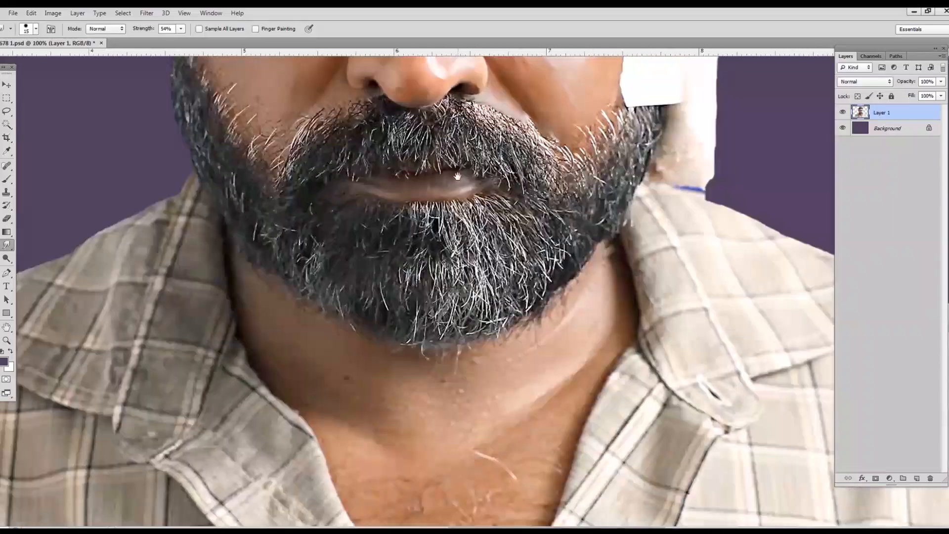
- Smudge the white hairs at the shadow-side end of the mustache and the stubbled cheek beside it with a small brush at 68% strength
drag(468, 180, 538, 365)
key(ctrl+plus)
drag(204, 160, 509, 435)
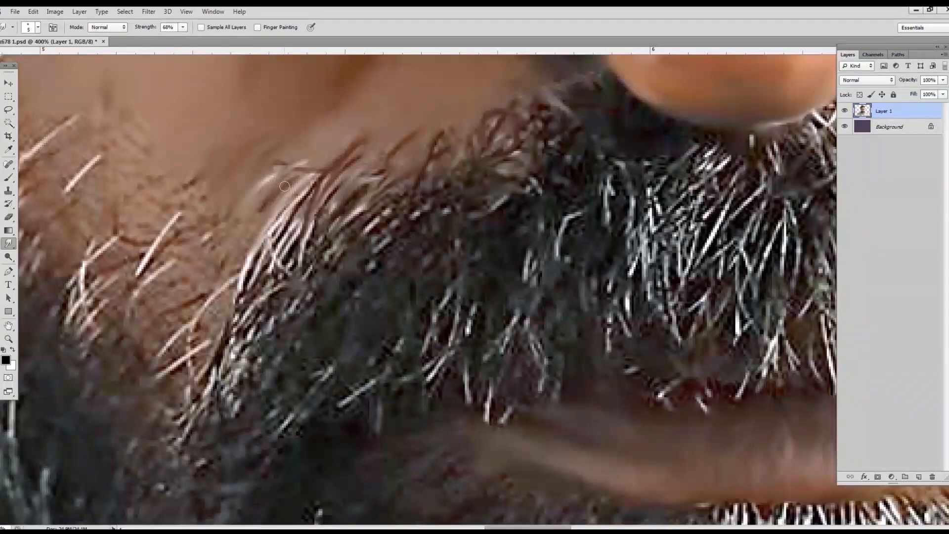
drag(262, 247, 302, 187)
mouse_move(242, 297)
mouse_down()
mouse_move(276, 224)
mouse_move(368, 199)
mouse_up()
drag(368, 269, 422, 194)
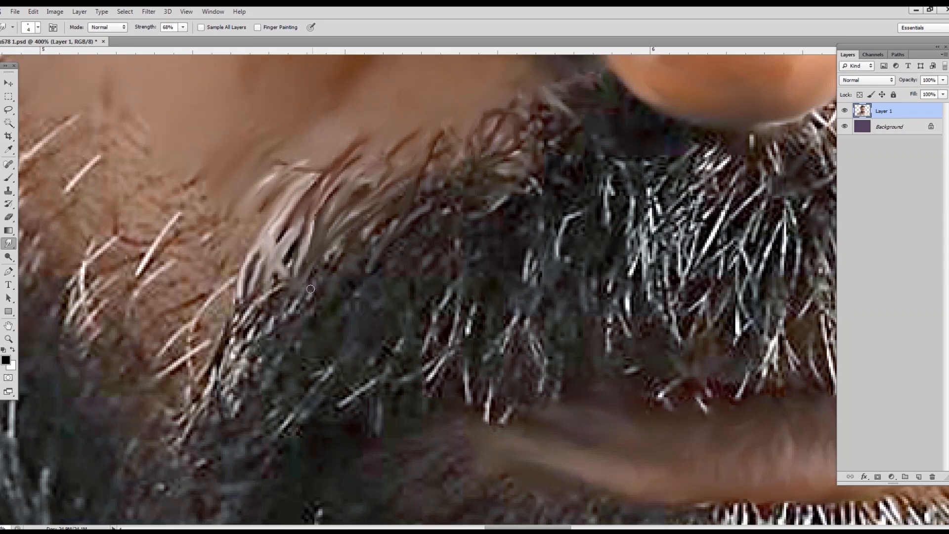
mouse_move(310, 289)
mouse_down()
mouse_move(262, 332)
mouse_move(243, 375)
mouse_up()
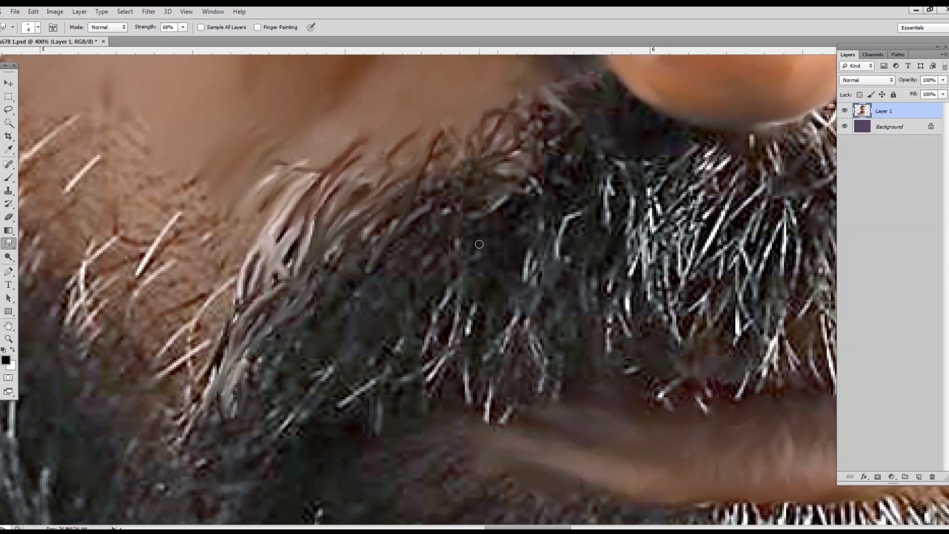
drag(218, 210, 222, 229)
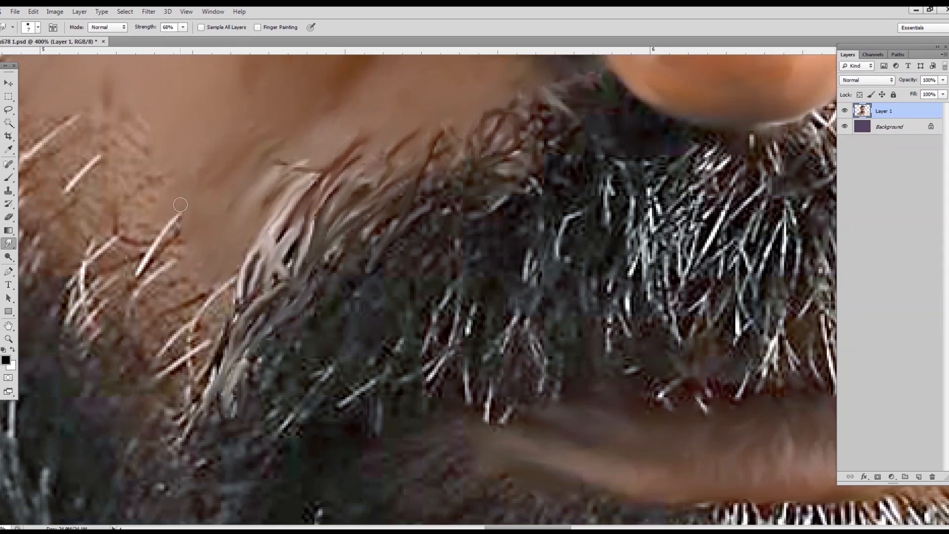
mouse_move(104, 122)
mouse_down()
mouse_move(151, 198)
mouse_move(74, 243)
mouse_move(94, 143)
mouse_move(55, 215)
mouse_move(113, 208)
mouse_up()
- Switch the Smudge tool to another brush tip, shrink it to size 7 and set the strength to 100%
drag(662, 208, 452, 264)
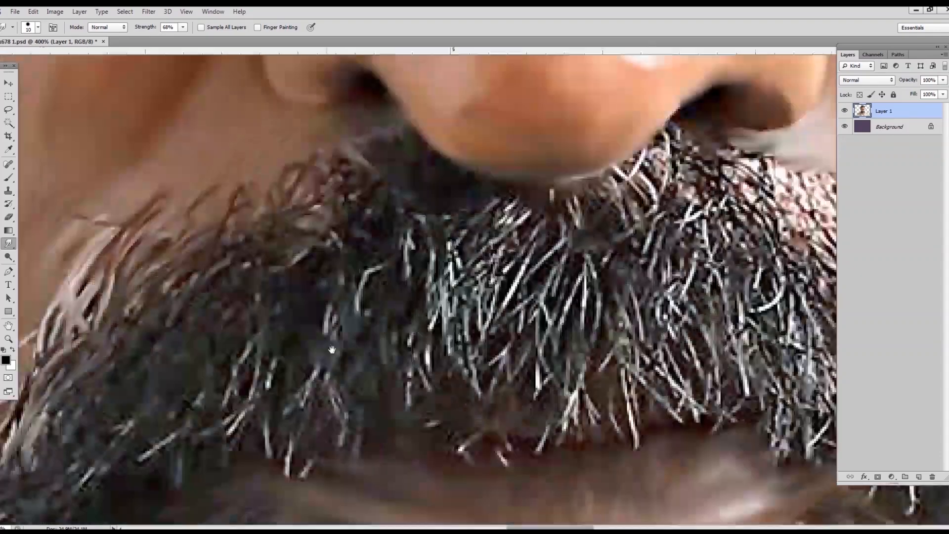
mouse_move(686, 257)
mouse_down()
mouse_move(488, 271)
mouse_move(688, 266)
mouse_up()
right_click(364, 173)
click(493, 343)
key(Return)
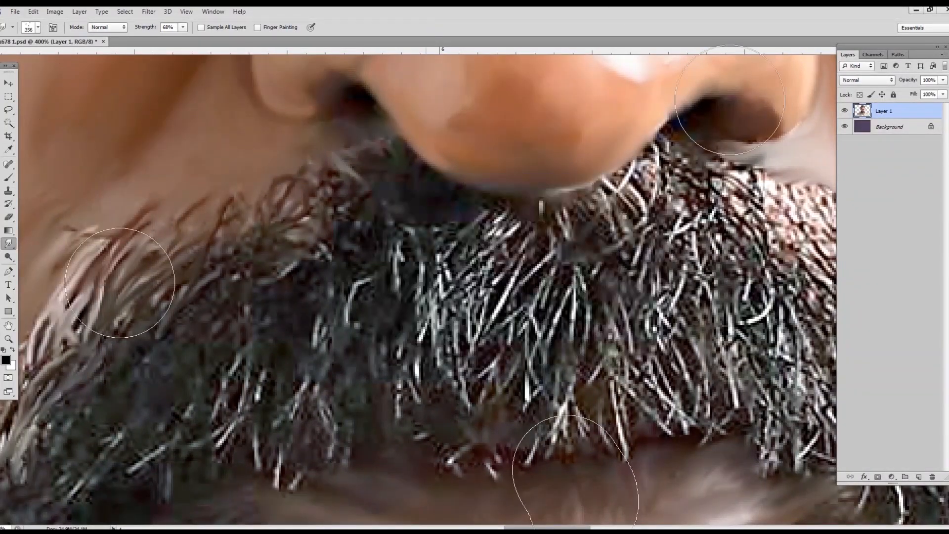
key(bracketleft)
key(bracketleft)
key(bracketleft)
key(bracketleft)
key(bracketleft)
key(bracketleft)
key(bracketleft)
key(bracketleft)
key(bracketleft)
key(bracketleft)
key(bracketleft)
key(bracketleft)
key(bracketleft)
key(bracketleft)
key(bracketleft)
key(bracketleft)
key(bracketleft)
key(bracketleft)
key(bracketleft)
key(bracketleft)
click(183, 27)
key(bracketright)
key(bracketright)
drag(185, 40, 197, 40)
click(183, 27)
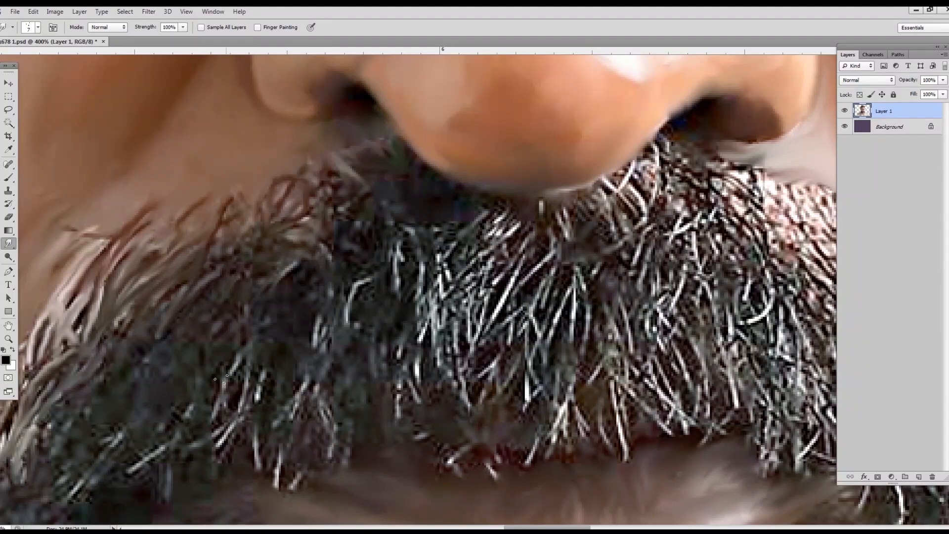
- Reduce the smudge strength to 79% and smudge the shadow-side half of the mustache into soft strands with a size 6 brush
drag(211, 432, 346, 324)
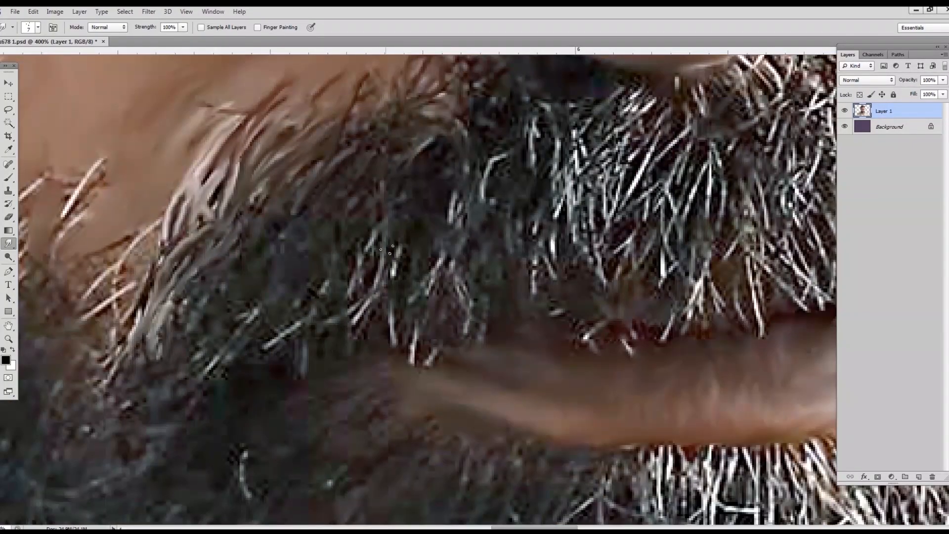
key(bracketleft)
key(bracketleft)
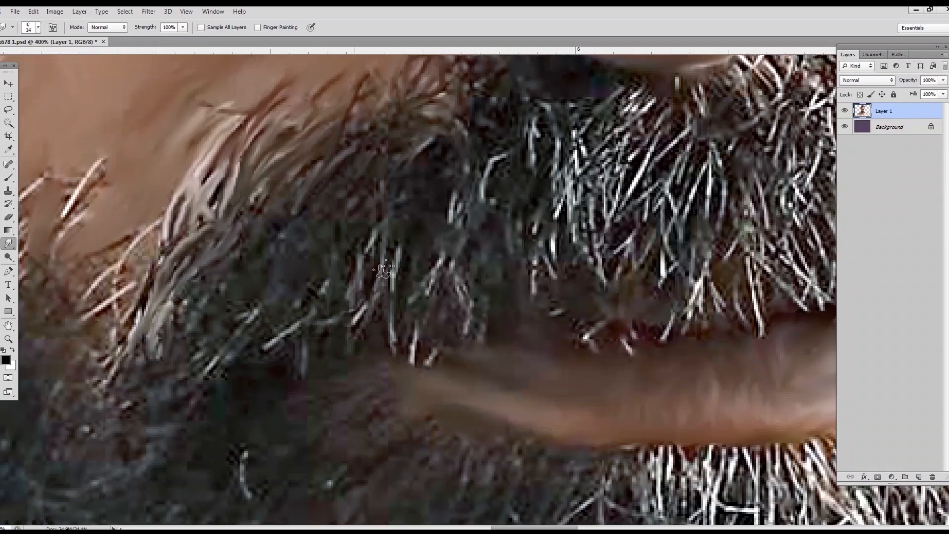
key(7)
key(9)
drag(379, 219, 359, 292)
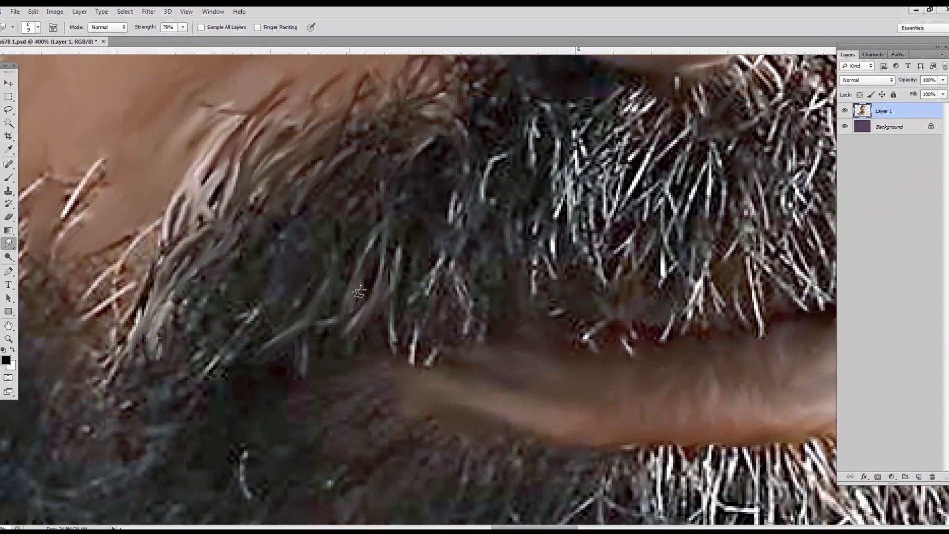
mouse_move(464, 307)
mouse_down()
mouse_move(457, 196)
mouse_move(265, 360)
mouse_up()
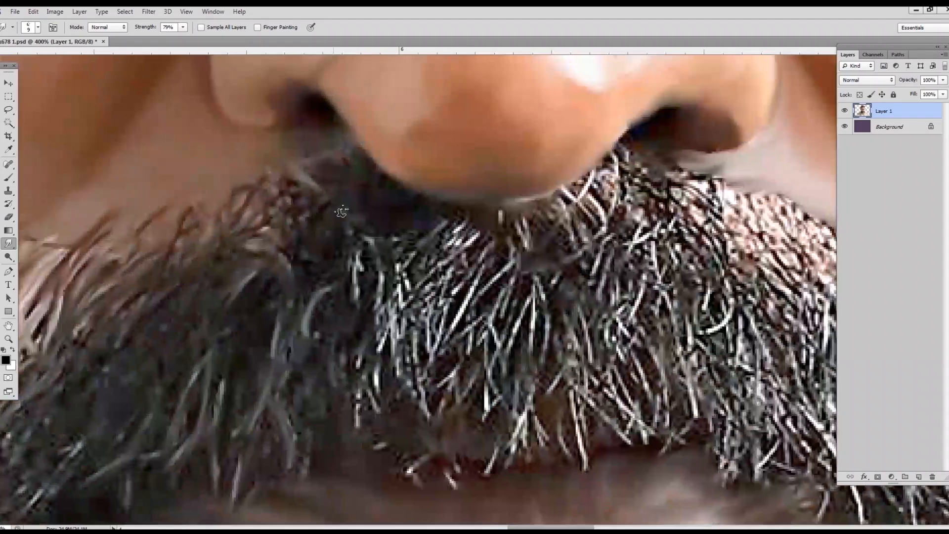
- Smudge the mustache hairs under the nose and down to the middle of the upper lip into flowing strands
drag(455, 225, 415, 283)
drag(391, 317, 378, 404)
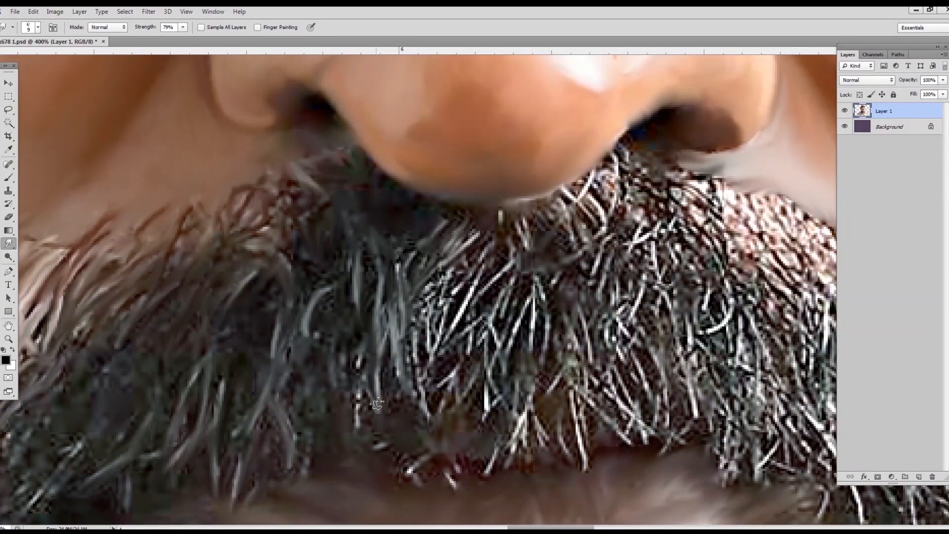
scroll(334, 317, down, 3)
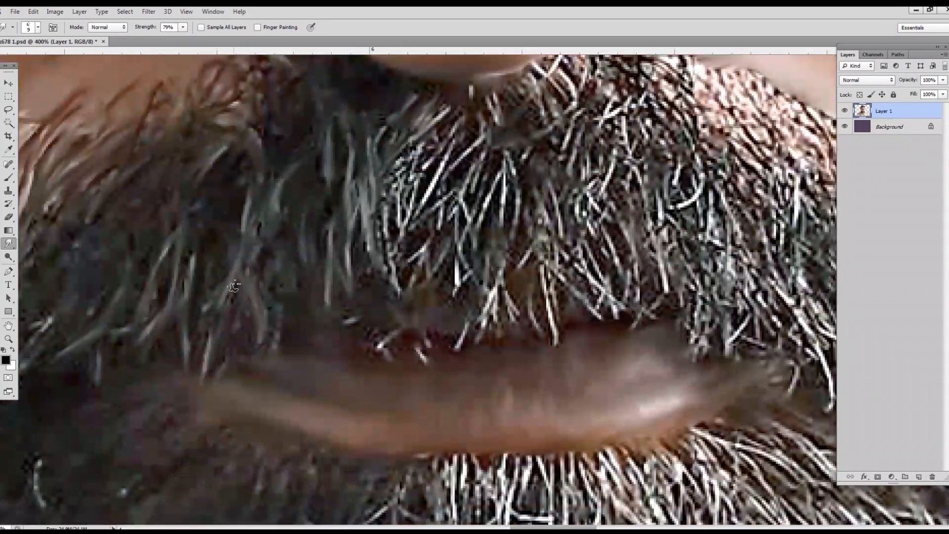
mouse_move(342, 317)
mouse_down()
mouse_move(353, 255)
mouse_move(379, 283)
mouse_move(403, 153)
mouse_move(431, 106)
mouse_move(423, 201)
mouse_move(409, 201)
mouse_move(473, 157)
mouse_move(471, 188)
mouse_move(478, 165)
mouse_move(485, 218)
mouse_move(498, 108)
mouse_move(468, 88)
mouse_move(438, 177)
mouse_move(456, 248)
mouse_move(449, 256)
mouse_move(418, 241)
mouse_move(434, 197)
mouse_move(426, 351)
mouse_move(408, 331)
mouse_move(454, 347)
mouse_move(455, 313)
mouse_move(489, 310)
mouse_move(535, 235)
mouse_move(518, 158)
mouse_move(507, 260)
mouse_up()
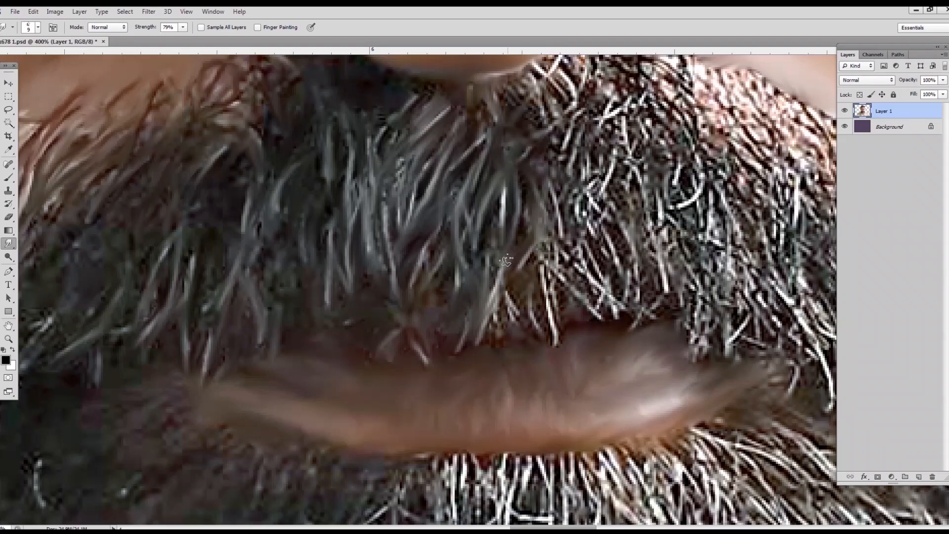
mouse_move(540, 340)
mouse_down()
mouse_move(564, 267)
mouse_move(542, 259)
mouse_up()
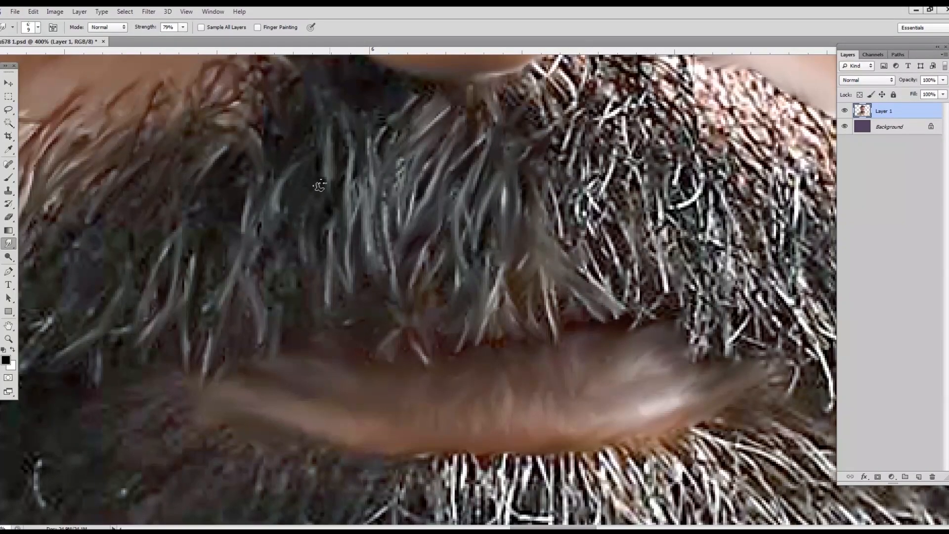
drag(321, 186, 246, 267)
drag(315, 298, 342, 232)
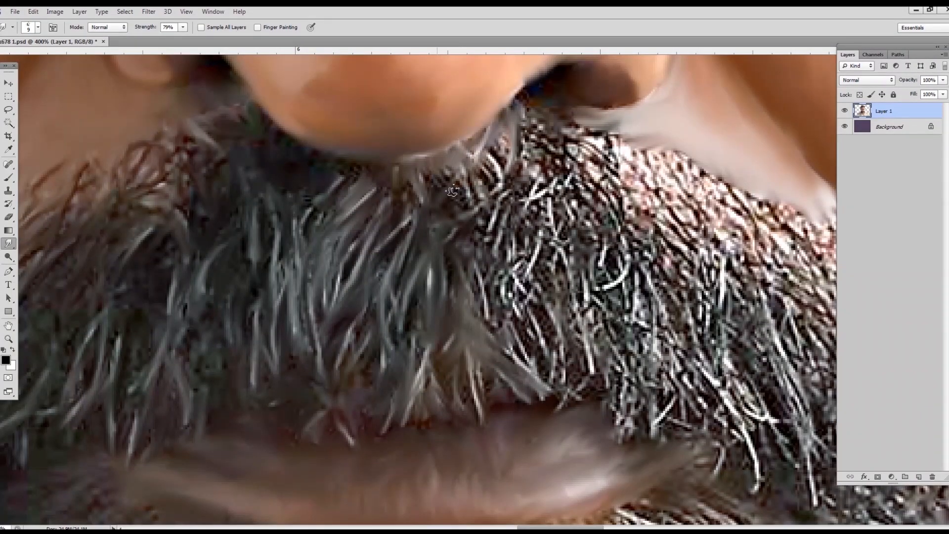
- Smudge the mustache hairs beneath the lit-side nostril into strands running down towards the lip
mouse_move(486, 187)
mouse_down()
mouse_move(502, 204)
mouse_move(467, 190)
mouse_move(511, 210)
mouse_move(536, 349)
mouse_move(518, 337)
mouse_up()
drag(473, 251, 503, 313)
drag(560, 114, 447, 126)
drag(462, 136, 512, 203)
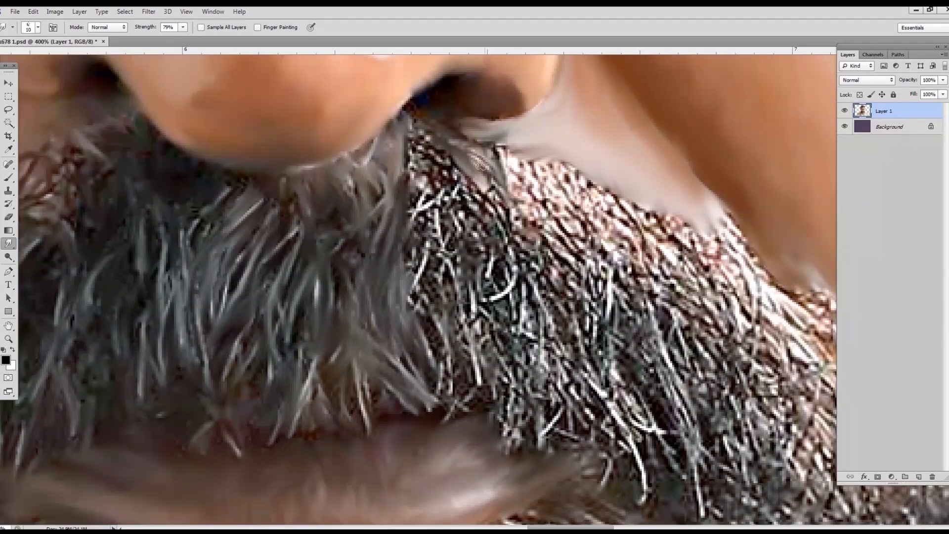
drag(480, 163, 501, 237)
mouse_move(413, 130)
mouse_down()
mouse_move(405, 230)
mouse_move(436, 271)
mouse_move(418, 343)
mouse_move(447, 410)
mouse_up()
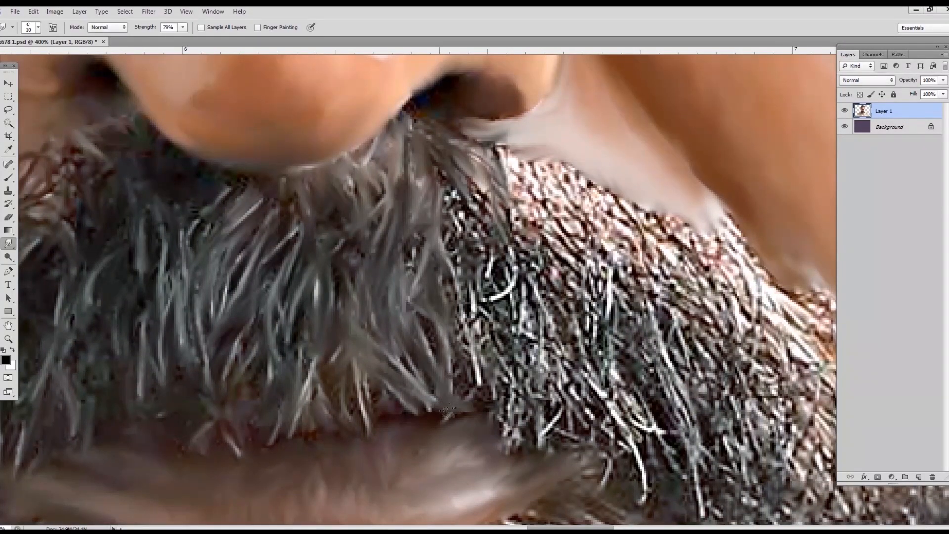
mouse_move(451, 168)
mouse_down()
mouse_move(450, 230)
mouse_move(466, 183)
mouse_move(522, 285)
mouse_move(464, 245)
mouse_move(470, 291)
mouse_move(458, 287)
mouse_move(484, 396)
mouse_move(455, 291)
mouse_move(529, 345)
mouse_move(534, 440)
mouse_move(511, 446)
mouse_move(497, 405)
mouse_move(522, 341)
mouse_move(517, 231)
mouse_up()
drag(494, 144, 620, 226)
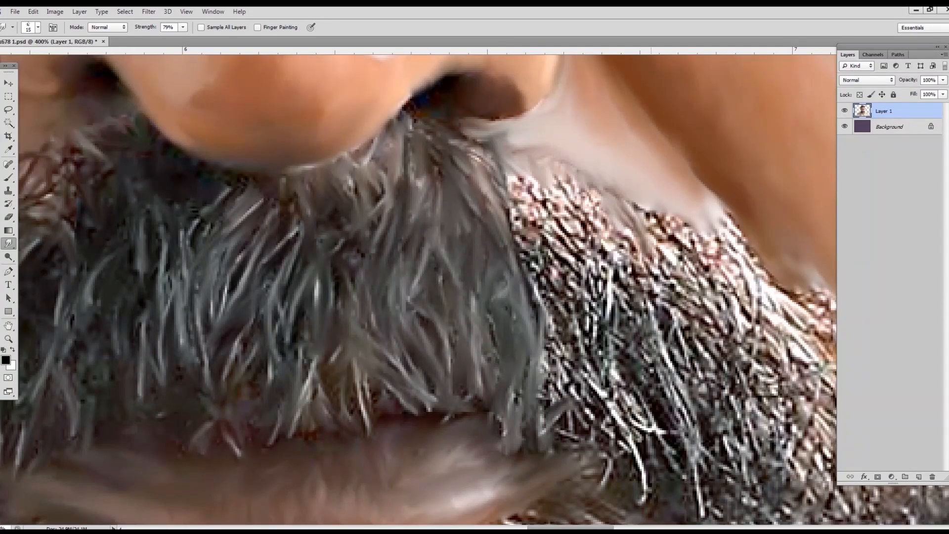
- Smudge the lit-side part of the mustache into long strands from the pale skin down past the mouth corner
key([)
drag(546, 171, 605, 249)
mouse_move(536, 198)
mouse_down()
mouse_move(576, 277)
mouse_move(588, 331)
mouse_up()
drag(563, 247, 630, 365)
drag(611, 230, 662, 317)
drag(660, 351, 692, 442)
mouse_move(611, 296)
mouse_down()
mouse_move(618, 376)
mouse_move(642, 395)
mouse_move(618, 317)
mouse_move(553, 385)
mouse_move(611, 421)
mouse_move(645, 509)
mouse_up()
drag(662, 442, 602, 341)
drag(636, 368, 645, 426)
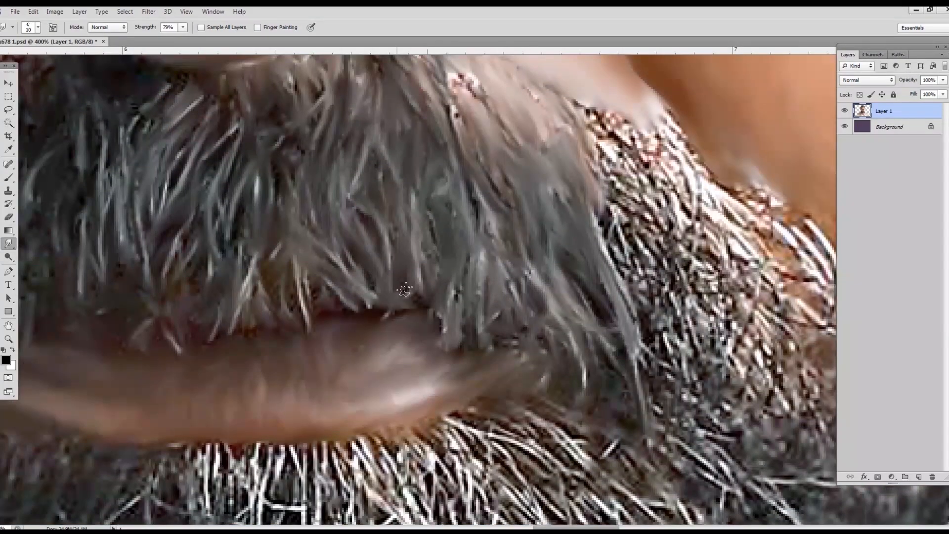
- Smudge the bright hairs where the lit-side end of the mustache meets the smooth cheek
drag(457, 302, 263, 400)
drag(395, 204, 450, 253)
drag(375, 190, 410, 231)
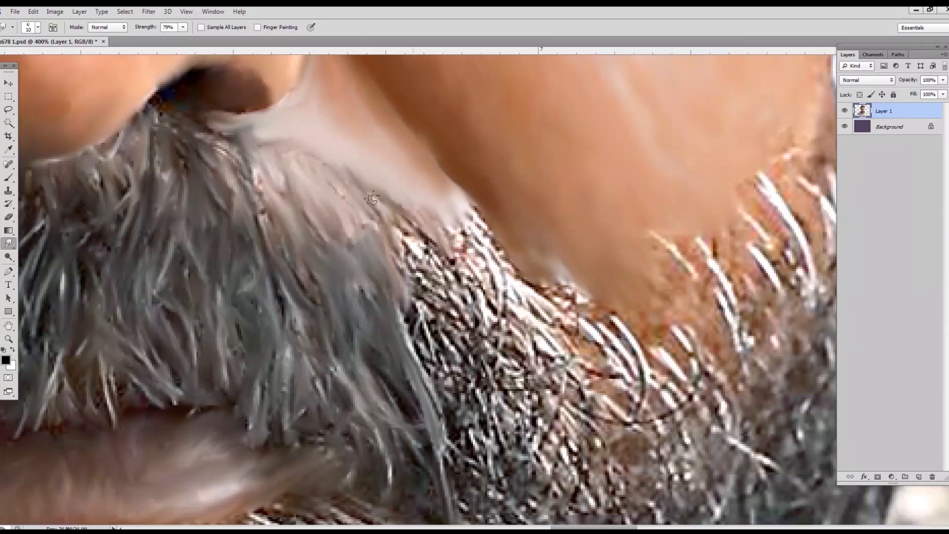
drag(460, 200, 509, 272)
mouse_move(465, 199)
mouse_down()
mouse_move(542, 294)
mouse_move(615, 324)
mouse_up()
drag(610, 314, 646, 406)
drag(581, 319, 637, 396)
mouse_move(532, 301)
mouse_down()
mouse_move(591, 402)
mouse_move(583, 339)
mouse_up()
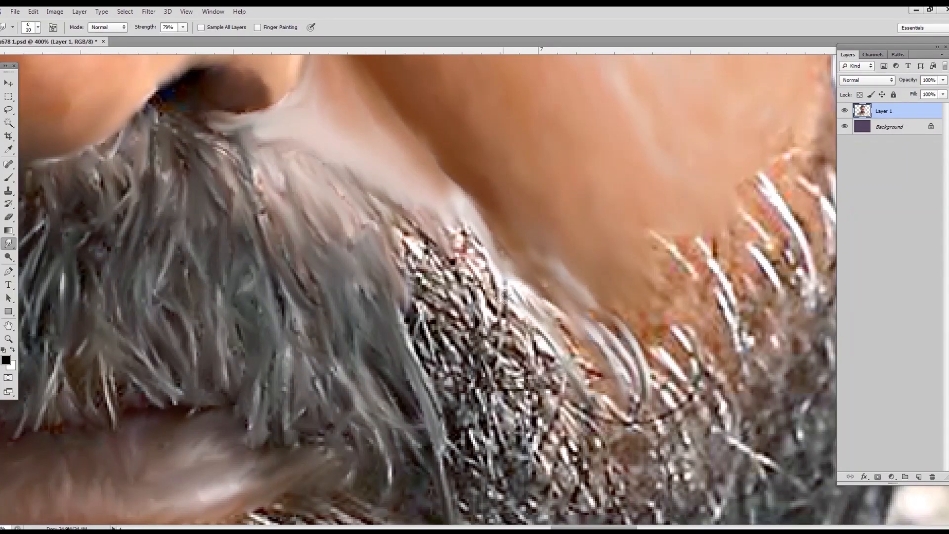
- Smudge the remaining coarse dark hairs between the lit-side mustache strands and the cheek edge
mouse_move(462, 232)
mouse_down()
mouse_move(504, 316)
mouse_move(486, 346)
mouse_up()
drag(391, 222, 465, 336)
mouse_move(420, 311)
mouse_down()
mouse_move(475, 352)
mouse_move(477, 420)
mouse_up()
drag(420, 341, 475, 494)
drag(376, 296, 470, 296)
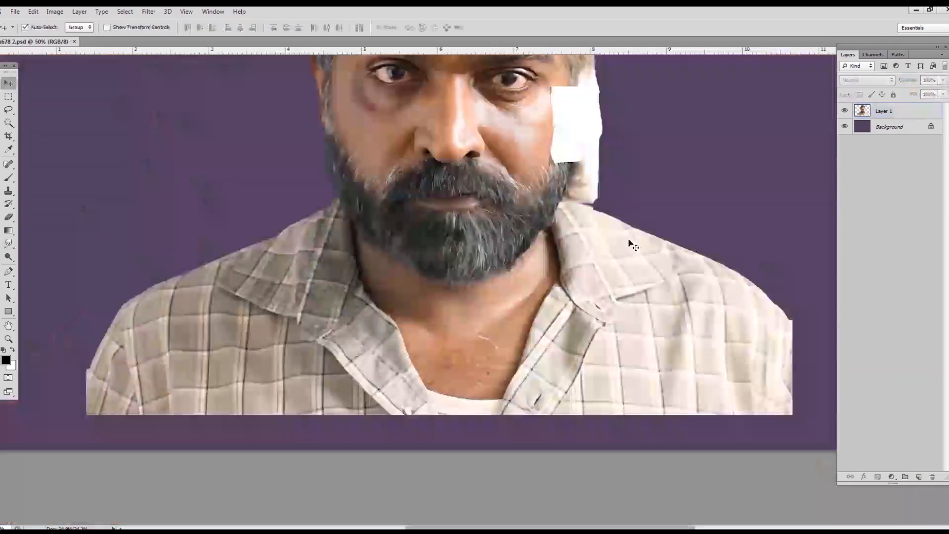
- In the 678 2.psd document, set the Smudge tool to a size 20 round brush at 57% strength and select Layer 1
scroll(499, 351, up, 5)
click(9, 243)
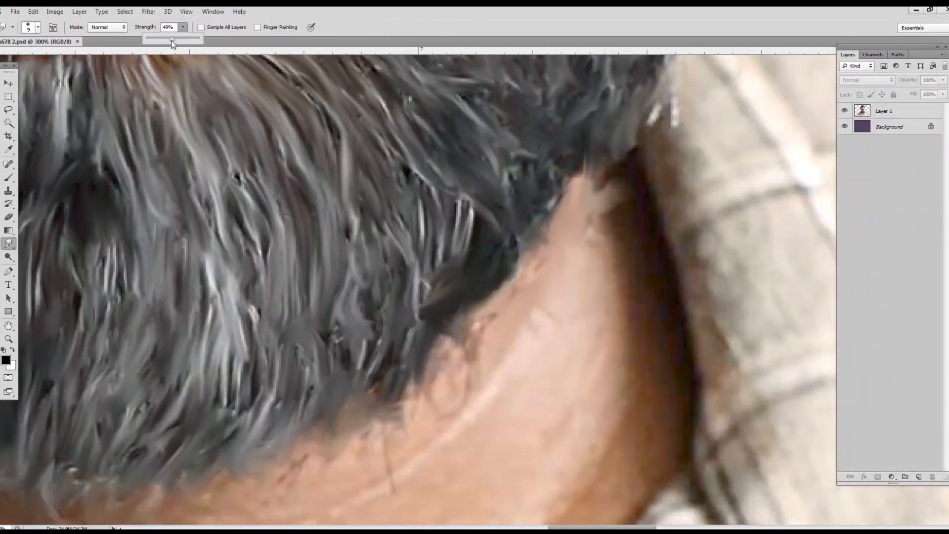
right_click(494, 262)
click(598, 259)
key(Return)
click(884, 110)
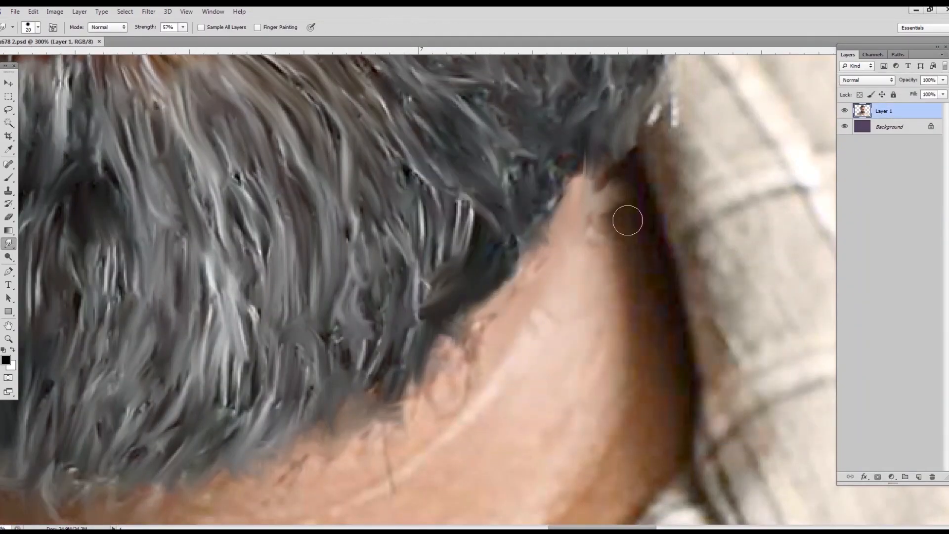
- Smudge the lit-side neck skin between the beard and the collar, enlarging the brush to size 30
mouse_move(628, 220)
mouse_down()
mouse_move(628, 178)
mouse_move(647, 234)
mouse_move(628, 199)
mouse_up()
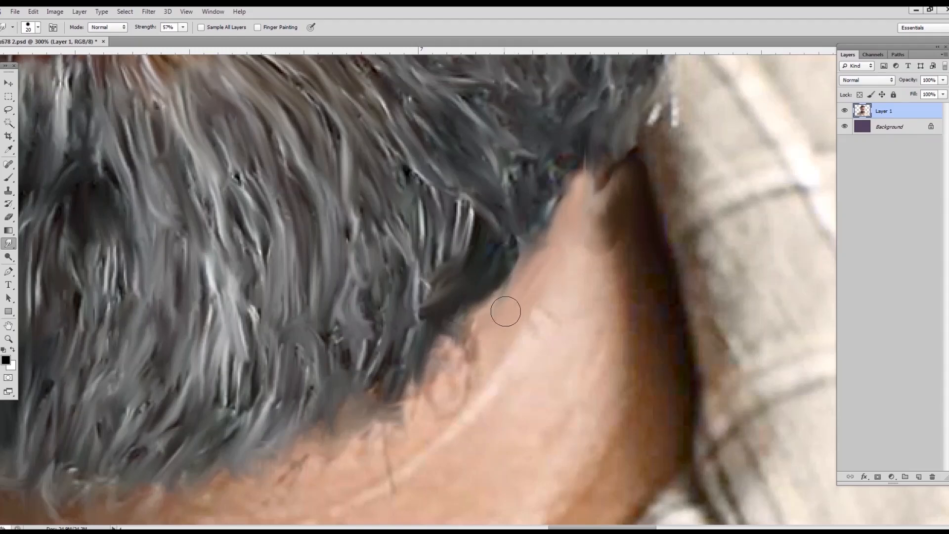
mouse_move(555, 294)
mouse_down()
mouse_move(599, 268)
mouse_move(609, 287)
mouse_up()
key(bracketright)
key(bracketright)
mouse_move(600, 236)
mouse_down()
mouse_move(612, 203)
mouse_move(620, 259)
mouse_up()
drag(569, 366, 592, 256)
drag(536, 306, 392, 412)
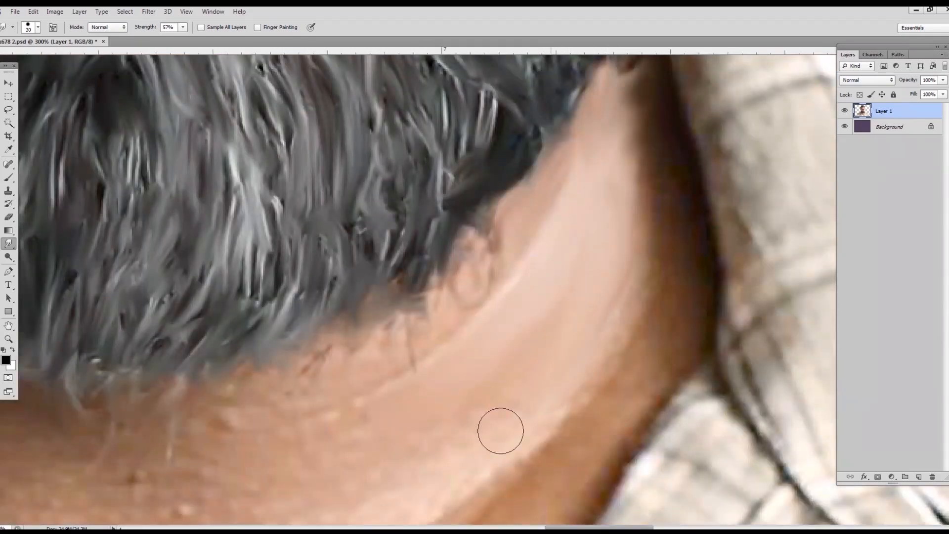
drag(501, 431, 536, 341)
- Smudge away the stray hairs under the beard's lit edge and blend the neck's light band into the shadow along the collar
right_click(559, 277)
click(654, 330)
click(510, 379)
drag(511, 379, 618, 237)
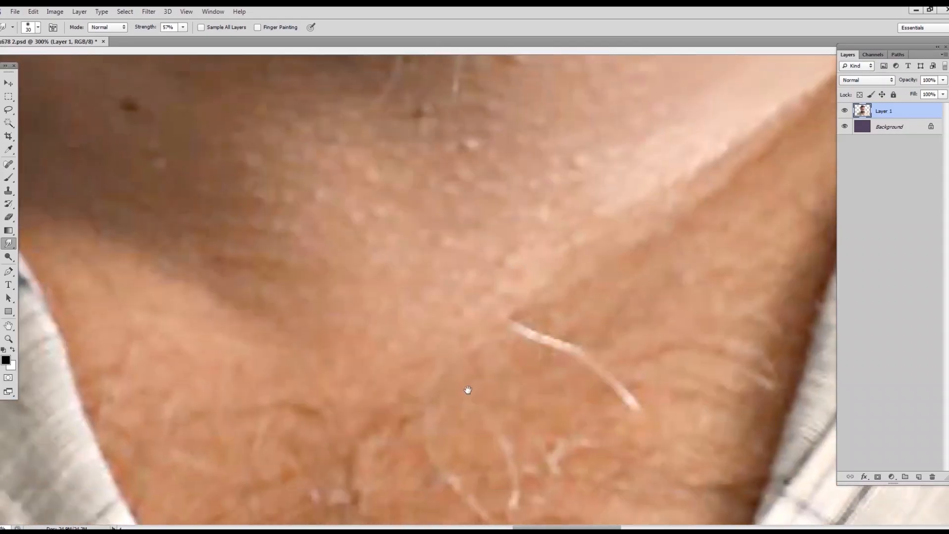
key(ctrl+minus)
drag(585, 135, 538, 274)
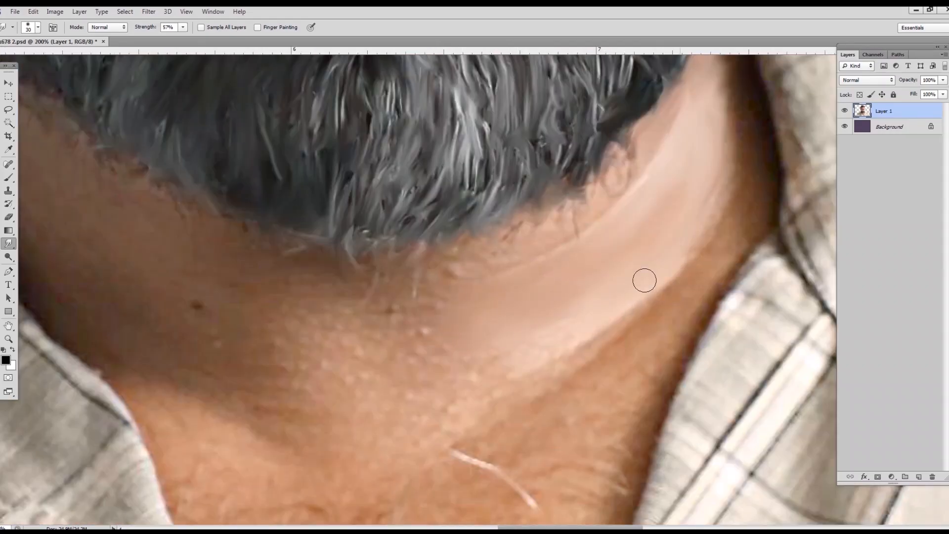
drag(654, 192, 608, 272)
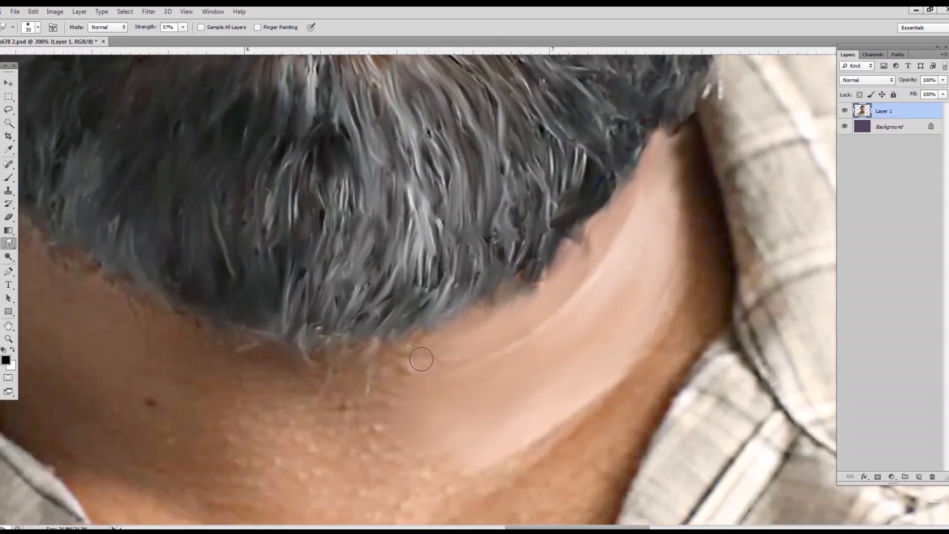
key(bracketright)
mouse_move(704, 224)
mouse_down()
mouse_move(692, 301)
mouse_move(736, 240)
mouse_move(701, 265)
mouse_move(693, 193)
mouse_move(694, 303)
mouse_move(665, 374)
mouse_move(608, 460)
mouse_move(610, 431)
mouse_move(589, 432)
mouse_move(665, 325)
mouse_move(627, 350)
mouse_up()
key(bracketleft)
drag(538, 470, 587, 381)
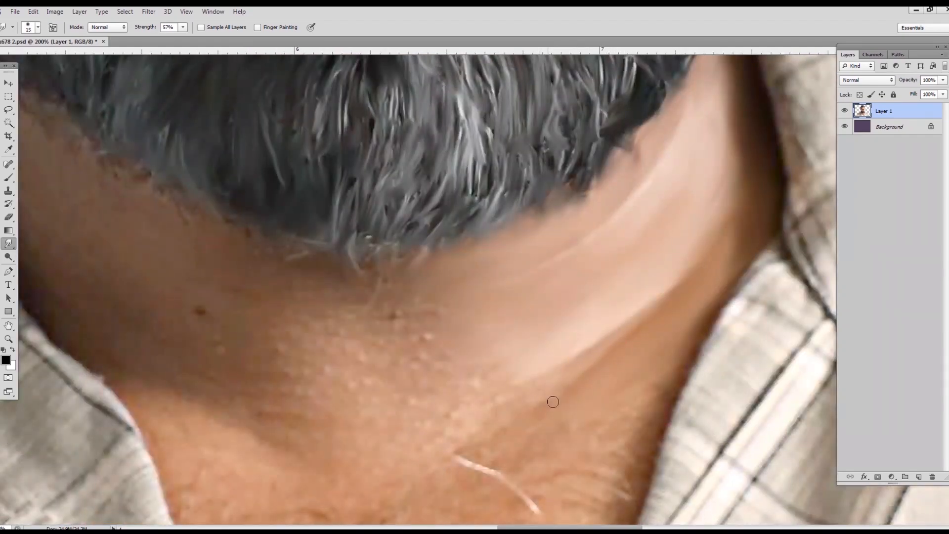
- Smudge away the hairs and texture on the chest in the collar opening and the speckled throat with a brush up to size 70
drag(545, 286, 489, 110)
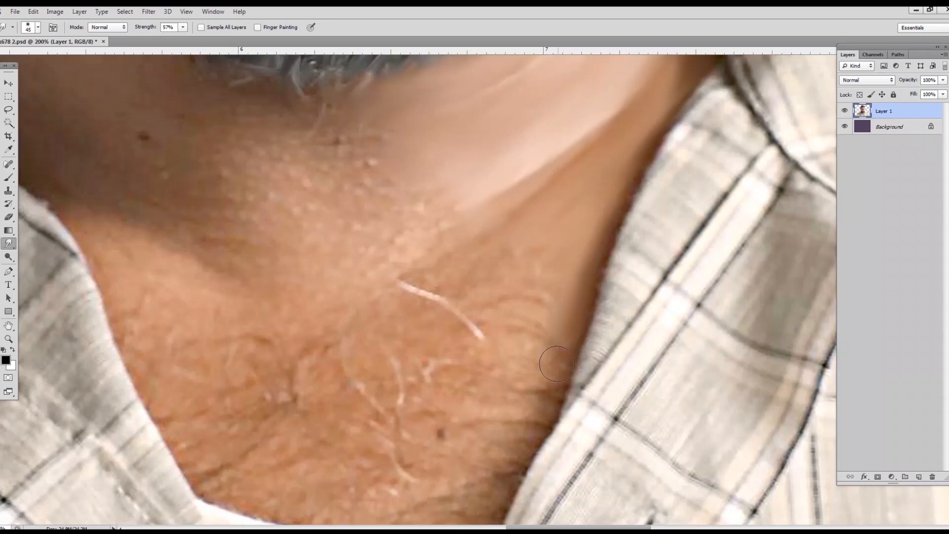
mouse_move(428, 317)
mouse_down()
mouse_move(472, 263)
mouse_move(499, 340)
mouse_up()
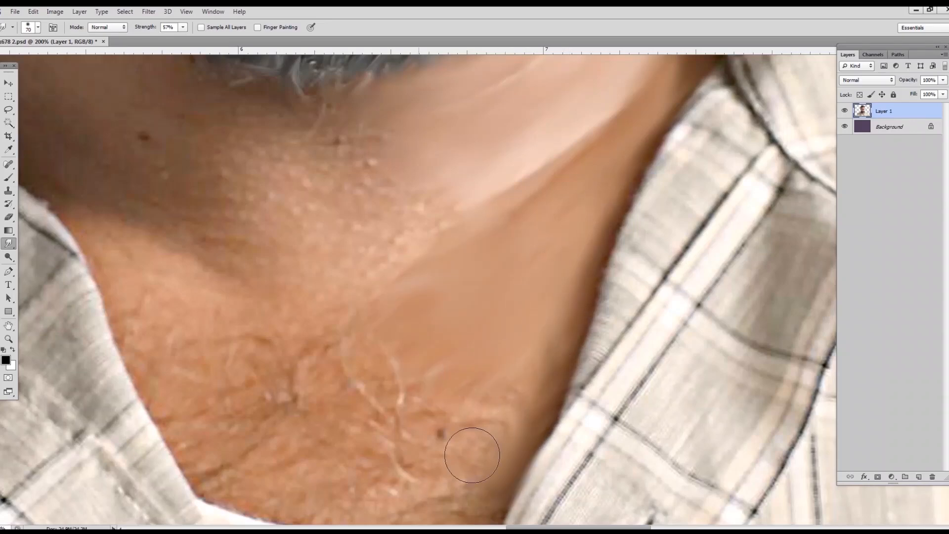
drag(472, 455, 459, 491)
mouse_move(174, 203)
mouse_down()
mouse_move(190, 220)
mouse_move(125, 256)
mouse_move(233, 462)
mouse_move(237, 392)
mouse_move(350, 346)
mouse_move(275, 462)
mouse_move(292, 405)
mouse_up()
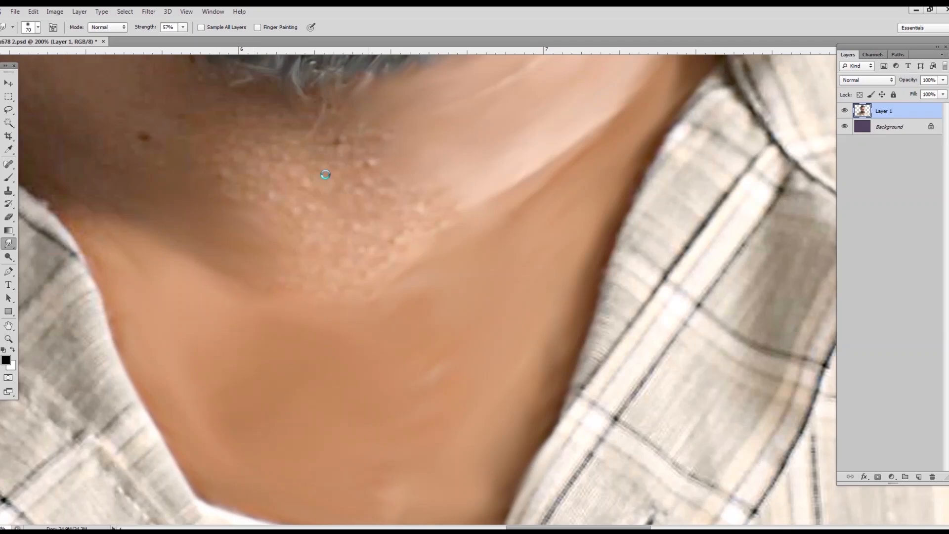
mouse_move(325, 175)
mouse_down()
mouse_move(292, 131)
mouse_move(288, 194)
mouse_move(377, 195)
mouse_move(373, 261)
mouse_up()
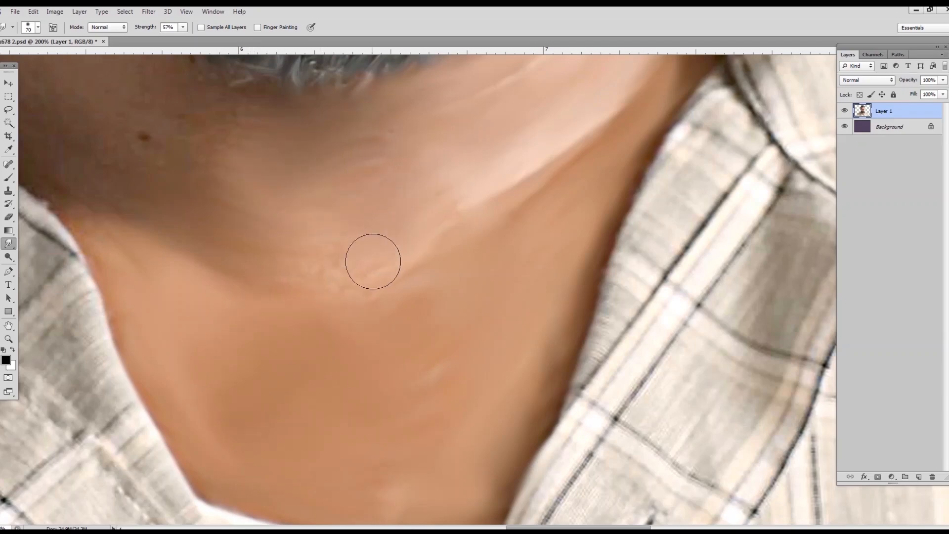
- Smudge the throat and the shadowed neck skin, blending away stray hairs under the beard's edge and the mole with a brush sized 45 to 70
drag(367, 153, 390, 141)
drag(483, 239, 721, 429)
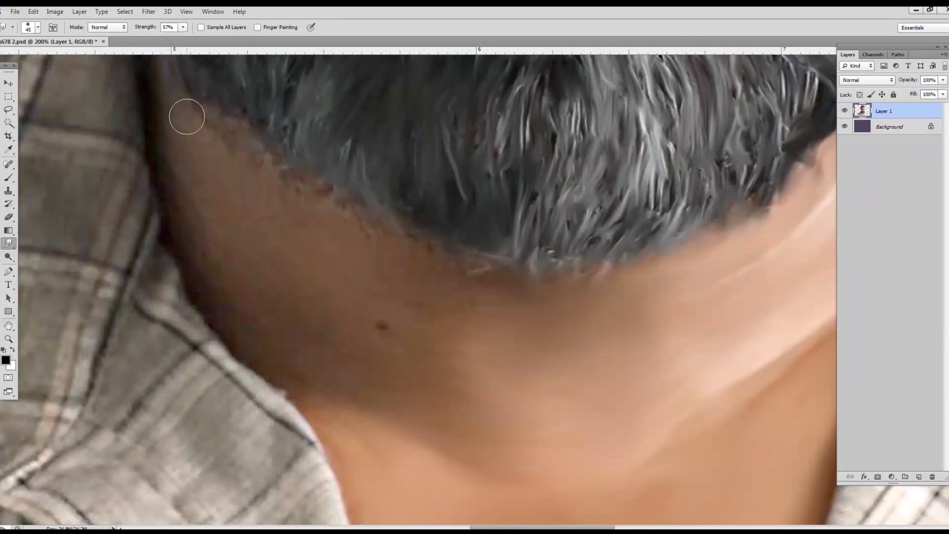
drag(186, 117, 267, 170)
mouse_move(395, 263)
mouse_down()
mouse_move(551, 283)
mouse_move(556, 262)
mouse_up()
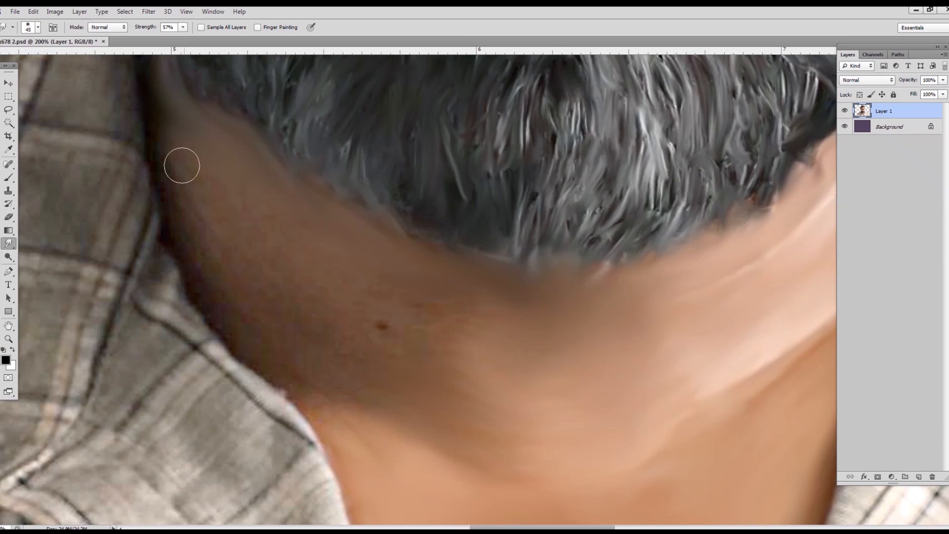
drag(198, 247, 299, 386)
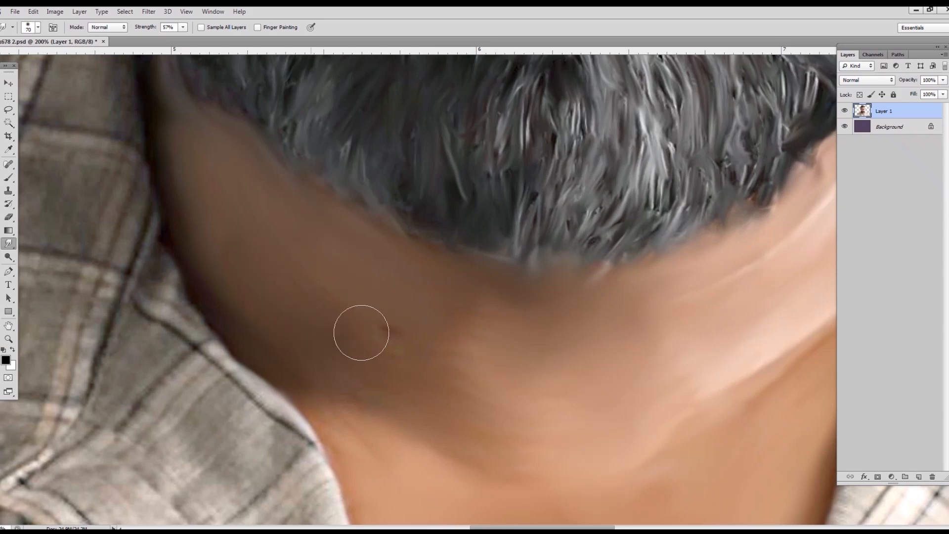
- Blend the lit neck skin just below the beard's lower edge with a size 35 brush
scroll(612, 403, up, 3)
scroll(612, 403, right, 3)
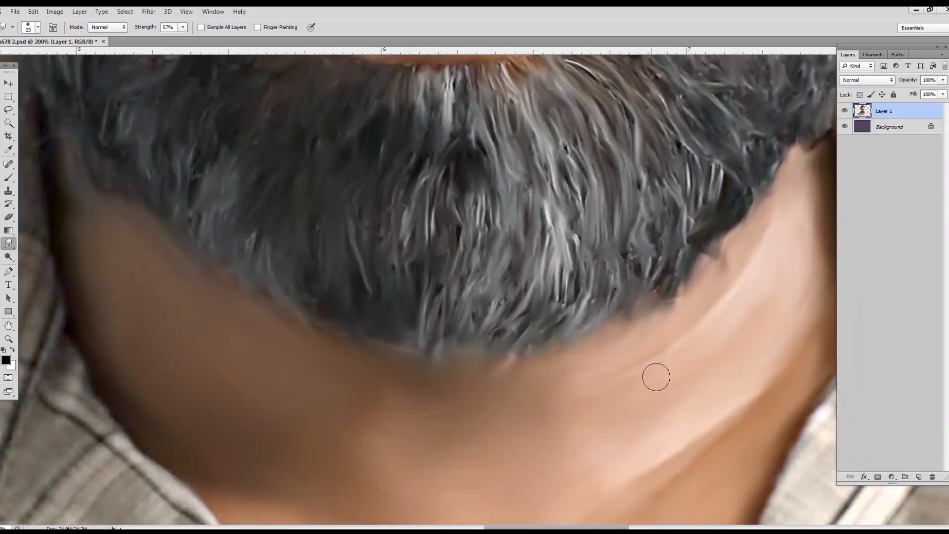
drag(480, 370, 667, 481)
- Smudge away the plaid pattern on the shadowed collar's neck-side band and along the shirt opening with a size 50 brush
key(ctrl+minus)
key(ctrl+minus)
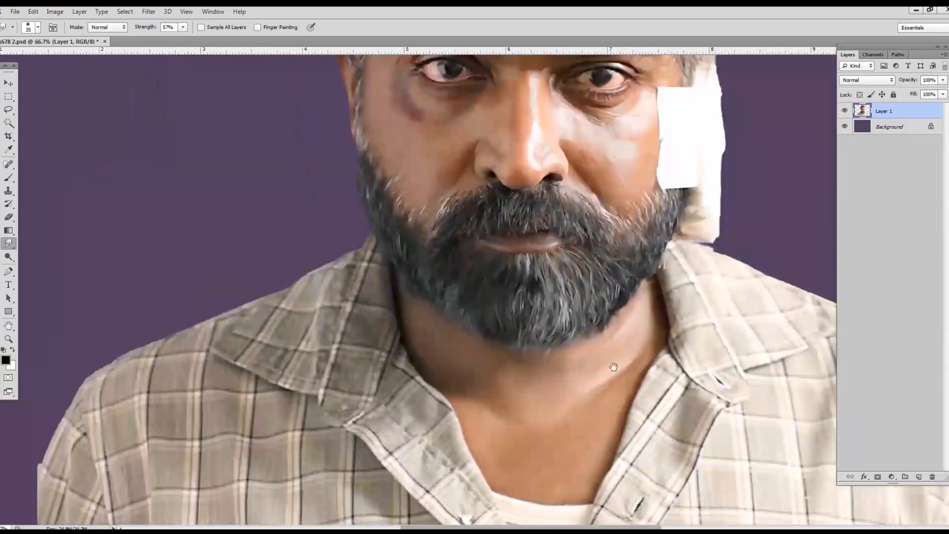
drag(614, 365, 538, 280)
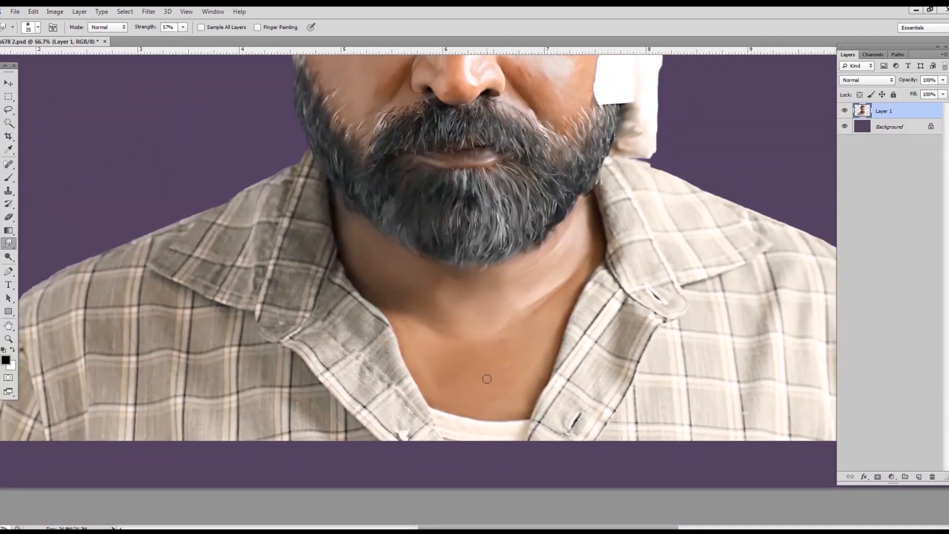
mouse_move(348, 264)
mouse_down()
mouse_move(451, 303)
mouse_move(495, 285)
mouse_up()
key(ctrl+plus)
drag(529, 250, 505, 322)
key(bracketright)
key(bracketright)
key(bracketright)
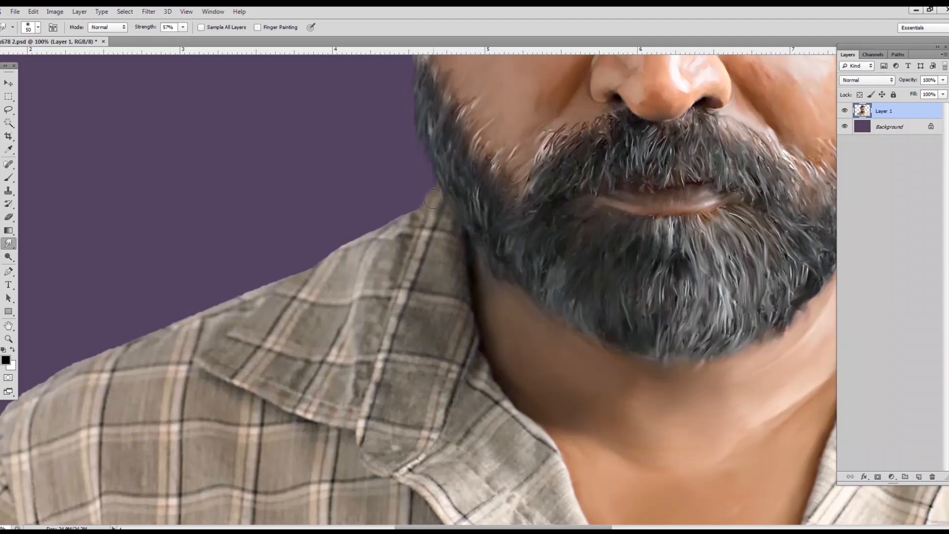
drag(411, 284, 445, 239)
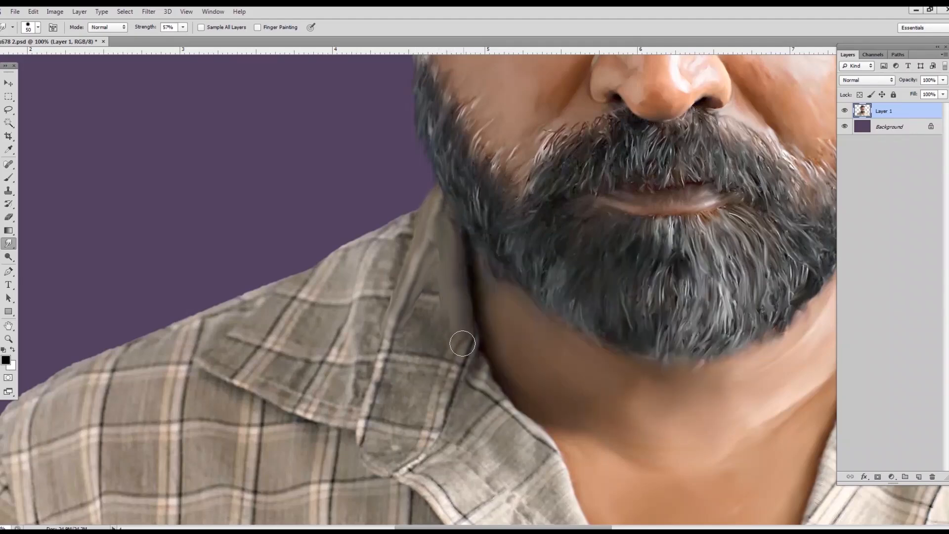
drag(419, 319, 382, 414)
drag(431, 348, 466, 346)
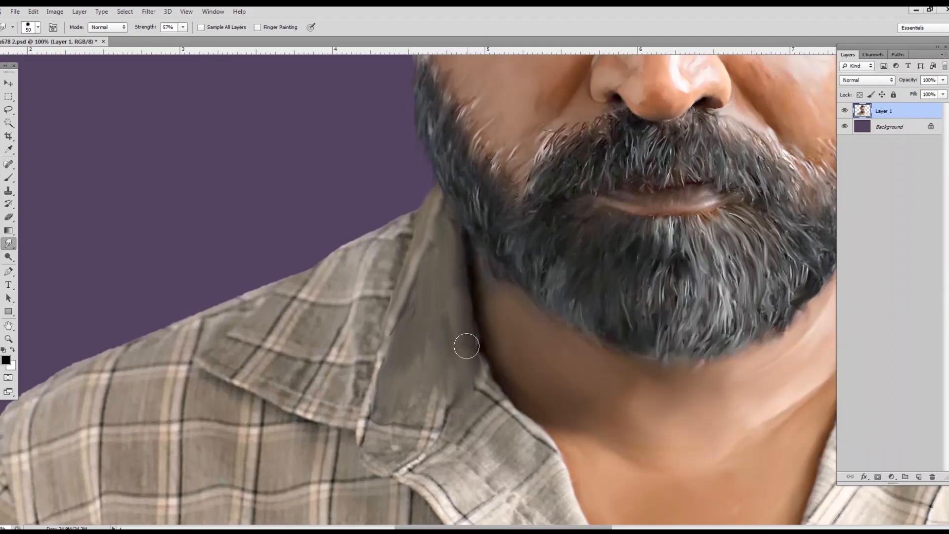
mouse_move(482, 388)
mouse_down()
mouse_move(536, 443)
mouse_move(483, 388)
mouse_move(524, 440)
mouse_up()
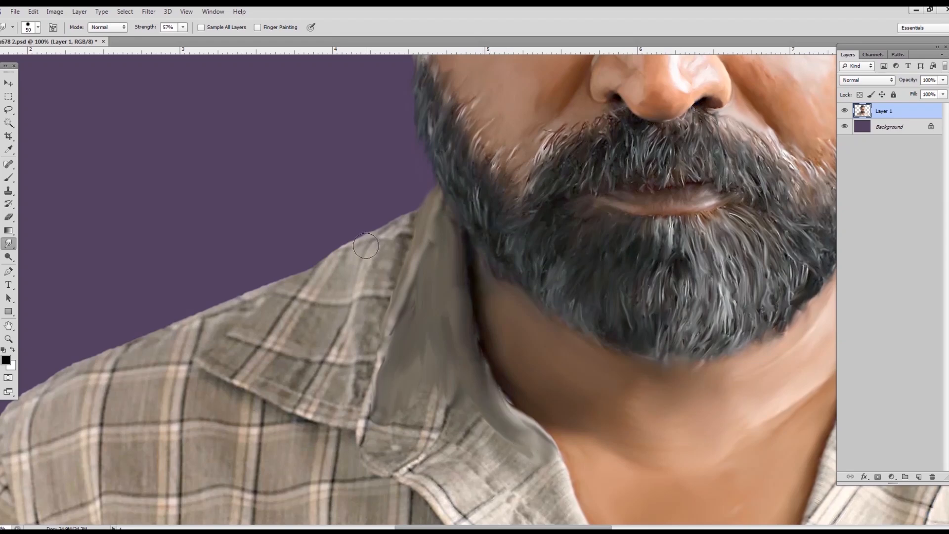
- Smudge the outer flap of the shadowed collar into smooth grey folds and blend its lower edge, enlarging the brush to size 60
mouse_move(354, 251)
mouse_down()
mouse_move(299, 304)
mouse_move(346, 291)
mouse_move(370, 426)
mouse_move(418, 431)
mouse_up()
key(bracketright)
drag(371, 400, 404, 411)
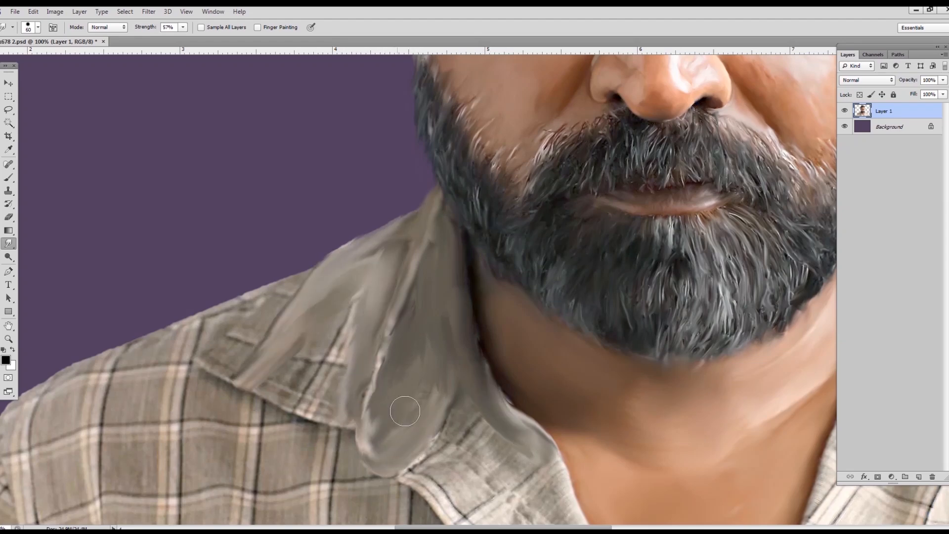
mouse_move(382, 290)
mouse_down()
mouse_move(327, 346)
mouse_move(309, 385)
mouse_up()
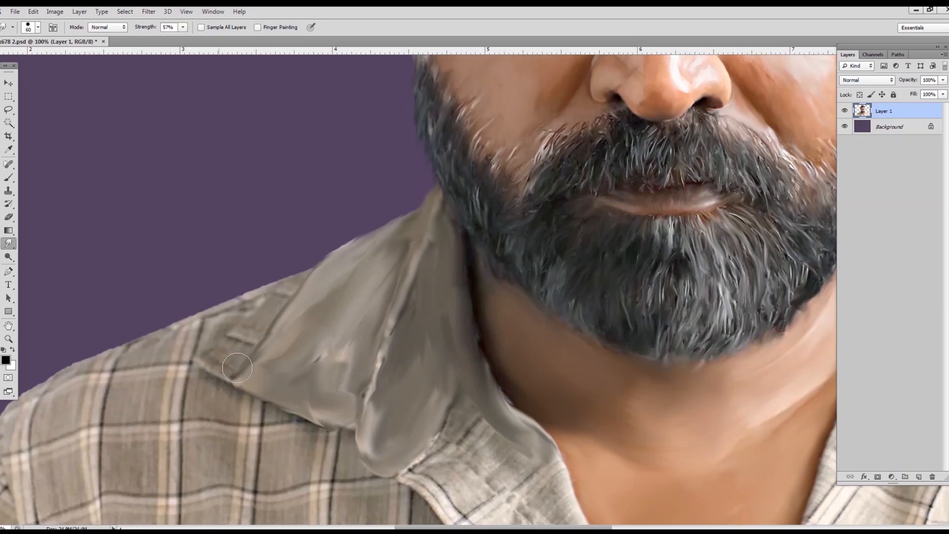
mouse_move(237, 368)
mouse_down()
mouse_move(277, 299)
mouse_move(198, 341)
mouse_move(203, 388)
mouse_move(321, 443)
mouse_move(397, 499)
mouse_up()
key(ctrl+plus)
key(ctrl+minus)
key(ctrl+minus)
key(ctrl+minus)
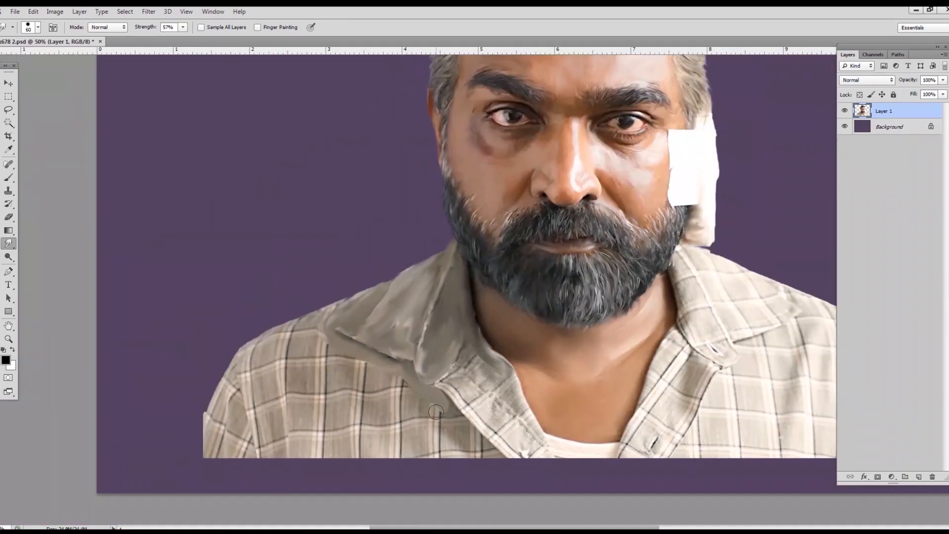
- Smudge away the plaid pattern along the left shirt placket below the collar, enlarging the brush to 60 px
key(ctrl+plus)
key(ctrl+plus)
mouse_move(371, 368)
mouse_down()
mouse_move(395, 314)
mouse_move(385, 164)
mouse_up()
key(bracketright)
mouse_move(429, 253)
mouse_down()
mouse_move(384, 328)
mouse_move(442, 415)
mouse_move(479, 409)
mouse_up()
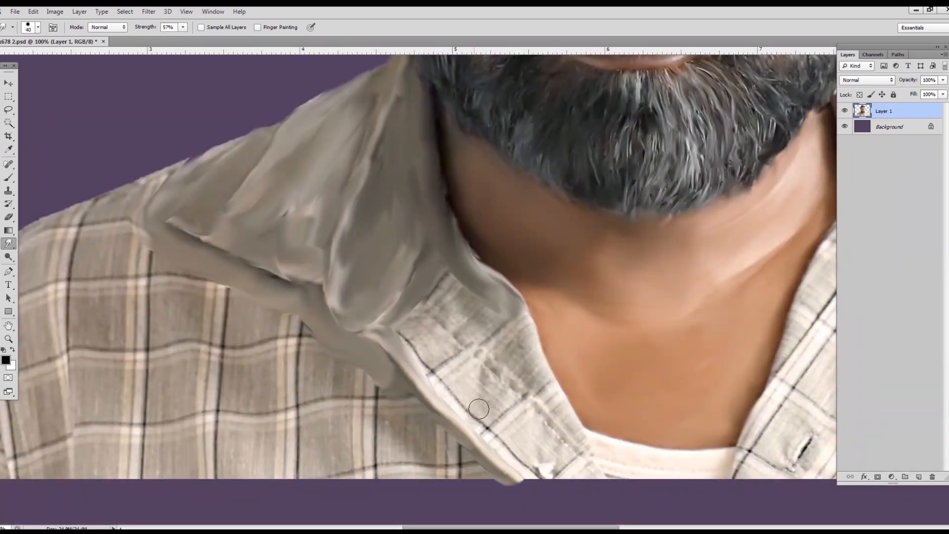
mouse_move(416, 306)
mouse_down()
mouse_move(519, 332)
mouse_move(591, 472)
mouse_up()
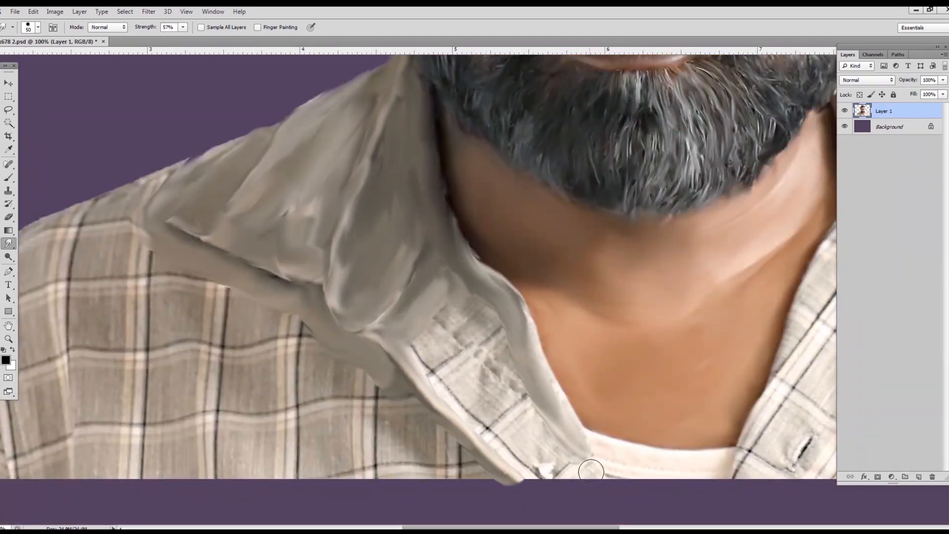
mouse_move(488, 311)
mouse_down()
mouse_move(424, 339)
mouse_move(530, 409)
mouse_up()
key(bracketright)
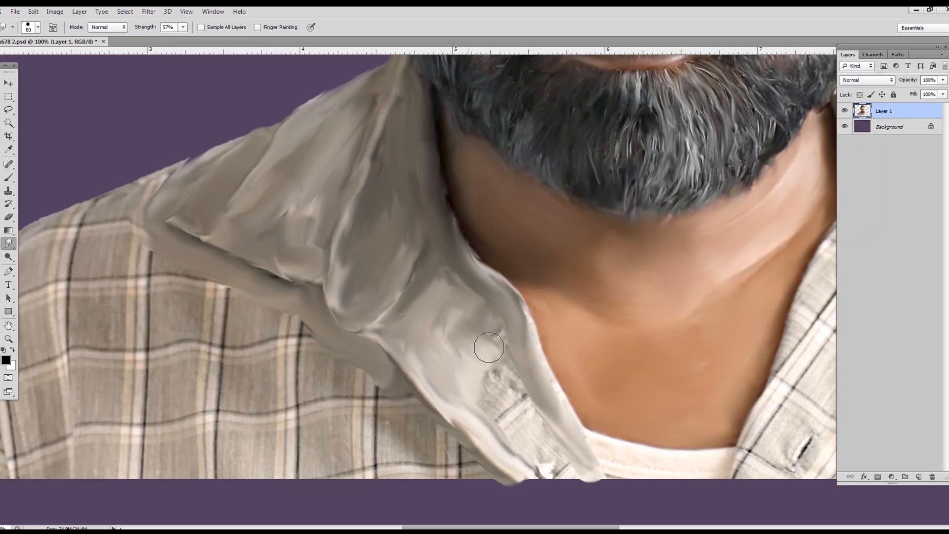
drag(487, 339, 546, 479)
- Smudge the white undershirt neckline and the lower inner edge of the right placket into smooth strokes
mouse_move(554, 438)
mouse_down()
mouse_move(588, 484)
mouse_move(735, 465)
mouse_up()
drag(616, 458, 656, 465)
drag(764, 427, 750, 484)
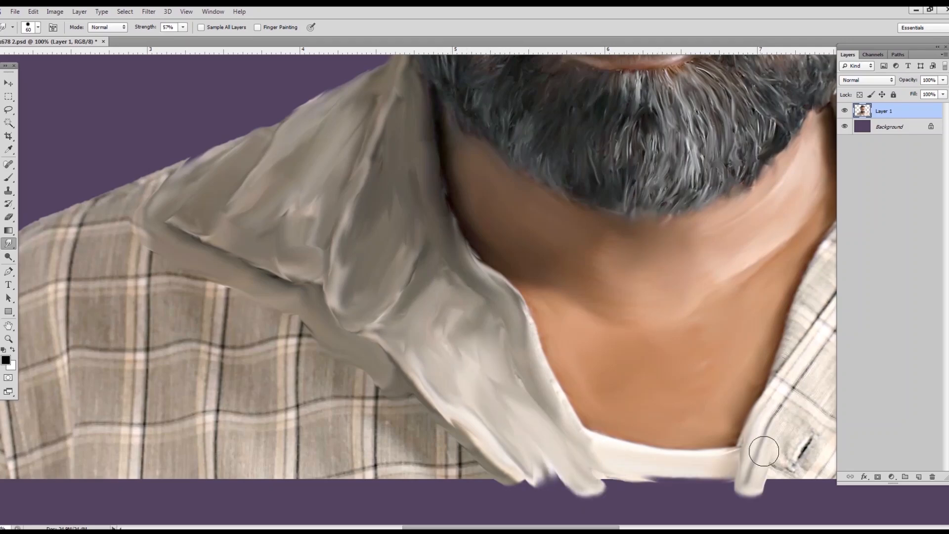
drag(764, 451, 742, 490)
- Smudge the plaid on the left shoulder and chest of the shirt into soft painted folds with a larger brush
drag(211, 319, 494, 270)
mouse_move(465, 121)
mouse_down()
mouse_move(303, 211)
mouse_move(197, 396)
mouse_up()
key(bracketright)
key(bracketright)
mouse_move(499, 97)
mouse_down()
mouse_move(264, 232)
mouse_move(174, 341)
mouse_move(197, 371)
mouse_move(275, 259)
mouse_move(250, 313)
mouse_move(249, 285)
mouse_move(509, 262)
mouse_move(479, 389)
mouse_move(635, 333)
mouse_move(736, 420)
mouse_up()
mouse_move(618, 356)
mouse_down()
mouse_move(470, 346)
mouse_move(322, 317)
mouse_move(257, 385)
mouse_move(341, 413)
mouse_move(232, 425)
mouse_move(765, 410)
mouse_move(417, 313)
mouse_move(563, 351)
mouse_up()
key(h)
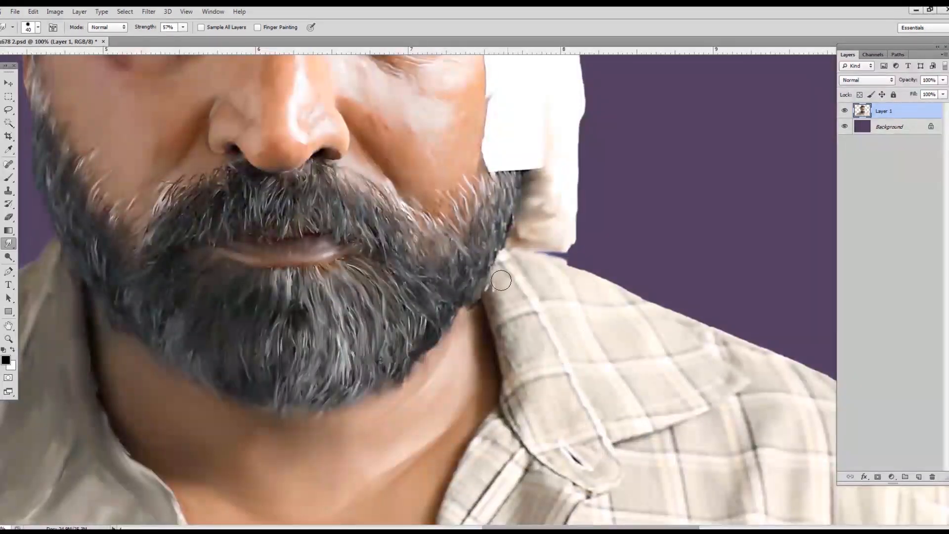
- Smudge the inner fold of the right collar from the neck down to its tip until the plaid is blended
drag(501, 280, 599, 290)
mouse_move(507, 363)
mouse_down()
mouse_move(500, 299)
mouse_move(514, 375)
mouse_move(501, 273)
mouse_up()
key(ctrl+z)
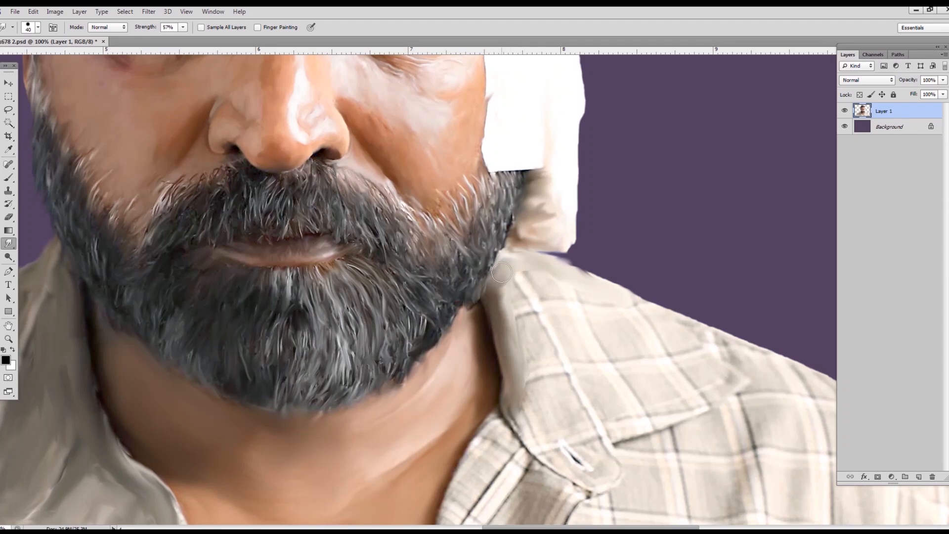
mouse_move(529, 353)
mouse_down()
mouse_move(530, 402)
mouse_move(583, 470)
mouse_move(572, 395)
mouse_move(527, 325)
mouse_up()
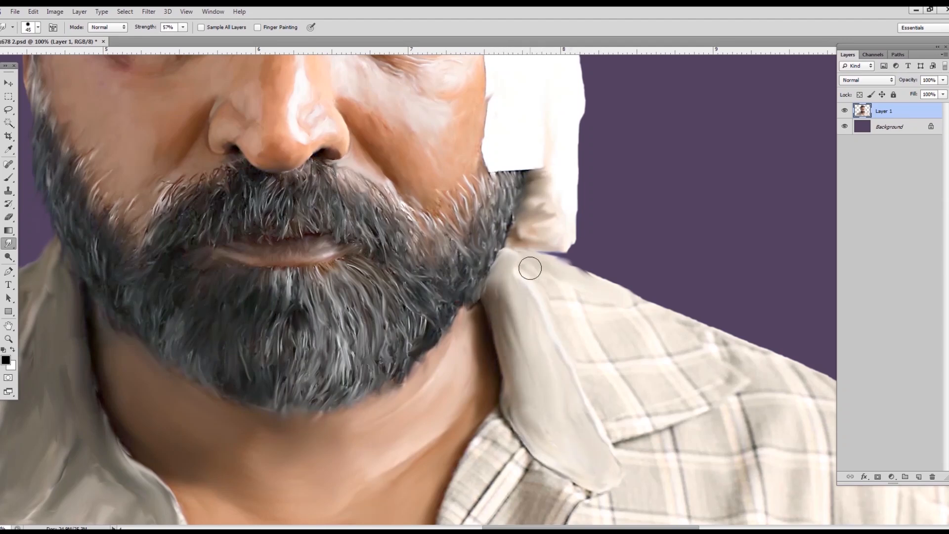
- Load Layer 1's outline as a selection and smudge the plaid off the outer flap of the right collar
ctrl+click(862, 110)
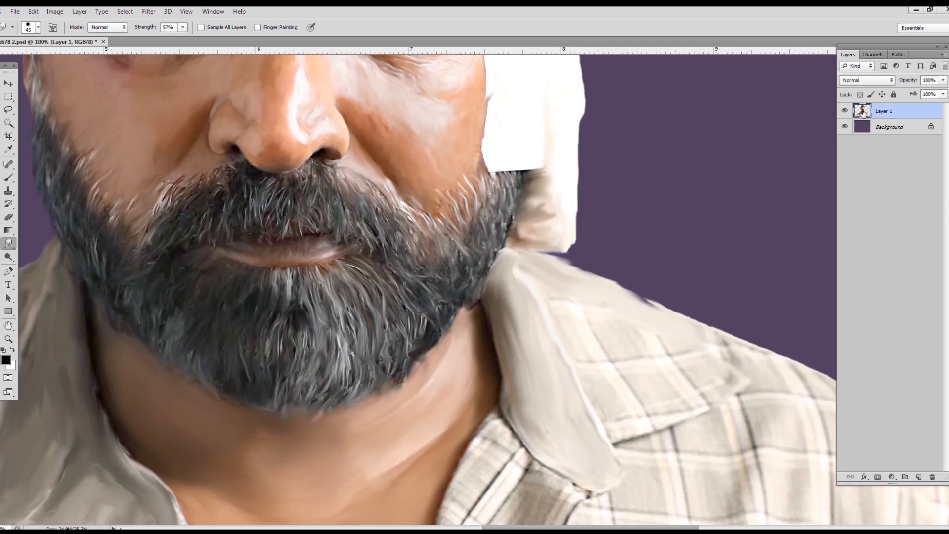
mouse_move(667, 315)
mouse_down()
mouse_move(722, 354)
mouse_move(628, 428)
mouse_move(651, 339)
mouse_move(580, 326)
mouse_move(613, 361)
mouse_up()
drag(731, 359, 694, 192)
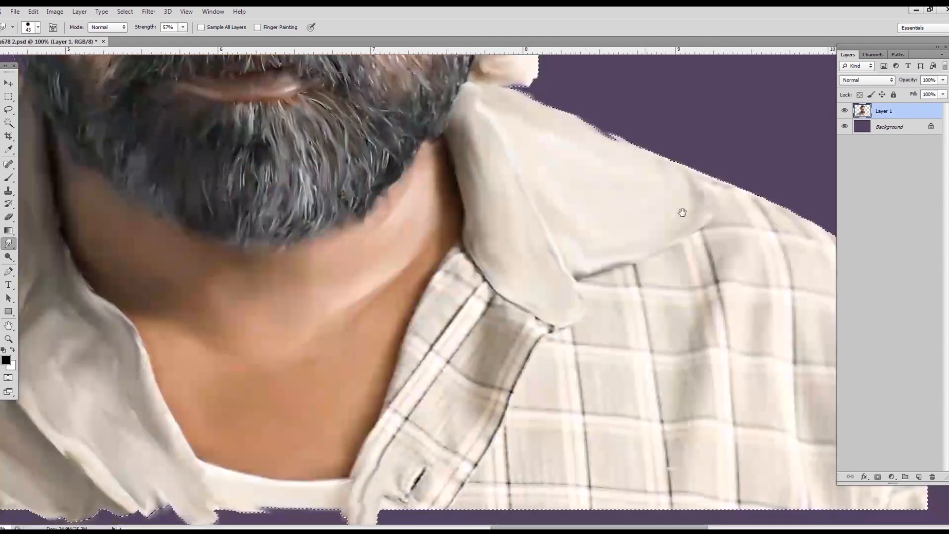
- Smudge the right placket and its buttonhole down to the hem, blending the plaid into long fabric strokes
mouse_move(457, 266)
mouse_down()
mouse_move(509, 316)
mouse_move(498, 404)
mouse_move(430, 490)
mouse_move(438, 295)
mouse_up()
drag(399, 397, 364, 482)
mouse_move(482, 319)
mouse_down()
mouse_move(491, 365)
mouse_move(428, 501)
mouse_up()
mouse_move(508, 411)
mouse_down()
mouse_move(451, 428)
mouse_move(443, 335)
mouse_move(396, 470)
mouse_move(412, 509)
mouse_up()
drag(429, 455, 406, 512)
- Smudge the right shoulder edge and the shirt area just below the right collar with a 60 px brush
drag(682, 345, 346, 350)
key(bracketright)
key(bracketright)
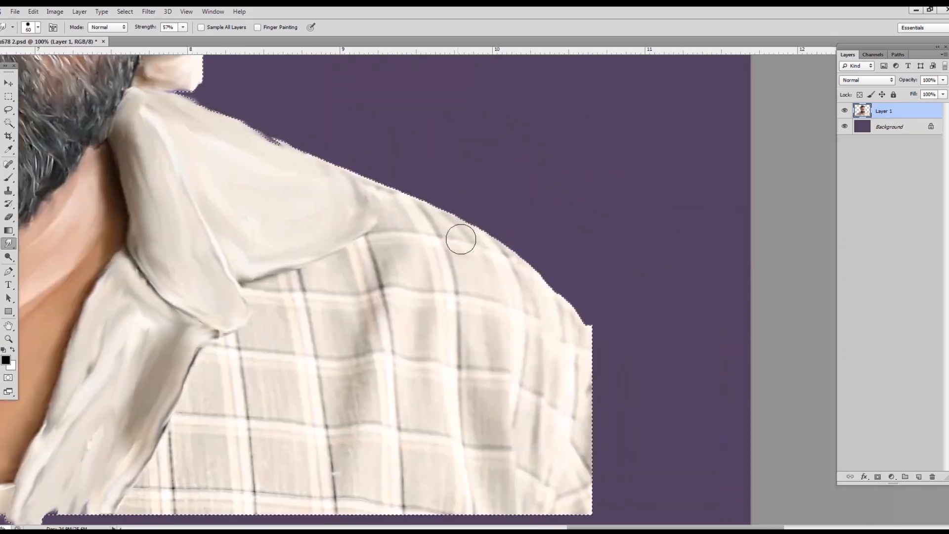
mouse_move(369, 195)
mouse_down()
mouse_move(459, 234)
mouse_move(597, 343)
mouse_up()
mouse_move(368, 284)
mouse_down()
mouse_move(392, 123)
mouse_move(435, 277)
mouse_up()
mouse_move(460, 239)
mouse_down()
mouse_move(324, 286)
mouse_move(201, 497)
mouse_up()
- Smudge the remaining plaid on the right chest and sleeve down to the hem with a larger brush
key(bracketright)
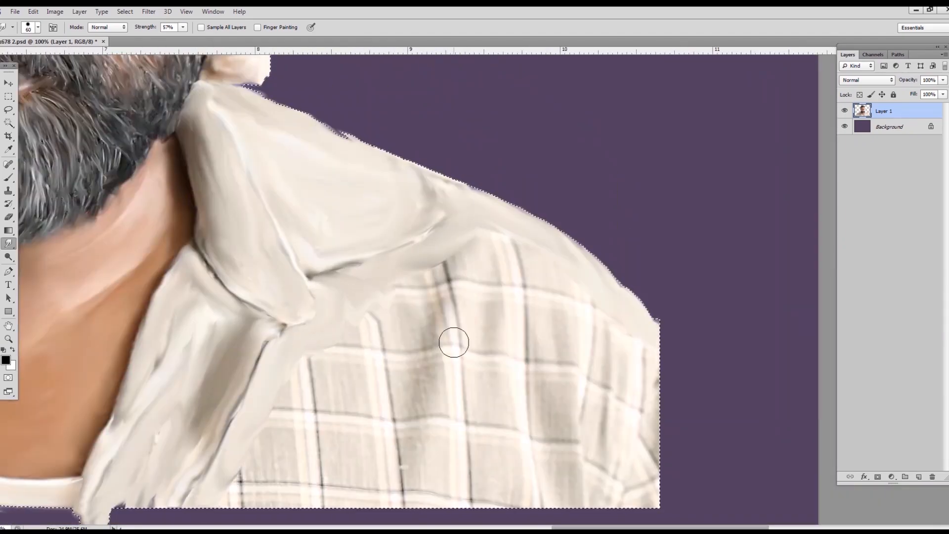
drag(418, 277, 441, 319)
drag(465, 237, 400, 499)
mouse_move(399, 328)
mouse_down()
mouse_move(320, 377)
mouse_move(376, 499)
mouse_move(245, 483)
mouse_move(321, 454)
mouse_up()
mouse_move(489, 274)
mouse_down()
mouse_move(568, 292)
mouse_move(642, 435)
mouse_up()
drag(566, 316, 573, 494)
mouse_move(504, 291)
mouse_down()
mouse_move(483, 305)
mouse_move(432, 464)
mouse_move(529, 460)
mouse_move(539, 497)
mouse_up()
key(ctrl+minus)
key(ctrl+minus)
key(ctrl+minus)
key(ctrl+minus)
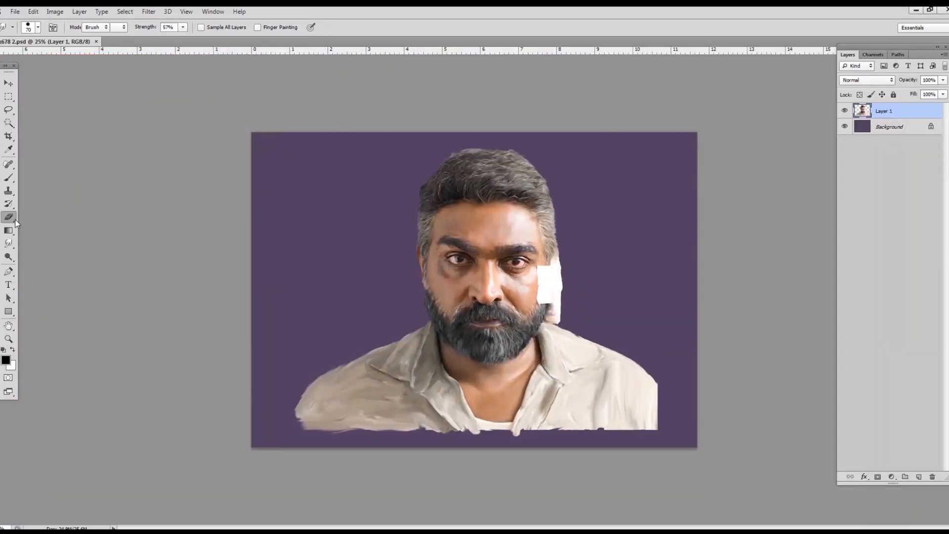
- Fade out the shirt's lower edge from the left sleeve across the hem with a large soft eraser
key(ctrl+plus)
key(ctrl+plus)
drag(513, 206, 563, 69)
right_click(420, 300)
click(493, 371)
click(626, 39)
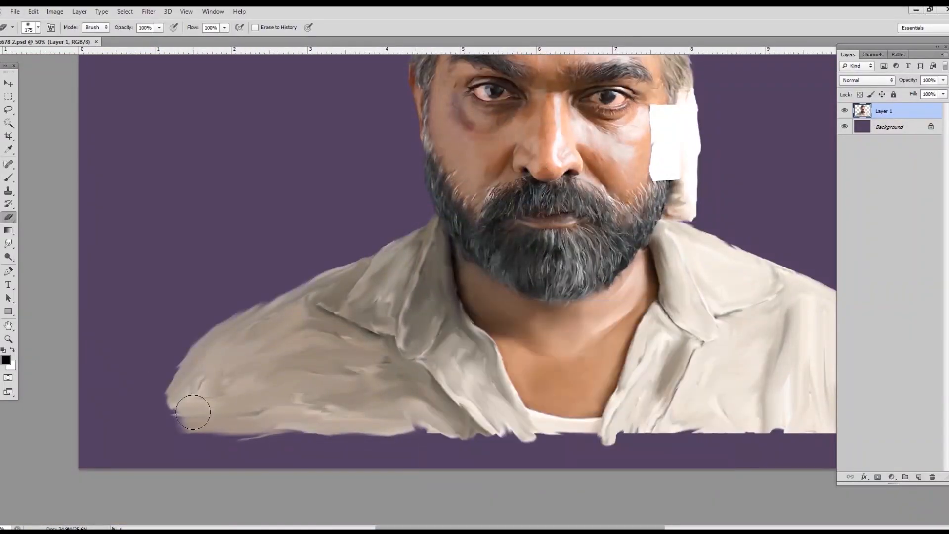
key(bracketright)
key(bracketright)
key(bracketright)
key(bracketright)
key(bracketright)
key(bracketright)
mouse_move(192, 412)
mouse_down()
mouse_move(213, 425)
mouse_move(509, 462)
mouse_move(674, 454)
mouse_move(751, 426)
mouse_up()
- Fade out the right sleeve edge and the lower right part of the shirt with a 700 px eraser
drag(755, 415, 422, 393)
key(bracketright)
key(bracketright)
key(bracketright)
mouse_move(590, 398)
mouse_down()
mouse_move(466, 440)
mouse_move(438, 438)
mouse_up()
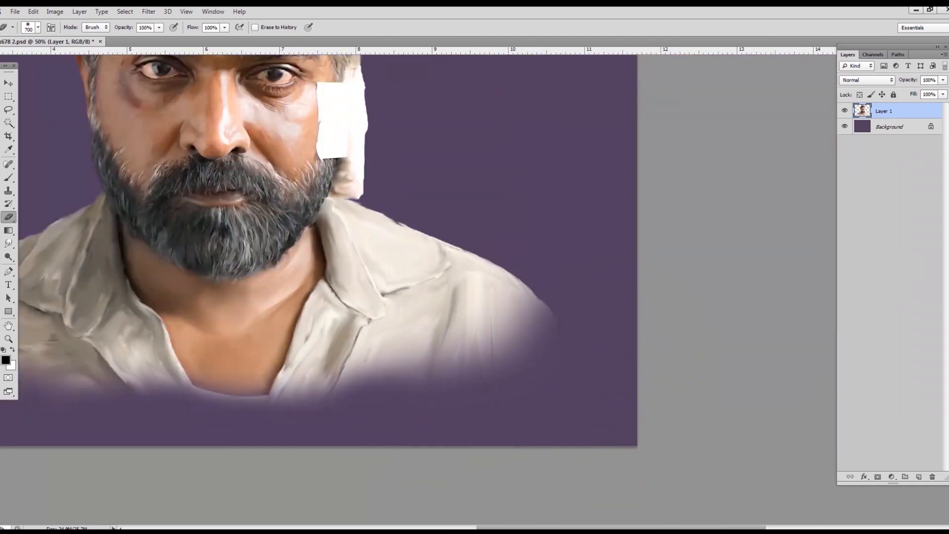
key(ctrl+minus)
key(ctrl+minus)
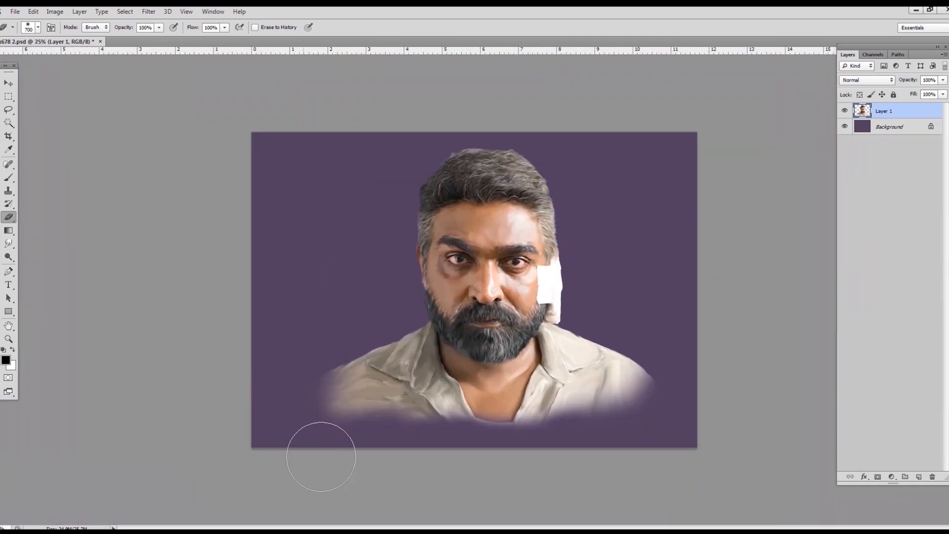
- Enlarge the portrait on Layer 1 slightly from its lower-left corner with Free Transform
click(7, 82)
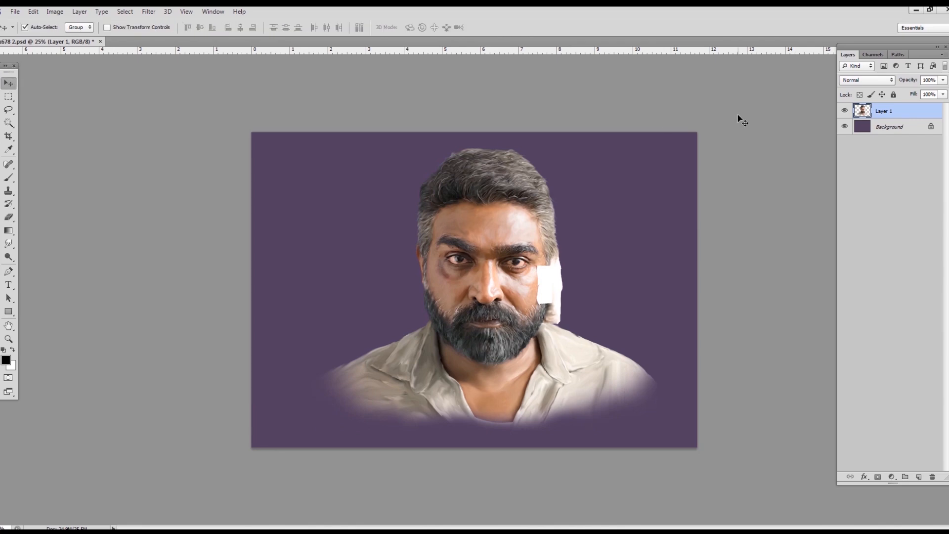
key(ctrl+t)
drag(306, 435, 299, 440)
click(499, 28)
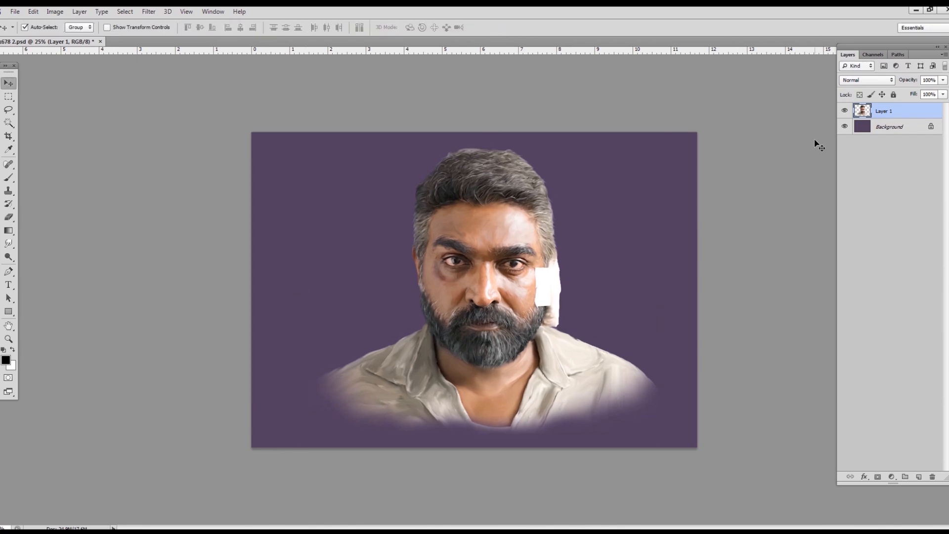
- Create a new layer above the portrait and set the foreground color to the pale lilac f8dafa
key(ctrl+shift+alt+n)
key(ctrl+plus)
click(8, 149)
click(6, 359)
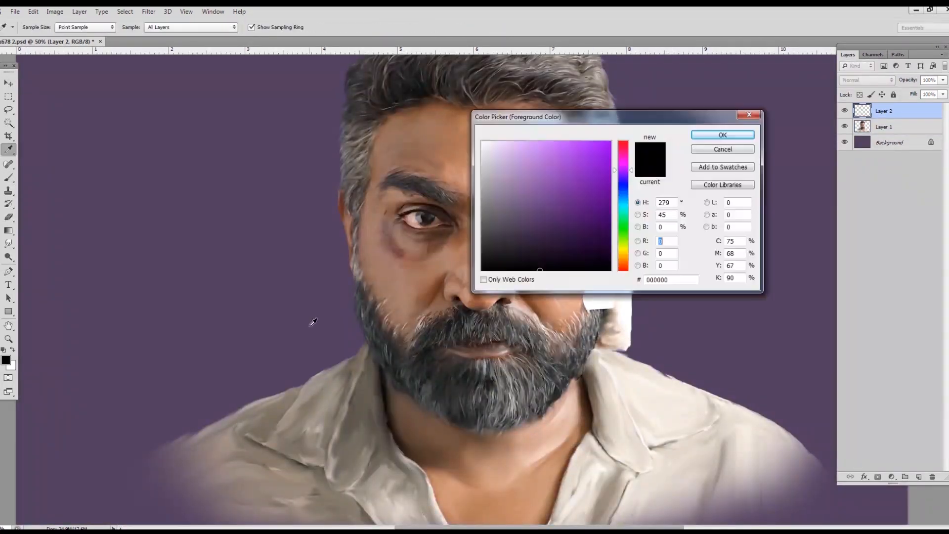
click(623, 267)
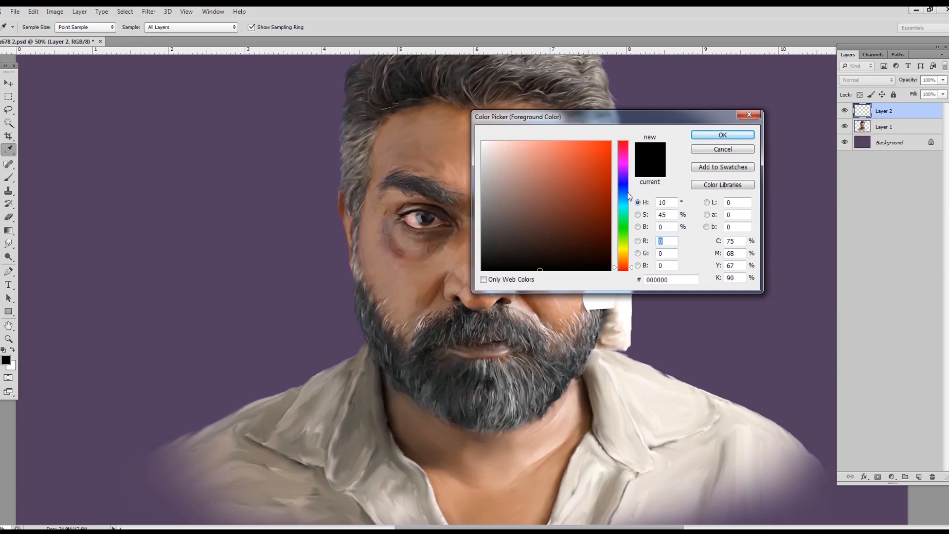
click(508, 141)
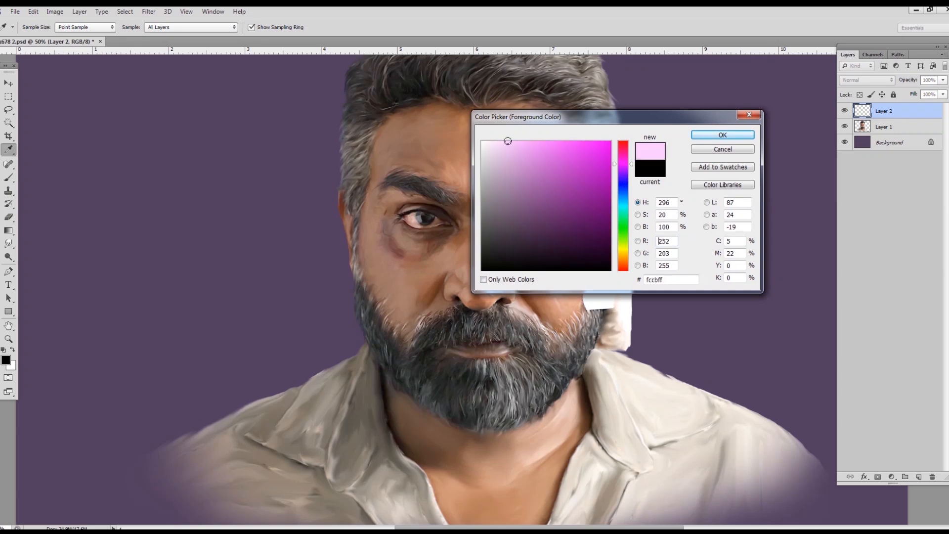
click(740, 139)
- Set the new layer's blend mode to Color and the brush opacity to 26%
key(b)
click(865, 80)
click(862, 333)
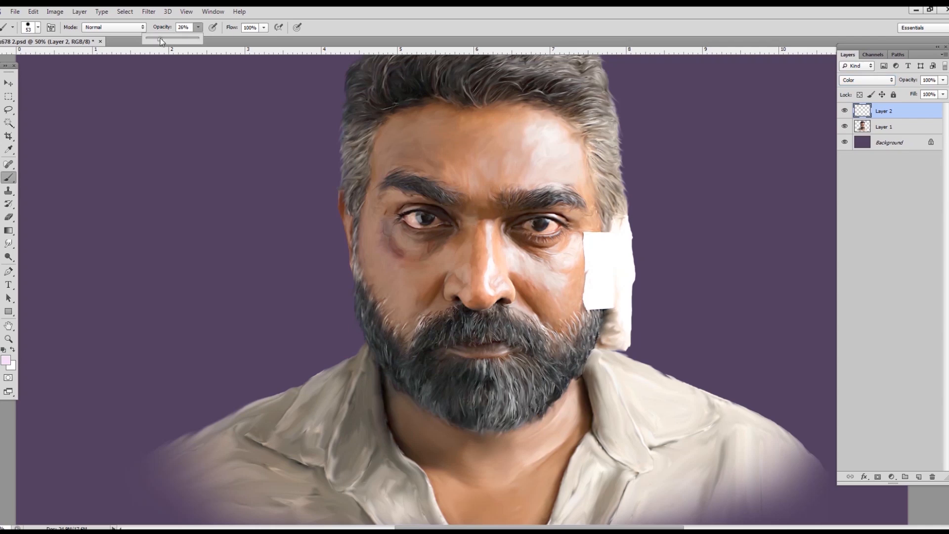
- Paint a pale lilac tint over the cheeks and forehead on the Color layer
key(ctrl+plus)
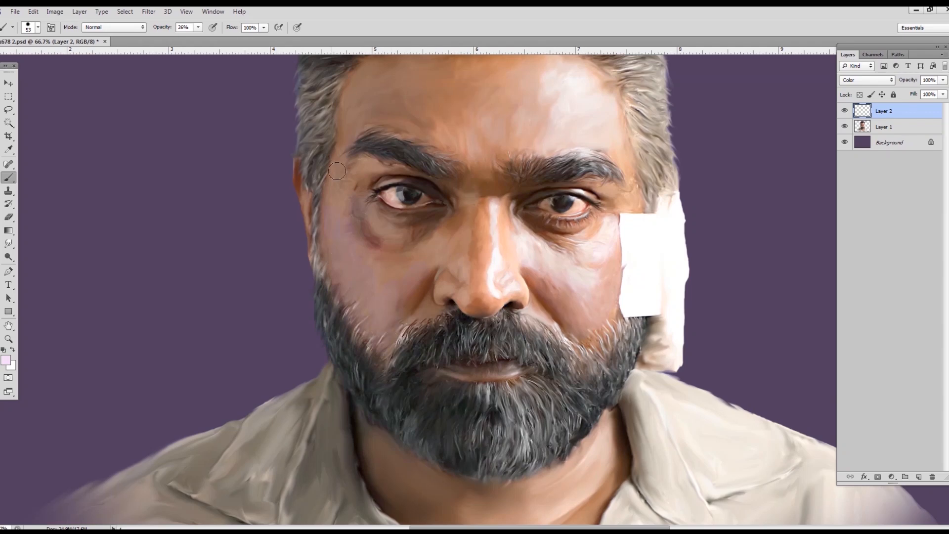
drag(556, 214, 580, 338)
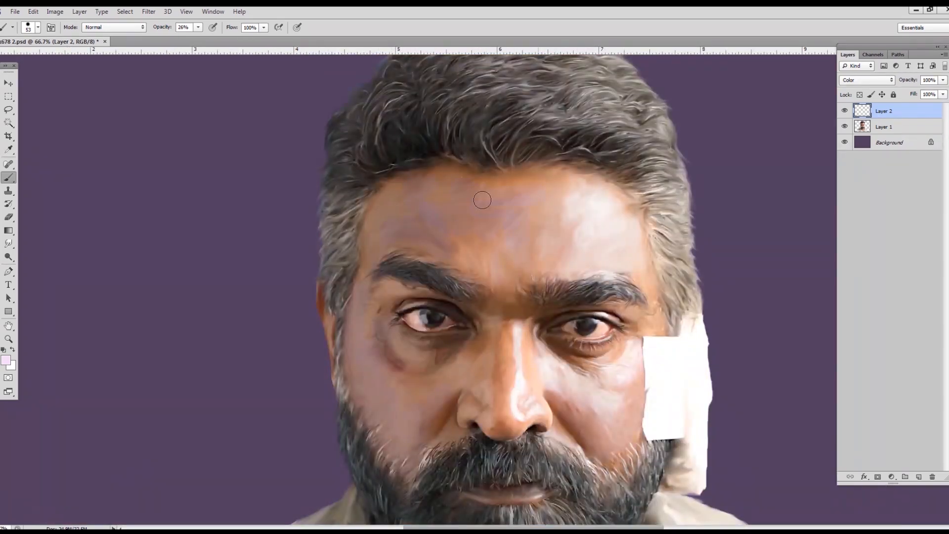
drag(525, 208, 509, 177)
- Change the foreground color to salmon pink and tint the nose, cheeks, eye areas and forehead with it
click(6, 364)
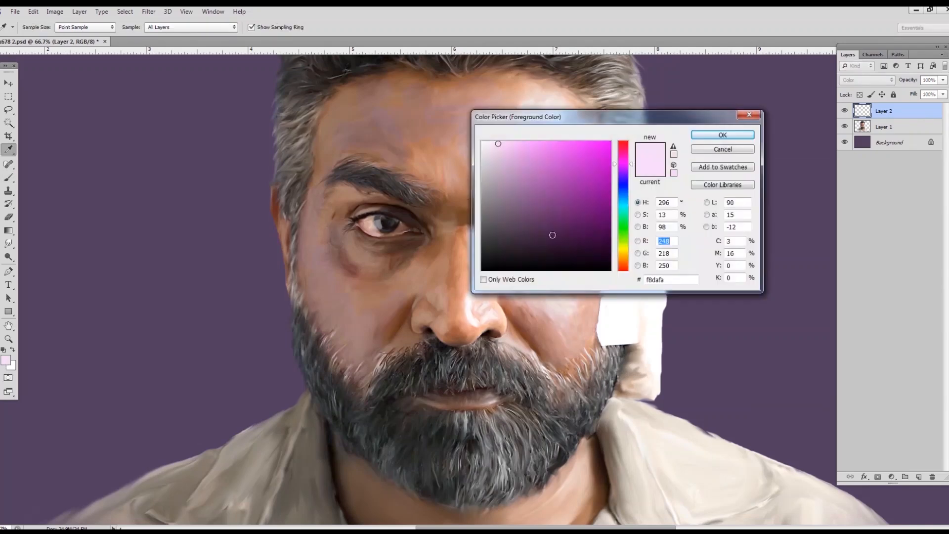
drag(629, 151, 623, 141)
click(529, 140)
click(703, 137)
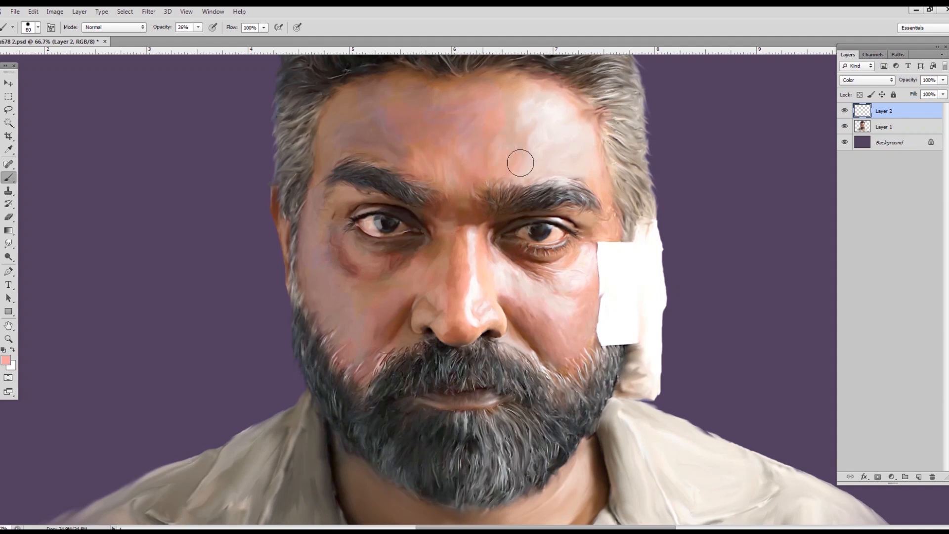
- Tint the neck and upper chest with the salmon pink brush at 80 px
right_click(432, 207)
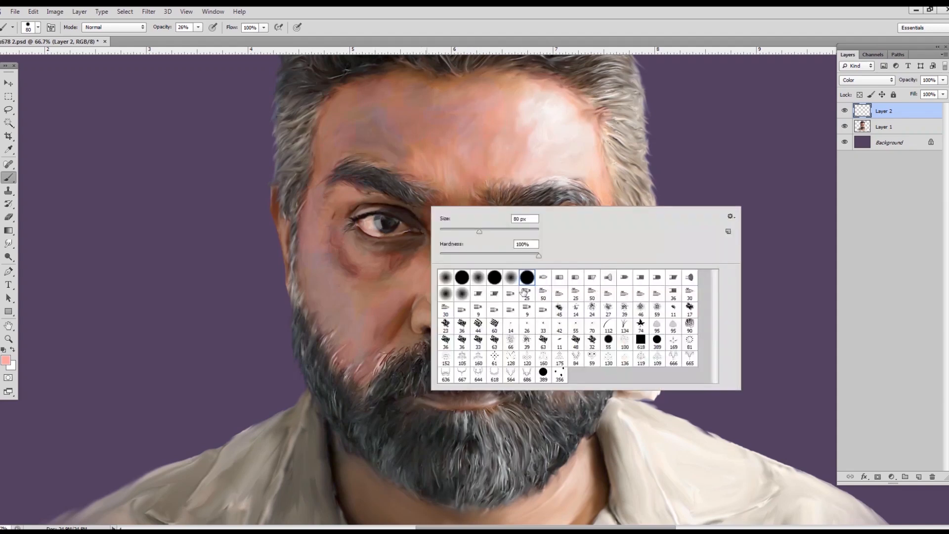
click(553, 34)
drag(445, 408, 388, 216)
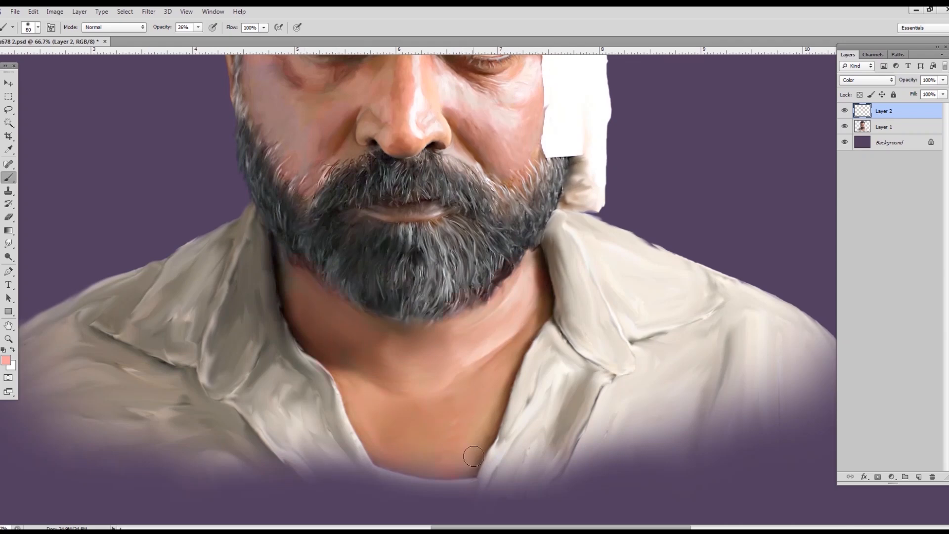
drag(490, 364, 503, 434)
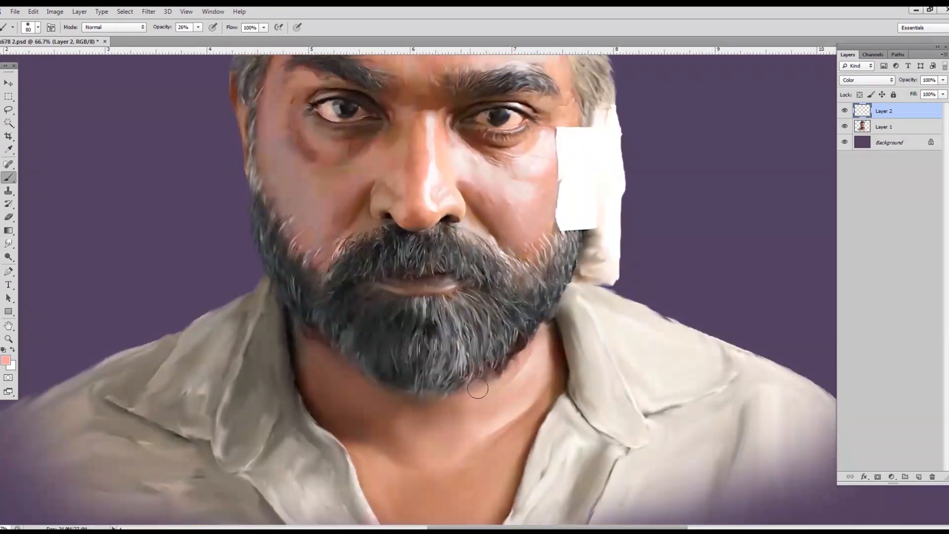
- Erase the color tint that spills over the beard with a 90 px eraser
key(e)
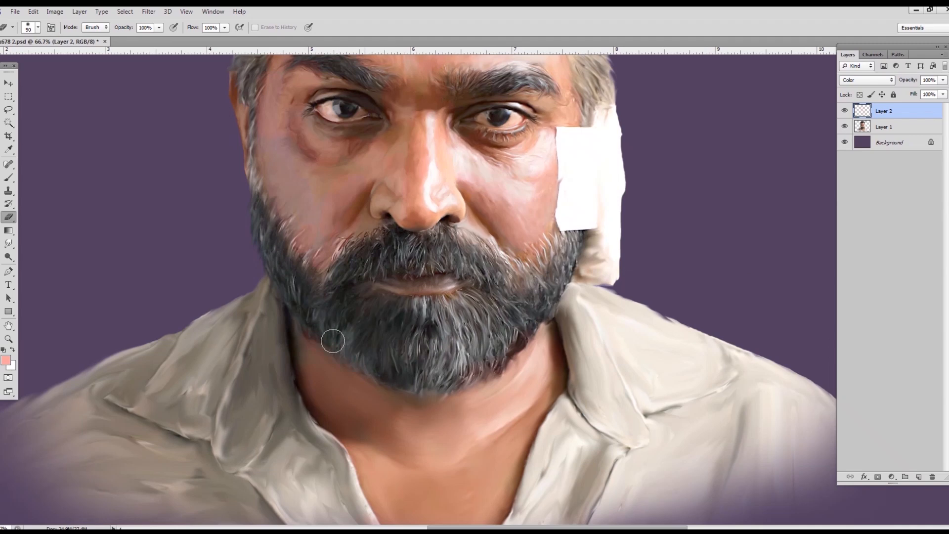
drag(628, 222, 691, 361)
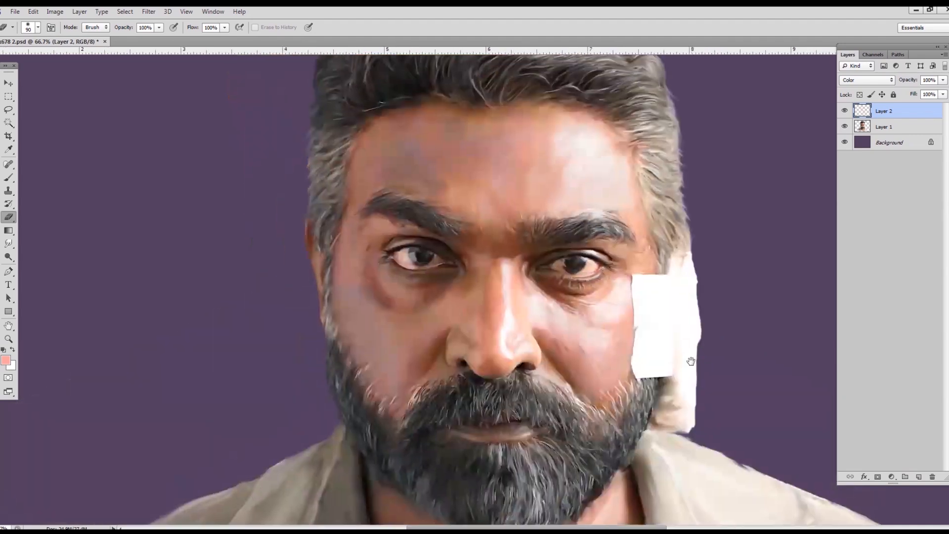
- Add more salmon pink tint around the nose, between the eyebrows and on the forehead with the brush
key(ctrl+plus)
drag(649, 323, 575, 341)
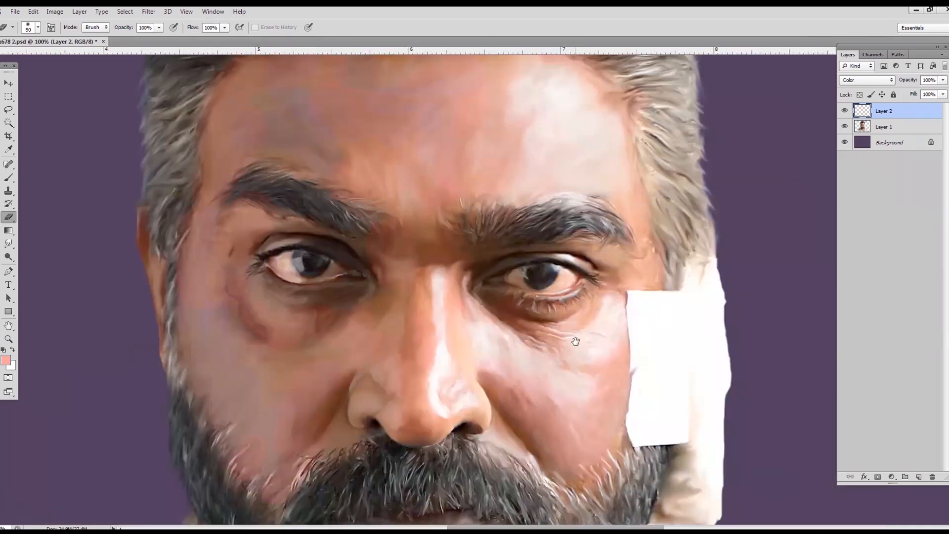
click(6, 179)
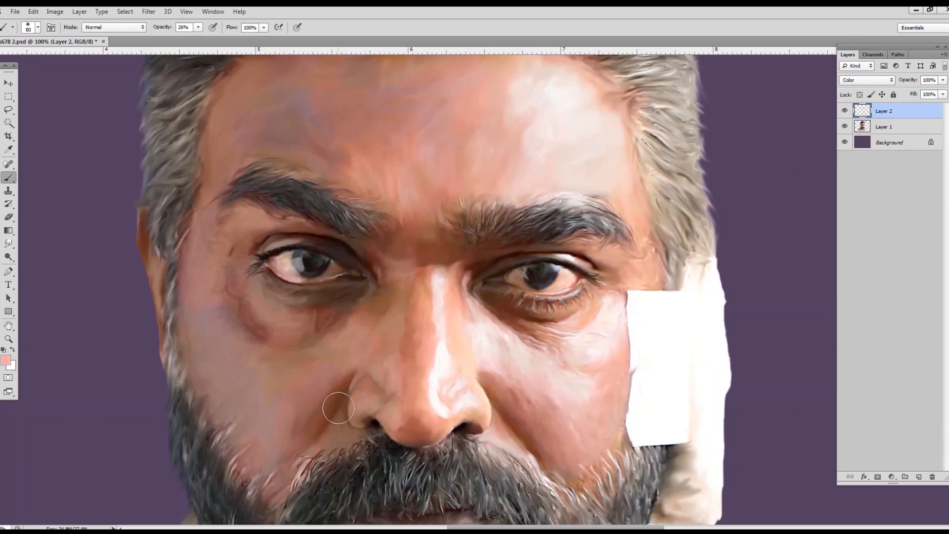
key(ctrl+minus)
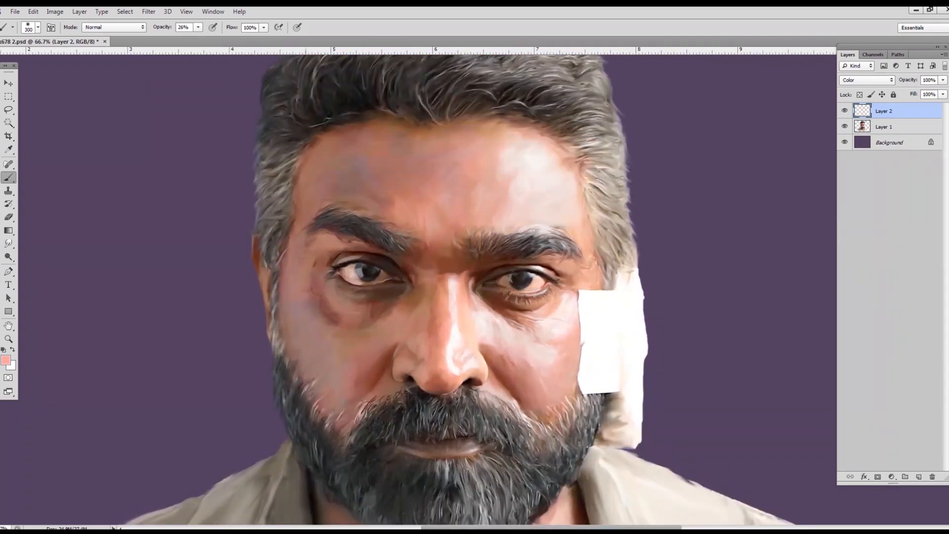
- Enlarge the brush to 400 px and load the outline of Layer 1 as a selection
key(])
ctrl+click(856, 130)
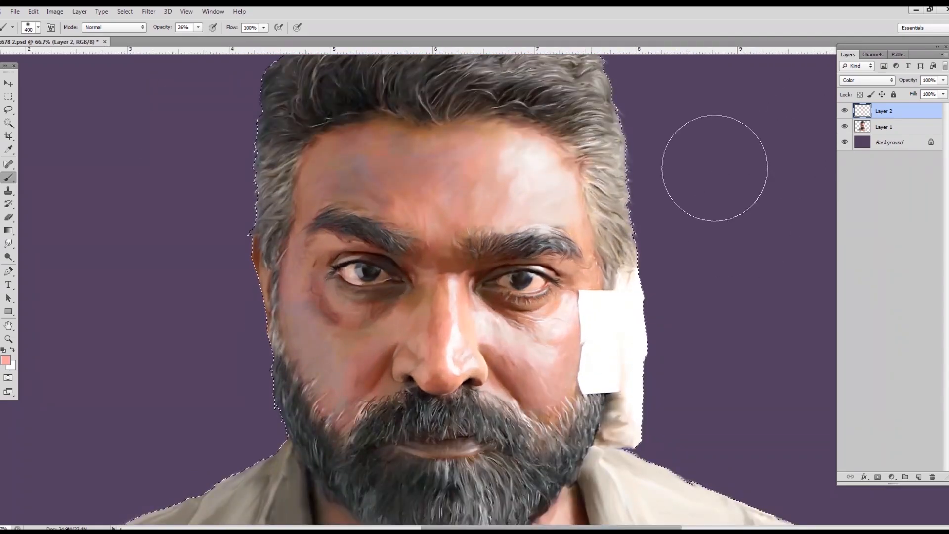
key(ctrl+minus)
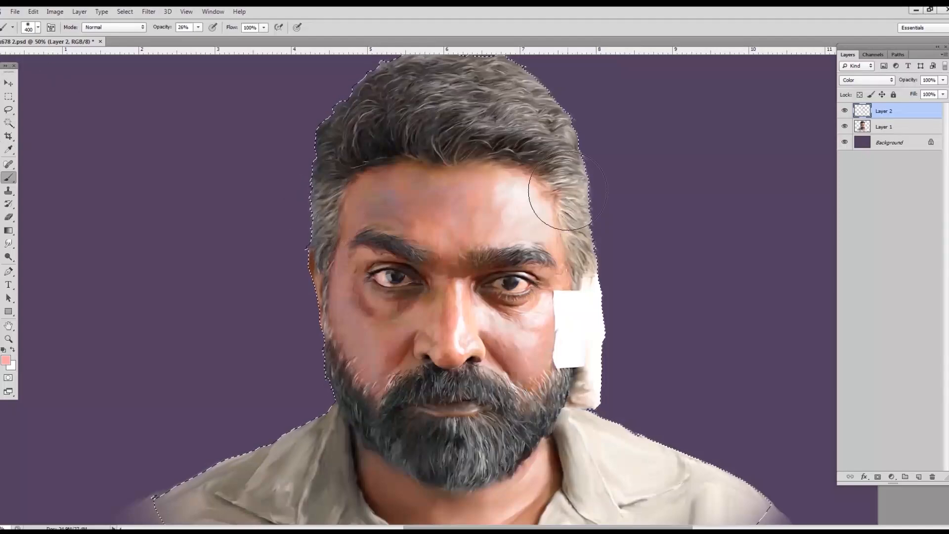
- Change the brush's foreground color to pure red (ff0000) and darken it to a deep red
click(8, 149)
click(6, 360)
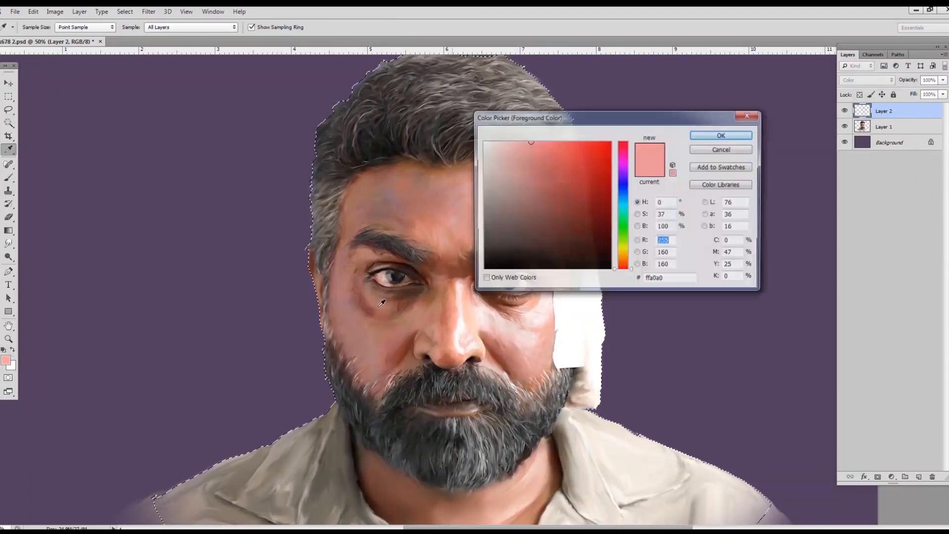
click(611, 142)
click(721, 136)
key(b)
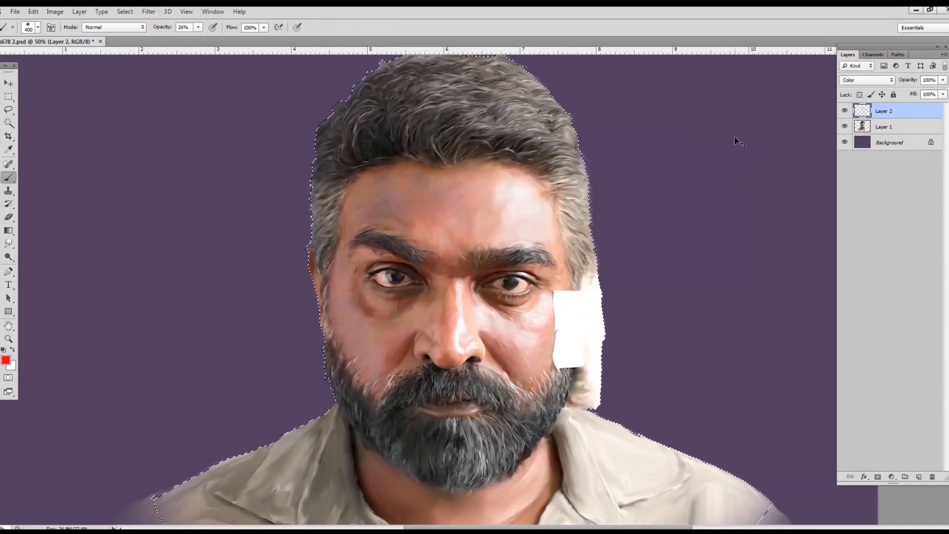
key(ctrl+plus)
key(ctrl+plus)
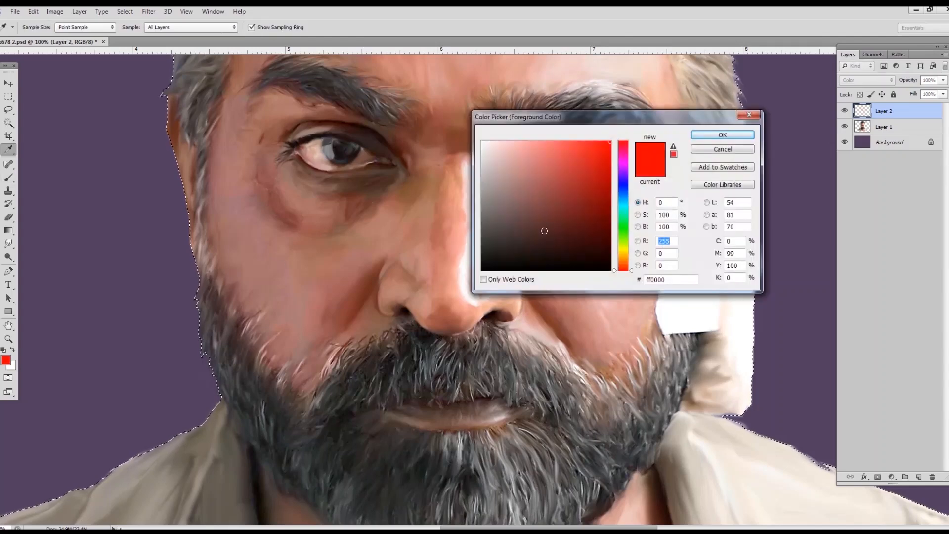
click(603, 233)
click(720, 136)
key(b)
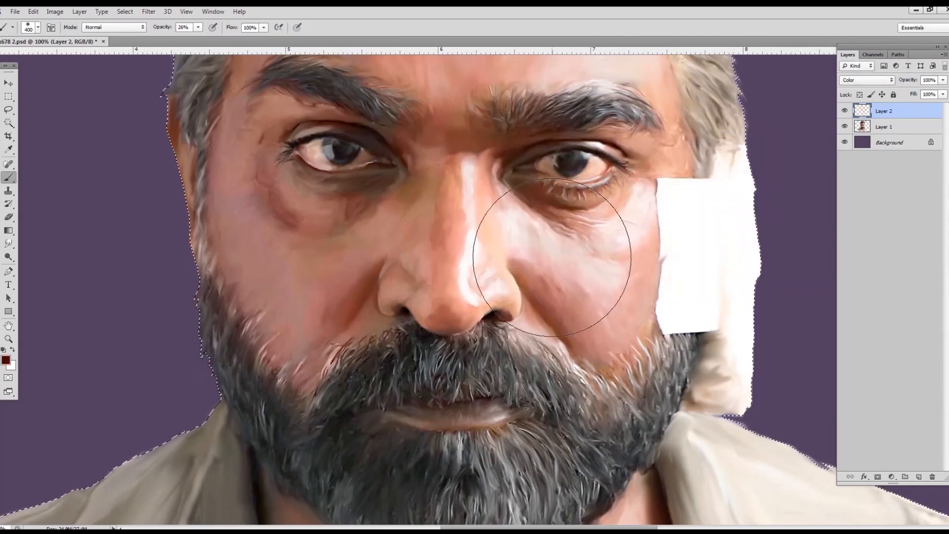
- Reduce the brush size to 60 px for detail work on the cheek
key(bracketleft)
key(bracketleft)
key(bracketleft)
key(bracketleft)
key(bracketleft)
key(bracketleft)
key(bracketleft)
key(bracketleft)
key(bracketleft)
key(bracketleft)
key(bracketleft)
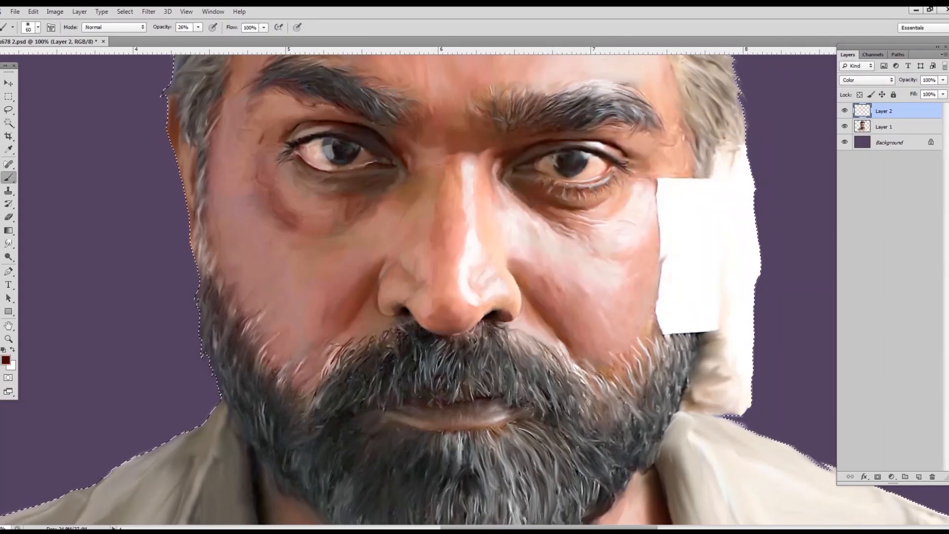
- Shift the foreground color from deep red to a dark orange-brown
click(7, 362)
click(623, 266)
click(600, 227)
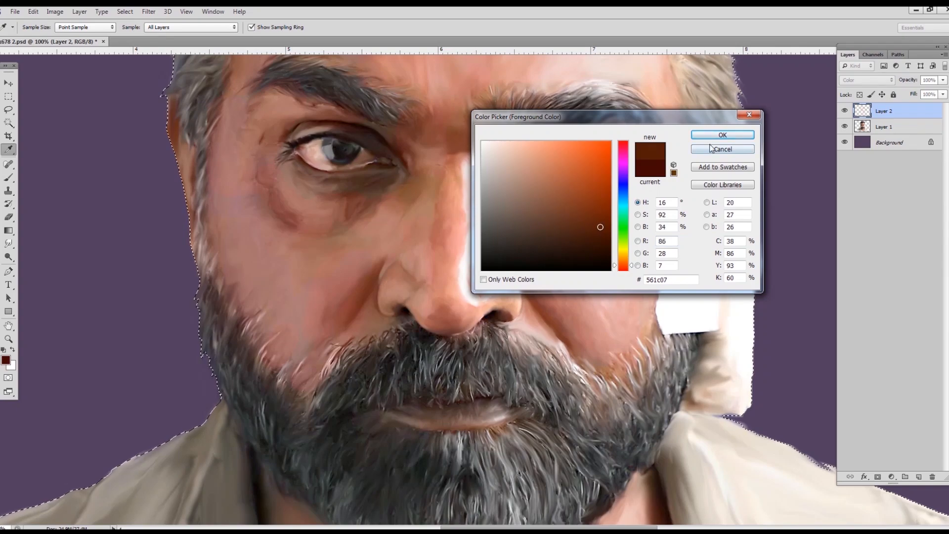
click(710, 147)
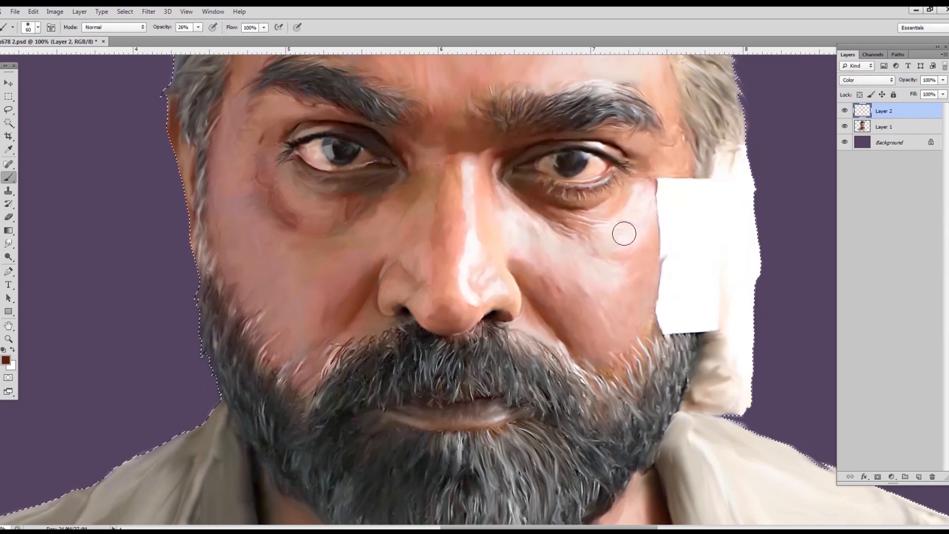
scroll(720, 165, down, 3)
scroll(720, 165, up, 3)
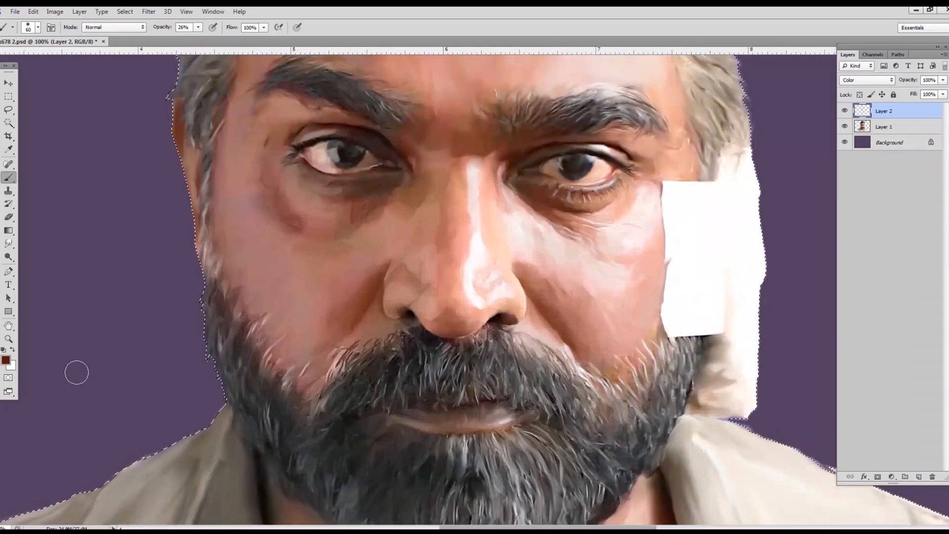
- Set the foreground color to a light pink (fb89b4) and return to the brush
click(6, 360)
click(307, 290)
click(622, 151)
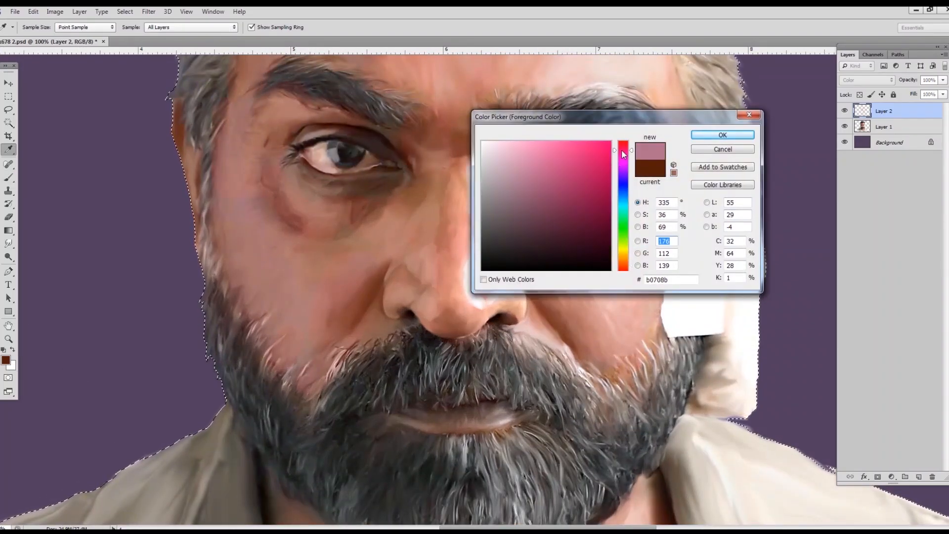
click(540, 143)
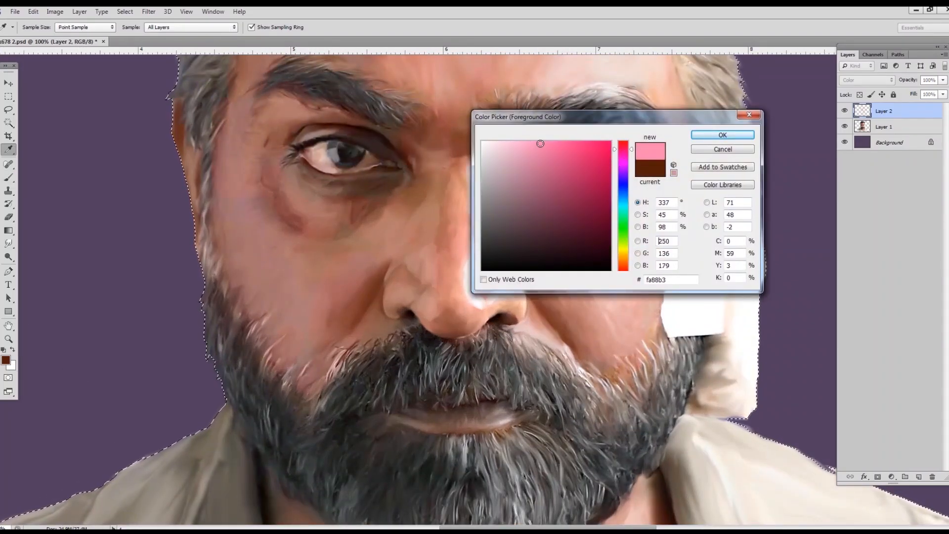
click(722, 135)
key(b)
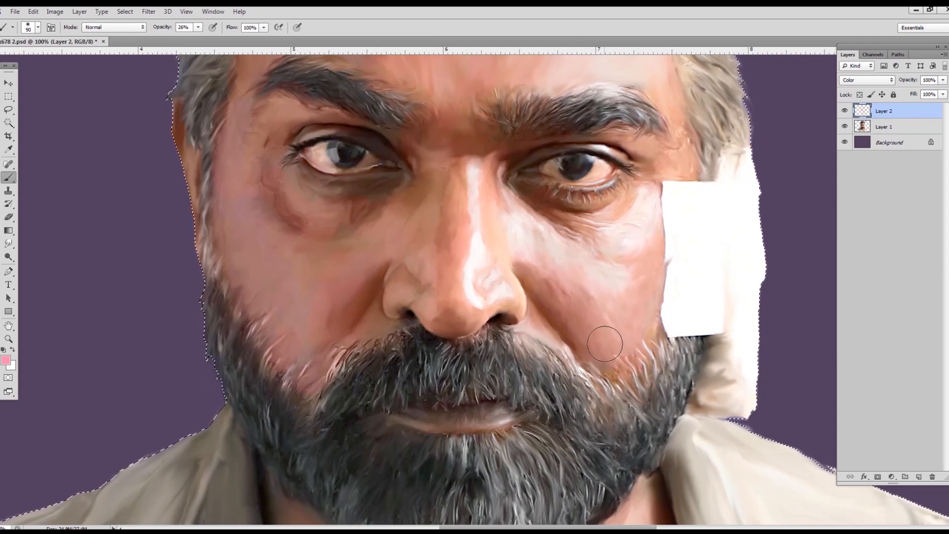
- Lower the brush opacity to 13% and tint the cheeks, nose and forehead pink with the 90 px brush
click(198, 27)
drag(198, 39, 191, 38)
drag(557, 239, 603, 303)
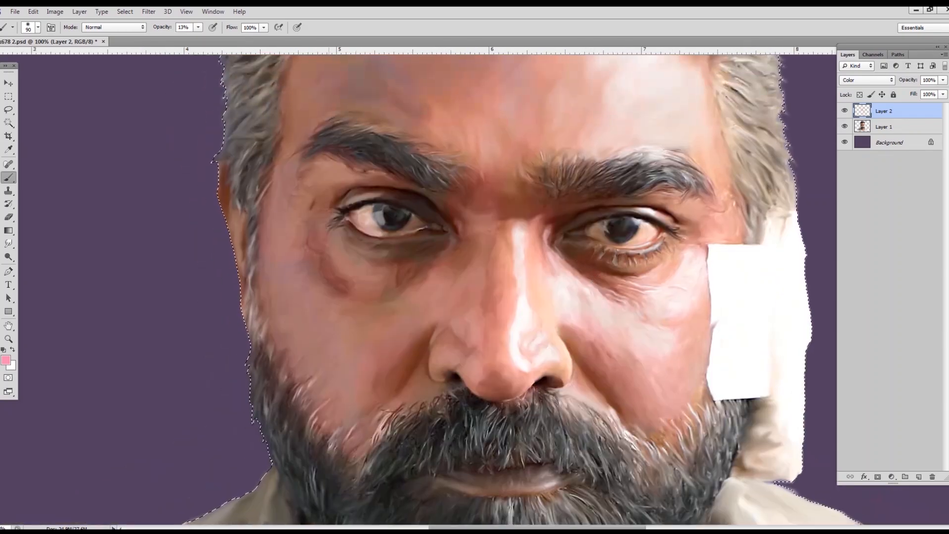
drag(521, 107, 493, 237)
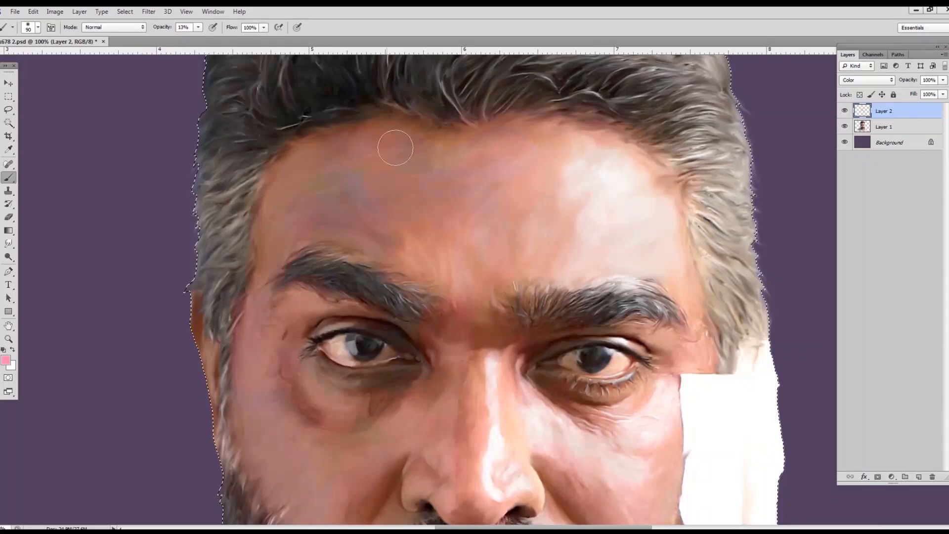
drag(552, 442, 489, 231)
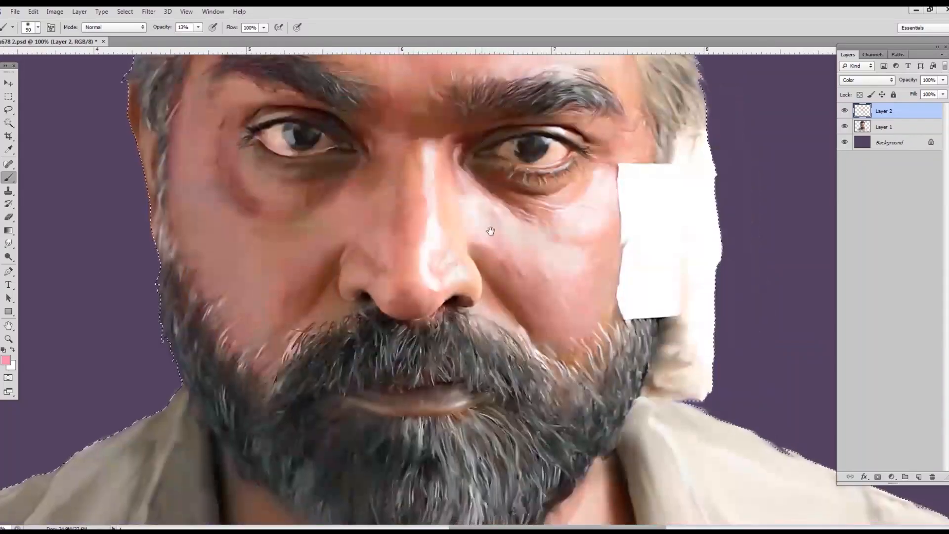
drag(347, 403, 360, 279)
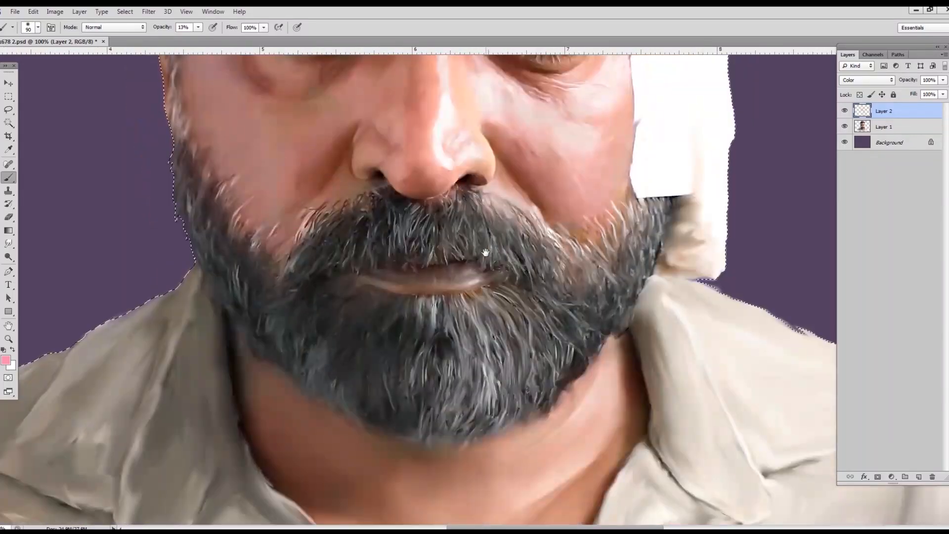
- Reduce the brush to 45 px and tint the lips pink
key(bracketleft)
key(bracketleft)
key(bracketleft)
key(bracketleft)
key(bracketleft)
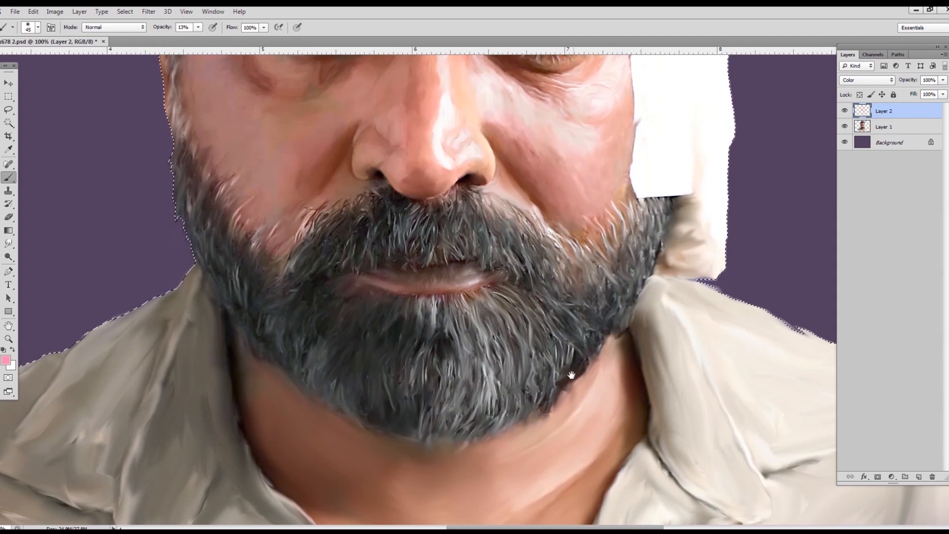
- Enlarge the brush to 80 px and tint the neck and upper chest pink
drag(539, 494, 534, 328)
key(bracketright)
key(bracketright)
key(bracketright)
key(bracketright)
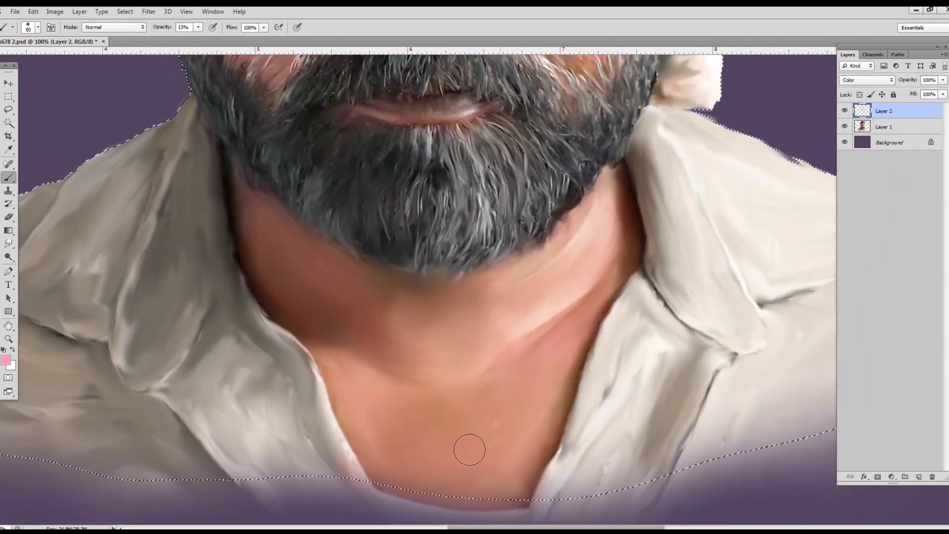
drag(554, 178, 642, 504)
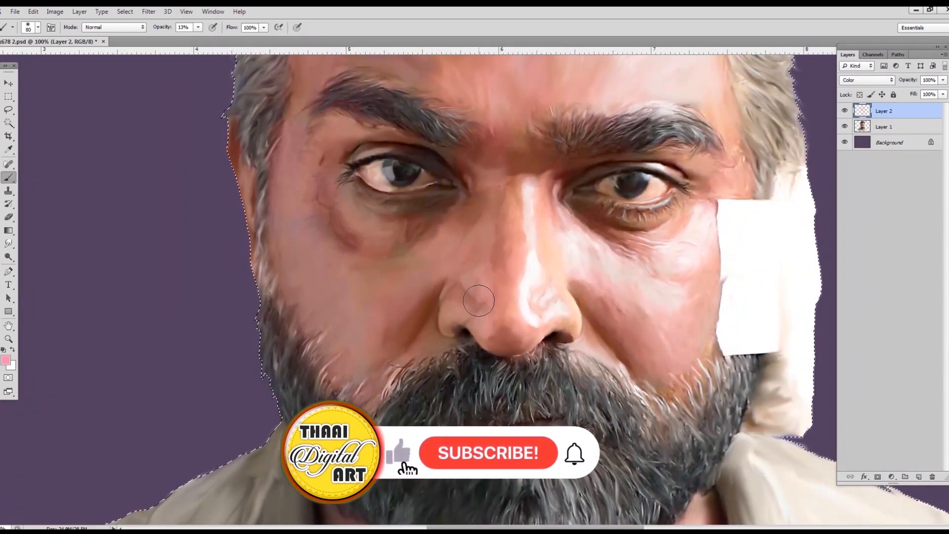
- Set the foreground color to a bright orange-red (ff2a00)
scroll(478, 301, down, 3)
scroll(483, 306, up, 1)
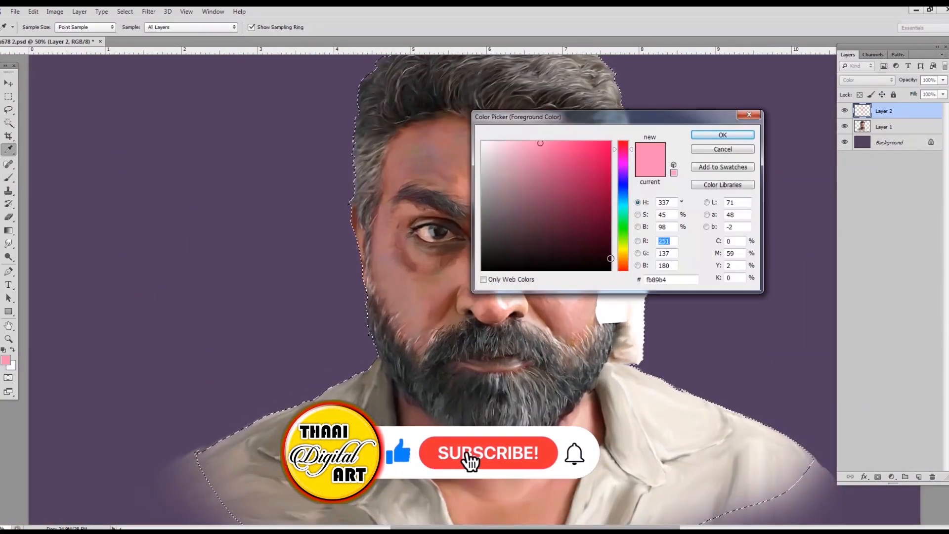
click(623, 267)
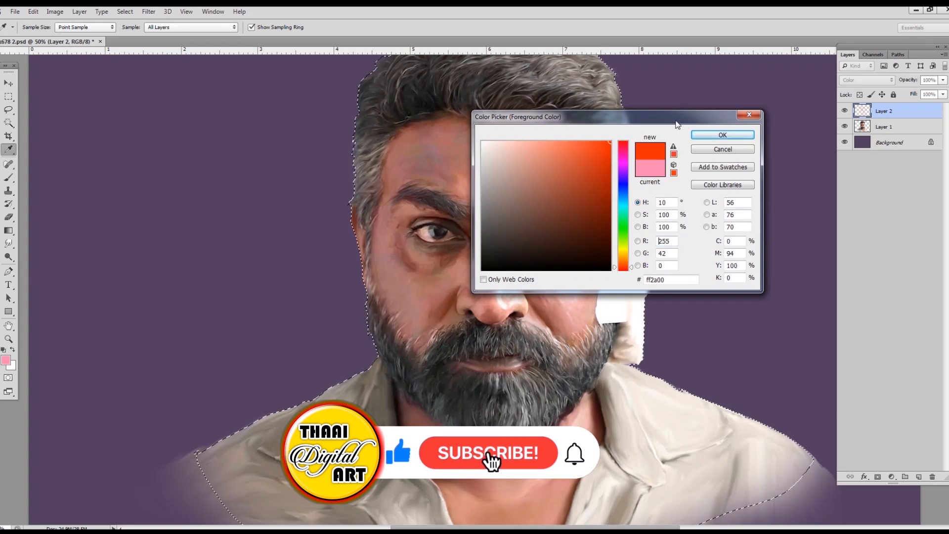
key(Return)
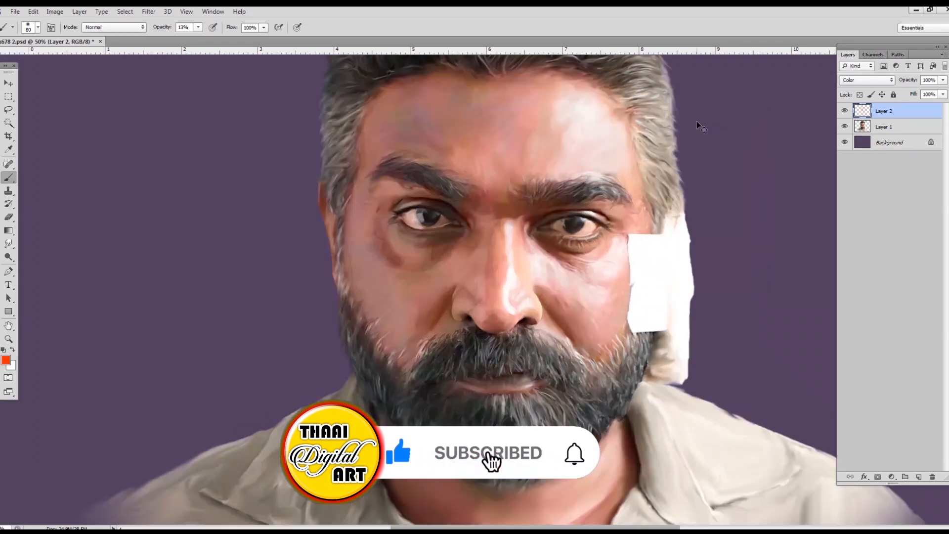
scroll(720, 318, up, 2)
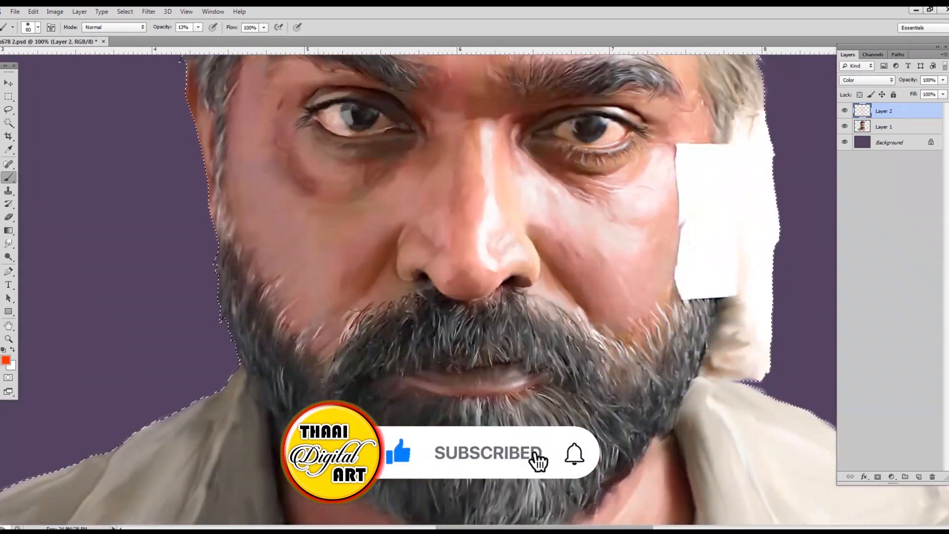
- Add a new layer above Layer 2 in Color blend mode and lower the brush opacity to 11%
click(198, 27)
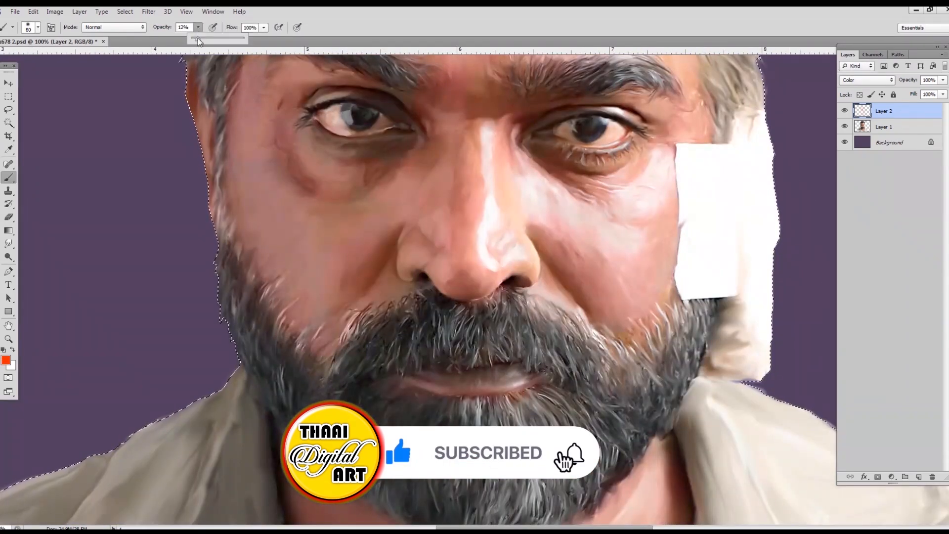
click(918, 476)
click(867, 80)
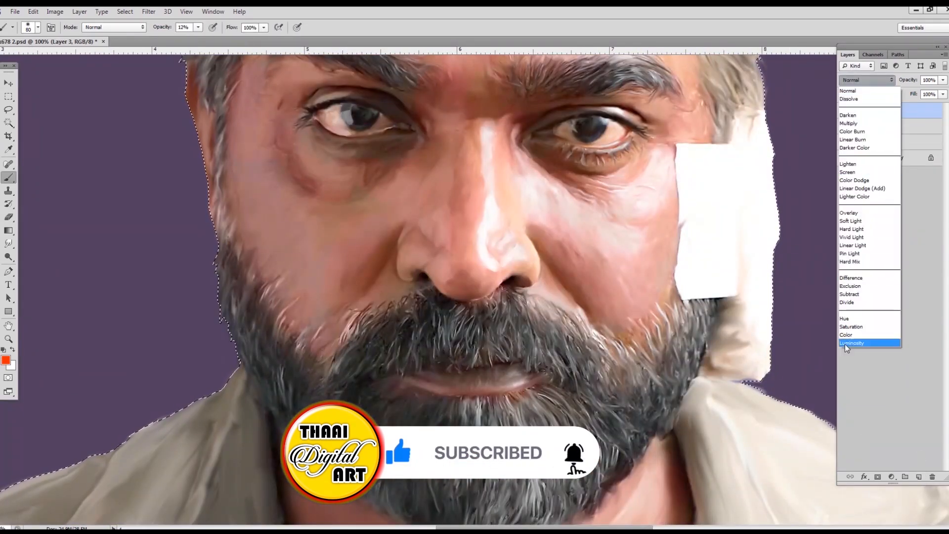
click(846, 334)
click(197, 28)
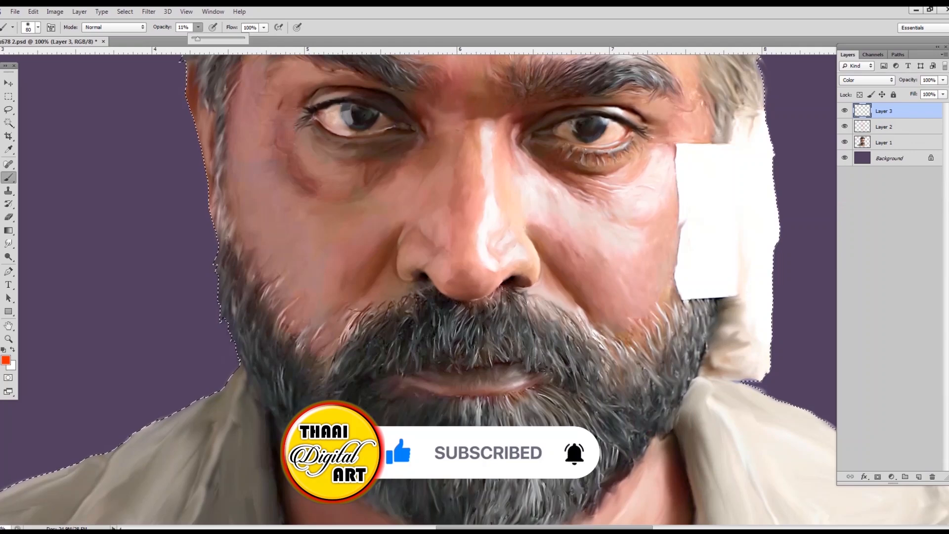
key(Return)
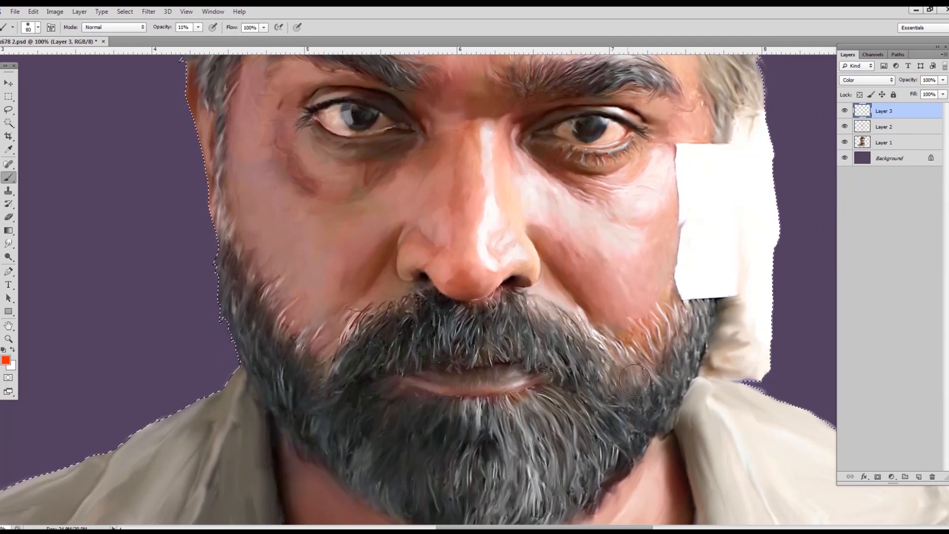
- Tint the nose, cheeks, eye area and forehead orange-red on Layer 3, enlarging the brush from 80 to 100 px
scroll(221, 151, up, 3)
scroll(221, 151, right, 1)
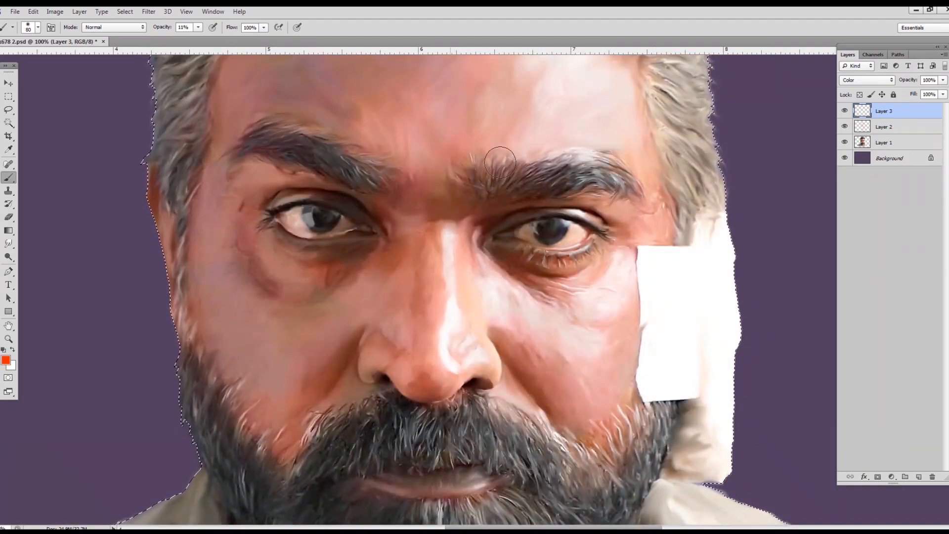
scroll(445, 119, up, 3)
scroll(445, 119, right, 1)
key(bracketright)
key(bracketright)
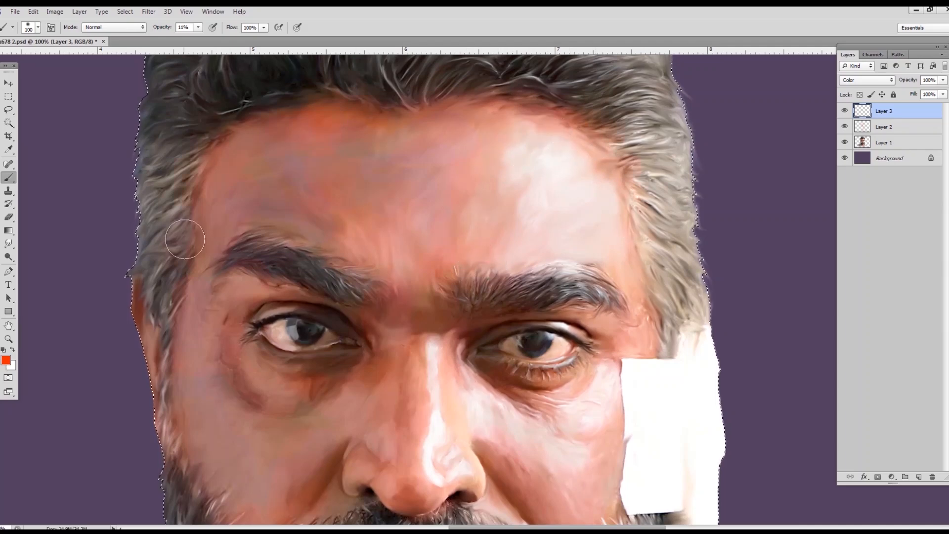
- Erase the orange-red tint that spills over the hair with a 90 px eraser and check the whole portrait
key(e)
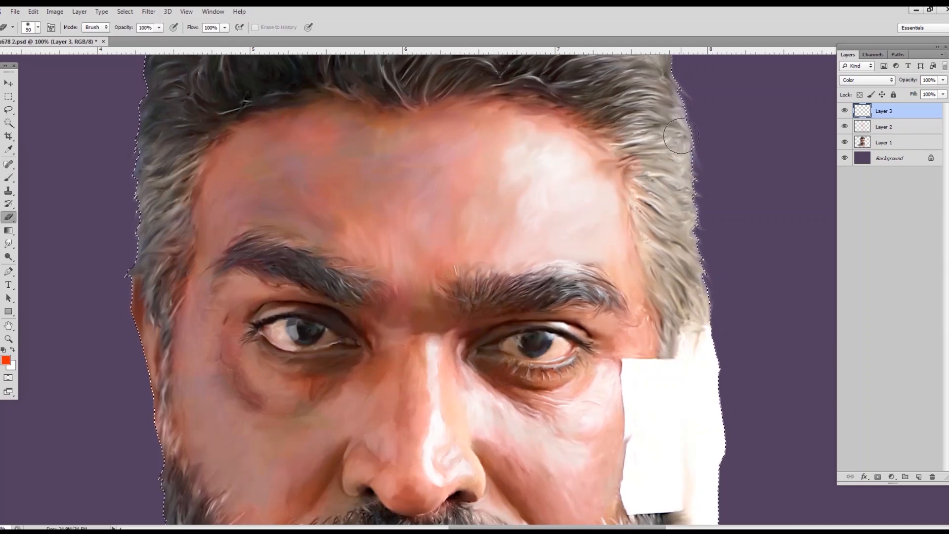
key(ctrl+minus)
key(ctrl+minus)
key(ctrl+minus)
key(ctrl+plus)
key(ctrl+plus)
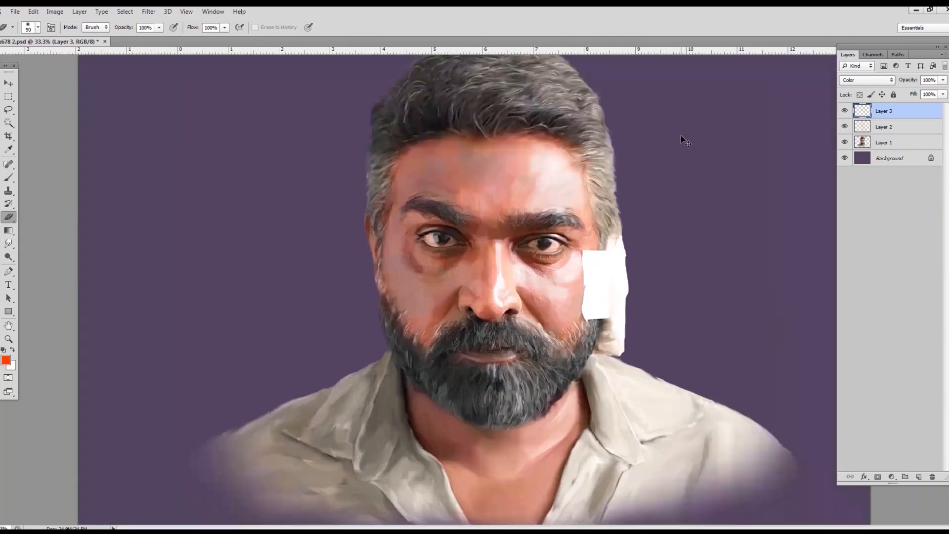
- Merge Layer 2 with Layer 1 using the Move tool, keeping Layer 3 separate
click(8, 83)
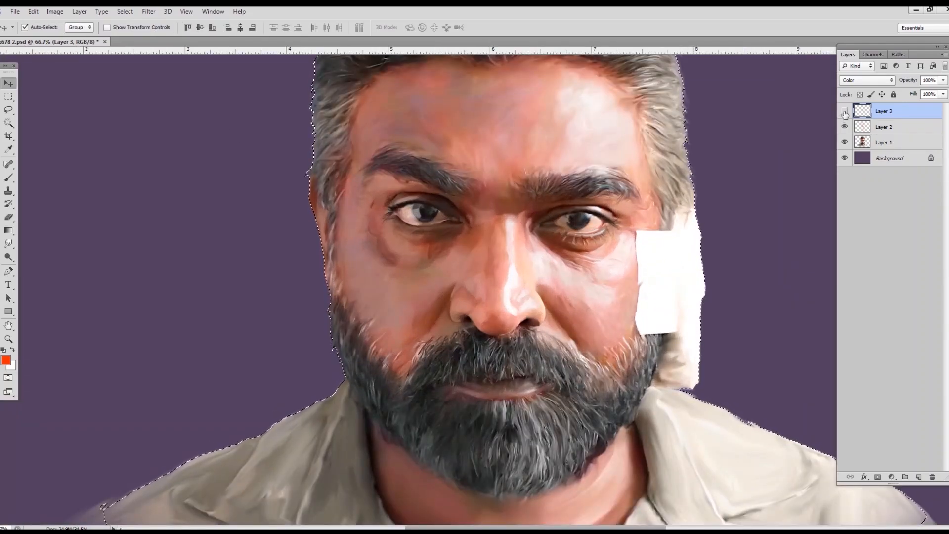
click(884, 127)
shift+click(881, 143)
key(ctrl+e)
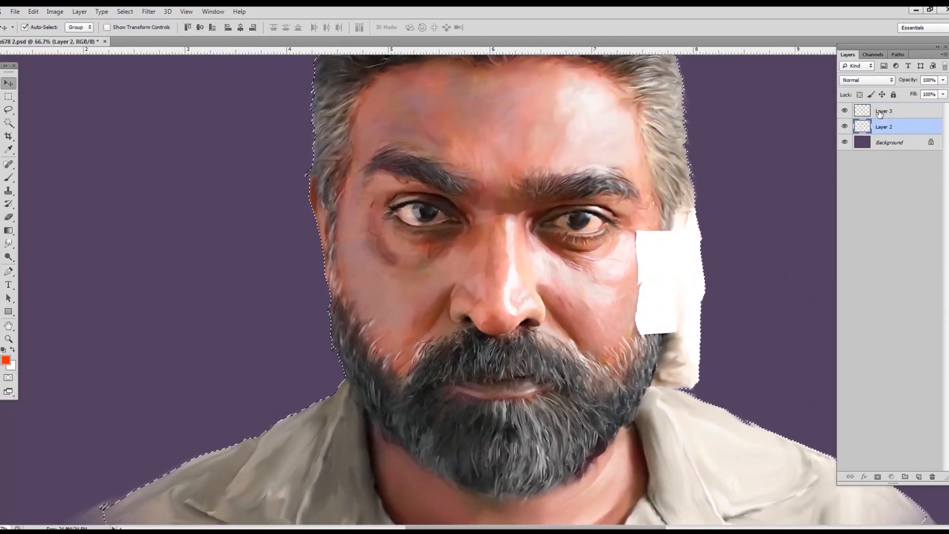
- Try Overlay on Layer 3, set its blend mode to Soft Light and merge it with Layer 2
click(883, 111)
click(866, 79)
click(867, 213)
click(867, 79)
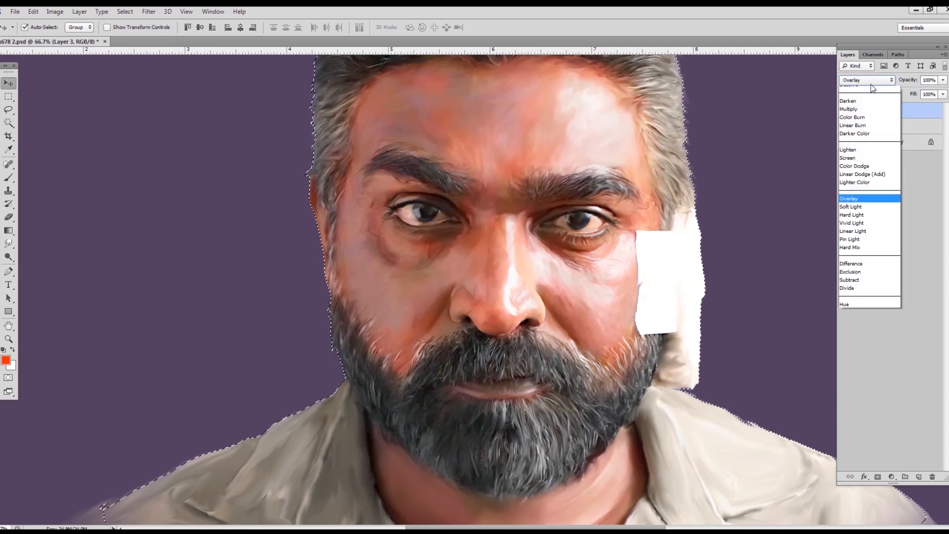
click(862, 220)
click(907, 126)
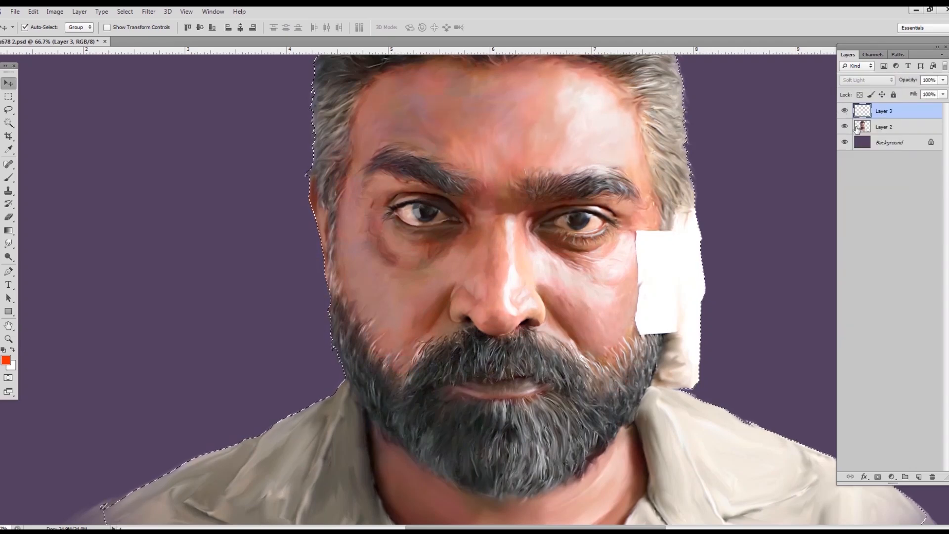
key(ctrl+e)
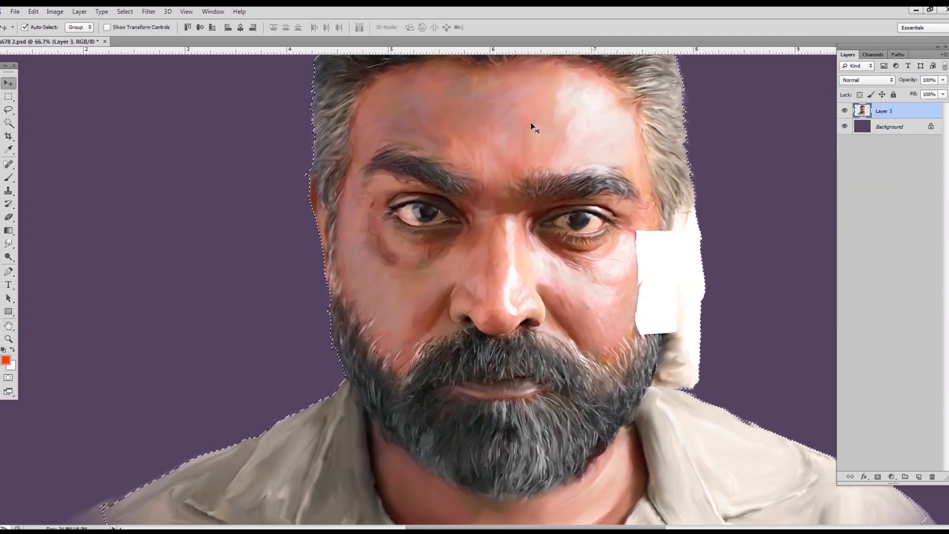
- Add a new layer above the portrait and set its blend mode to Color
click(920, 476)
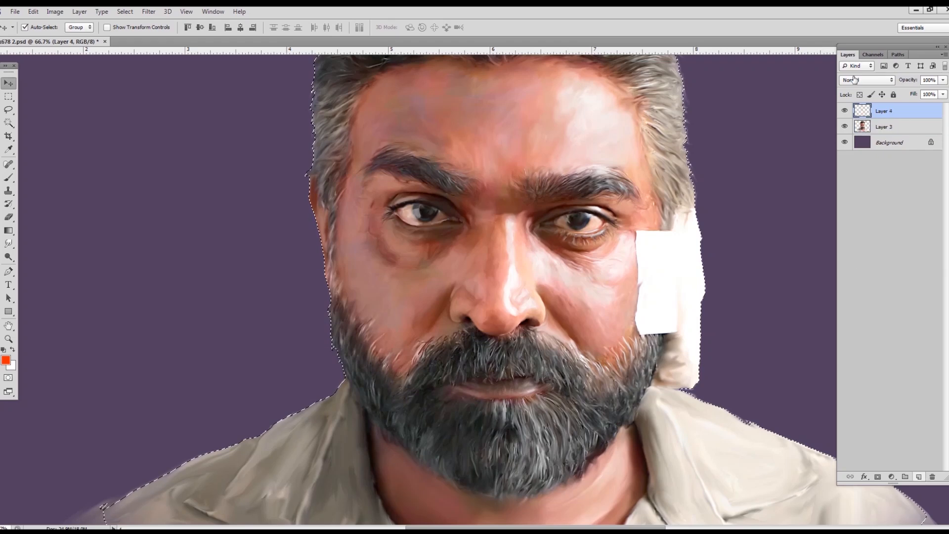
click(867, 80)
click(848, 336)
- Try a bright magenta as the foreground color
click(5, 359)
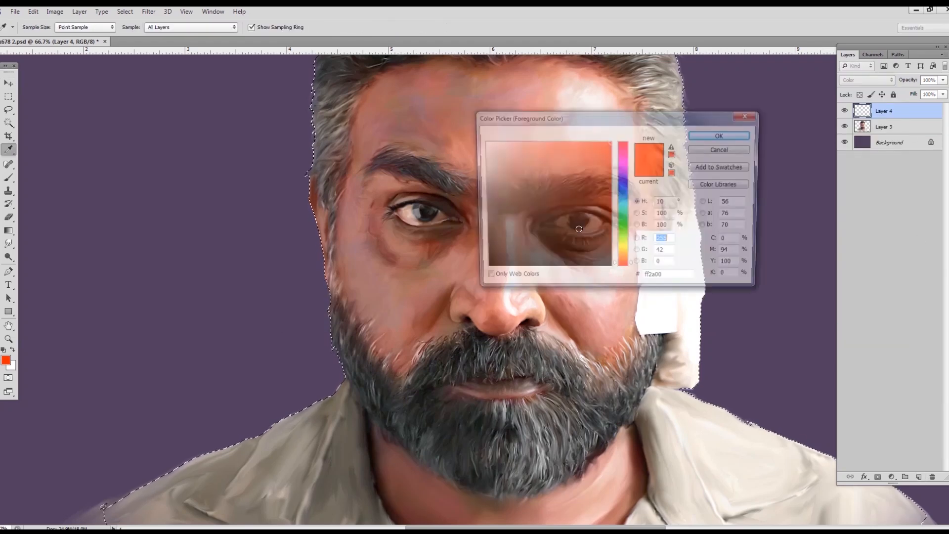
click(623, 143)
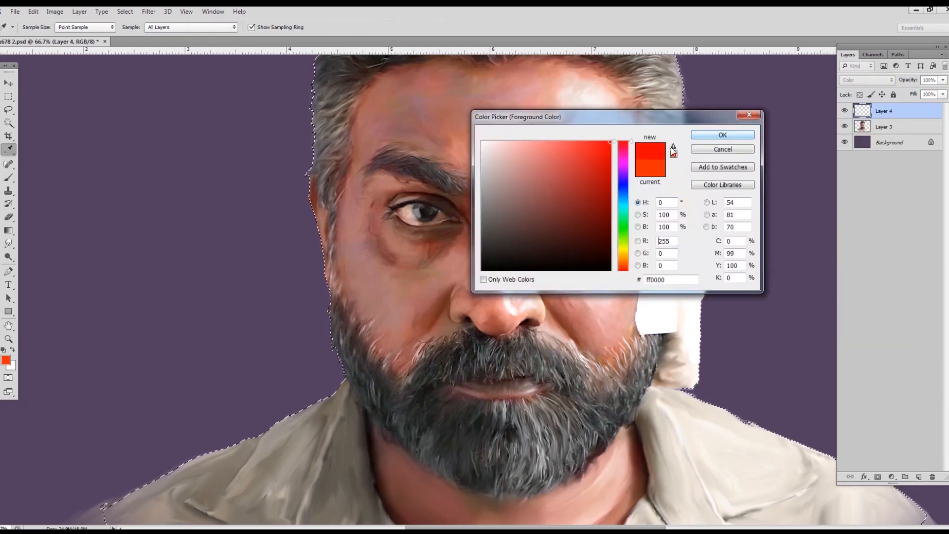
click(618, 162)
click(721, 136)
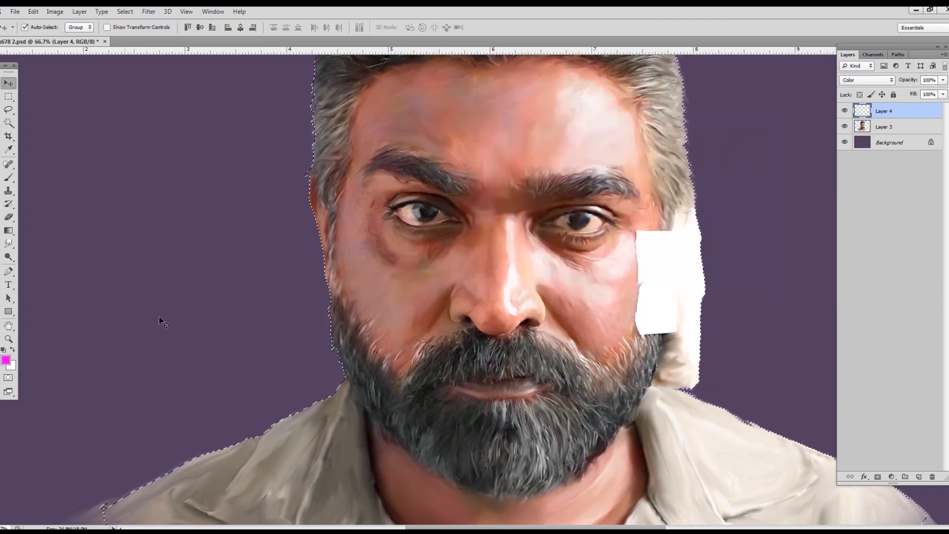
- Choose a pale yellow foreground color and tint the forehead and cheeks on Layer 4 with the brush at 34% opacity
click(5, 359)
click(622, 253)
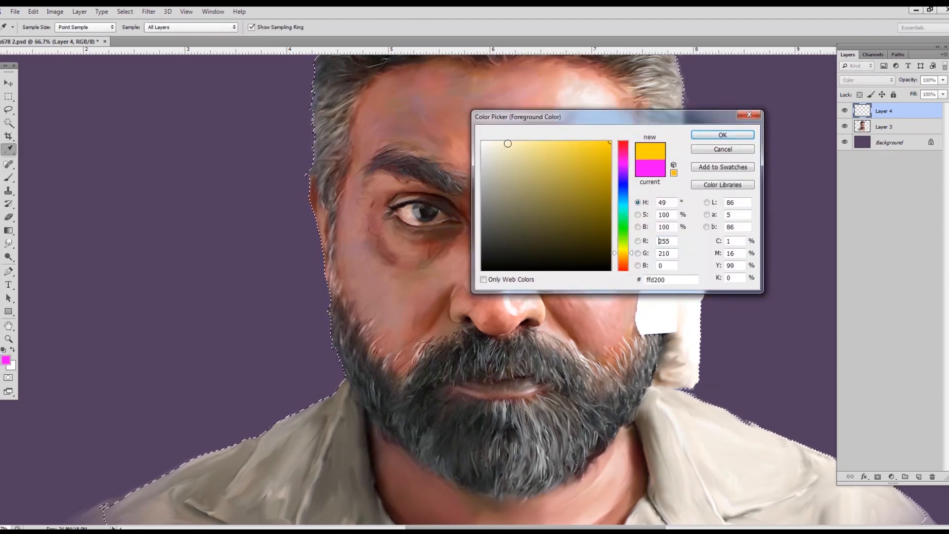
click(492, 141)
key(Return)
key(v)
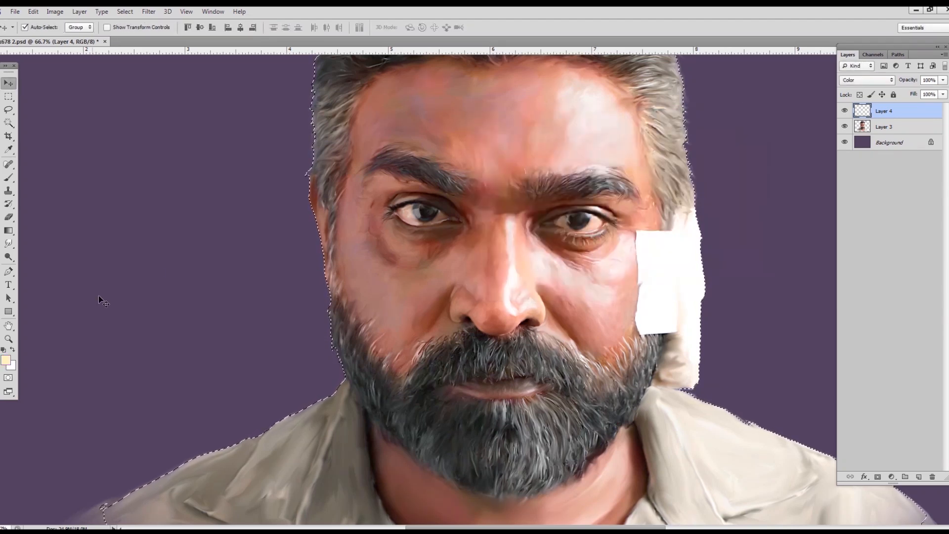
key(b)
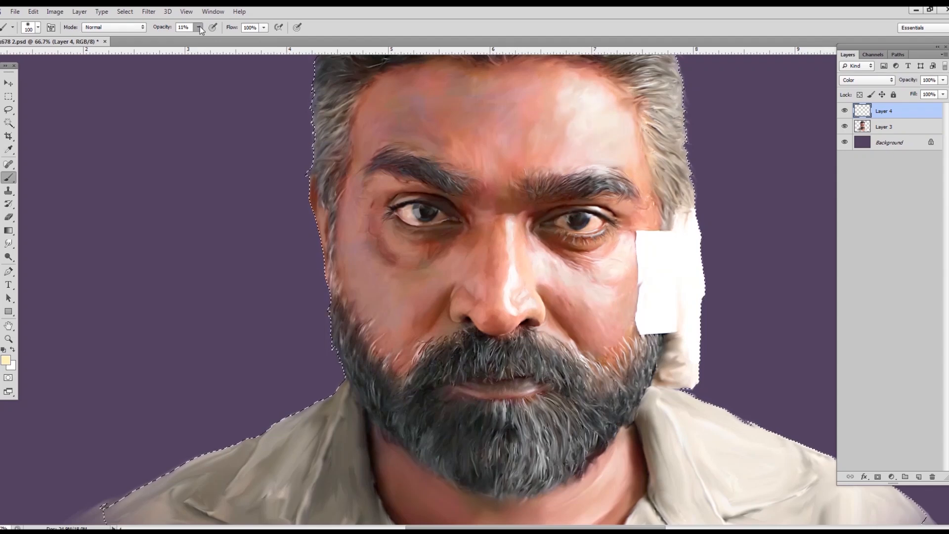
drag(199, 26, 208, 37)
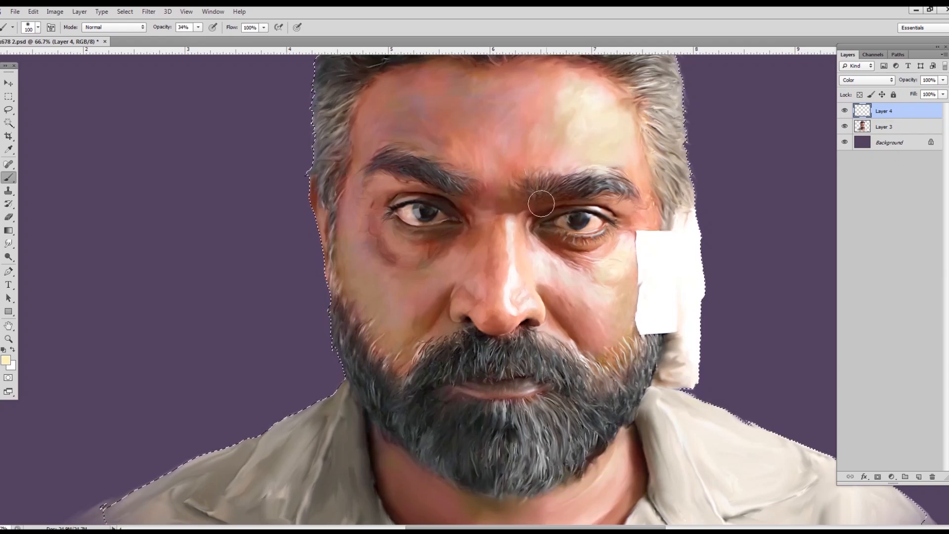
- Set Layer 4 to Overlay at 29% opacity and merge it with Layer 3
click(867, 80)
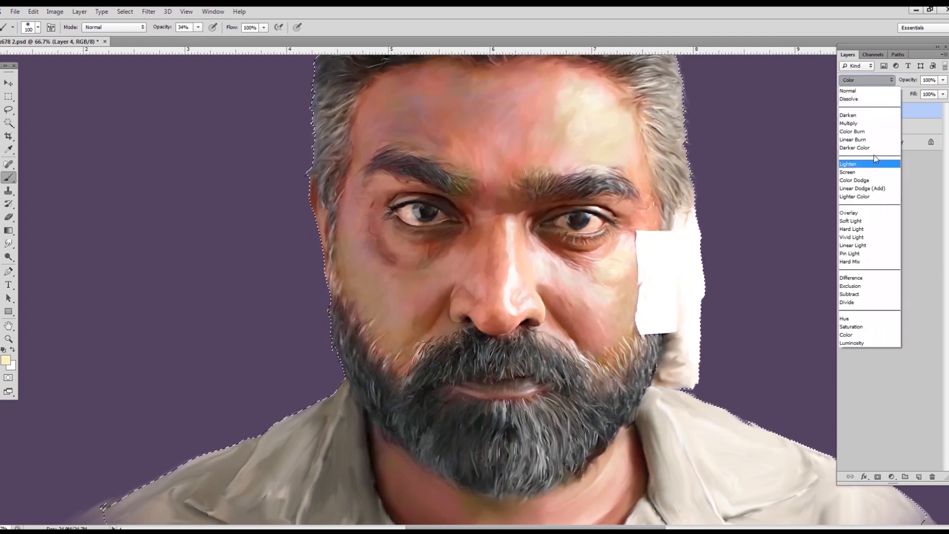
click(864, 212)
click(942, 80)
drag(941, 92, 907, 94)
click(845, 112)
click(845, 114)
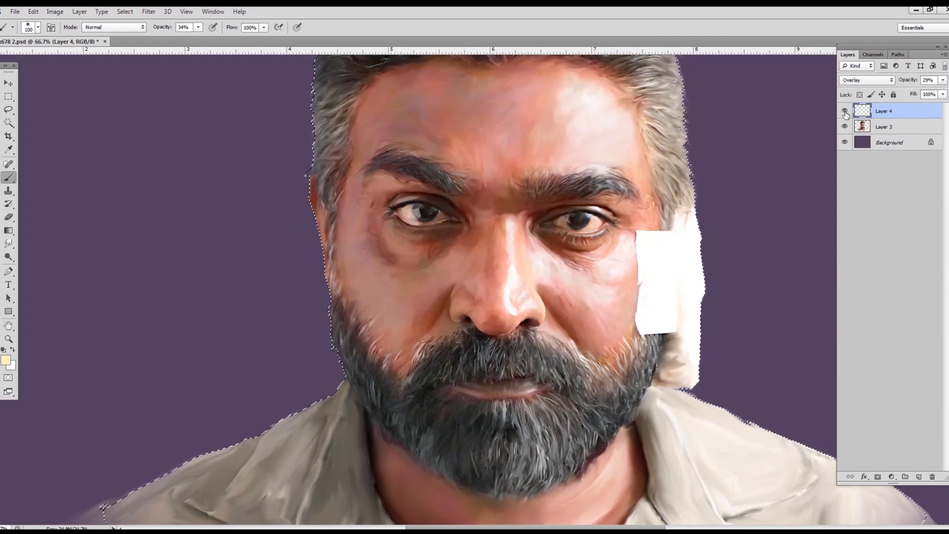
ctrl+click(904, 129)
key(ctrl+e)
- Add a new layer above the portrait and choose a light magenta-pink foreground color
click(920, 476)
click(6, 360)
click(619, 163)
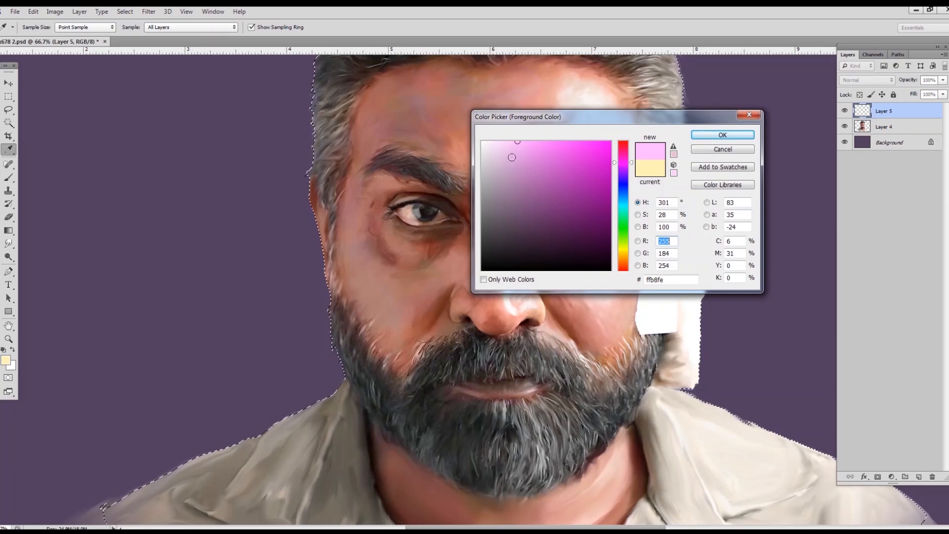
click(559, 143)
click(713, 136)
- Tint the nostril and nose tip pink on Layer 5 with a 40 px brush at 8% opacity
key(ctrl+plus)
key(ctrl+plus)
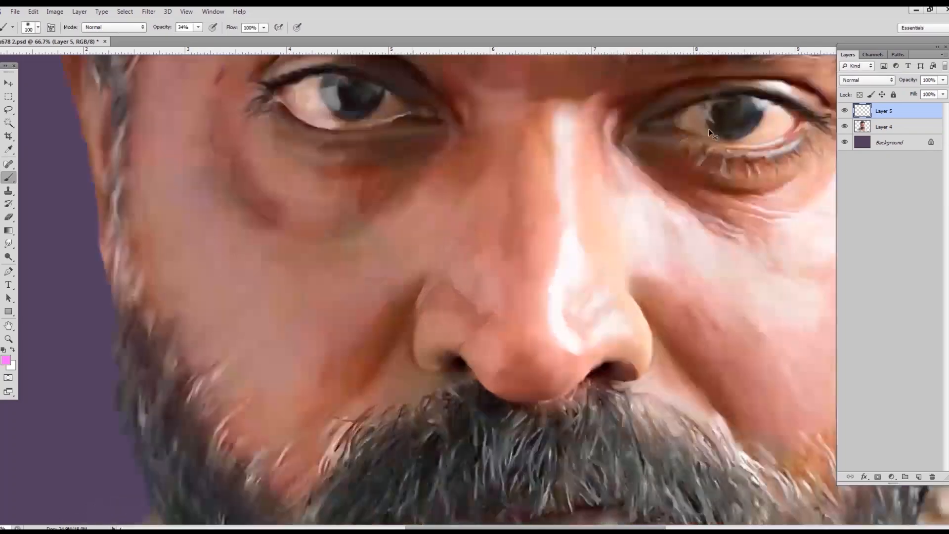
drag(668, 307, 466, 343)
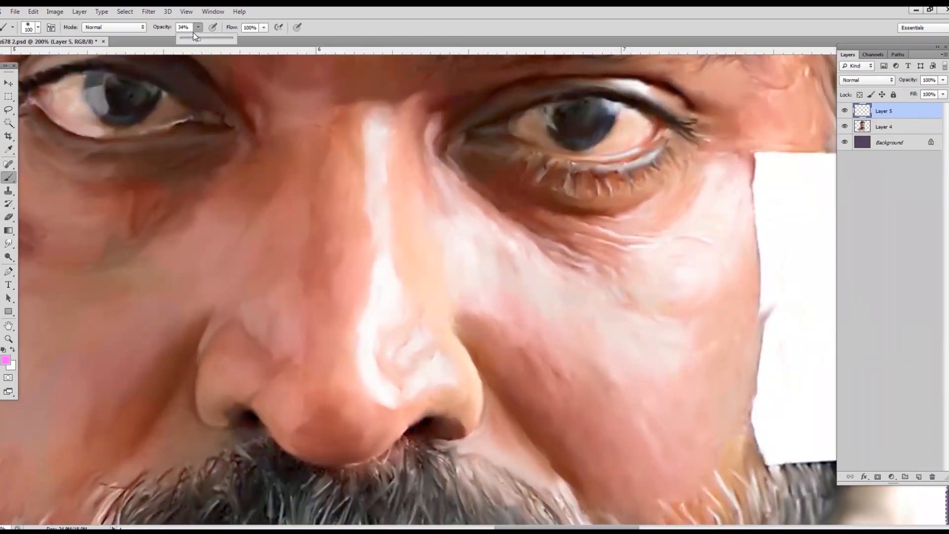
drag(183, 39, 185, 38)
click(695, 37)
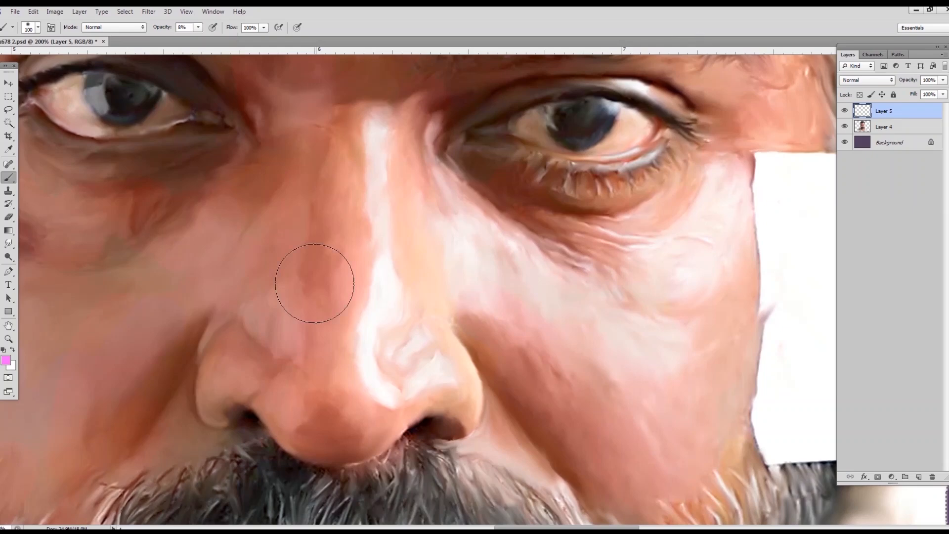
key(bracketleft)
key(bracketleft)
key(bracketleft)
key(bracketleft)
key(bracketleft)
key(bracketleft)
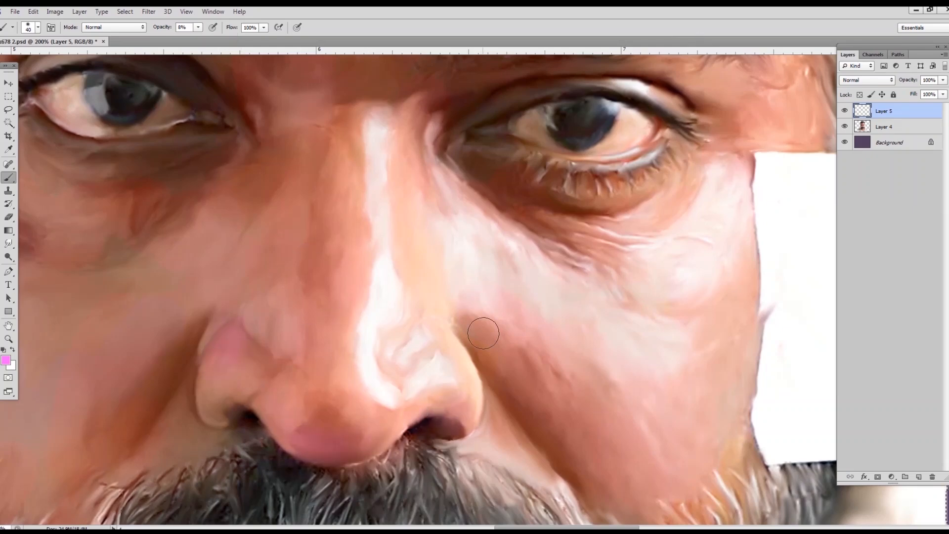
- Enlarge the brush to 60 px and tint the cheek folds, nose bridge, temples and brow area pink
drag(463, 426, 685, 283)
key(bracketright)
key(bracketright)
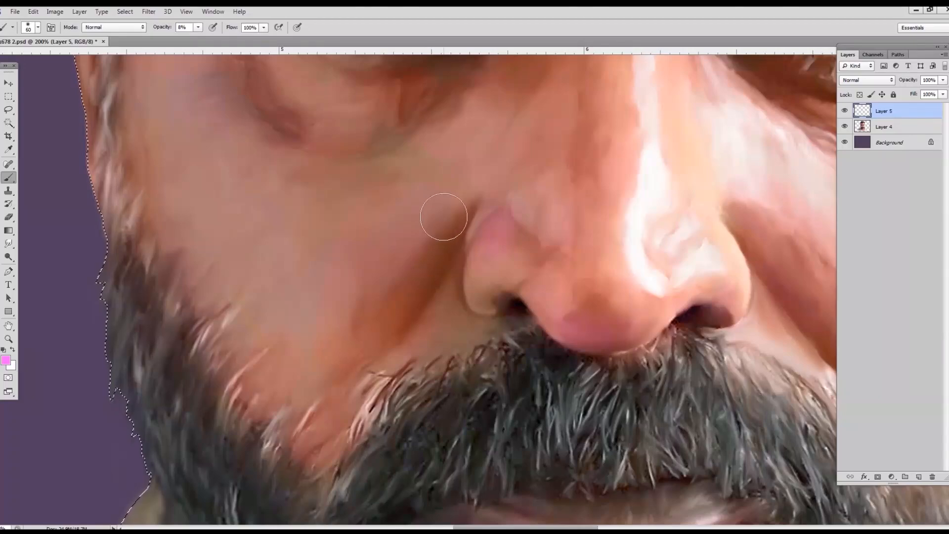
drag(443, 216, 237, 310)
drag(420, 345, 472, 451)
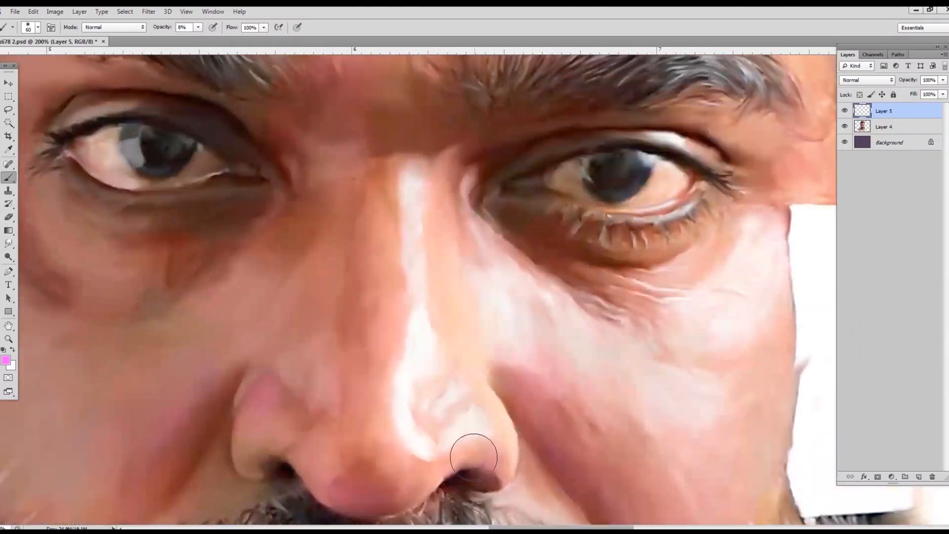
drag(532, 297, 540, 339)
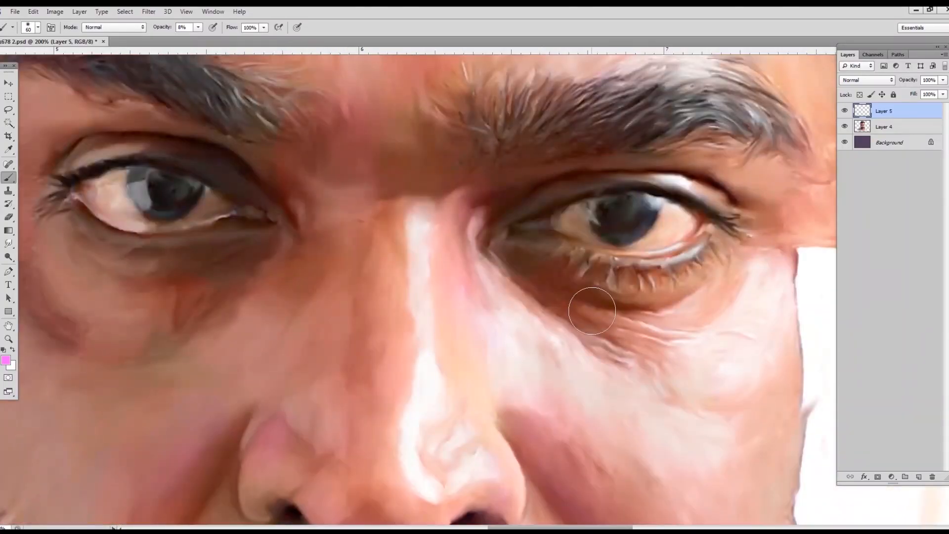
drag(757, 234, 566, 317)
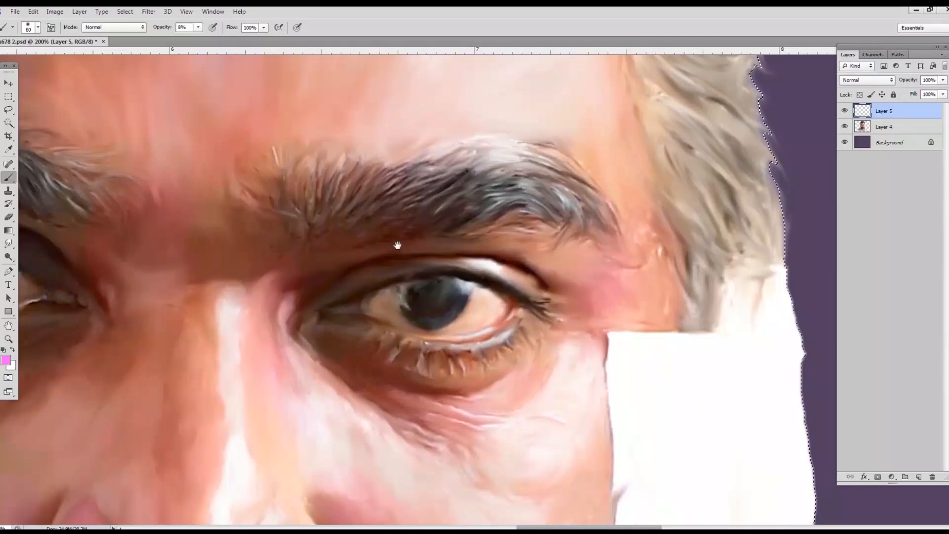
drag(307, 292, 591, 281)
drag(232, 206, 386, 207)
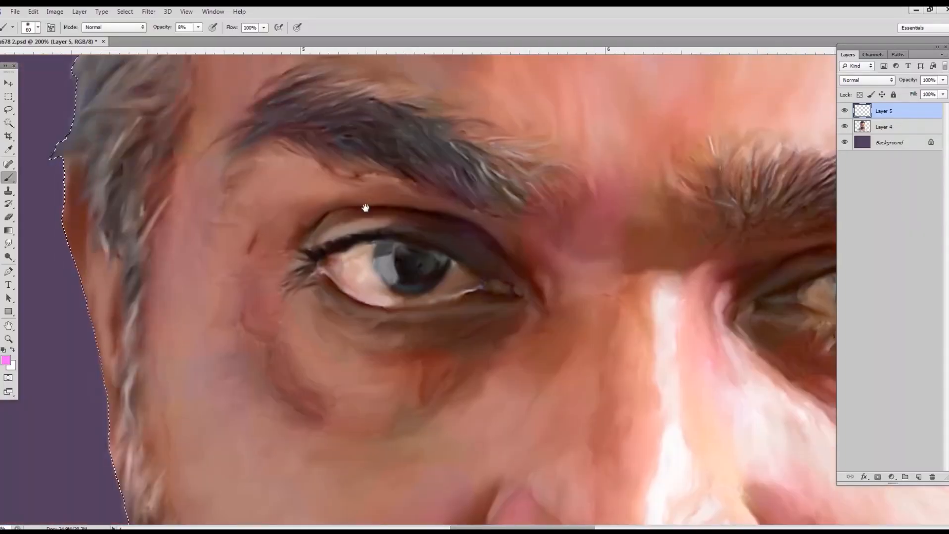
- Set Layer 5's blend mode to Overlay and strengthen the pink tint between the brows and around the bruised eye
click(867, 80)
click(860, 214)
drag(815, 95, 528, 312)
drag(394, 299, 552, 259)
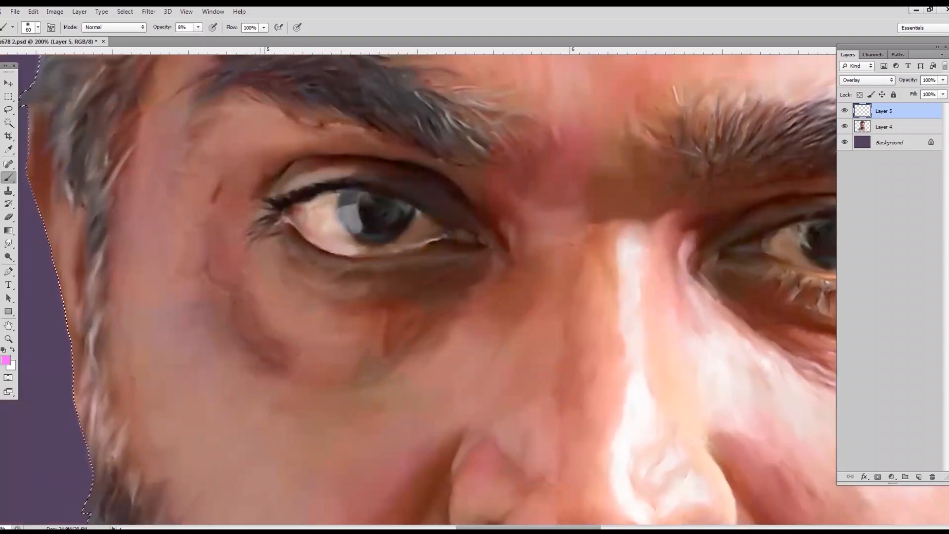
mouse_move(241, 350)
mouse_down()
mouse_move(204, 247)
mouse_move(186, 324)
mouse_move(233, 156)
mouse_move(203, 115)
mouse_move(178, 216)
mouse_up()
key(ctrl+h)
key(ctrl+minus)
key(ctrl+minus)
key(ctrl+plus)
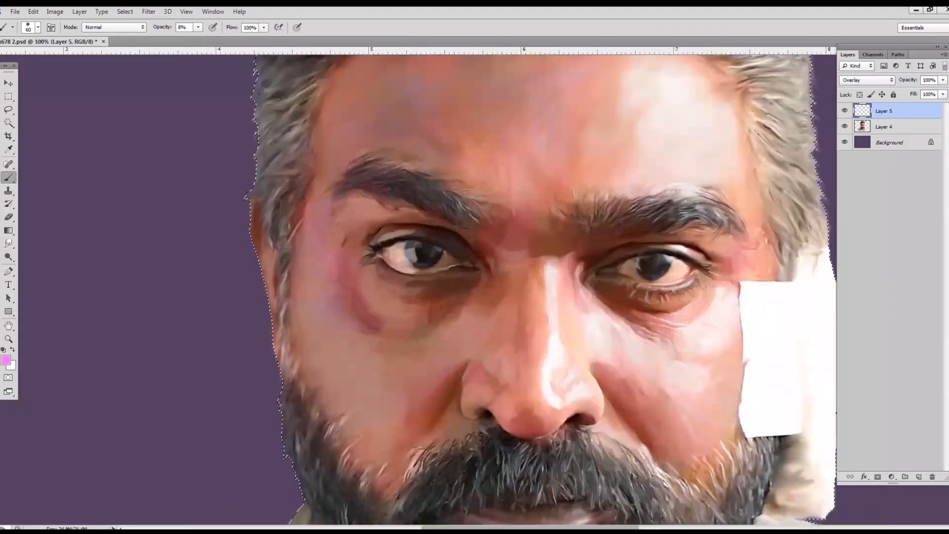
- Enlarge the brush to 125 px and tint the forehead pink on Layer 5
drag(483, 206, 458, 262)
key(bracketright)
key(bracketright)
key(bracketright)
key(bracketright)
key(bracketright)
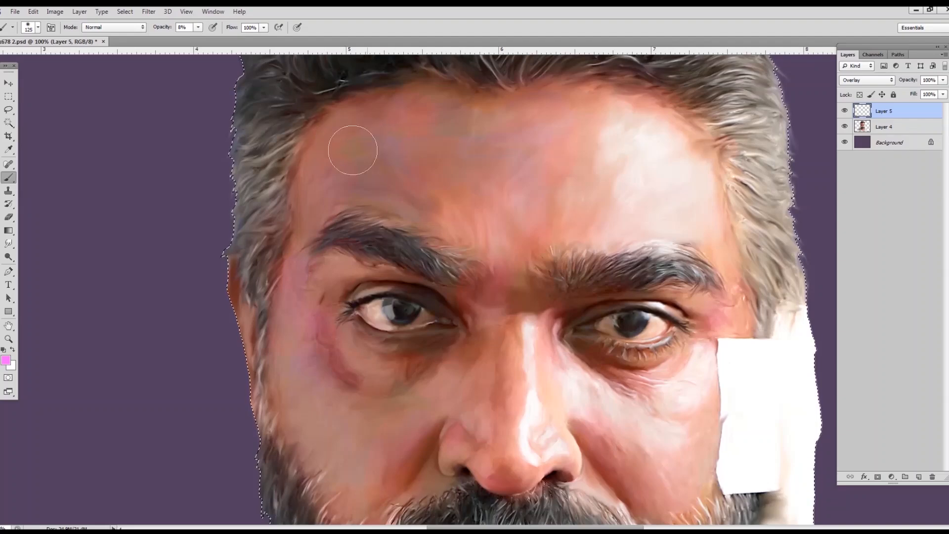
key(ctrl+minus)
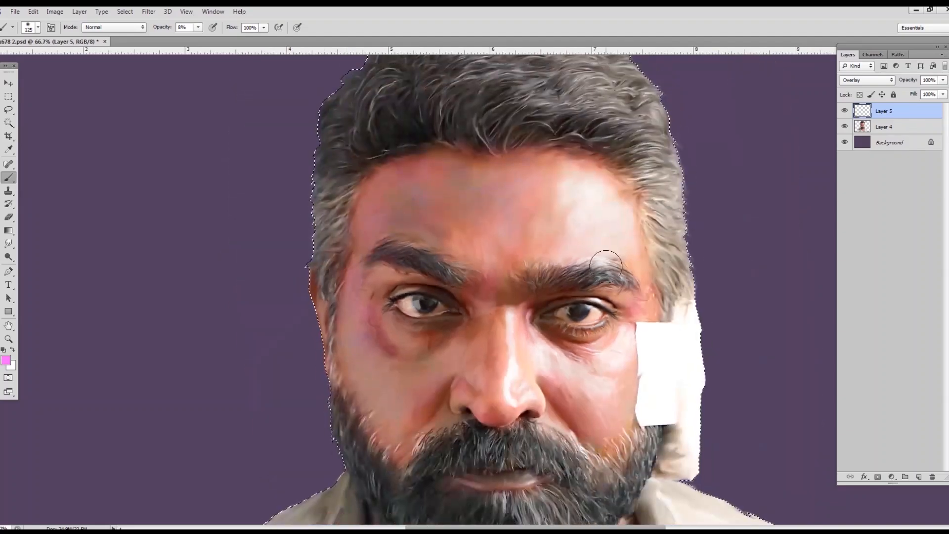
- Tint the beard edges and neck pink, and merge Layer 5 with Layer 4
drag(567, 414, 465, 260)
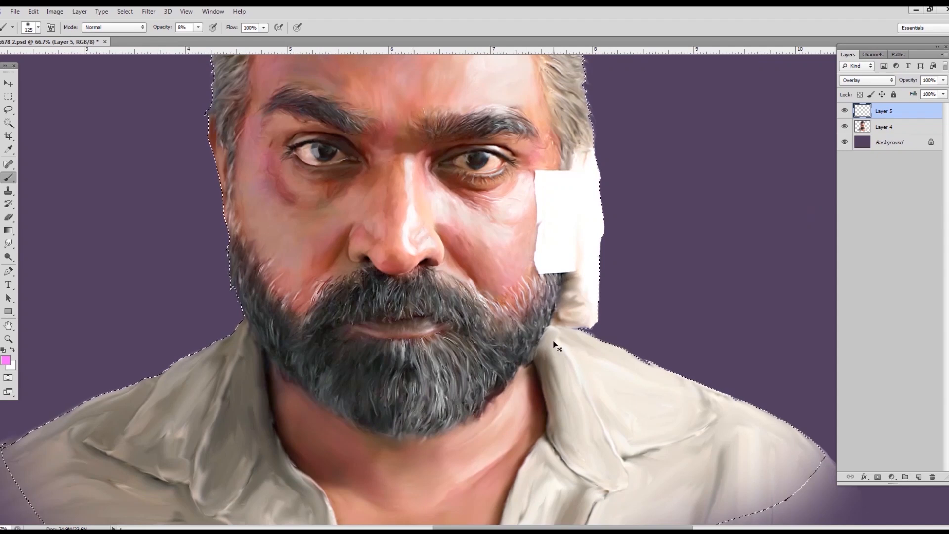
drag(466, 376, 481, 220)
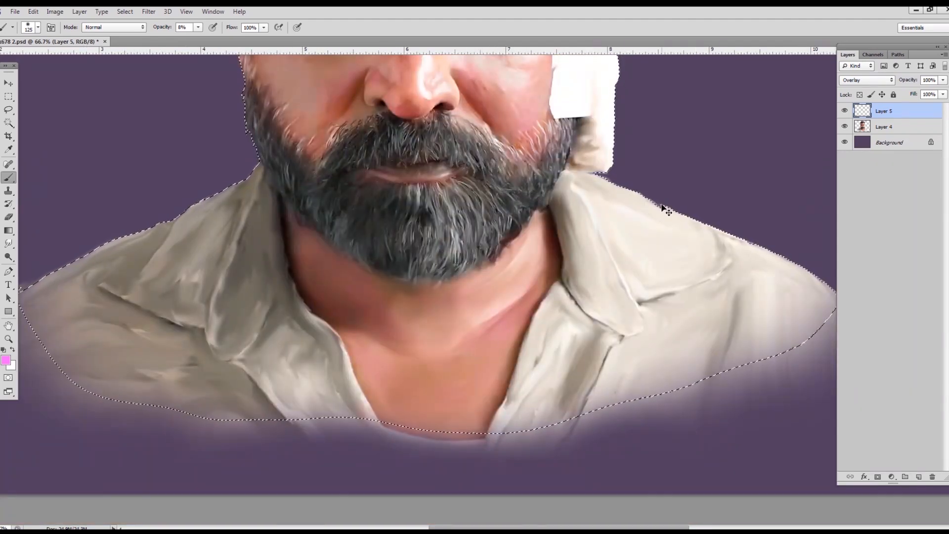
key(ctrl+minus)
key(ctrl+minus)
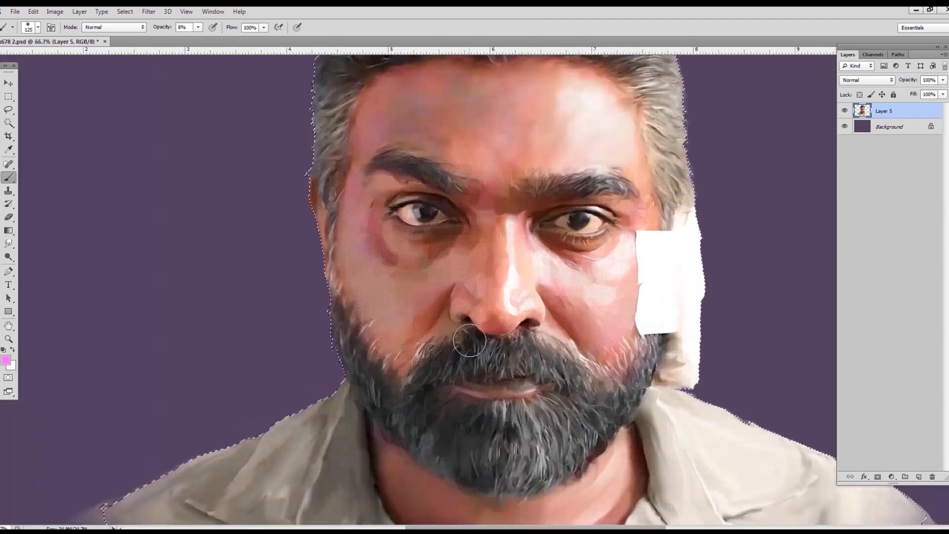
- Duplicate the portrait layer and apply Levels with input black 13 and input white 245
key(ctrl+shift+alt+n)
key(ctrl+l)
drag(684, 408, 685, 409)
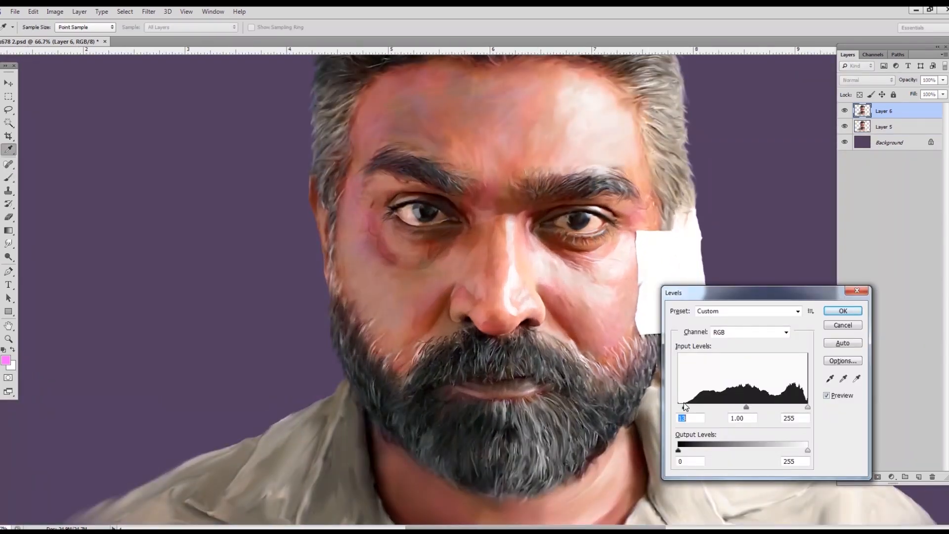
drag(808, 407, 799, 408)
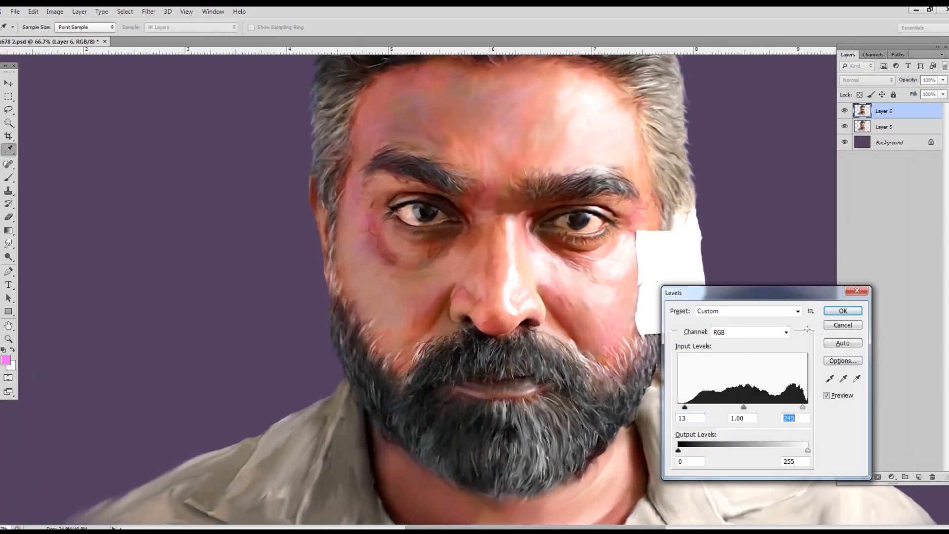
click(843, 310)
- Adjust the Color Balance midtones of Layer 6, shifting them slightly toward cyan
key(ctrl+b)
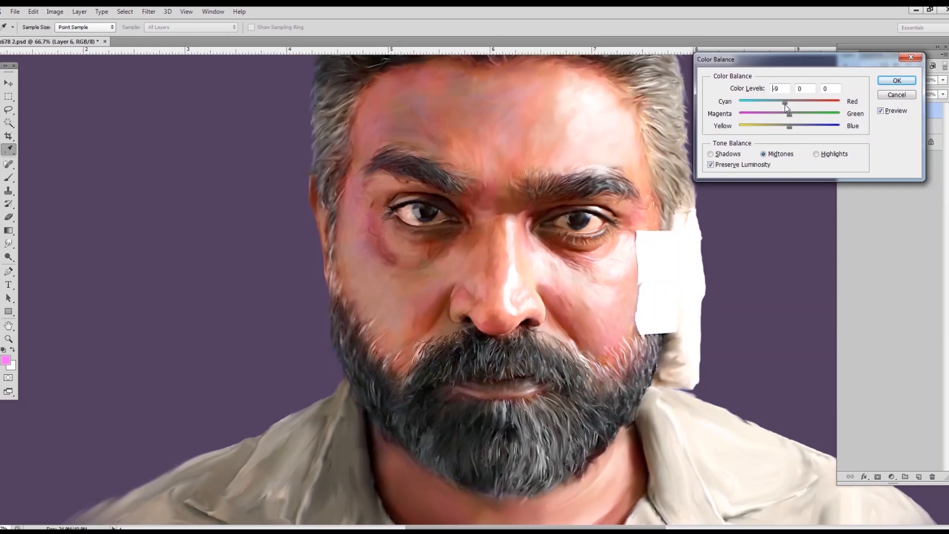
drag(793, 129, 789, 130)
click(790, 115)
click(883, 81)
- Compare the whole portrait with Layer 6 hidden and shown, and delete Layer 5
key(b)
key(ctrl+minus)
key(ctrl+minus)
click(845, 112)
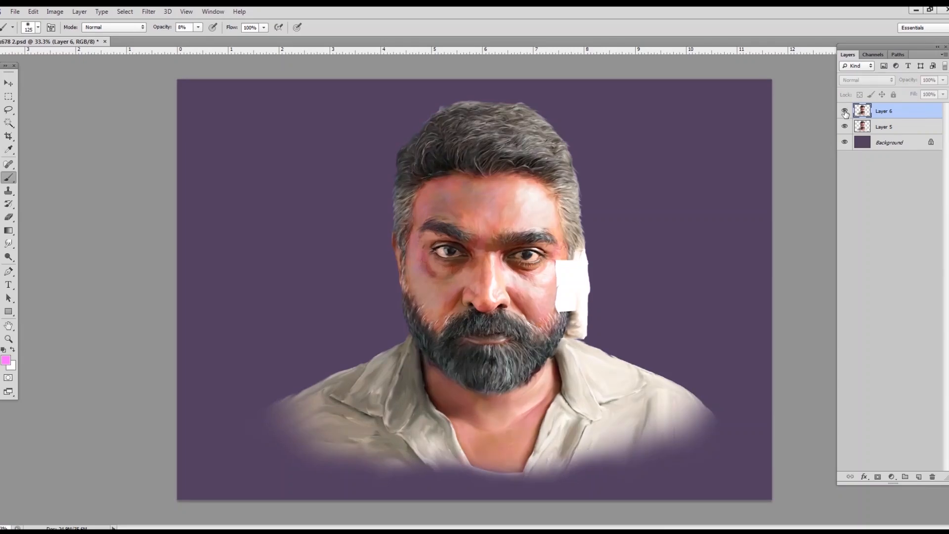
click(845, 112)
click(880, 127)
key(Delete)
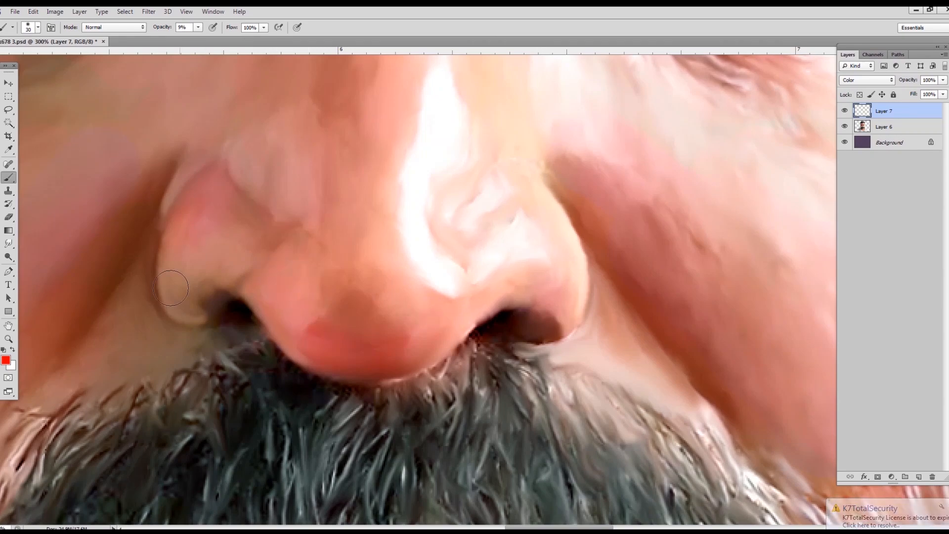
- Tint the nose, the bruise and both eye corners red on Color-mode Layer 7 with a 30 px brush at 9% opacity
drag(407, 317, 162, 258)
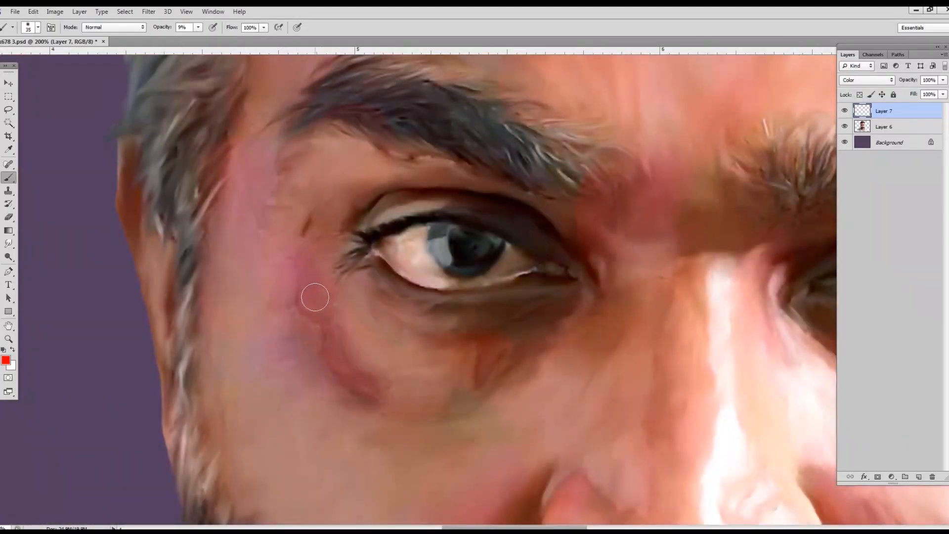
key(bracketleft)
drag(315, 297, 384, 408)
drag(595, 276, 273, 278)
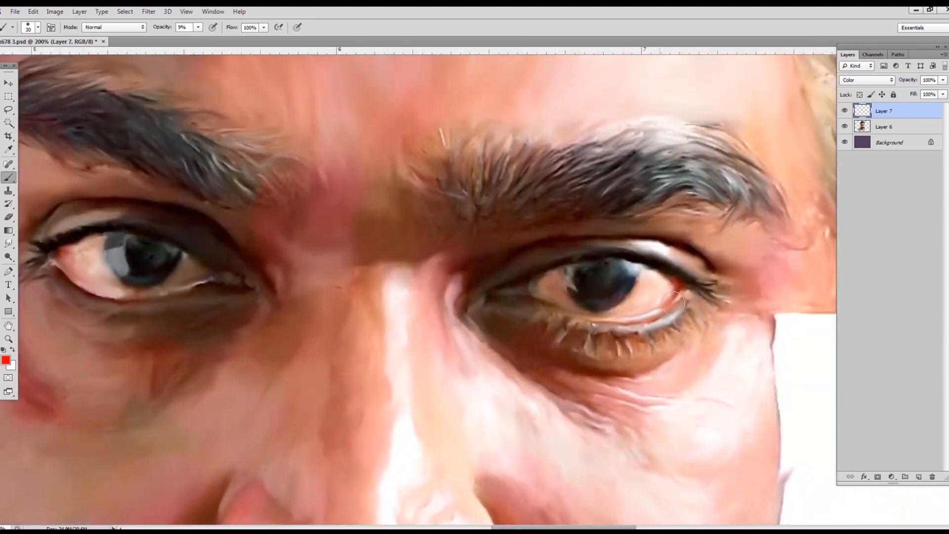
drag(578, 326, 691, 309)
key(ctrl+minus)
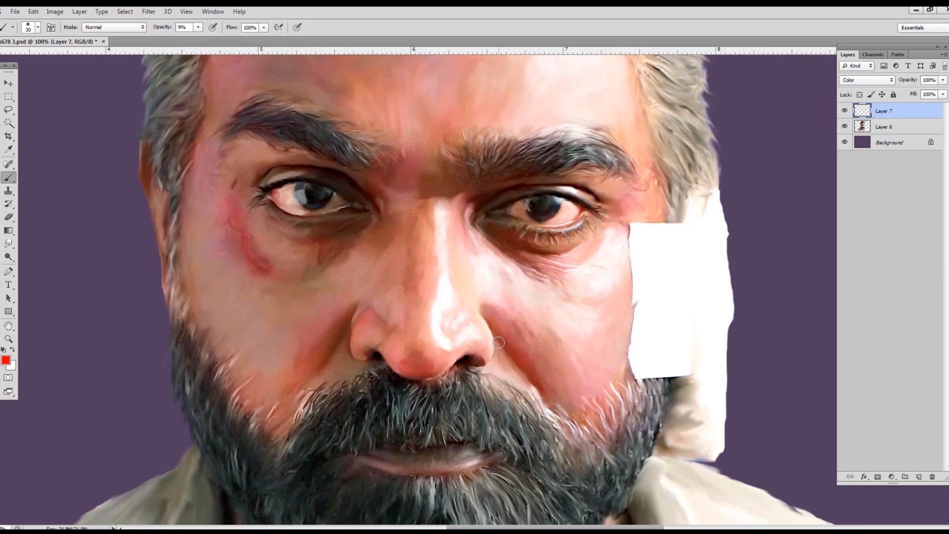
- Tint the lips red on Layer 7 with the 30 px brush at 9% opacity
drag(391, 392, 348, 200)
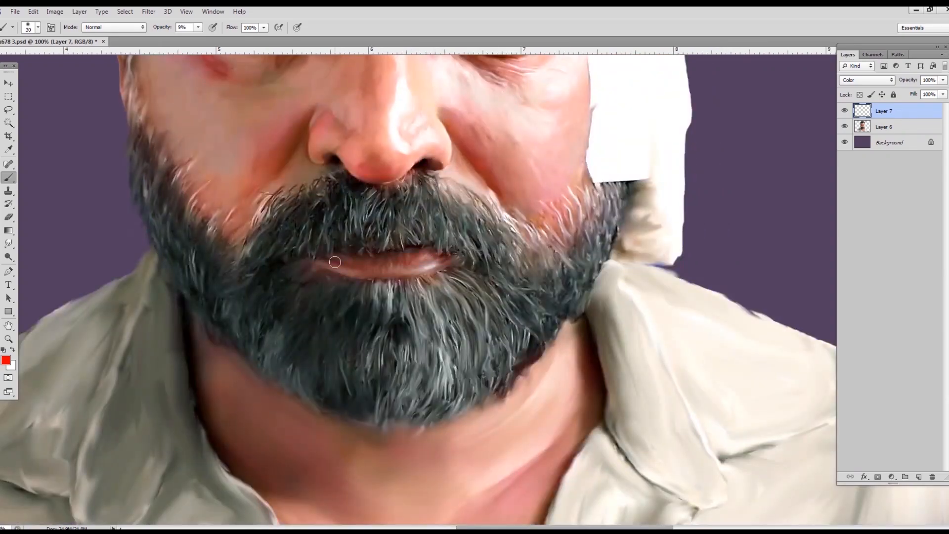
key(ctrl+minus)
key(ctrl+minus)
key(ctrl+plus)
key(ctrl+plus)
- Tint the neck and upper chest red on Layer 7 with a 175 px brush at 9% opacity
drag(481, 275, 471, 159)
key(bracketright)
key(bracketright)
key(bracketright)
key(bracketright)
key(bracketright)
key(bracketright)
key(bracketright)
key(bracketright)
key(bracketright)
key(bracketright)
key(bracketright)
key(bracketright)
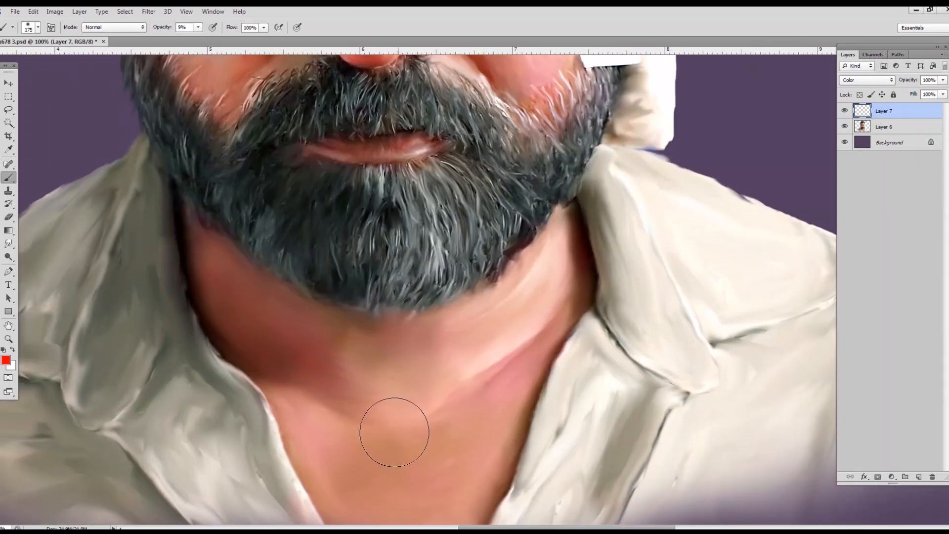
key(ctrl+minus)
key(ctrl+minus)
key(ctrl+plus)
key(ctrl+plus)
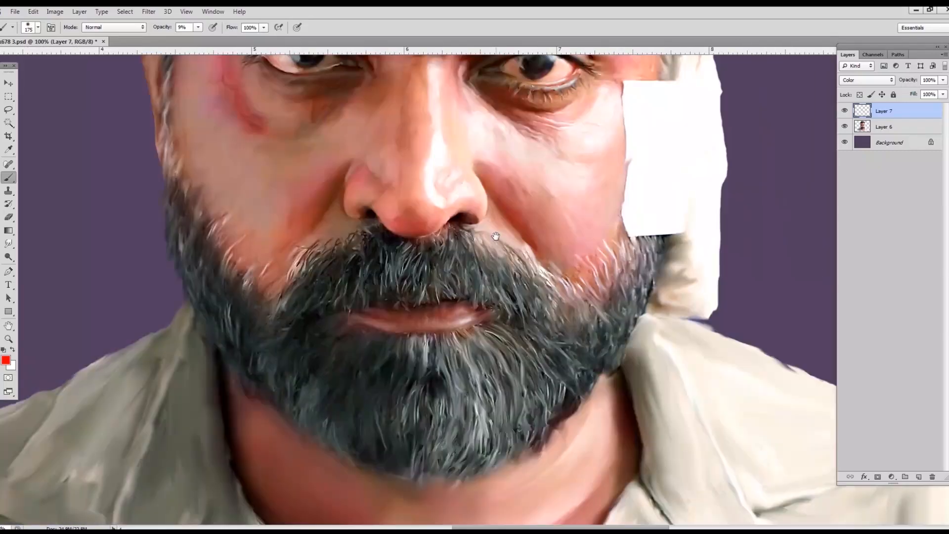
- Soften the lip tint with the Eraser at 26% opacity and lower Layer 7's opacity to 70%
drag(495, 237, 479, 207)
click(10, 218)
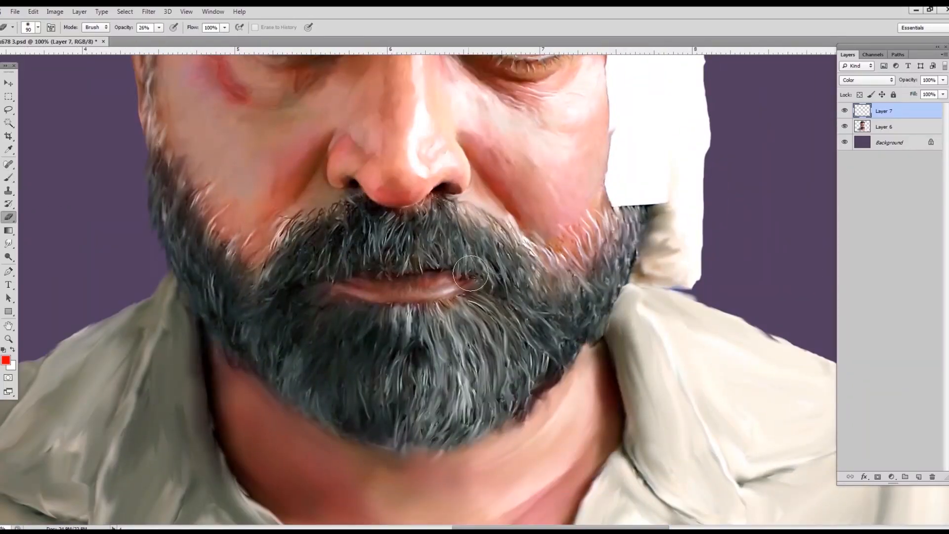
click(943, 80)
drag(674, 174, 688, 308)
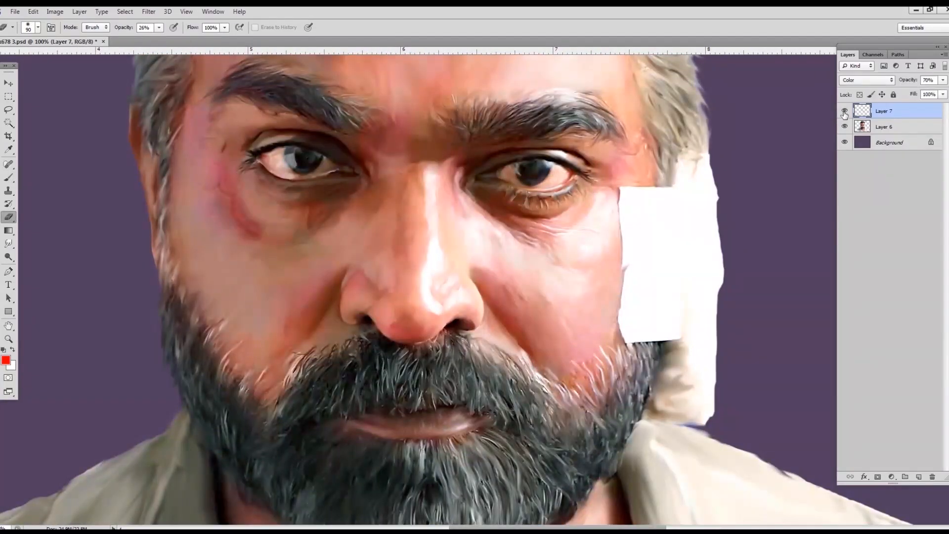
- Merge Layer 7 with the portrait on Layer 6
ctrl+click(909, 127)
key(ctrl+e)
key(ctrl+minus)
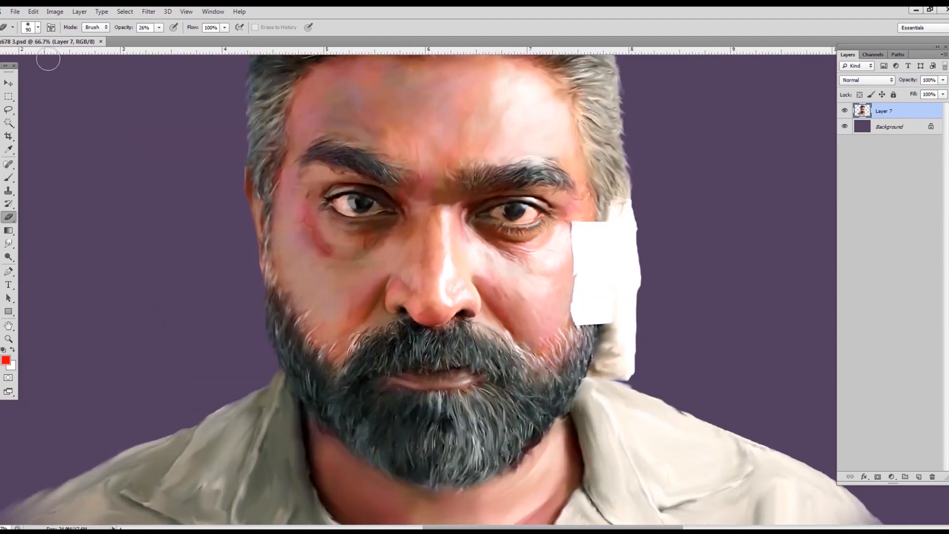
- Blend the tinted skin on the nose with a 15 px Smudge brush at 55% strength
key(v)
key(ctrl+plus)
key(ctrl+plus)
key(ctrl+plus)
scroll(425, 287, left, 2)
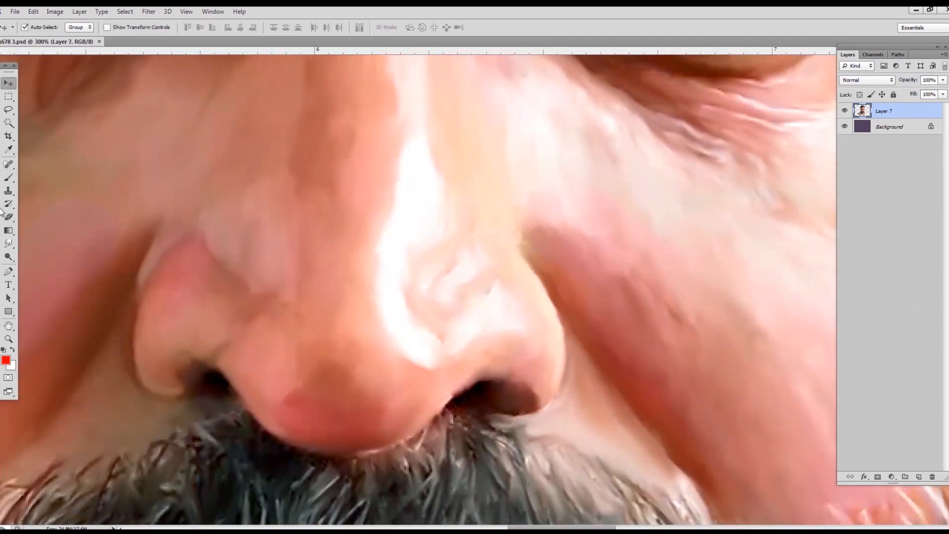
click(8, 243)
click(773, 220)
key(ctrl+plus)
key(ctrl+plus)
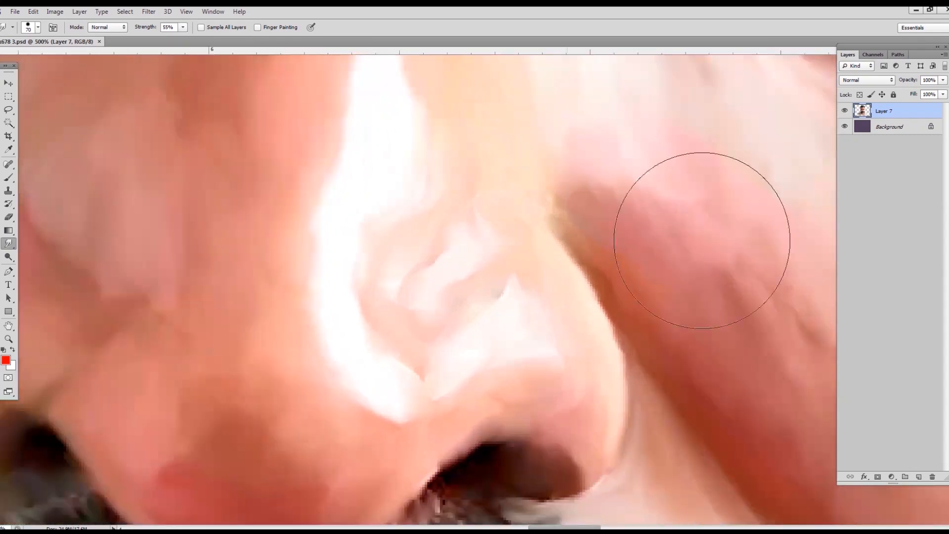
drag(346, 393, 470, 244)
key(bracketleft)
key(bracketleft)
key(bracketleft)
key(bracketleft)
key(bracketleft)
key(bracketleft)
key(bracketleft)
key(bracketleft)
key(bracketleft)
mouse_move(305, 292)
mouse_down()
mouse_move(298, 321)
mouse_move(284, 318)
mouse_move(294, 301)
mouse_up()
drag(436, 177, 396, 279)
mouse_move(368, 227)
mouse_down()
mouse_move(384, 260)
mouse_move(398, 180)
mouse_move(573, 268)
mouse_up()
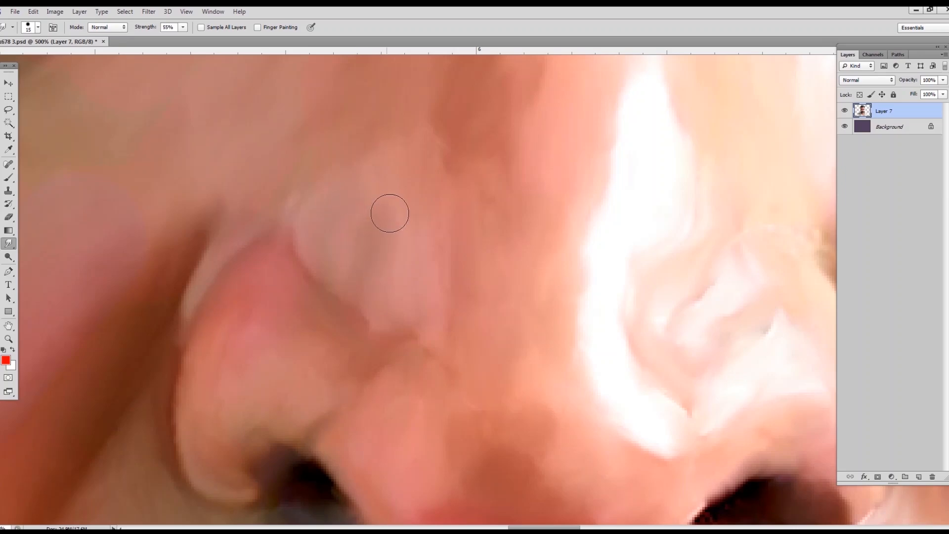
- Smudge the shaded nostril wing and the nose bridge up to the brows with an 8 px brush
drag(479, 273, 290, 236)
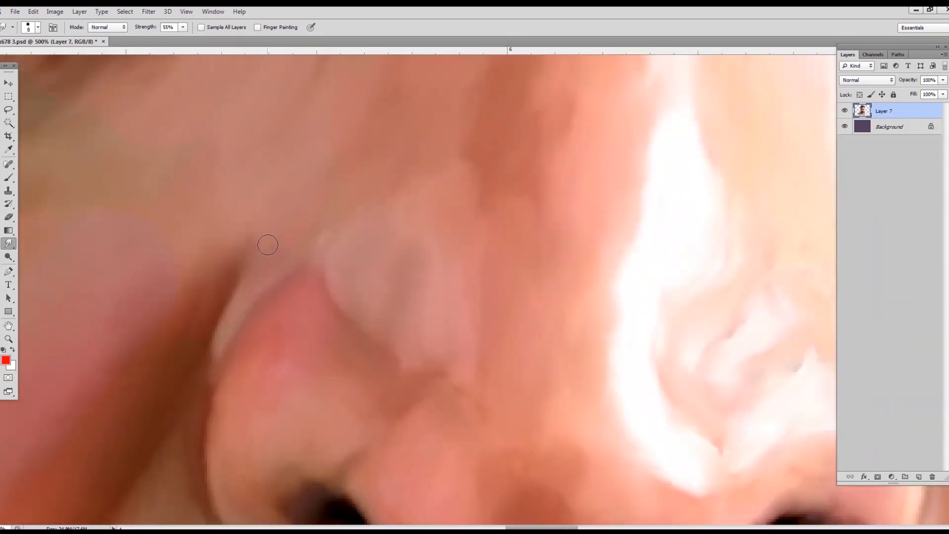
key(bracketleft)
key(bracketleft)
key(bracketleft)
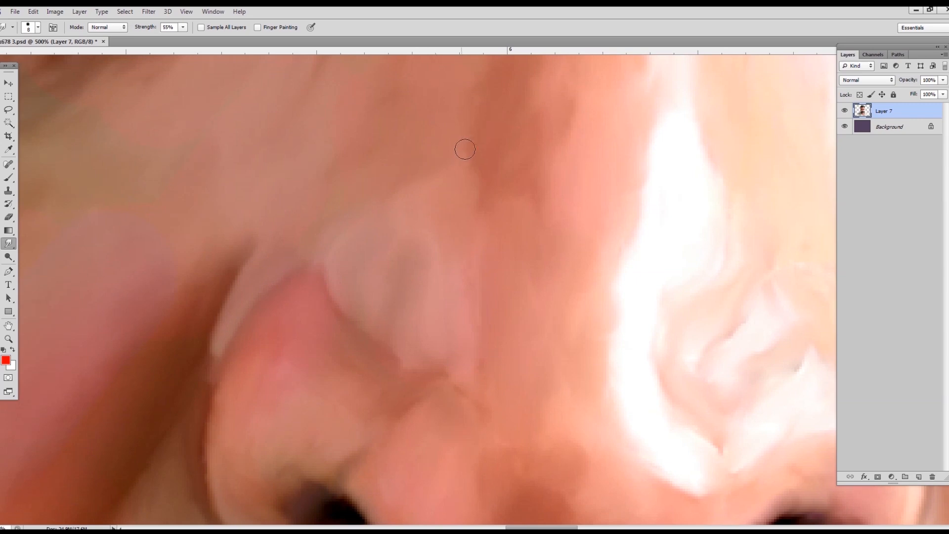
drag(464, 149, 412, 307)
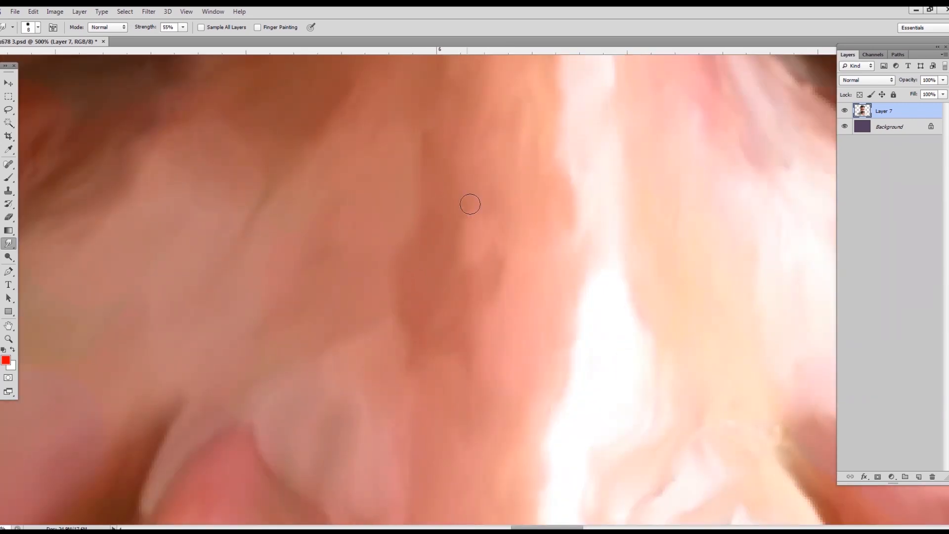
drag(470, 201, 427, 326)
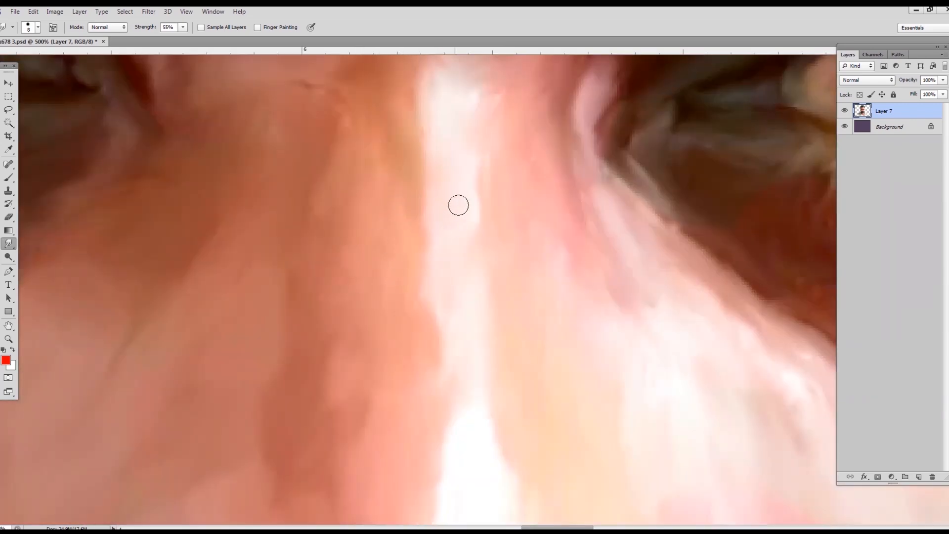
drag(428, 229, 440, 340)
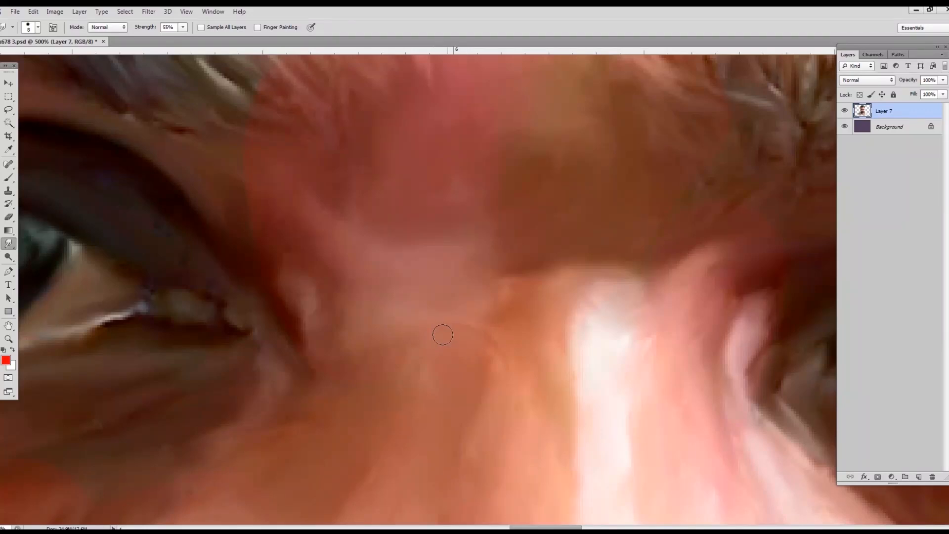
drag(563, 287, 398, 313)
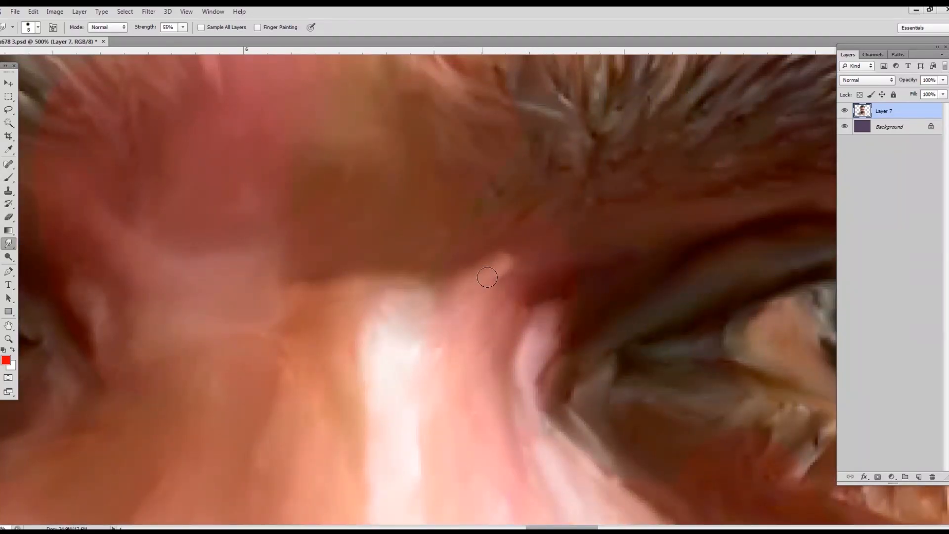
- Smudge the cheek fold and nostril edge on the bandaged side of the nose with the 8 px brush
mouse_move(512, 315)
mouse_down()
mouse_move(485, 211)
mouse_move(528, 205)
mouse_move(488, 278)
mouse_move(508, 346)
mouse_move(449, 310)
mouse_move(388, 205)
mouse_move(401, 309)
mouse_move(463, 351)
mouse_move(462, 309)
mouse_move(521, 334)
mouse_move(334, 214)
mouse_up()
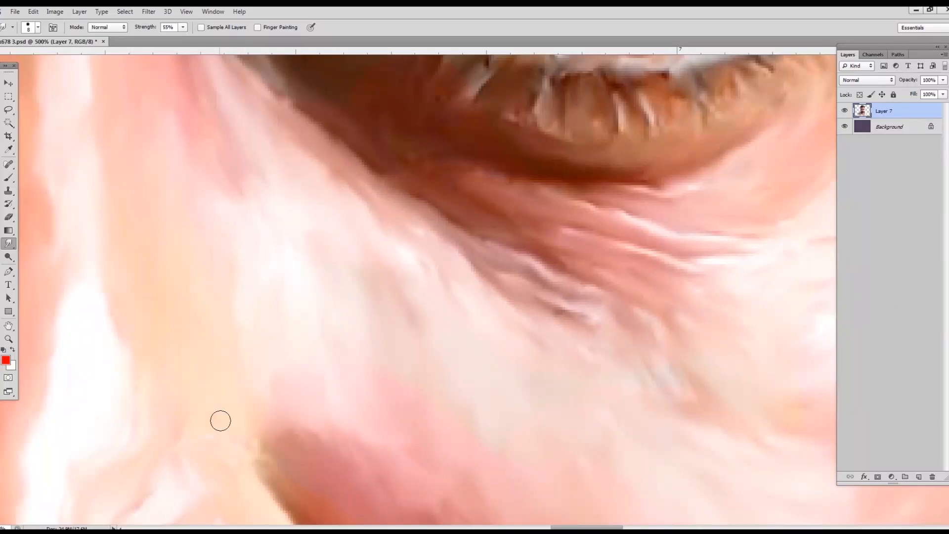
drag(350, 481, 484, 215)
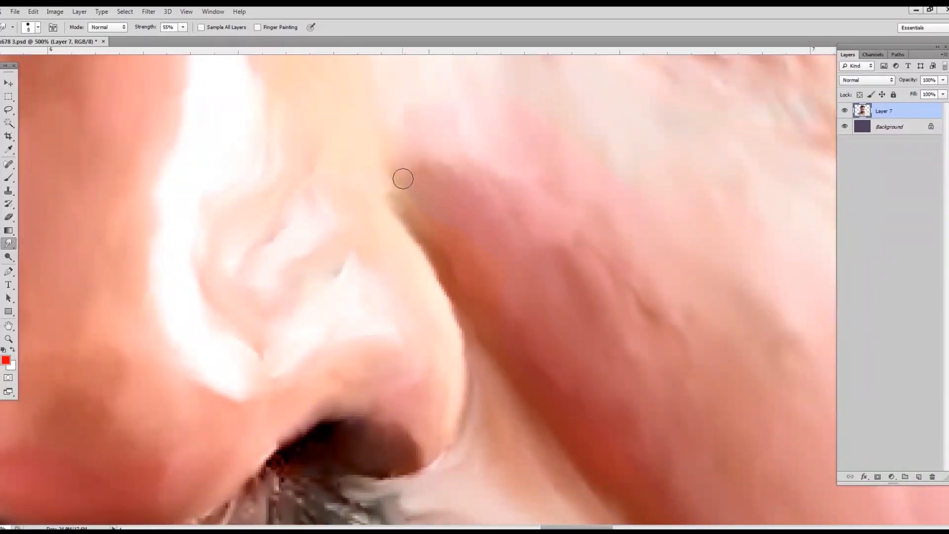
drag(546, 317, 504, 263)
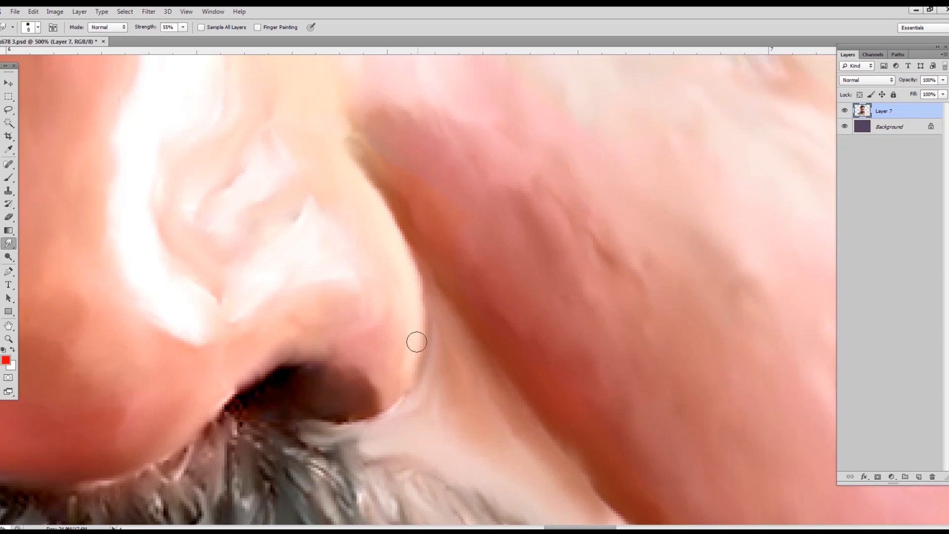
mouse_move(409, 366)
mouse_down()
mouse_move(404, 390)
mouse_move(419, 395)
mouse_move(386, 420)
mouse_move(422, 388)
mouse_move(440, 343)
mouse_move(407, 395)
mouse_move(464, 361)
mouse_move(449, 417)
mouse_up()
- Smudge the skin around the eye and upper cheek beside the white bandage with a 10 px brush
key(bracketright)
key(bracketright)
key(bracketright)
key(ctrl+minus)
key(ctrl+minus)
key(ctrl+minus)
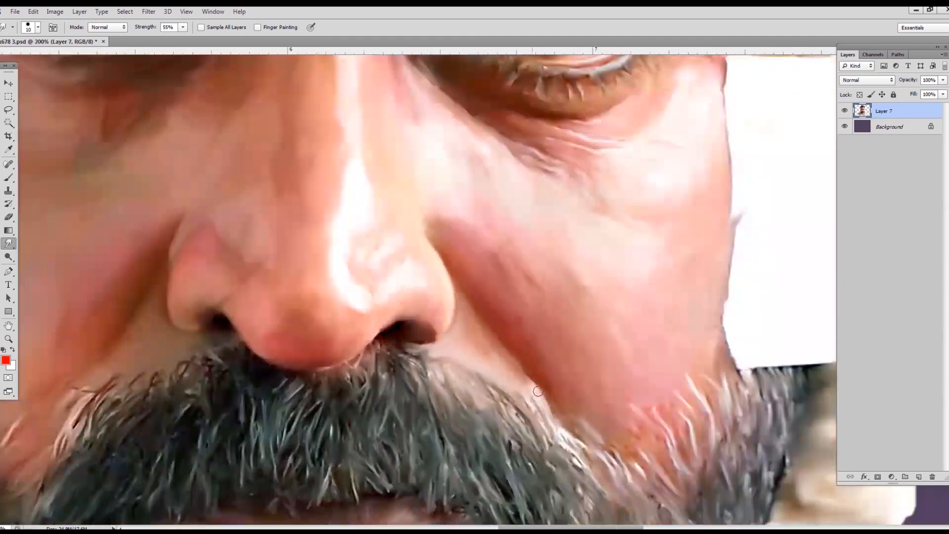
drag(509, 121, 558, 300)
key(ctrl+plus)
drag(783, 219, 563, 224)
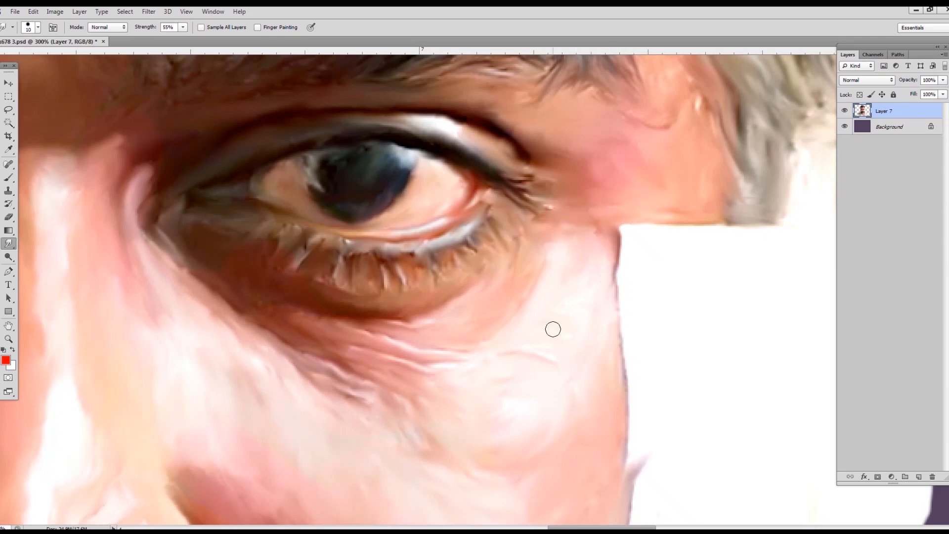
- Smooth the tinted cheek between the nose and the white bandage with a 30 px Smudge brush
right_click(633, 367)
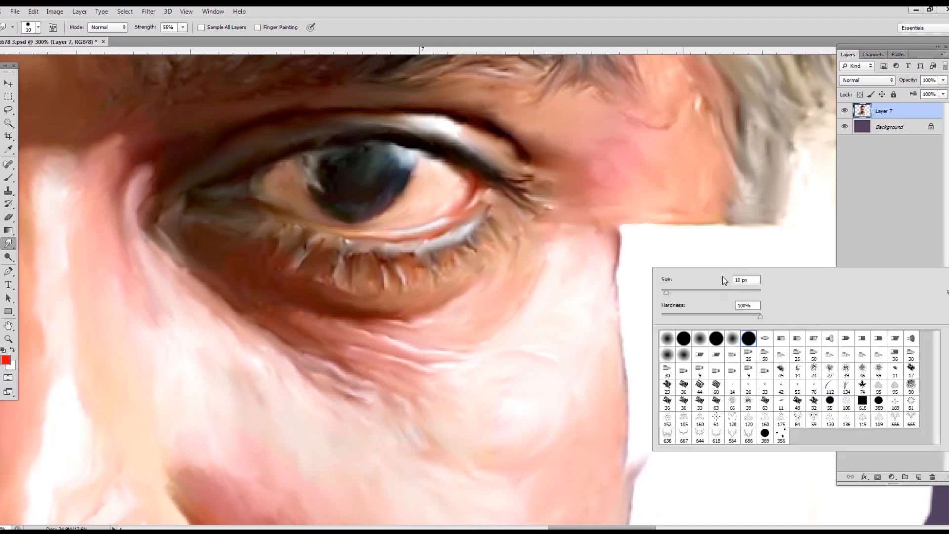
click(504, 399)
scroll(571, 361, down, 3)
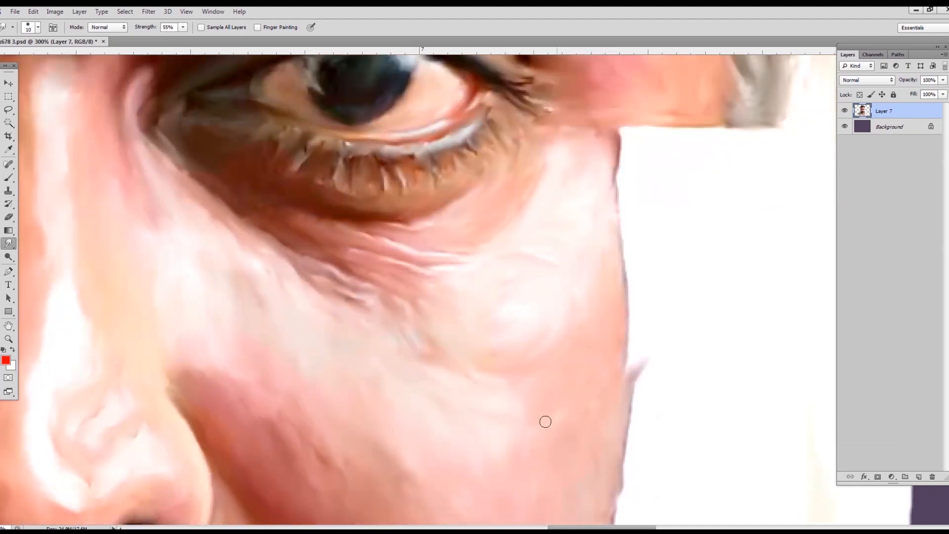
scroll(640, 378, down, 7)
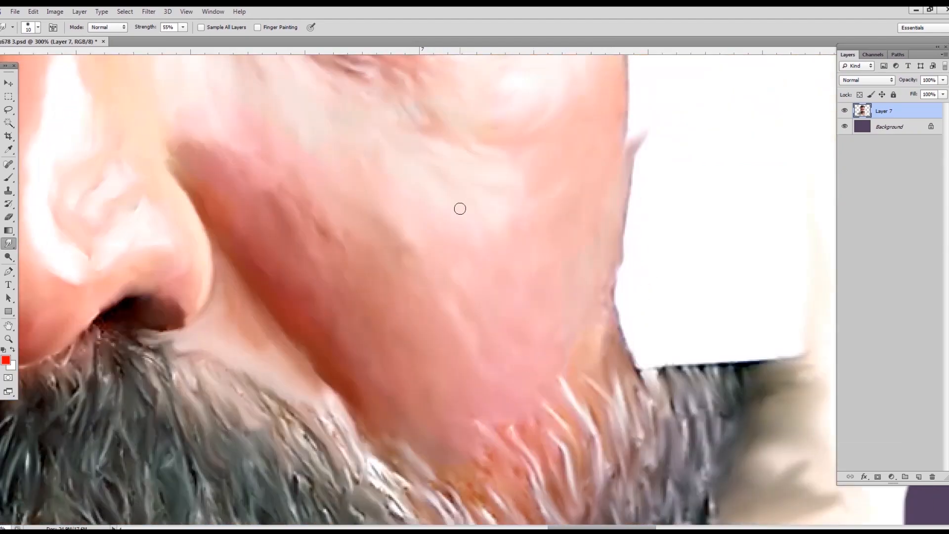
key(bracketright)
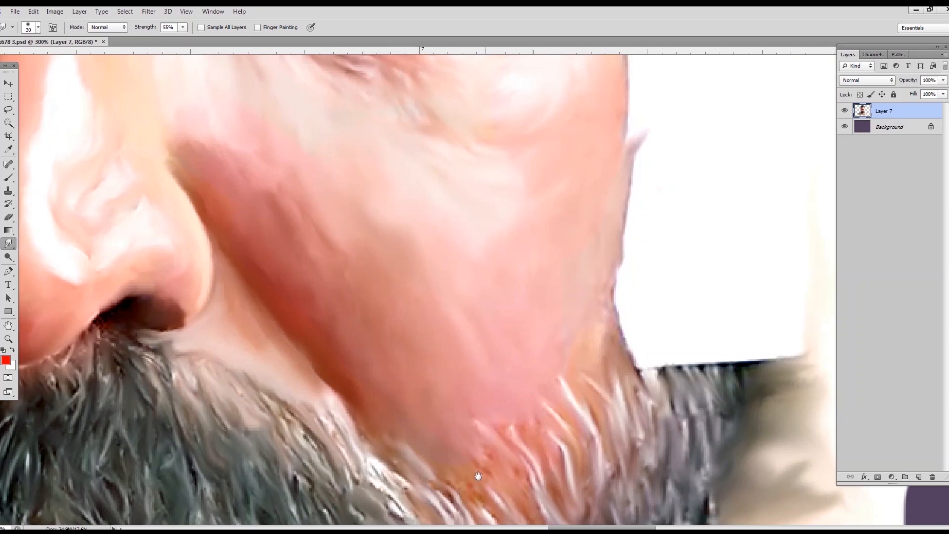
- Smudge the reddish skin among the beard hairs below the bandaged cheek with a 14 px dotted bristle brush
scroll(473, 320, down, 4)
right_click(473, 319)
click(622, 406)
key(Return)
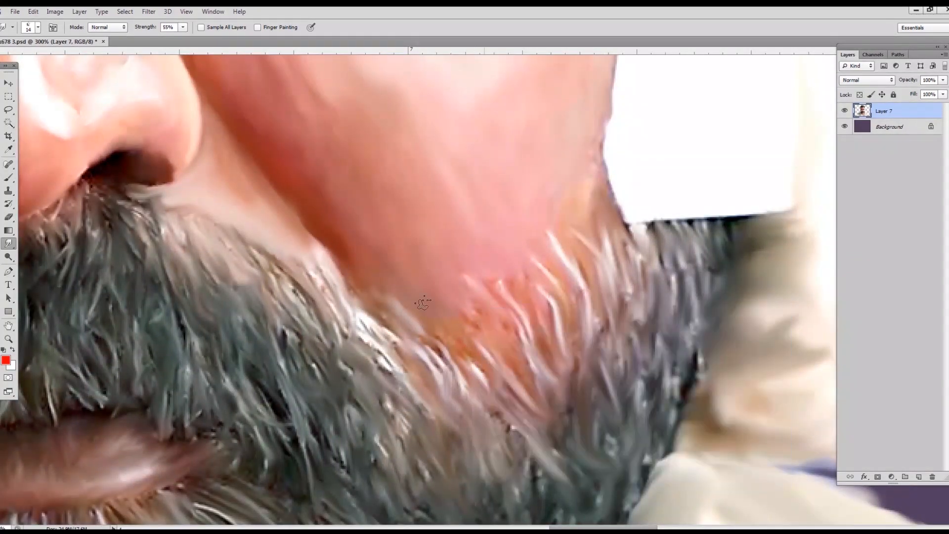
drag(556, 286, 571, 307)
drag(594, 188, 608, 215)
mouse_move(505, 332)
mouse_down()
mouse_move(509, 399)
mouse_move(500, 421)
mouse_up()
drag(434, 343, 450, 391)
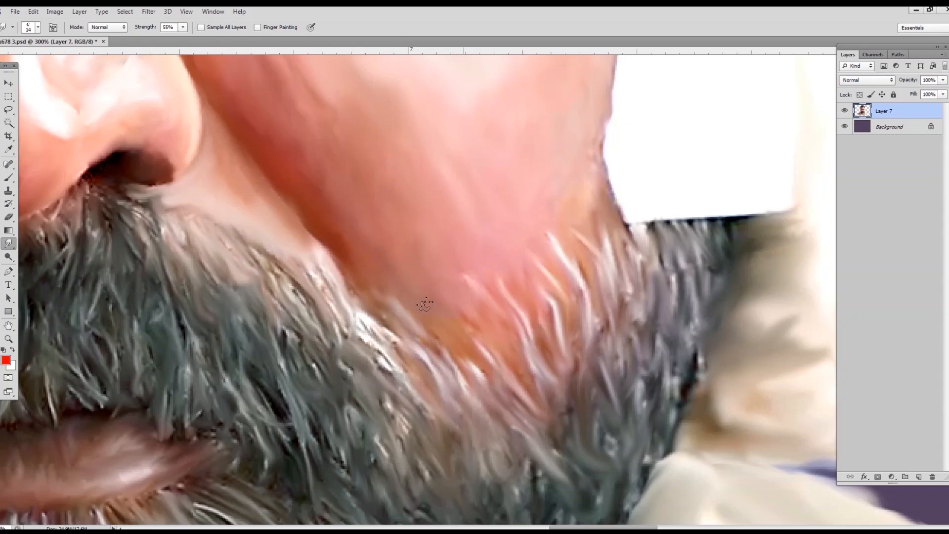
scroll(346, 331, up, 4)
scroll(346, 331, right, 4)
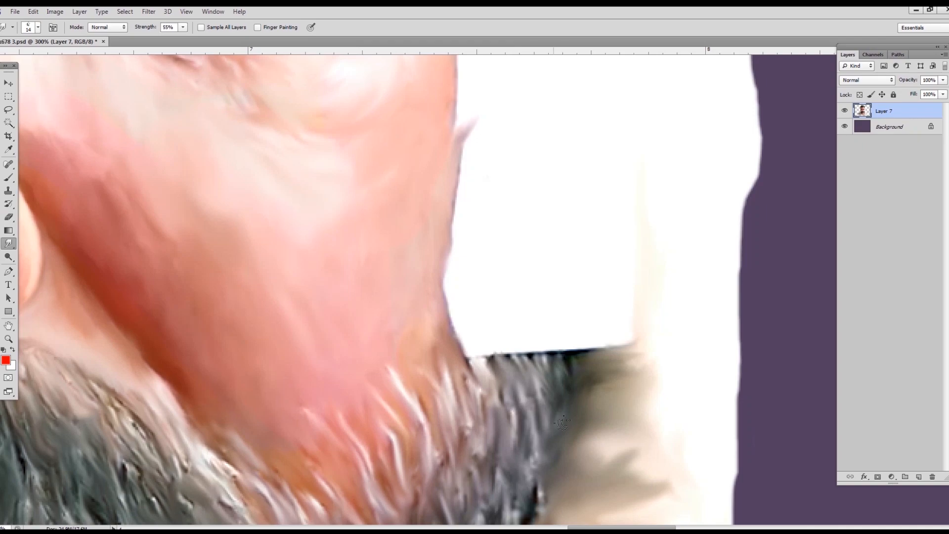
- Blend the skin between the brows and around the bruised eye with a 14 px round Smudge brush
key(ctrl+0)
key(ctrl+plus)
key(ctrl+plus)
drag(473, 305, 497, 374)
right_click(464, 262)
click(546, 333)
click(523, 35)
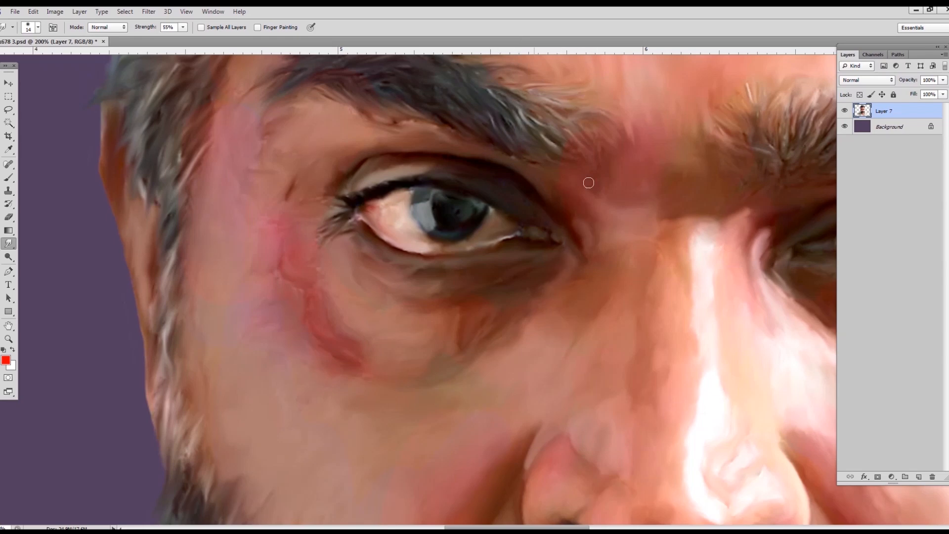
drag(558, 136, 605, 149)
drag(355, 191, 441, 241)
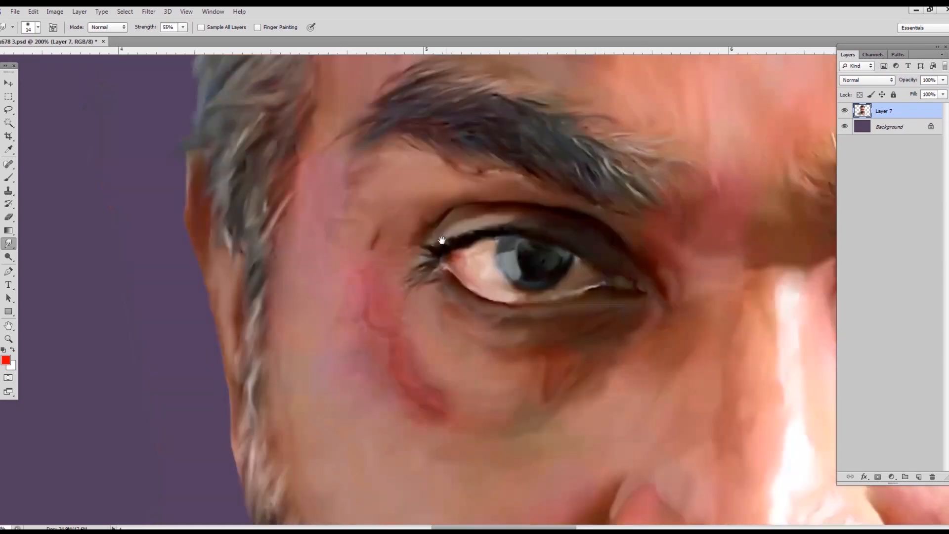
- Smudge the temple and the skin beside the bruised eye's brow with a 20 px brush
right_click(339, 237)
click(345, 235)
drag(358, 84, 312, 310)
mouse_move(274, 246)
mouse_down()
mouse_move(292, 208)
mouse_move(275, 279)
mouse_up()
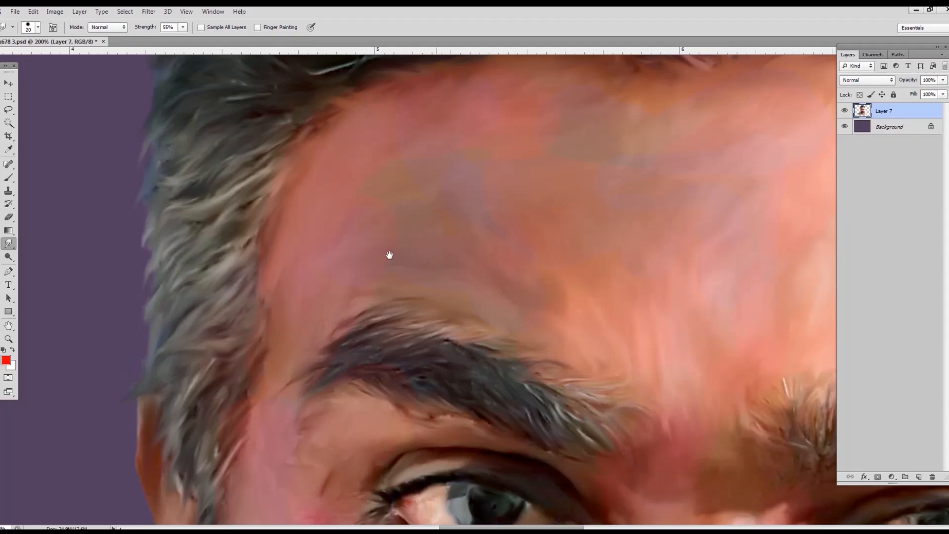
- Blend the color patches across the forehead with a 35 px Smudge brush at 55% strength
drag(390, 254, 229, 360)
key(bracketright)
key(bracketright)
key(bracketright)
drag(430, 266, 348, 226)
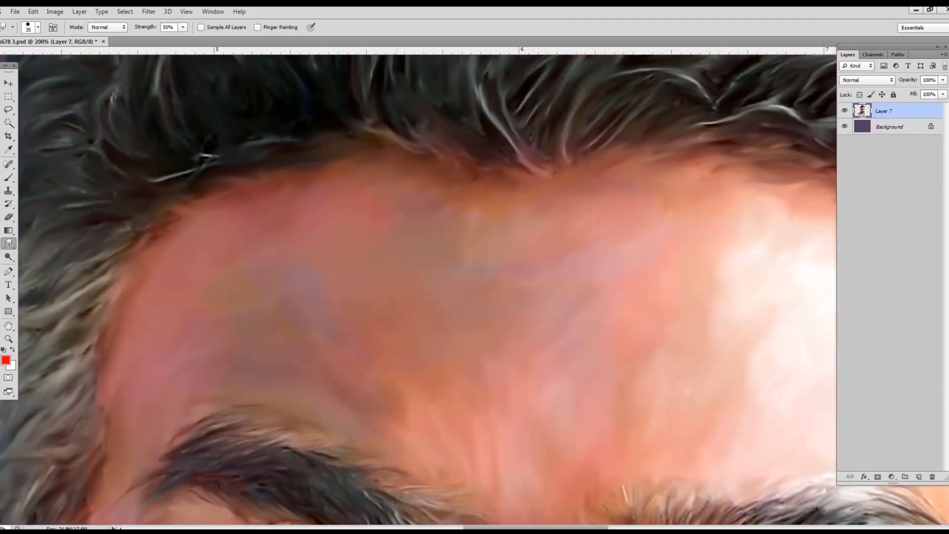
drag(424, 188, 249, 192)
mouse_move(267, 274)
mouse_down()
mouse_move(194, 320)
mouse_move(304, 286)
mouse_move(315, 261)
mouse_move(246, 256)
mouse_move(388, 332)
mouse_move(408, 312)
mouse_move(359, 352)
mouse_move(315, 318)
mouse_up()
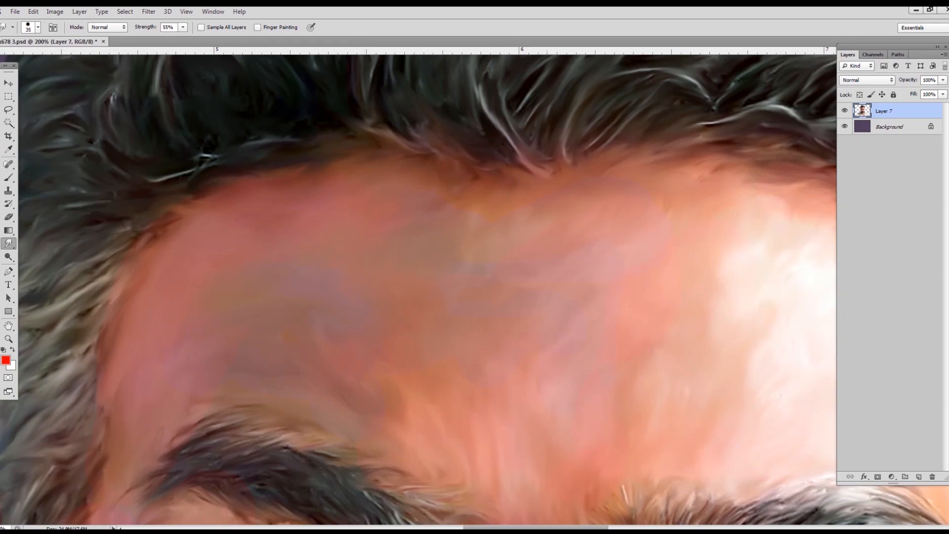
drag(489, 260, 454, 287)
drag(685, 396, 626, 241)
drag(588, 330, 568, 216)
- Review the whole portrait and save the document
key(ctrl+minus)
key(ctrl+minus)
key(ctrl+minus)
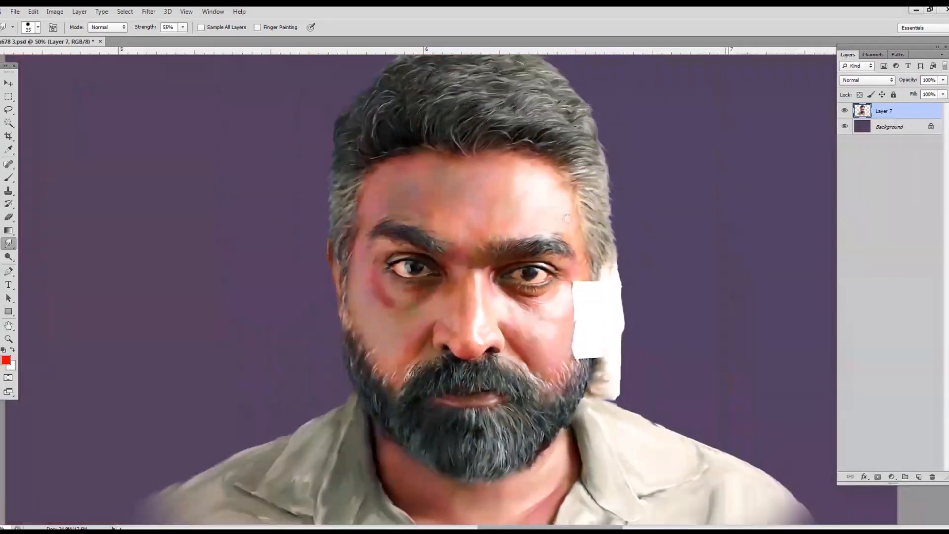
drag(517, 397, 509, 315)
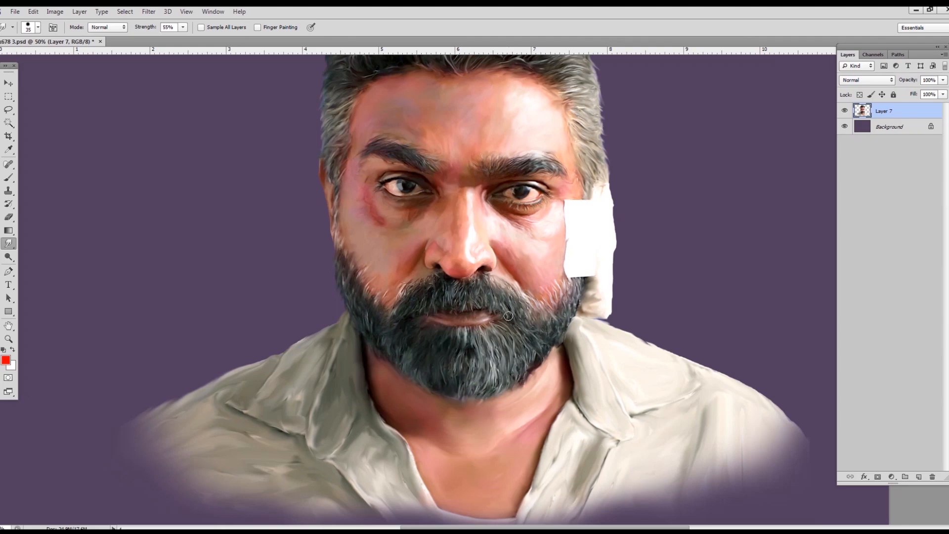
key(ctrl+s)
key(v)
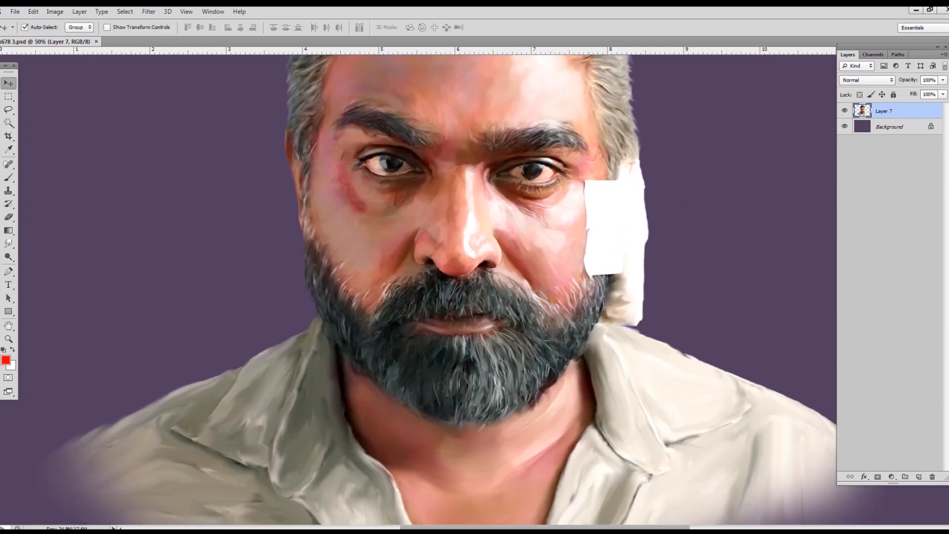
- Add a new layer above the portrait and set up the Brush tool with black as the foreground color
key(ctrl+plus)
key(ctrl+plus)
key(ctrl+plus)
drag(401, 140, 553, 245)
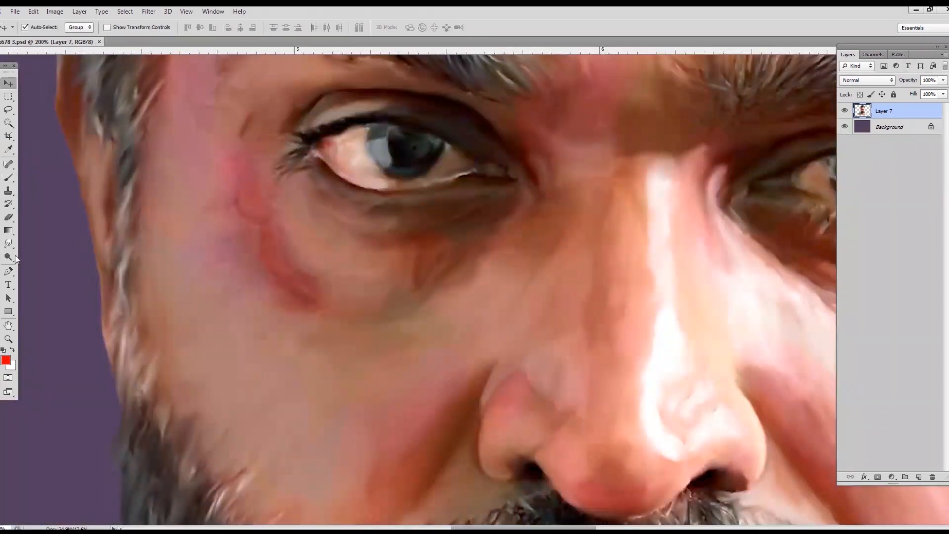
click(9, 177)
click(6, 360)
click(563, 268)
click(720, 136)
click(918, 477)
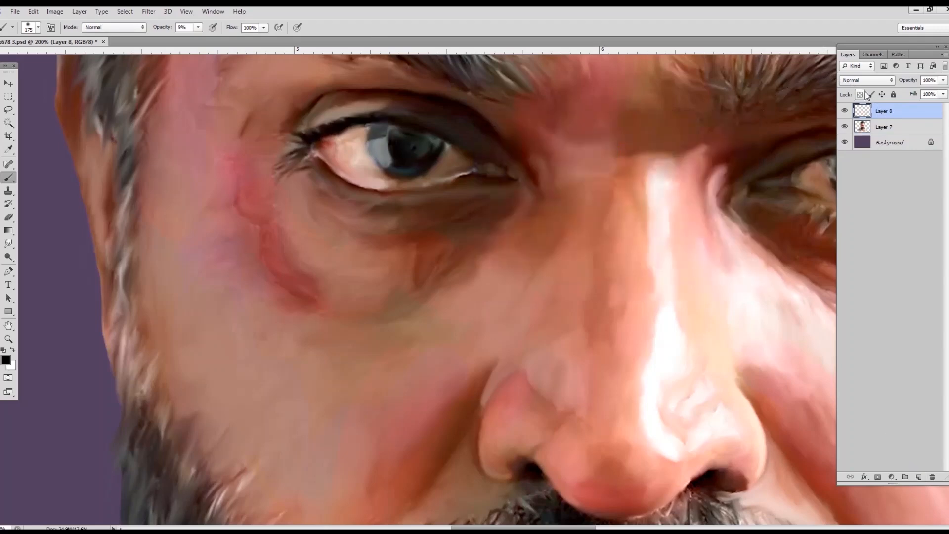
- Paint thin lower eyelashes on the bruised-side eye with a 1 px brush at 100% opacity and soften them with Gaussian Blur
click(198, 27)
key(bracketleft)
key(bracketleft)
key(bracketleft)
key(bracketleft)
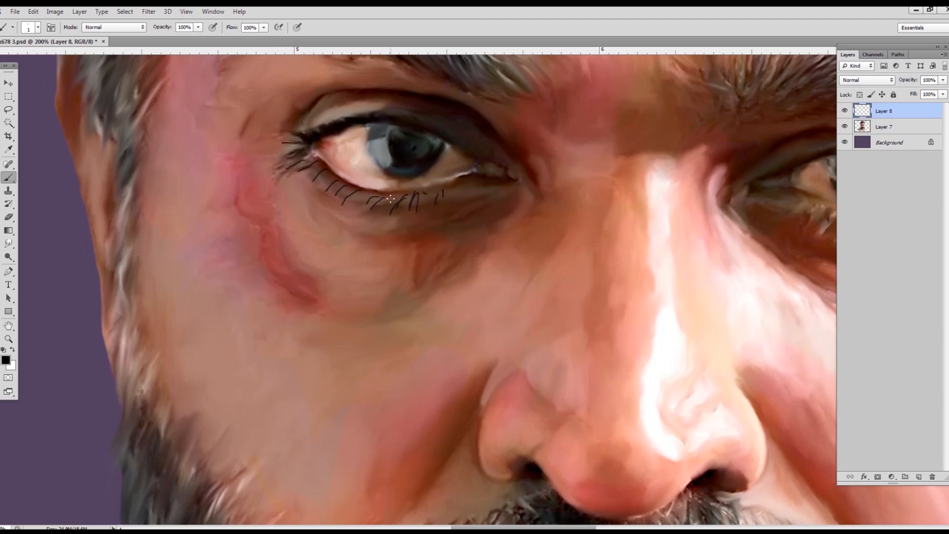
key(ctrl+alt+f)
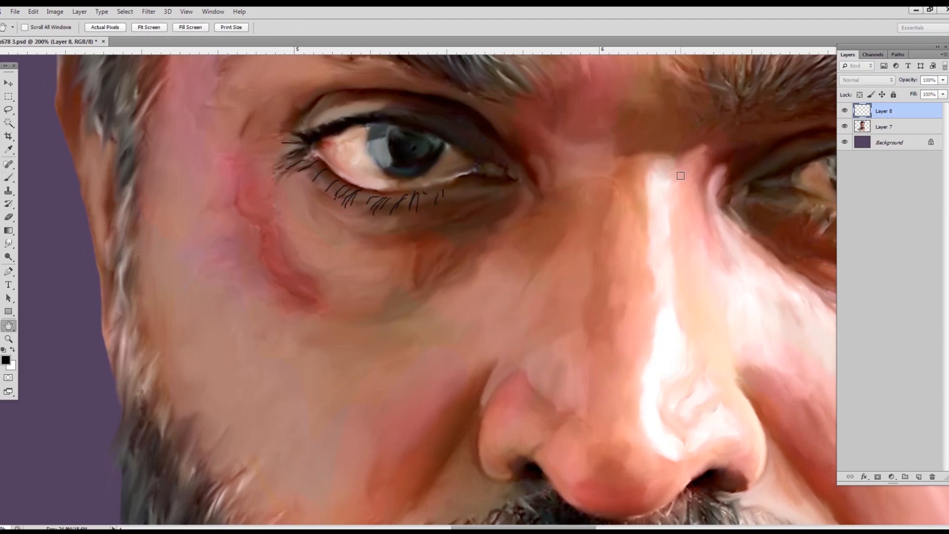
drag(768, 425, 755, 426)
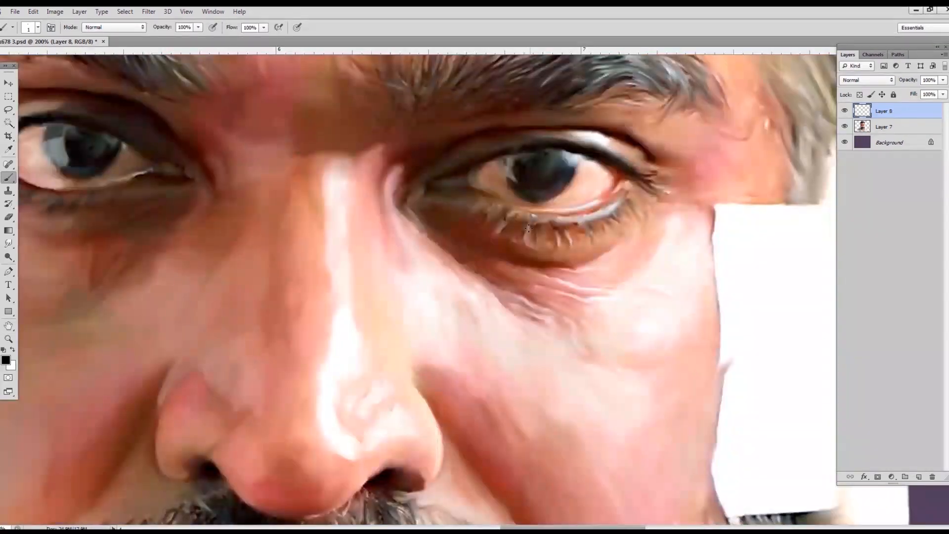
- Paint fine lashes around the bandaged-side eye with the 1 px brush at 34% opacity
click(198, 27)
click(503, 224)
key(ctrl+minus)
key(ctrl+minus)
key(ctrl+plus)
key(ctrl+plus)
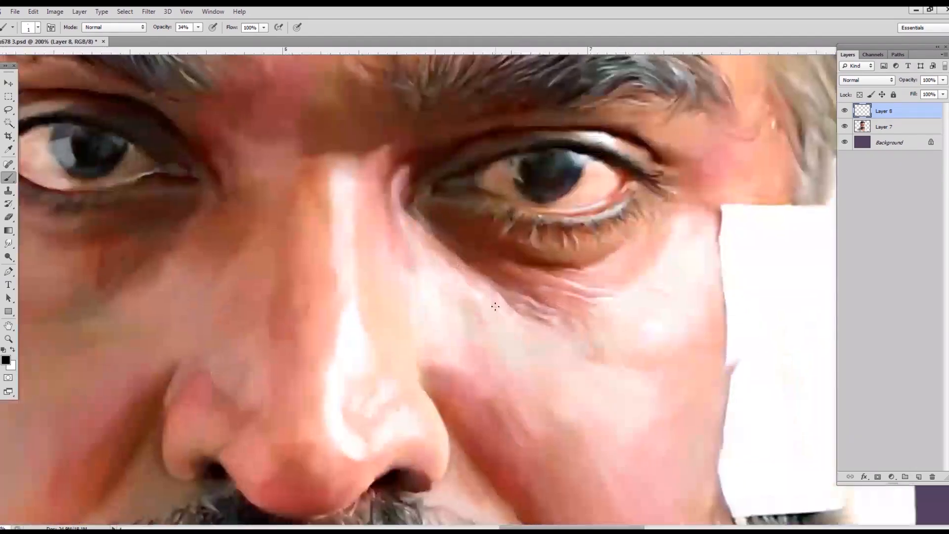
- Add a layer for more lower lashes on the bruised-side eye, blur it by 0.1 px and merge the portrait layers
click(919, 476)
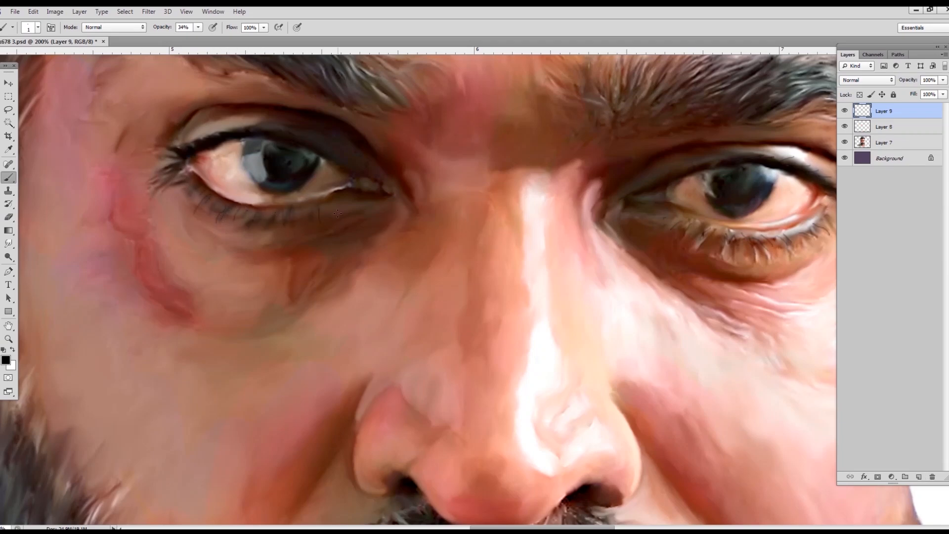
key(ctrl+alt+f)
drag(771, 425, 752, 433)
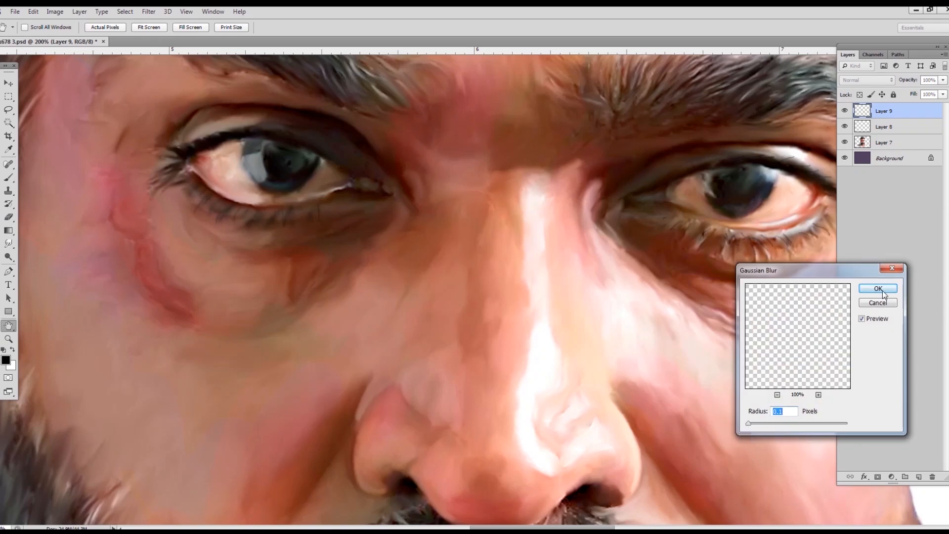
key(Return)
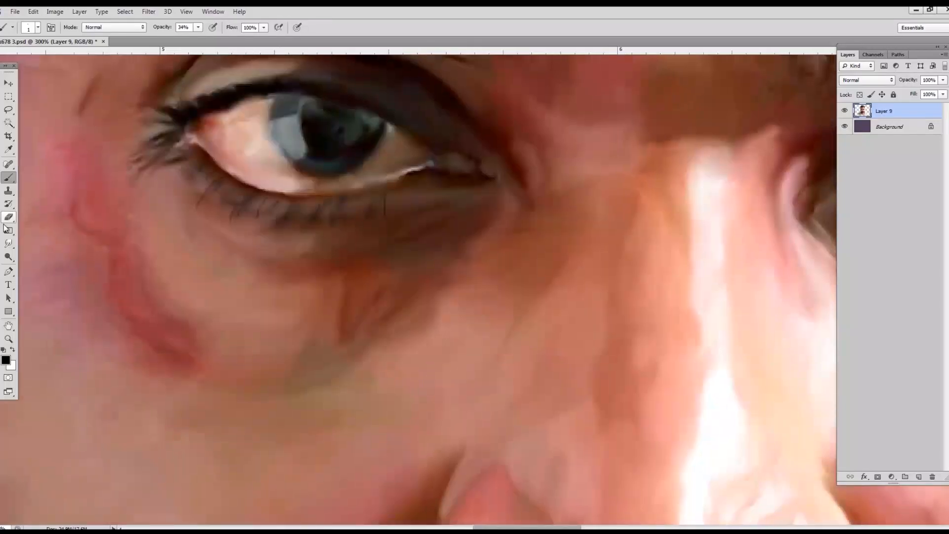
- Blend the lower lashes of the bruised-side eye with a 5 px Smudge brush at 36% strength
click(9, 243)
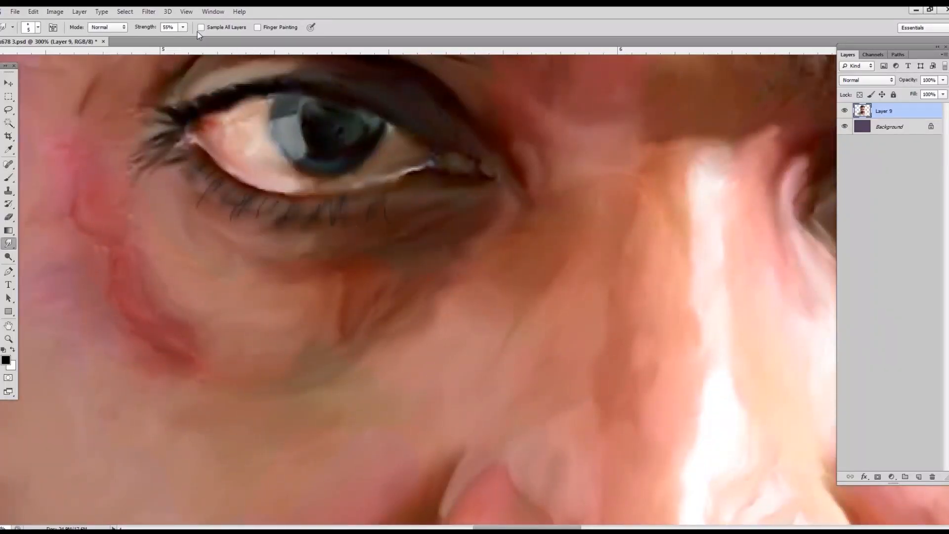
click(244, 196)
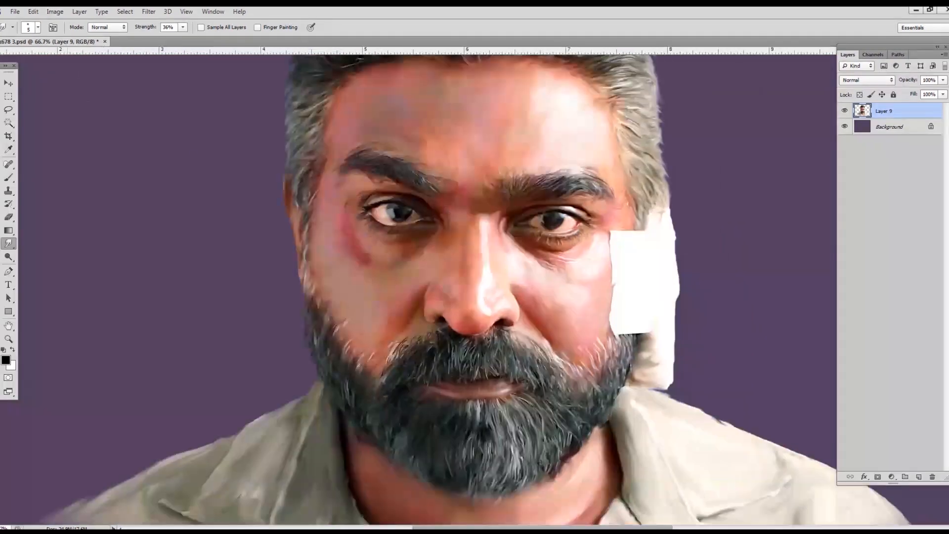
key(v)
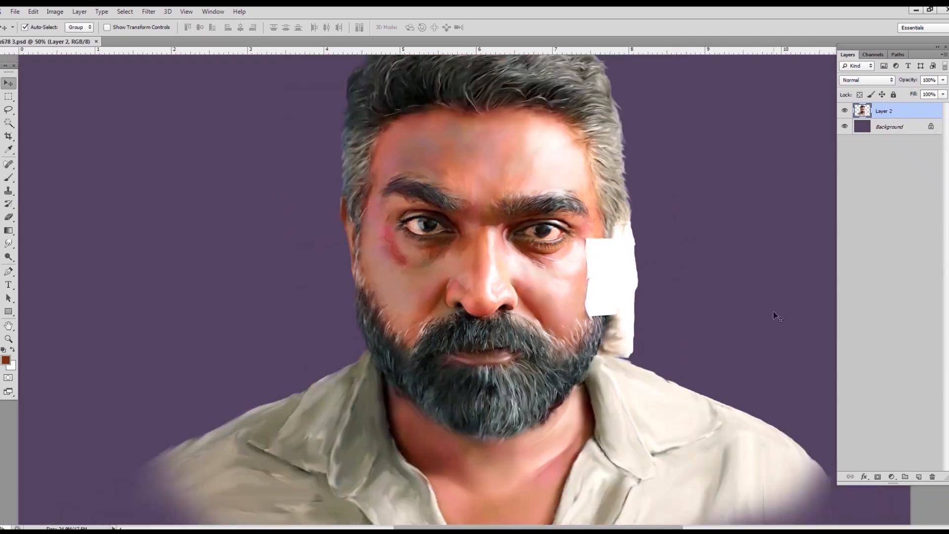
- Add a new layer above the merged portrait and prepare a black 80 px brush at 34% opacity
scroll(509, 346, up, 5)
scroll(541, 300, down, 6)
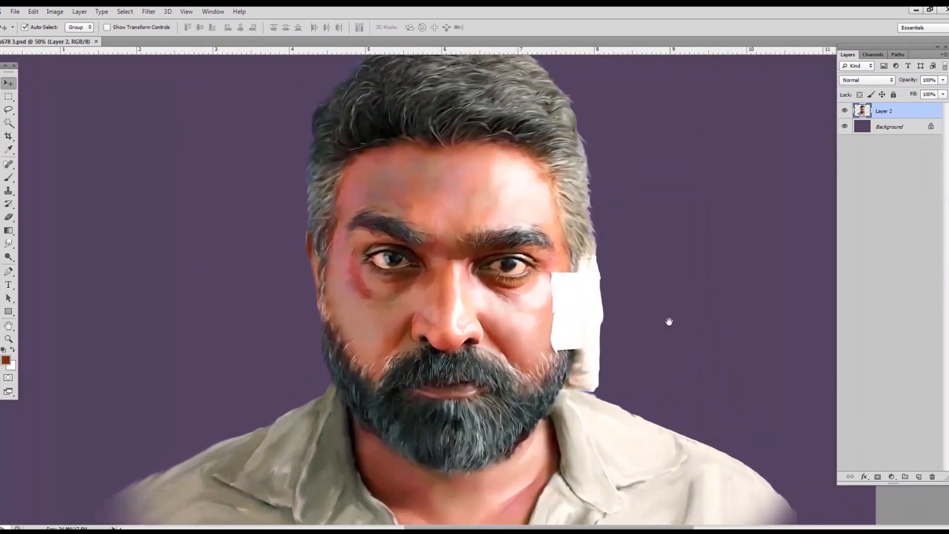
click(918, 477)
key(i)
click(6, 360)
click(660, 238)
key(b)
scroll(494, 287, up, 4)
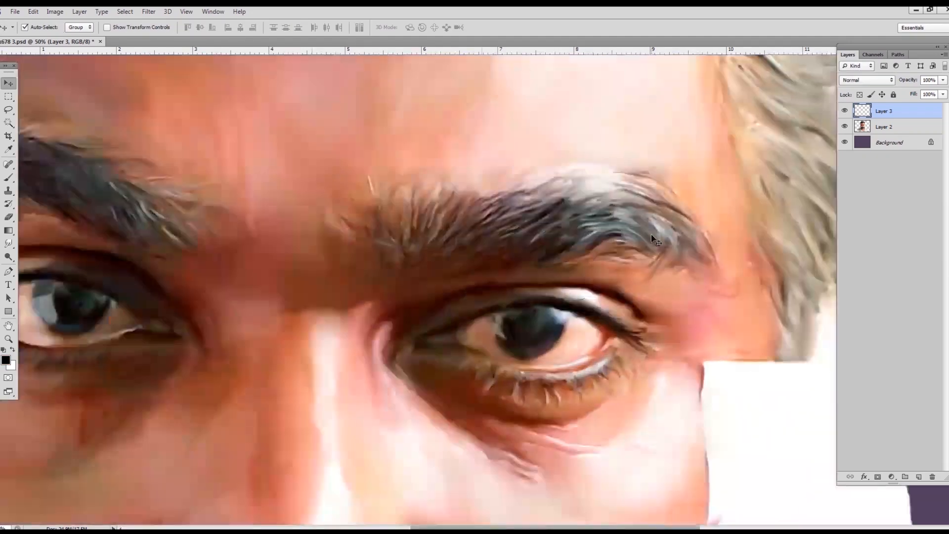
click(198, 28)
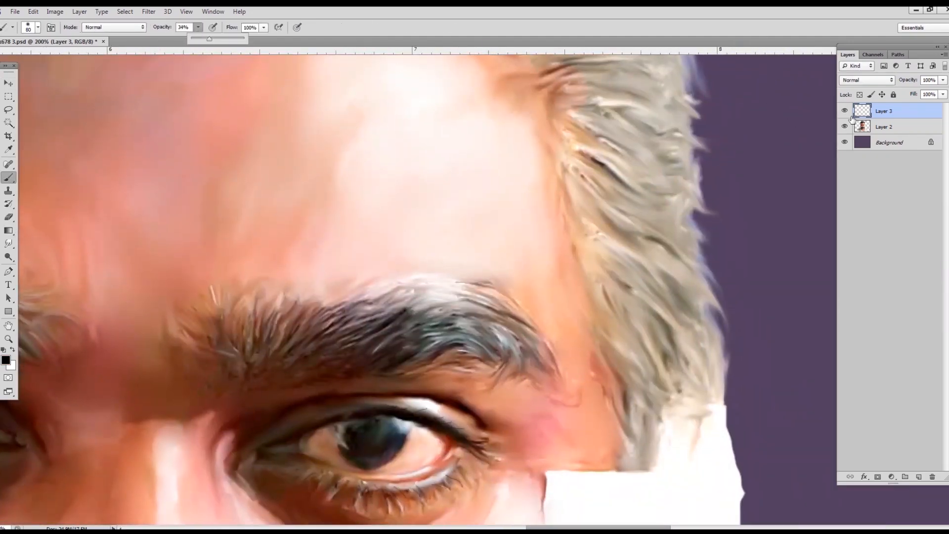
- Load the portrait layer's outline as a selection and set the new layer's blend mode to Color
ctrl+click(861, 126)
drag(603, 181, 672, 237)
key(ctrl+z)
click(865, 80)
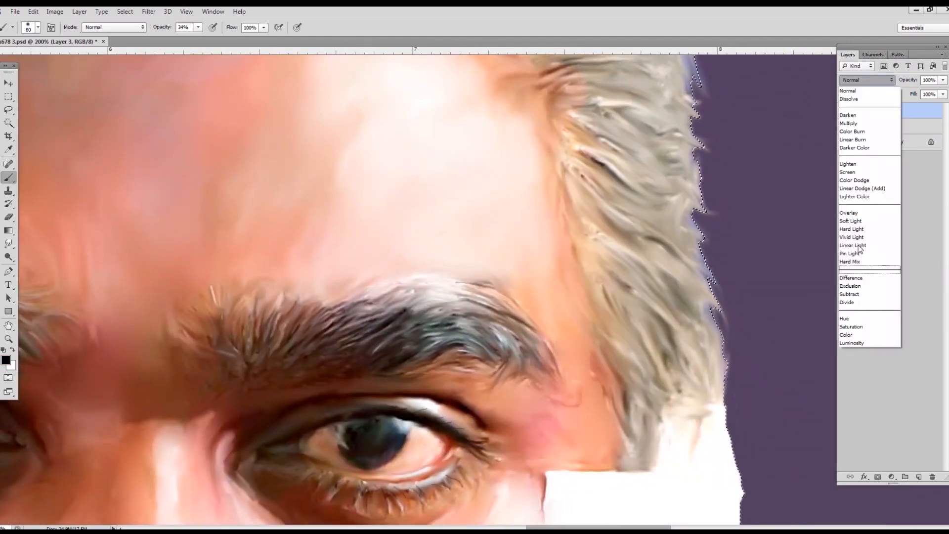
click(845, 335)
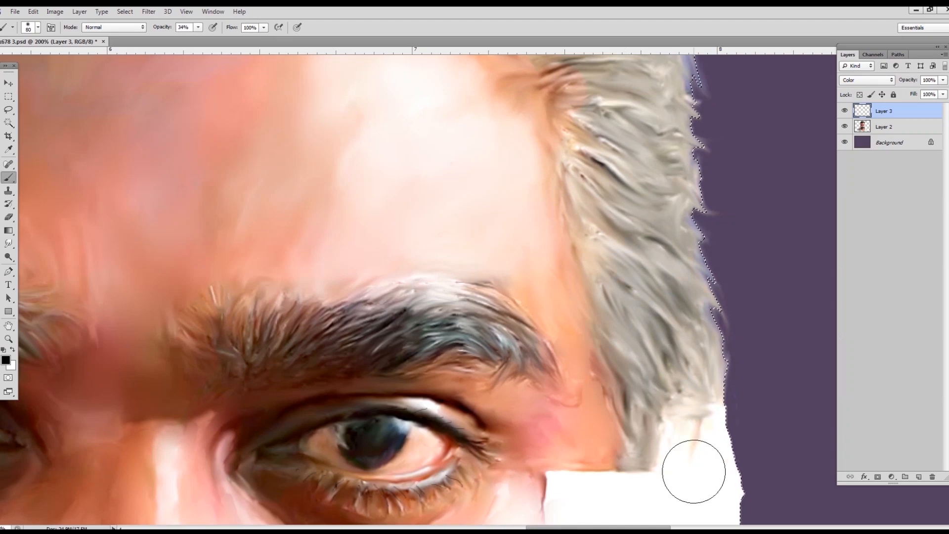
- Neutralize the color of the bandaged-side hair and the front hair above the forehead, raising the brush opacity to 100%
scroll(693, 471, up, 4)
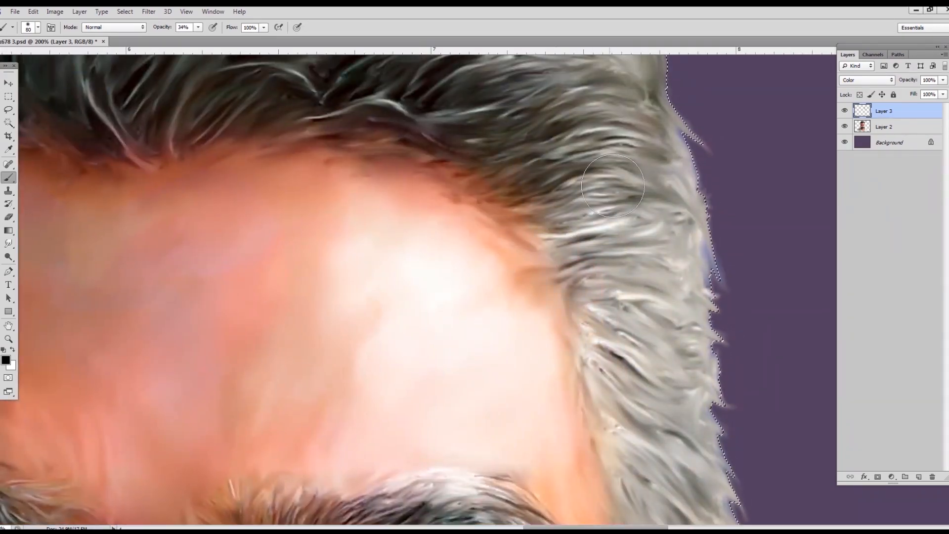
scroll(744, 303, up, 3)
scroll(744, 303, left, 5)
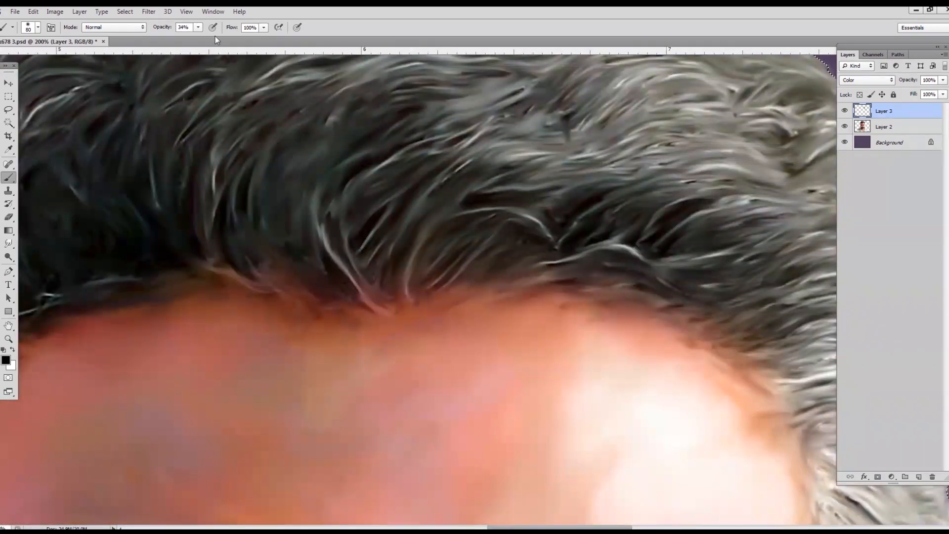
drag(198, 28, 425, 75)
mouse_move(378, 215)
mouse_down()
mouse_move(364, 271)
mouse_move(472, 240)
mouse_up()
right_click(553, 186)
click(690, 155)
drag(494, 280, 472, 295)
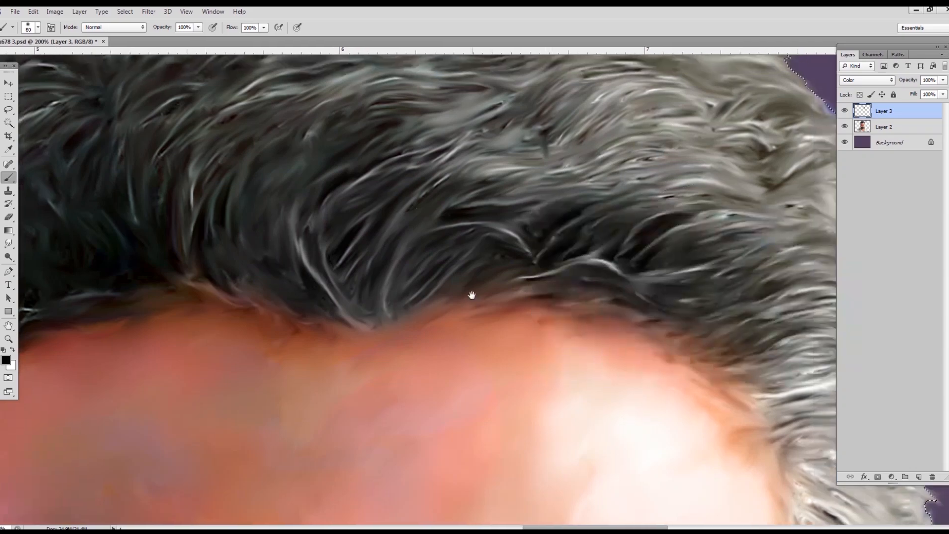
- Paint out the remaining color cast in the upper hair and sideburn on the bandaged side at 100% opacity
scroll(602, 152, up, 3)
scroll(601, 152, right, 3)
drag(653, 283, 684, 339)
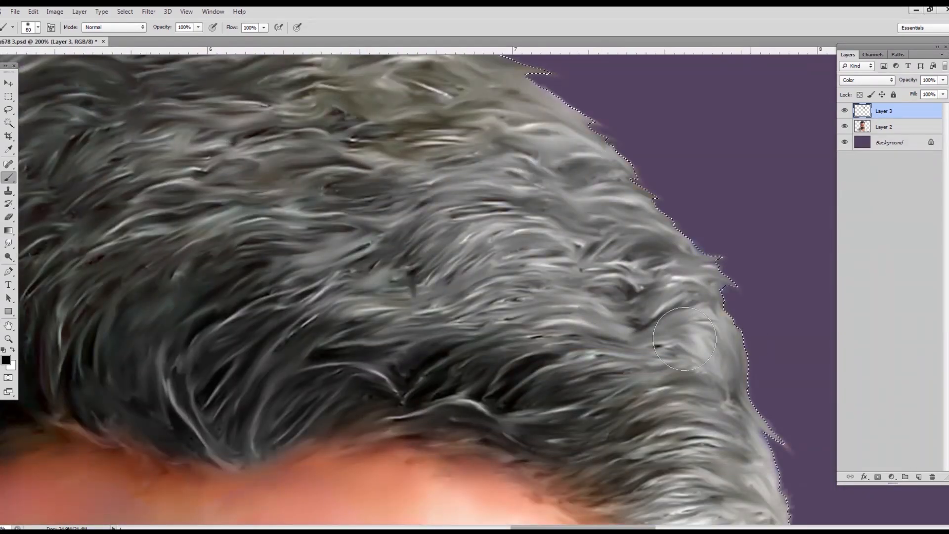
scroll(634, 246, down, 10)
scroll(627, 350, right, 3)
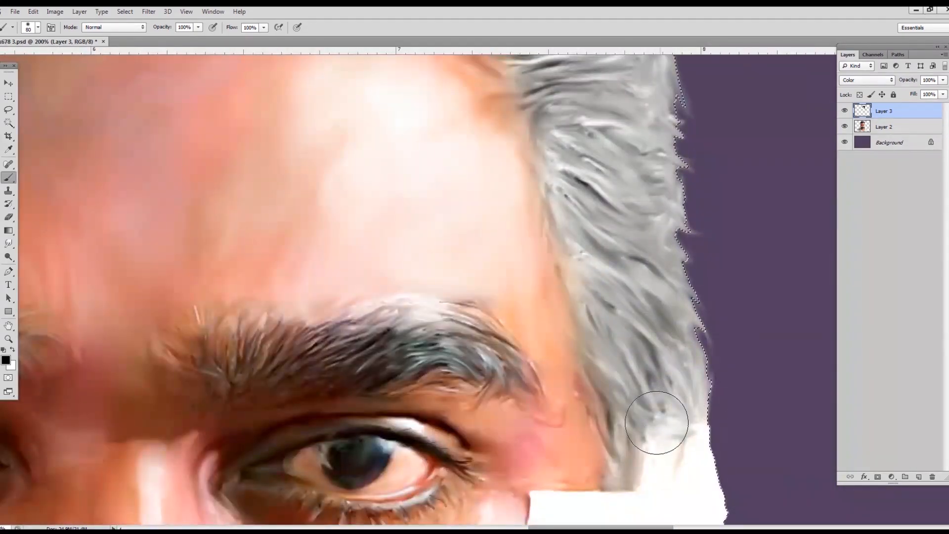
- Turn the sideburn on the bruised side neutral gray with a 45 px brush at 57% opacity
drag(234, 360, 732, 354)
mouse_move(338, 299)
mouse_down()
mouse_move(363, 371)
mouse_move(380, 332)
mouse_move(368, 421)
mouse_move(385, 334)
mouse_move(422, 263)
mouse_move(393, 264)
mouse_move(410, 233)
mouse_up()
key(bracketleft)
key(bracketleft)
key(bracketleft)
key(bracketleft)
right_click(409, 231)
click(198, 27)
drag(199, 38, 175, 38)
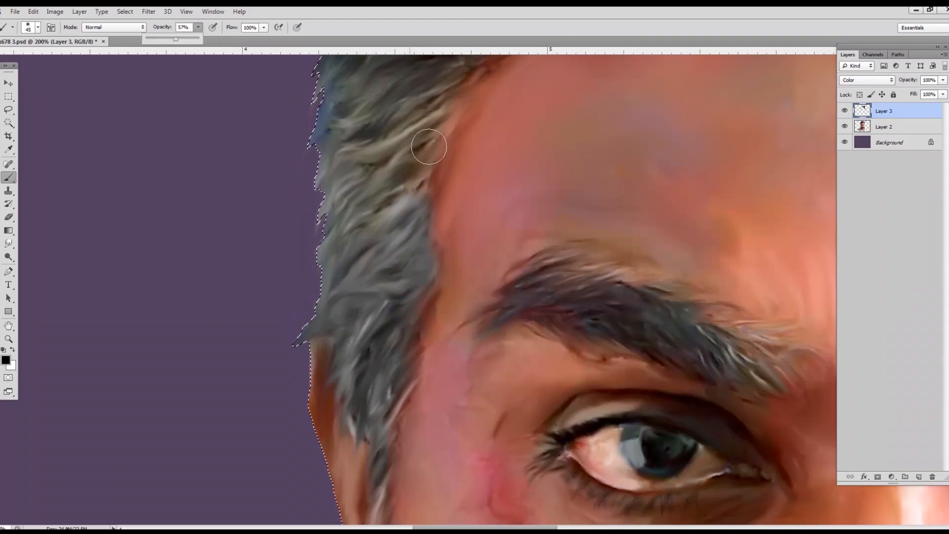
drag(429, 146, 434, 163)
- Gray out the temple hair on the bruised side and both eyebrows with the 45 px brush
scroll(408, 292, up, 5)
scroll(408, 292, right, 1)
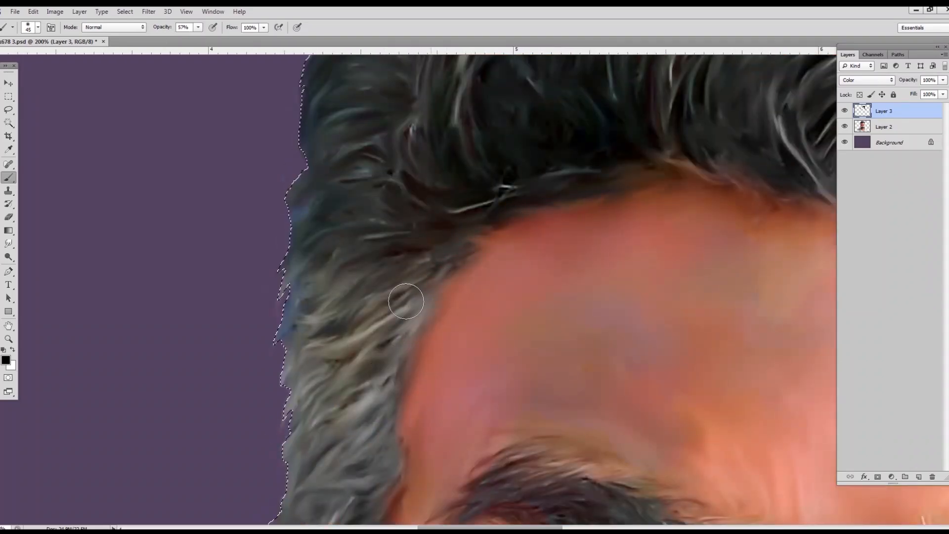
scroll(309, 259, down, 5)
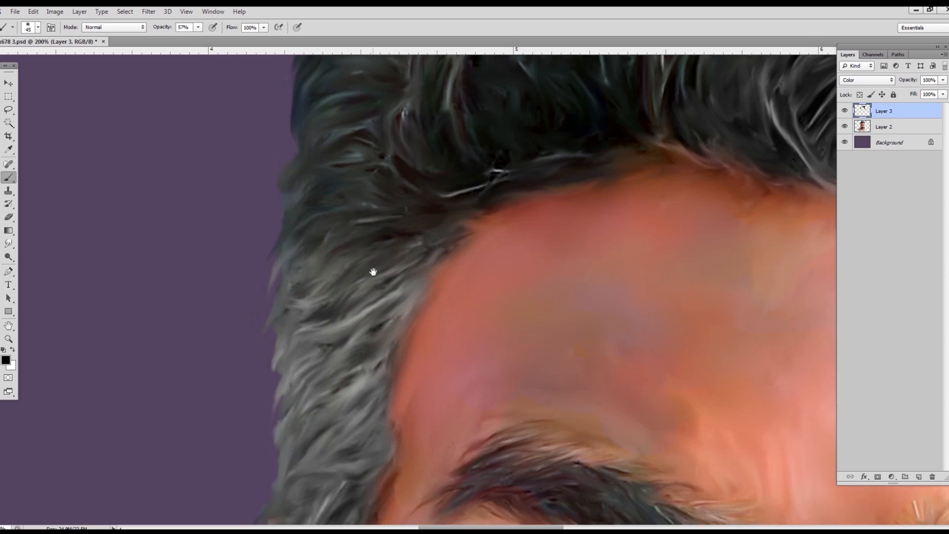
scroll(296, 212, right, 3)
scroll(592, 328, down, 1)
scroll(398, 263, right, 6)
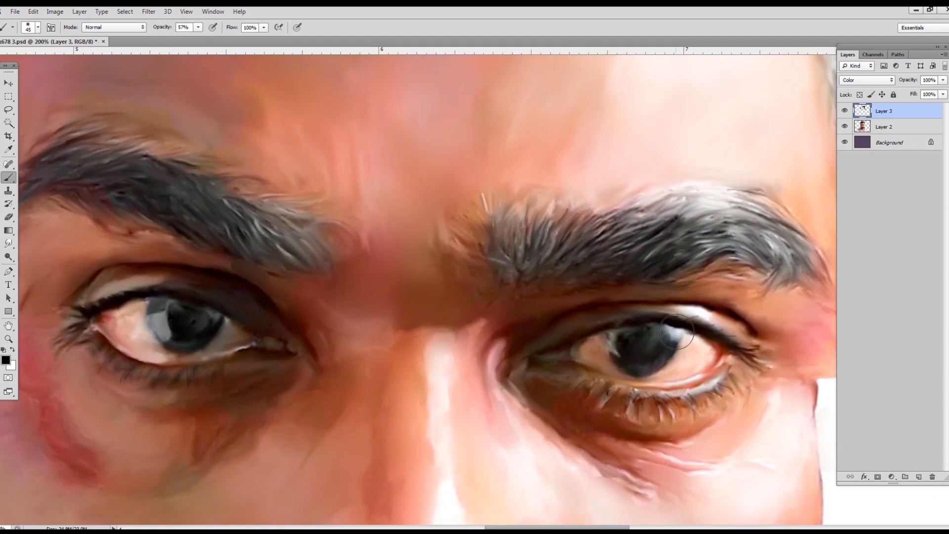
- Enlarge the brush to 150 px and neutralize the color across the top of the hair, setting the opacity to 100%
key(ctrl+minus)
drag(672, 265, 736, 460)
key(bracketright)
key(bracketright)
key(bracketright)
key(bracketright)
key(bracketright)
key(bracketright)
key(bracketright)
key(bracketright)
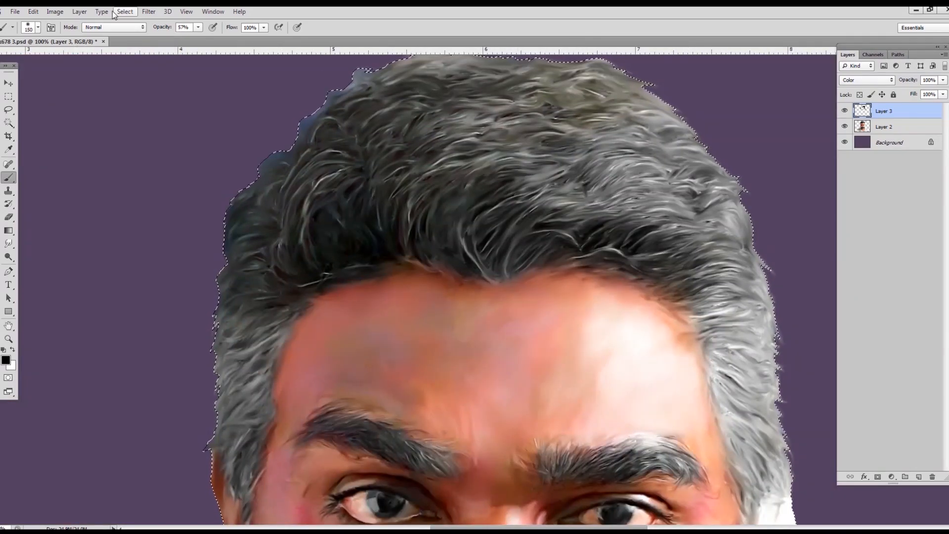
key(0)
- Remove the color cast from the beard and moustache, reducing the brush to 10 px around the lips
drag(780, 461, 710, 121)
drag(775, 257, 799, 147)
key(bracketleft)
key(bracketleft)
key(bracketleft)
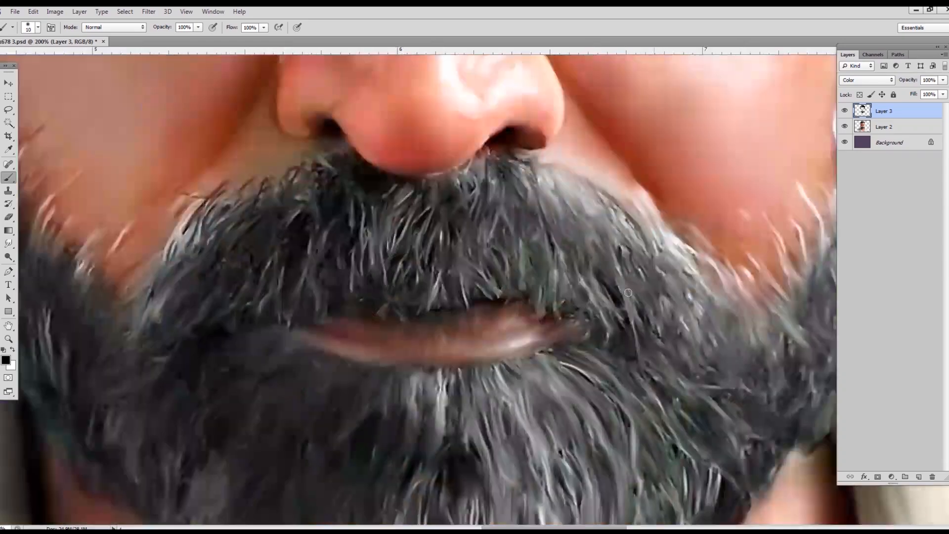
- Gray the stray beard hairs on the bandaged-side cheek with a 14 px textured brush at 26% opacity
drag(628, 293, 274, 275)
right_click(367, 210)
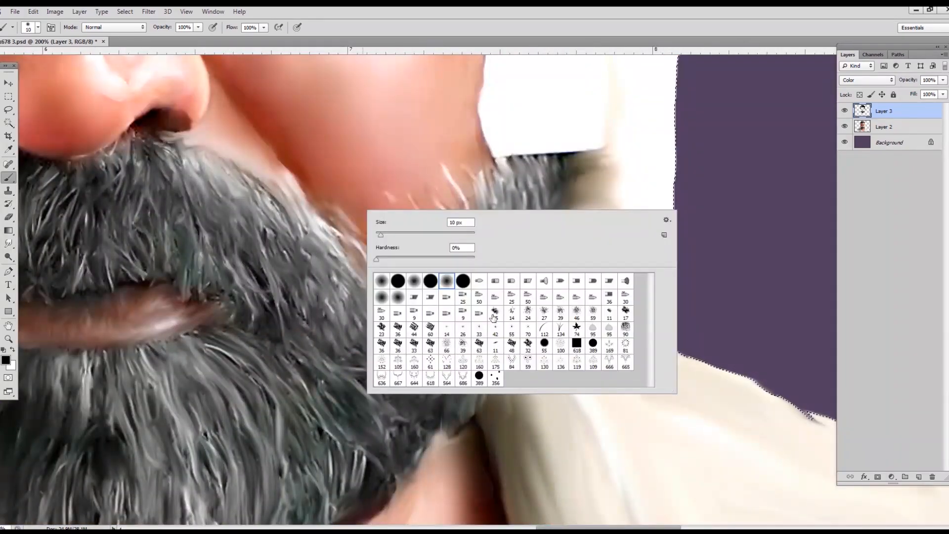
double_click(511, 313)
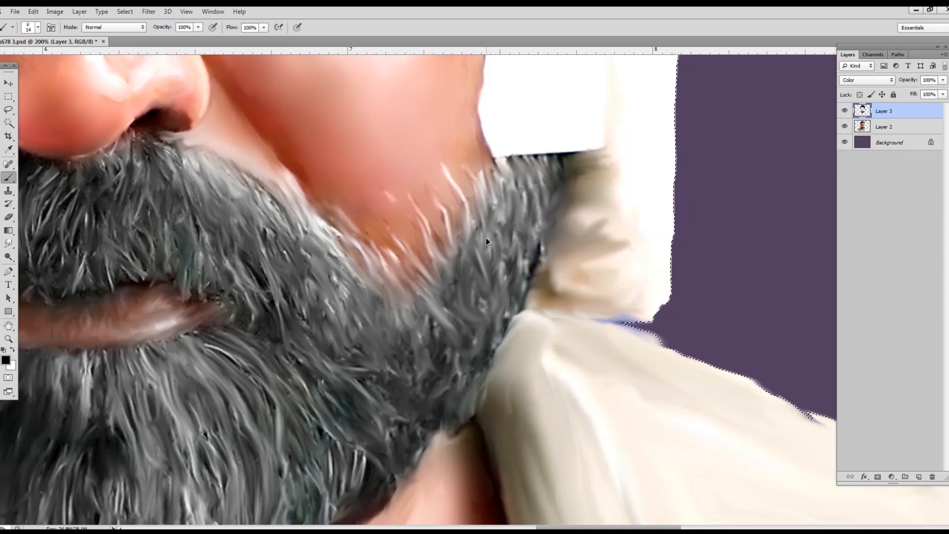
right_click(484, 226)
click(446, 32)
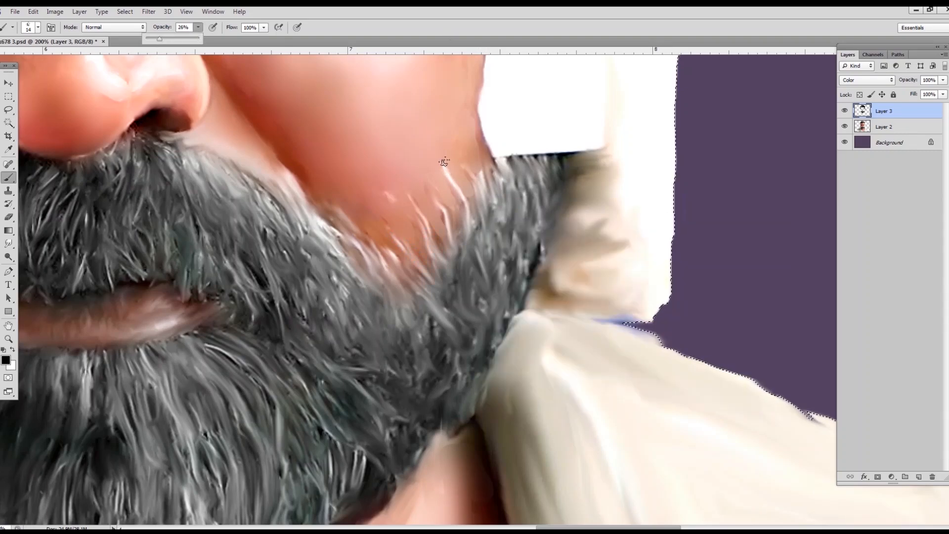
key(2)
key(6)
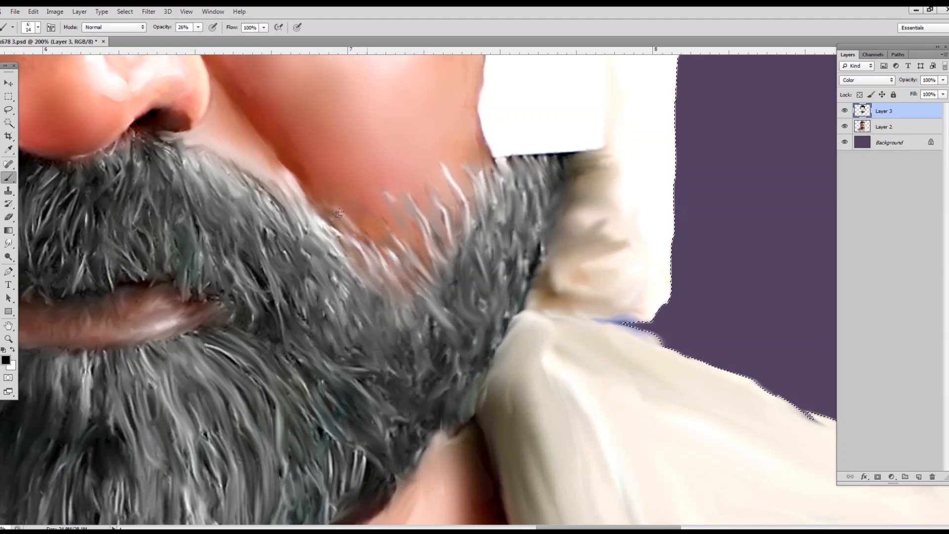
- Gray the beard edge and thin sideburn hairs on the bruised side with the 14 px textured brush
drag(219, 191, 520, 262)
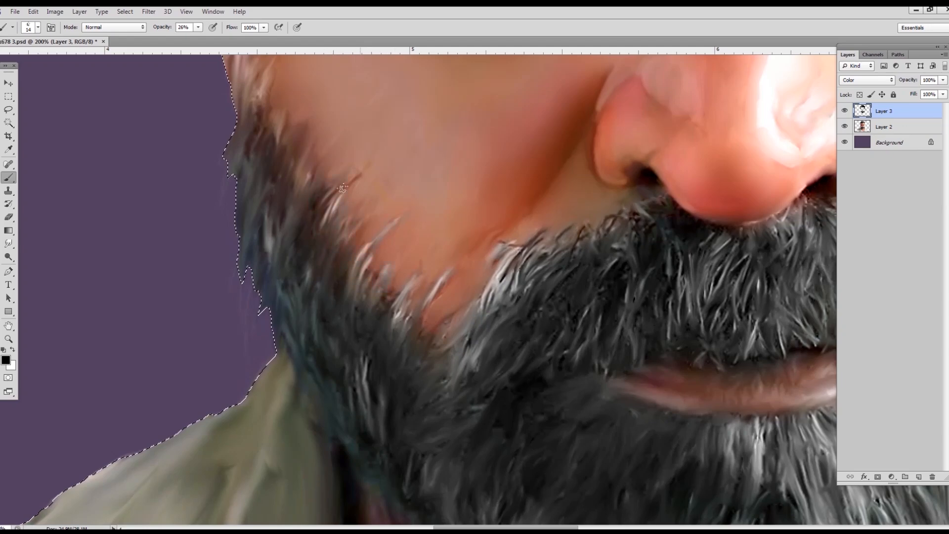
drag(300, 180, 370, 306)
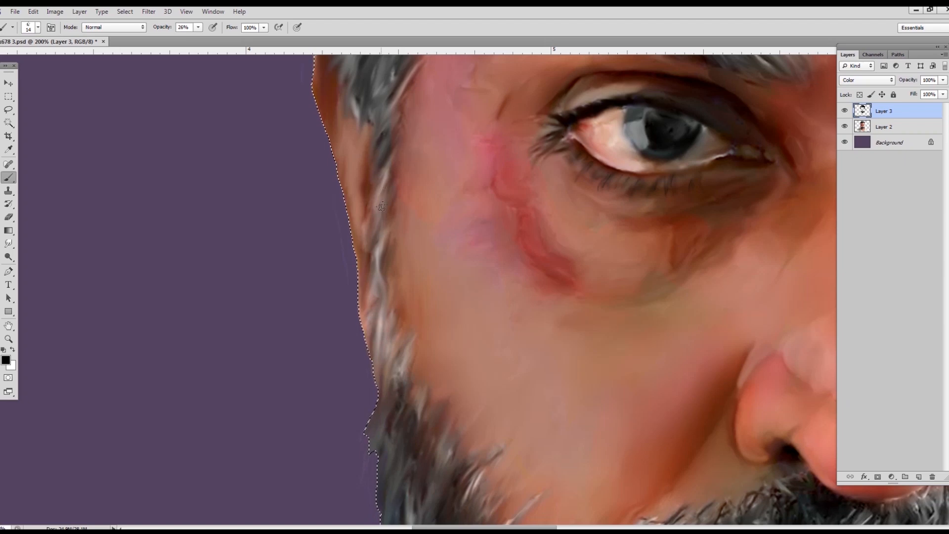
drag(382, 206, 371, 332)
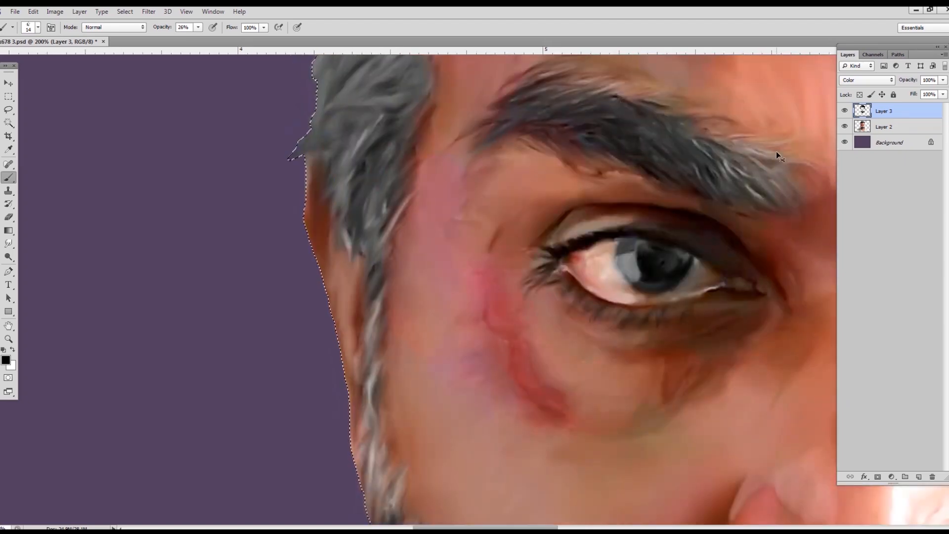
- Compare the whole portrait with and without the gray color layer, Layer 3
key(ctrl+0)
click(845, 111)
click(844, 111)
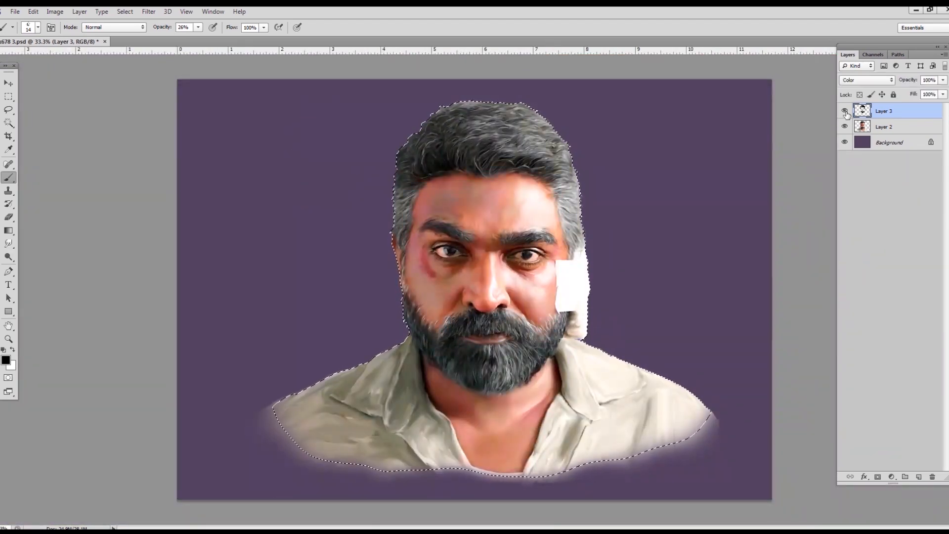
click(845, 111)
click(845, 112)
- Clear the selection and merge Layer 3 with Layer 2 into a single portrait layer
key(ctrl+d)
shift+click(898, 126)
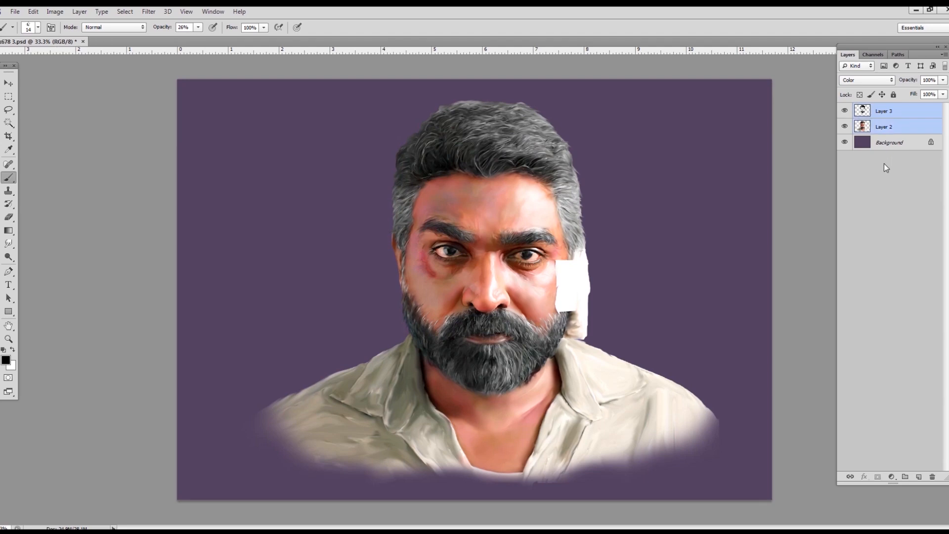
key(ctrl+e)
key(ctrl+plus)
drag(651, 229, 587, 299)
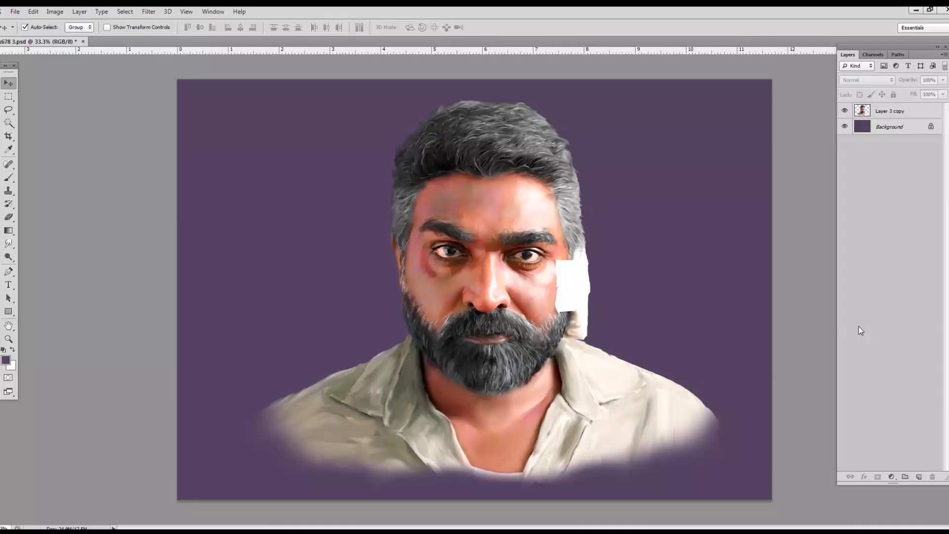
- Paste the dark smoky painted backdrop as a new layer and place it beneath the portrait layer
key(ctrl+v)
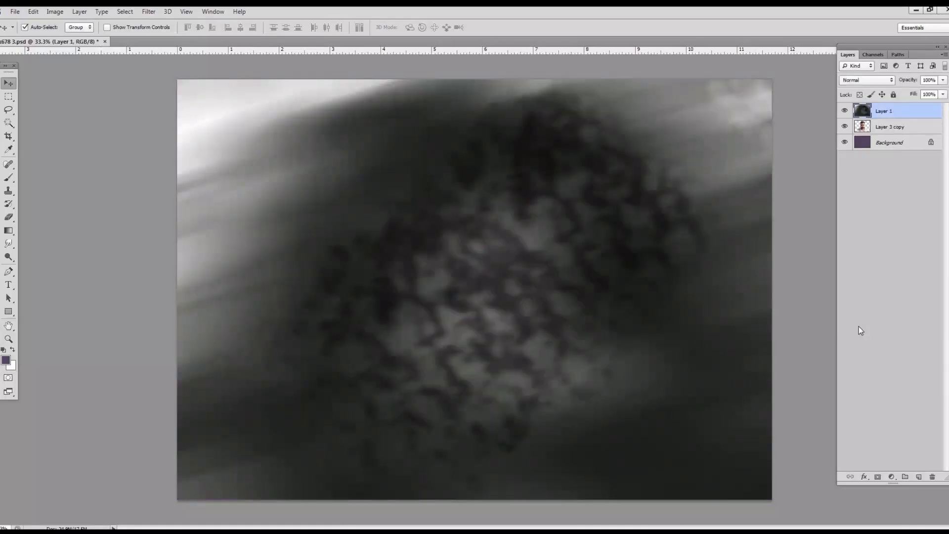
drag(894, 111, 892, 130)
scroll(447, 278, up, 1)
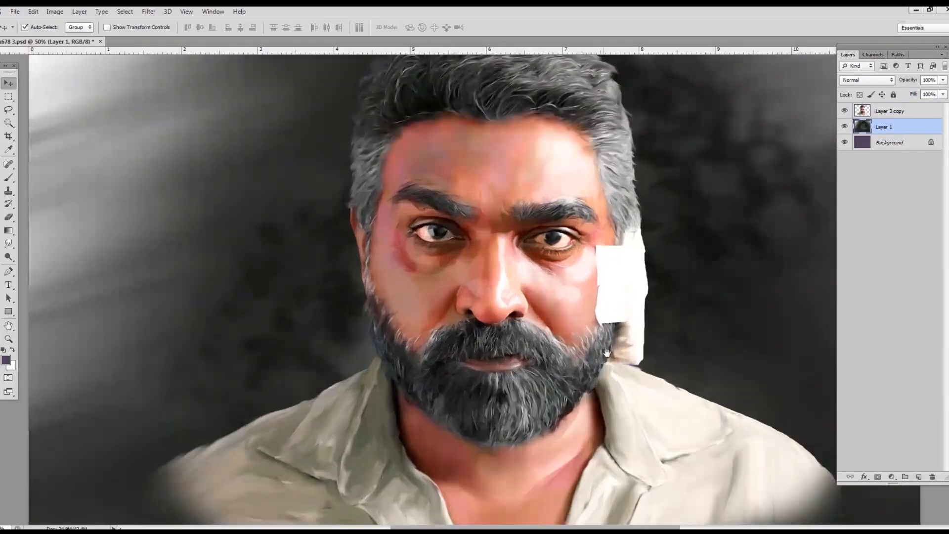
- Erase lightly on the backdrop beside the bruised-side shoulder with a 200 px textured eraser at 18% opacity, and merge Layer 1 into the Background
click(9, 217)
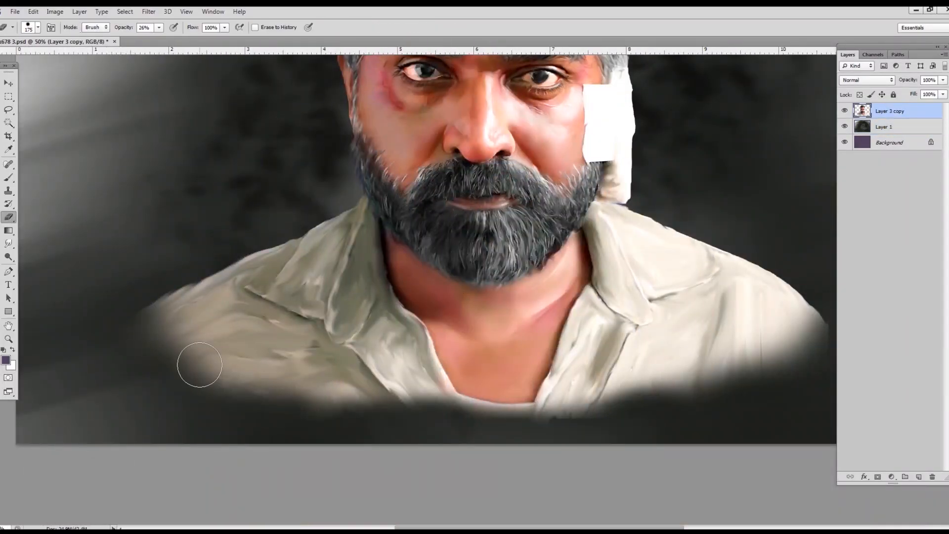
right_click(447, 282)
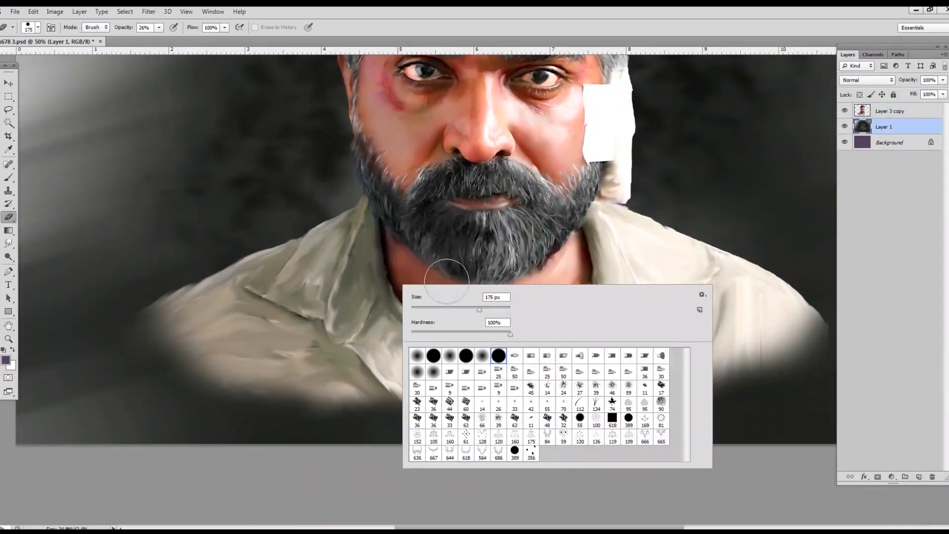
double_click(466, 417)
key(bracketright)
key(bracketright)
key(bracketright)
key(bracketright)
drag(160, 27, 154, 39)
key(bracketright)
key(bracketright)
key(bracketright)
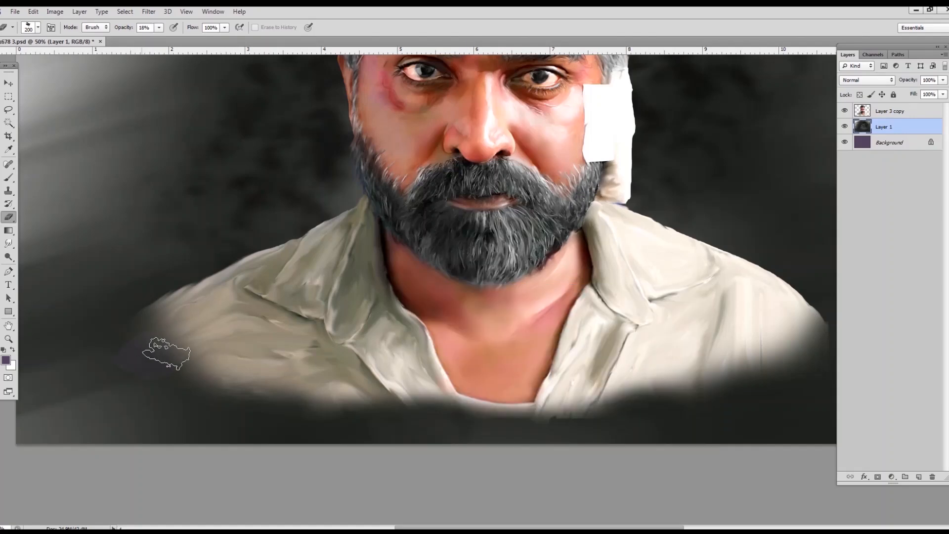
drag(166, 354, 193, 379)
key(ctrl+e)
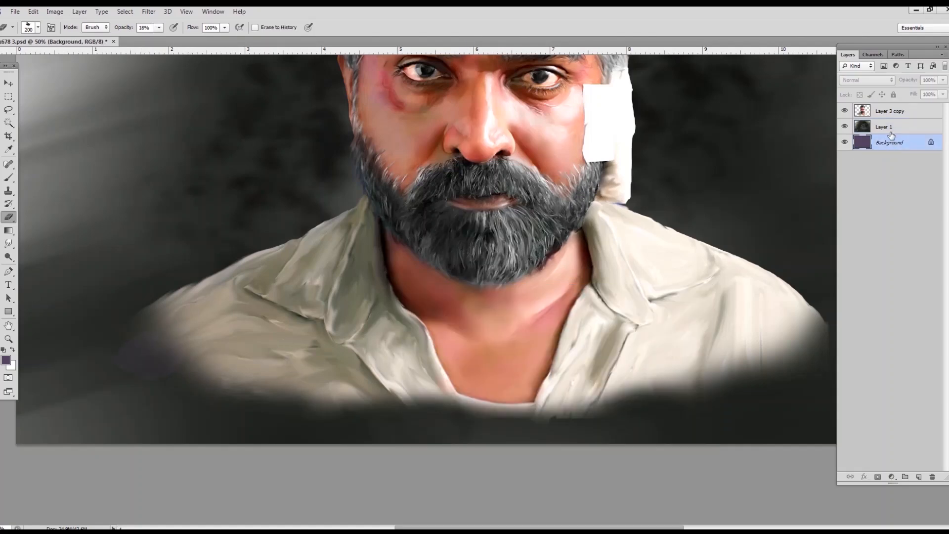
- Erase the shirt's lower edge on the portrait layer into ragged strokes with the 200 px textured eraser at 18% opacity
click(884, 111)
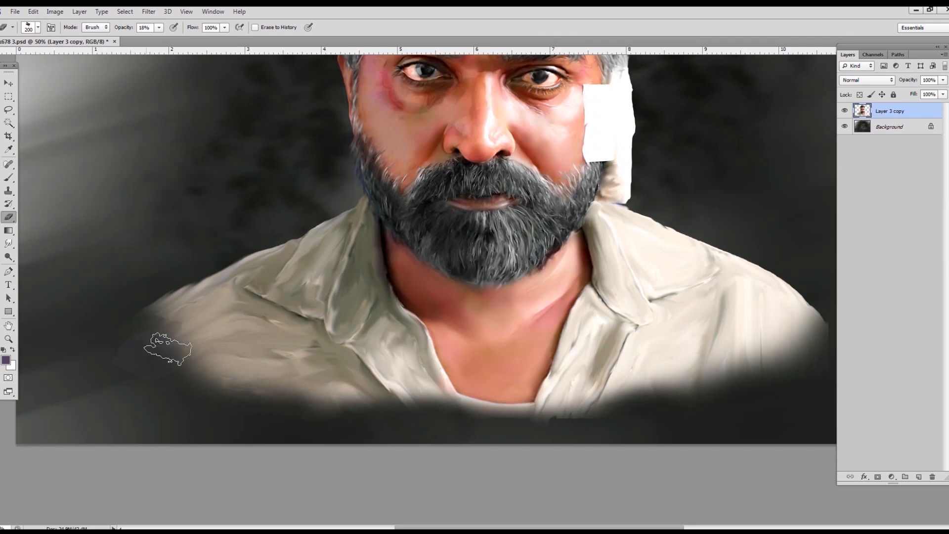
mouse_move(159, 339)
mouse_down()
mouse_move(174, 375)
mouse_move(221, 386)
mouse_move(234, 370)
mouse_move(292, 383)
mouse_move(237, 367)
mouse_move(123, 360)
mouse_move(524, 423)
mouse_move(661, 423)
mouse_move(799, 391)
mouse_move(794, 338)
mouse_move(721, 383)
mouse_move(738, 350)
mouse_move(636, 398)
mouse_up()
key(Return)
click(773, 362)
key(Return)
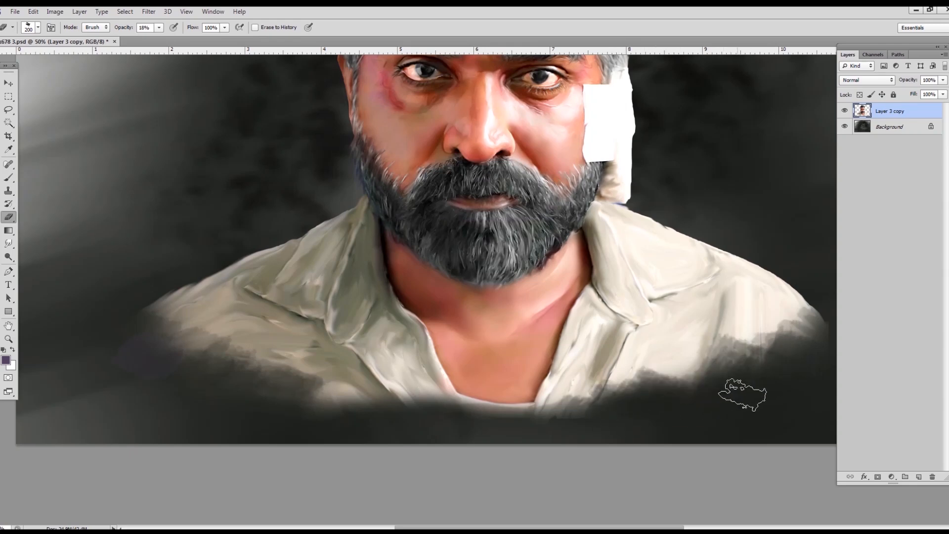
drag(307, 395, 262, 368)
- Soften the shirt's lower edge and shoulder ends into the backdrop with a soft round eraser tip
right_click(356, 304)
double_click(481, 365)
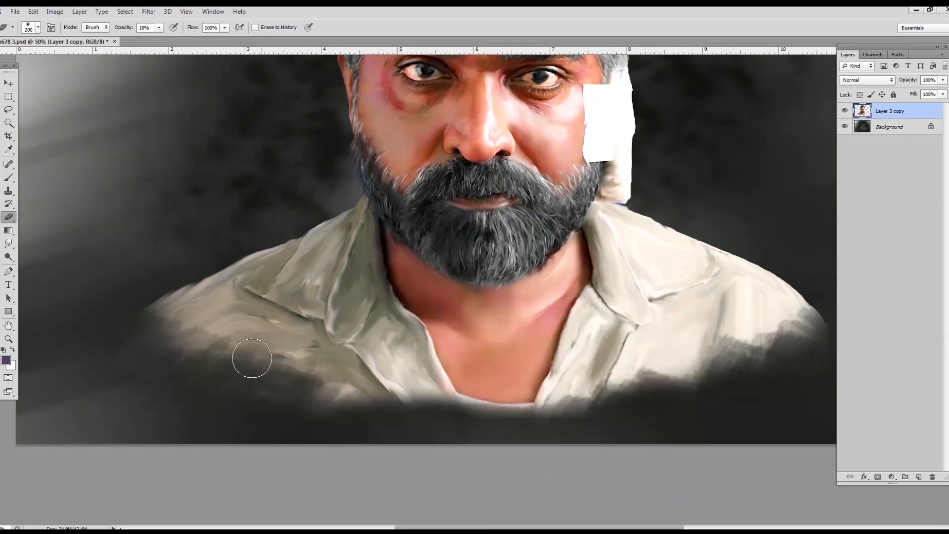
mouse_move(666, 374)
mouse_down()
mouse_move(750, 339)
mouse_move(821, 335)
mouse_move(734, 363)
mouse_move(700, 358)
mouse_move(613, 403)
mouse_move(629, 399)
mouse_move(523, 427)
mouse_move(415, 432)
mouse_move(226, 351)
mouse_move(346, 396)
mouse_move(158, 305)
mouse_up()
- Scale the portrait layer up to about 107.5% and reposition it so the chest reaches the canvas's lower edge
key(ctrl+minus)
key(ctrl+minus)
key(ctrl+t)
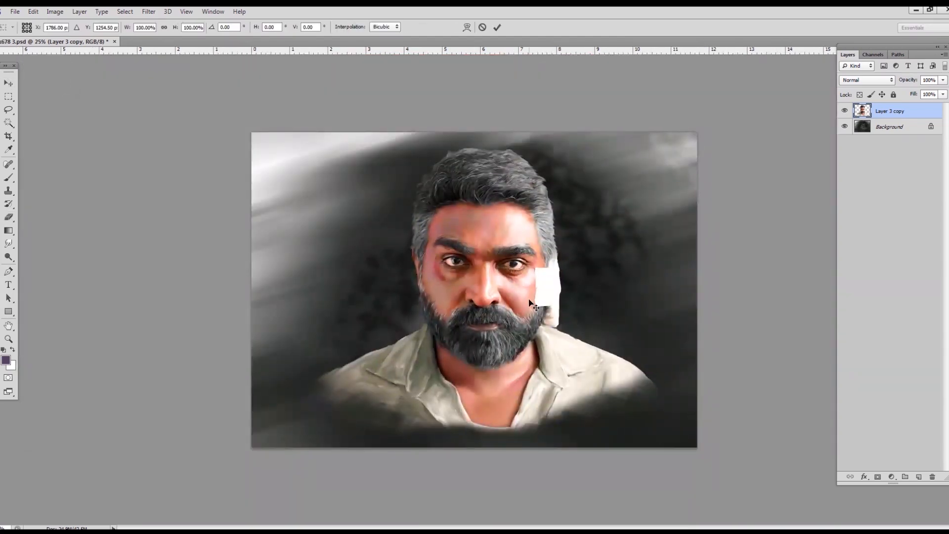
drag(302, 439, 284, 464)
drag(657, 145, 661, 140)
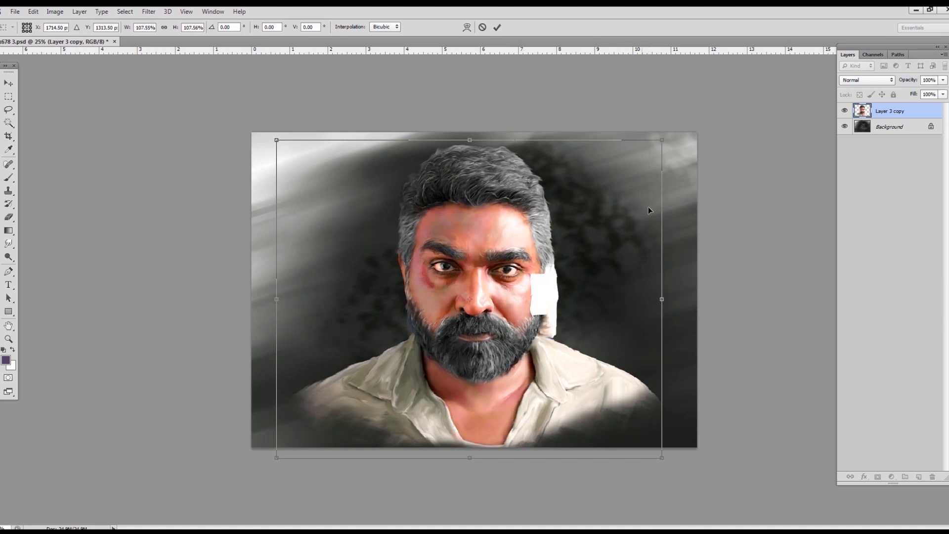
click(497, 28)
key(ctrl+plus)
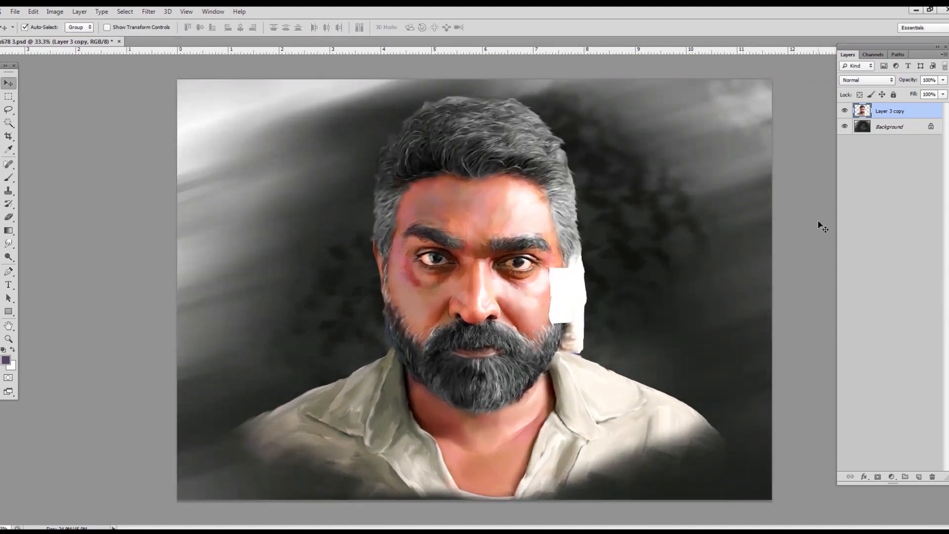
- Examine the painted detail of the eyes, cheeks, nose and beard up close against the new backdrop
key(ctrl+plus)
key(ctrl+plus)
key(ctrl+plus)
key(ctrl+plus)
drag(614, 217, 585, 349)
key(ctrl+minus)
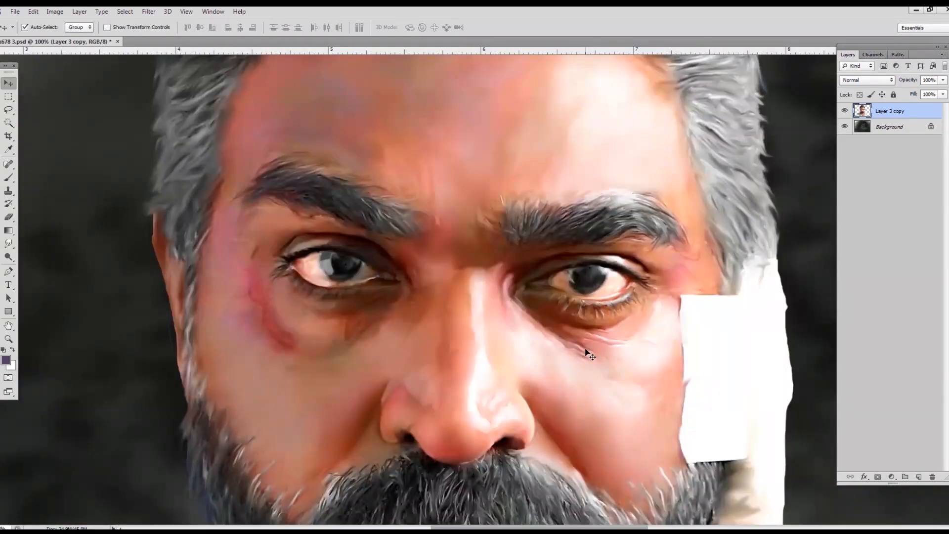
key(ctrl+0)
key(ctrl+alt+0)
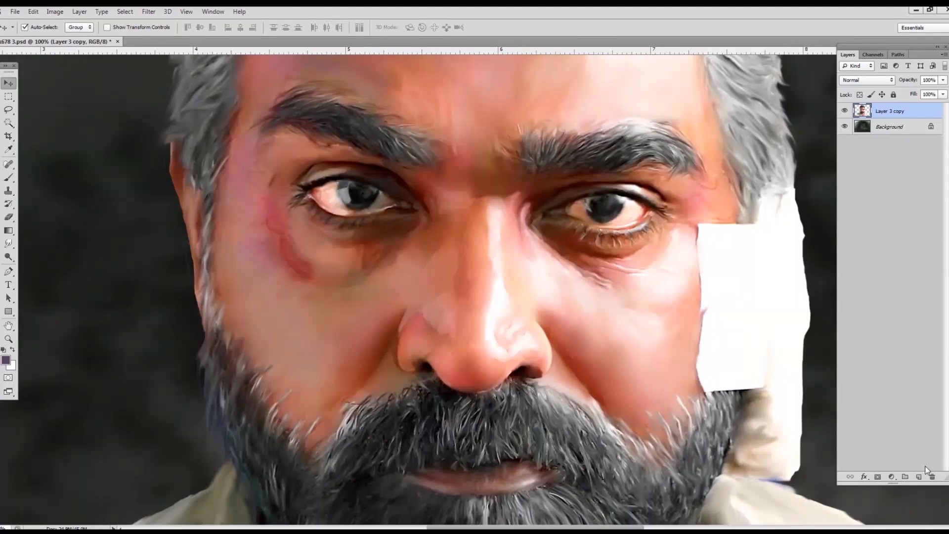
- Duplicate the portrait layer and dodge the skin beside the nose bridge with a 15 px brush at 51% midtone exposure
key(ctrl+j)
key(o)
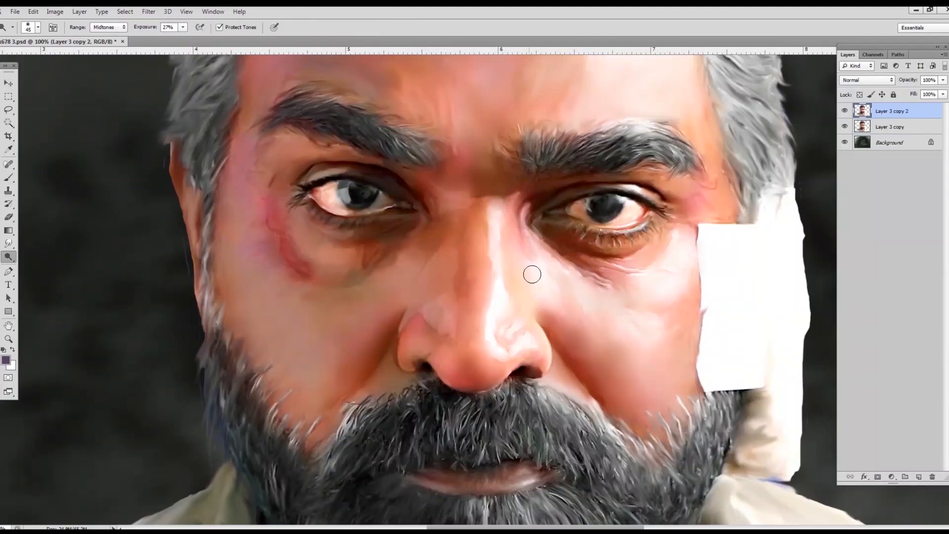
drag(183, 27, 186, 33)
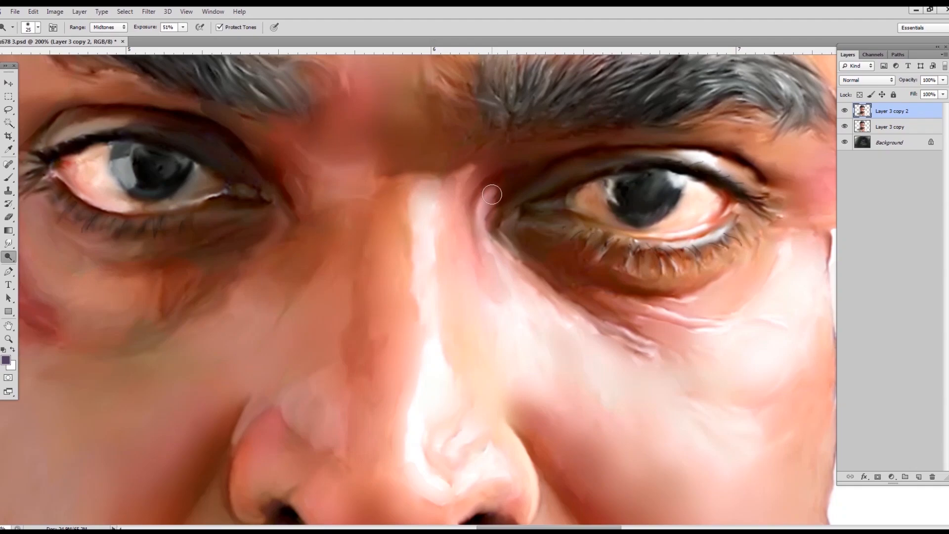
key(bracketleft)
drag(490, 193, 488, 250)
scroll(460, 332, down, 5)
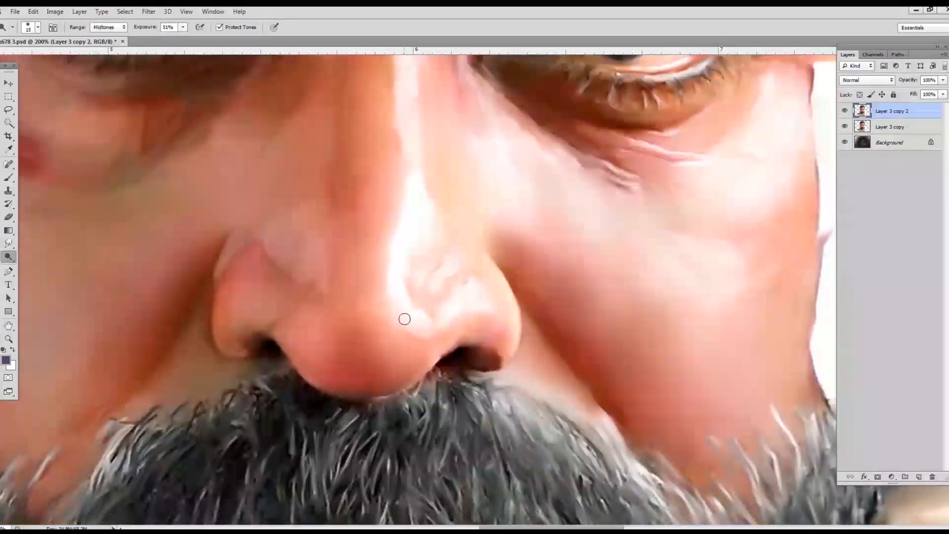
- Dodge the moustache hairs with a 45 px brush at 51% midtone exposure
key(ctrl+minus)
key(ctrl+minus)
key(ctrl+minus)
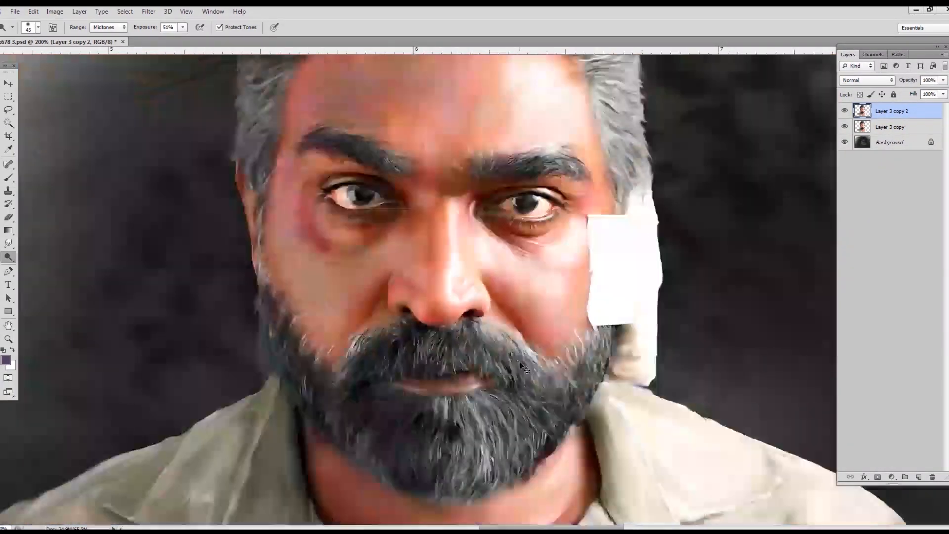
key(ctrl+plus)
key(ctrl+plus)
key(ctrl+plus)
drag(372, 378, 504, 276)
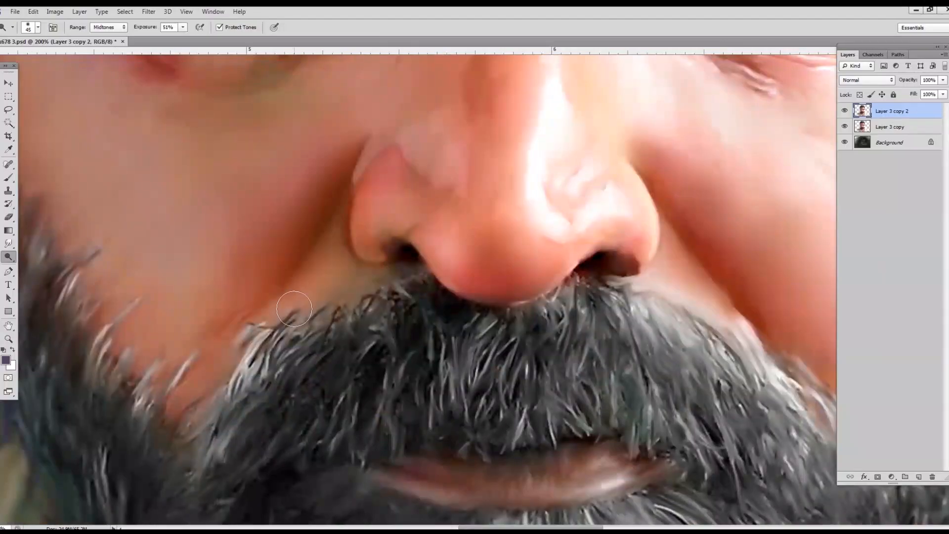
drag(414, 386, 455, 374)
key(ctrl+minus)
key(ctrl+minus)
key(ctrl+minus)
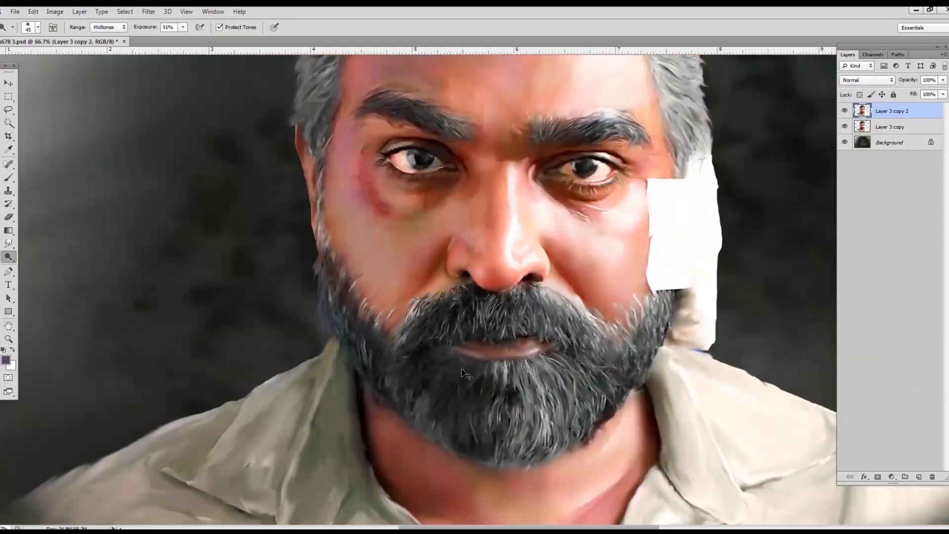
- Lower the Dodge exposure to 19% and work over the bruised-side beard edge and the moustache with the 45 px brush
key(ctrl+plus)
key(ctrl+plus)
key(ctrl+plus)
key(e)
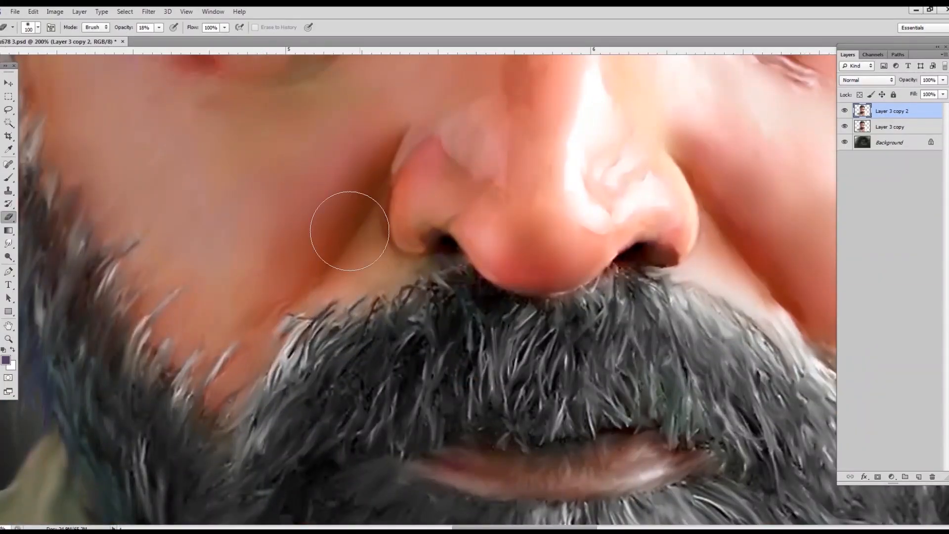
click(15, 258)
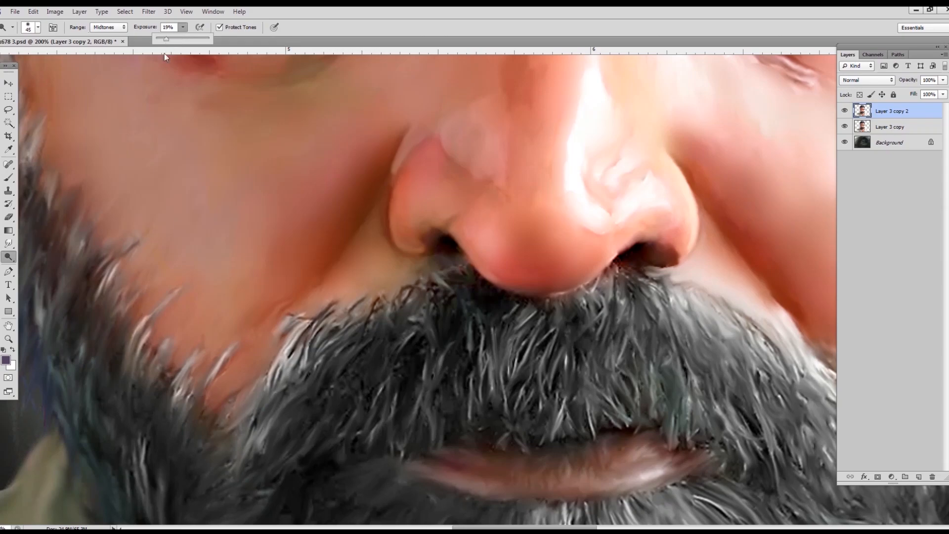
mouse_move(144, 328)
mouse_down()
mouse_move(151, 402)
mouse_move(164, 434)
mouse_up()
drag(246, 415, 302, 349)
drag(472, 378, 503, 363)
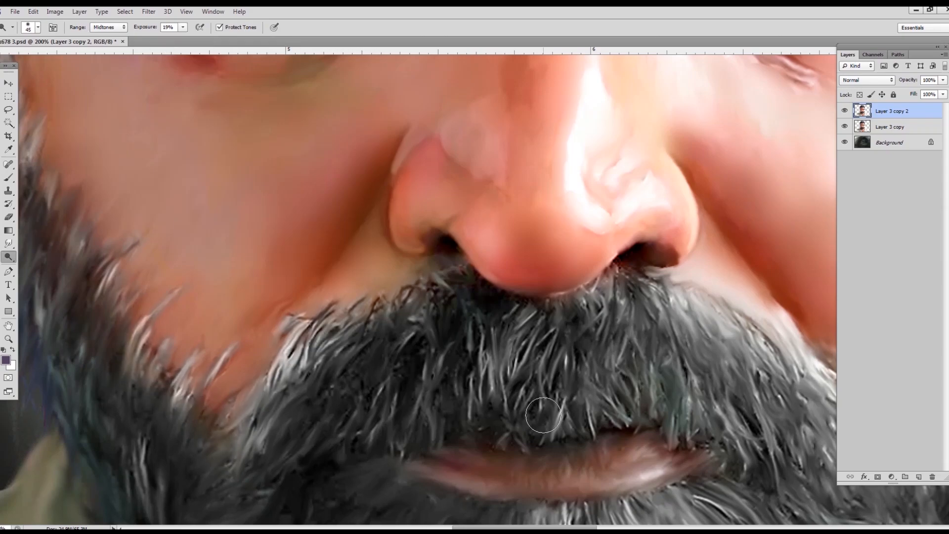
drag(544, 415, 552, 440)
drag(385, 303, 419, 274)
- Enlarge the Dodge brush and lighten the bruised-side cheek at 19% exposure
drag(271, 209, 325, 265)
key(bracketright)
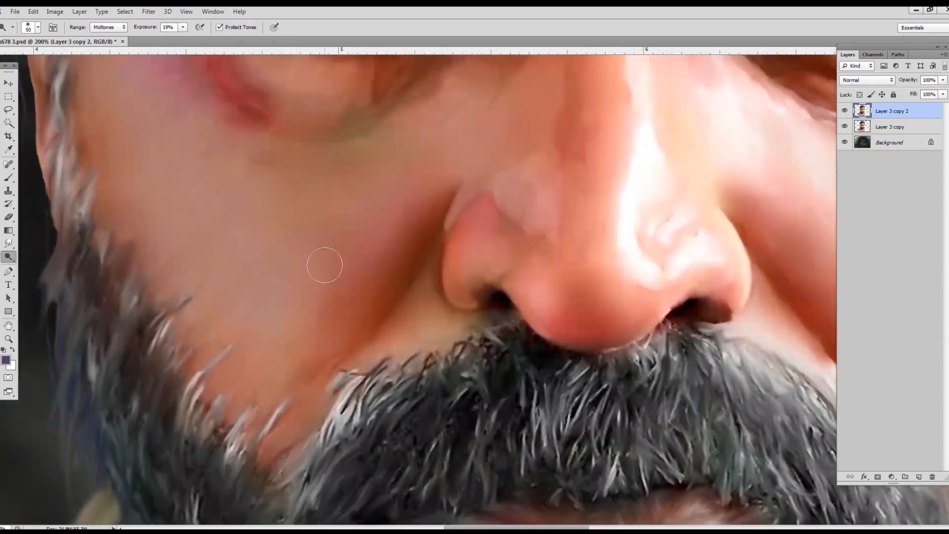
key(bracketright)
key(bracketright)
key(bracketright)
key(bracketright)
key(bracketright)
key(bracketright)
key(bracketright)
drag(291, 346, 188, 216)
drag(279, 62, 449, 347)
- Dodge the skin below the bruised-side eye with an 80 px brush at 19% exposure
key(bracketleft)
key(bracketleft)
key(bracketleft)
key(bracketleft)
drag(525, 438, 435, 305)
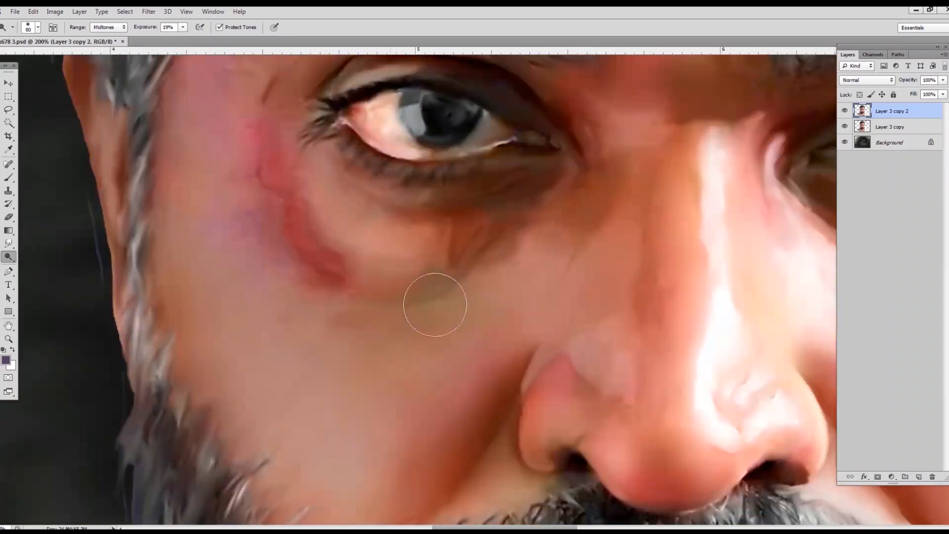
key(bracketleft)
- Dodge the eyelids, eyebrows and skin between the brows with a 30 px brush at 19% exposure
drag(317, 244, 244, 531)
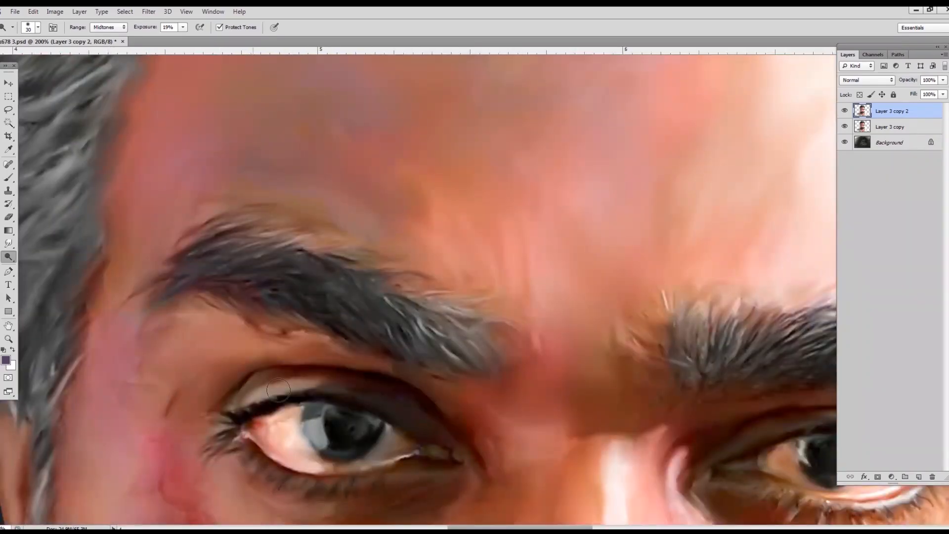
drag(511, 378, 414, 241)
drag(568, 279, 324, 193)
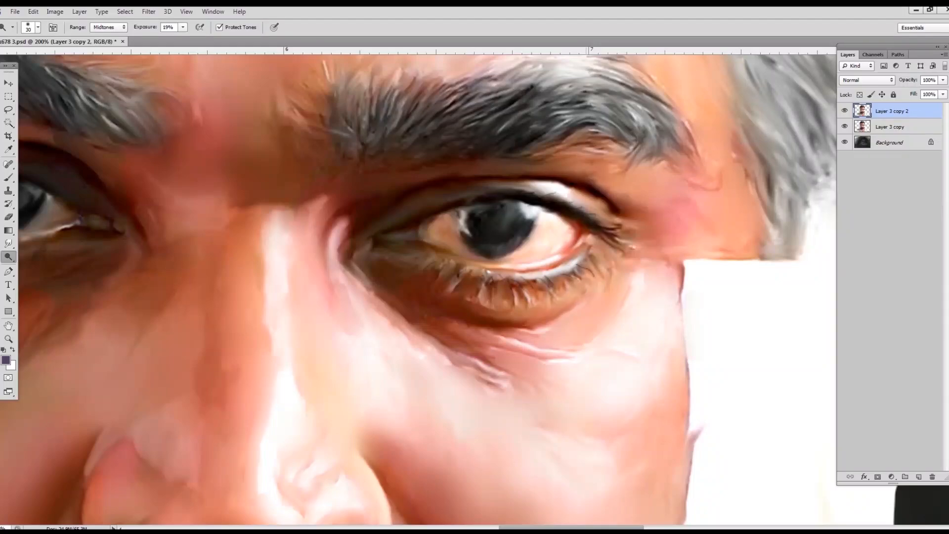
drag(495, 141, 509, 416)
drag(206, 408, 526, 318)
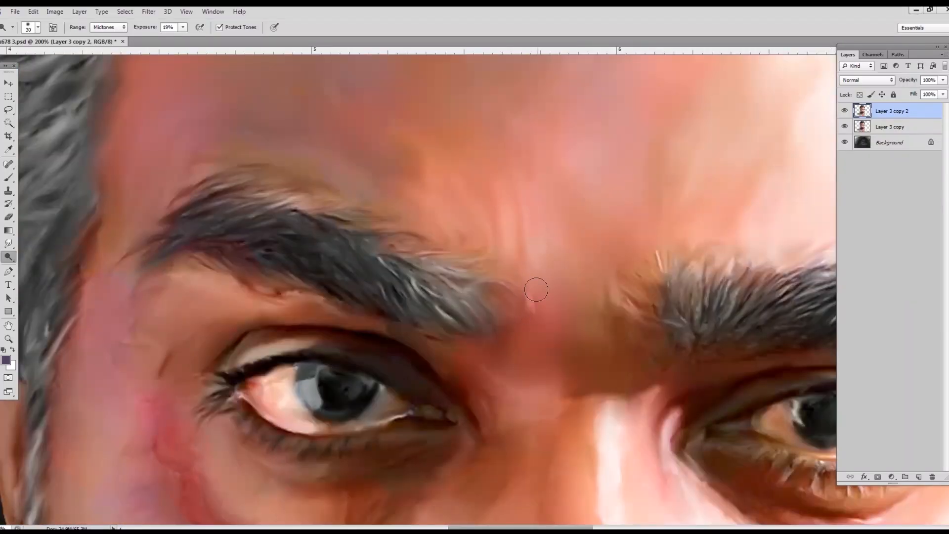
drag(557, 361, 671, 352)
drag(257, 274, 394, 303)
mouse_move(258, 423)
mouse_down()
mouse_move(284, 266)
mouse_move(278, 179)
mouse_up()
- Dodge the iris of the bruised-side eye with a 10 px brush at 37% exposure
key(e)
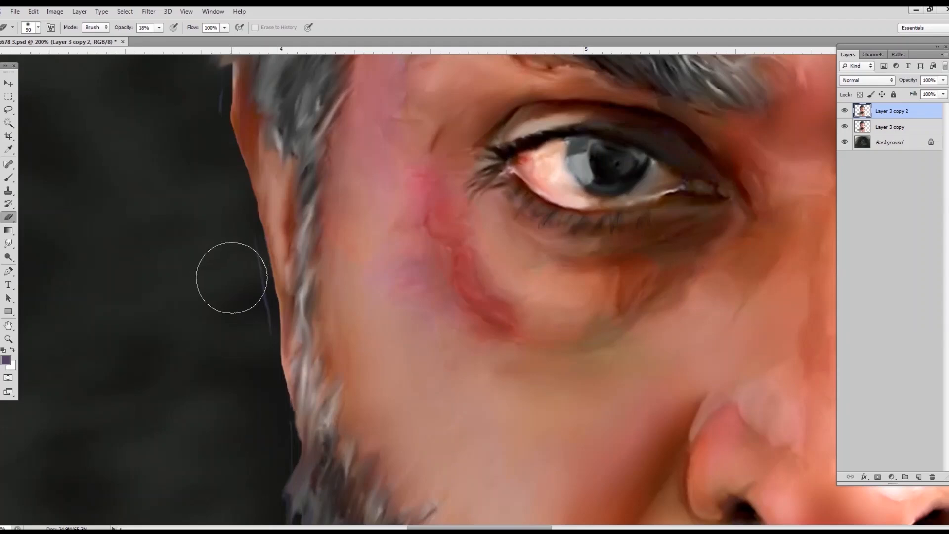
scroll(587, 242, down, 3)
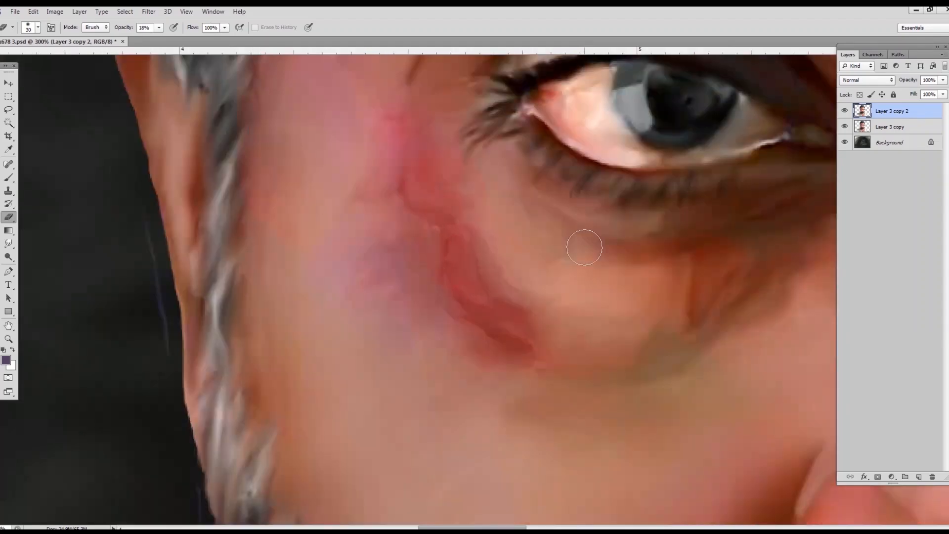
key(ctrl+plus)
key(o)
key(3)
key(7)
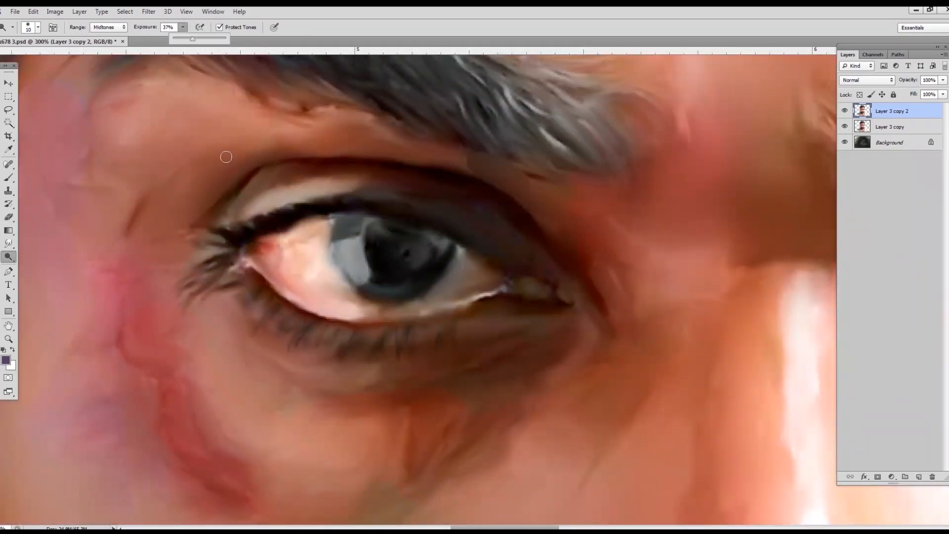
drag(351, 274, 357, 243)
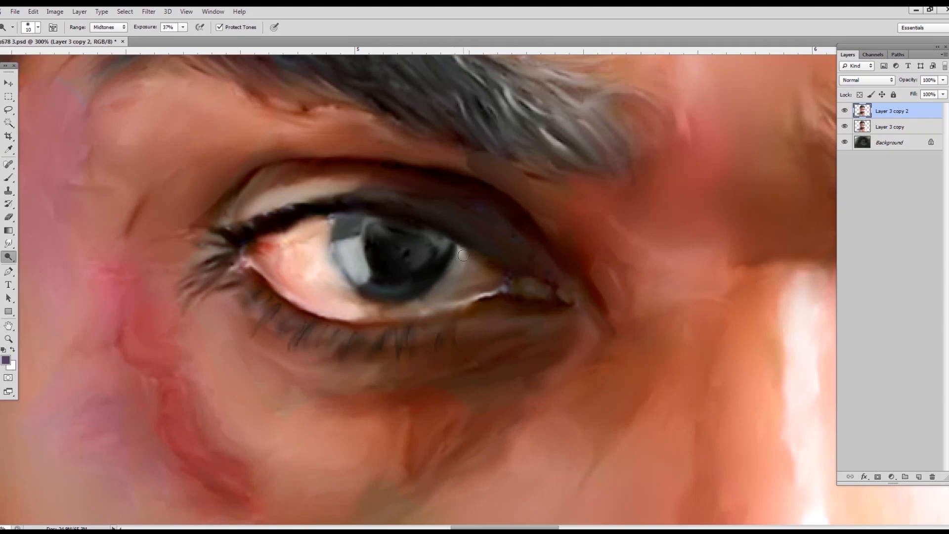
- Dodge the whites and corners of both eyes with a 10 px brush at 37% exposure
drag(355, 317, 329, 278)
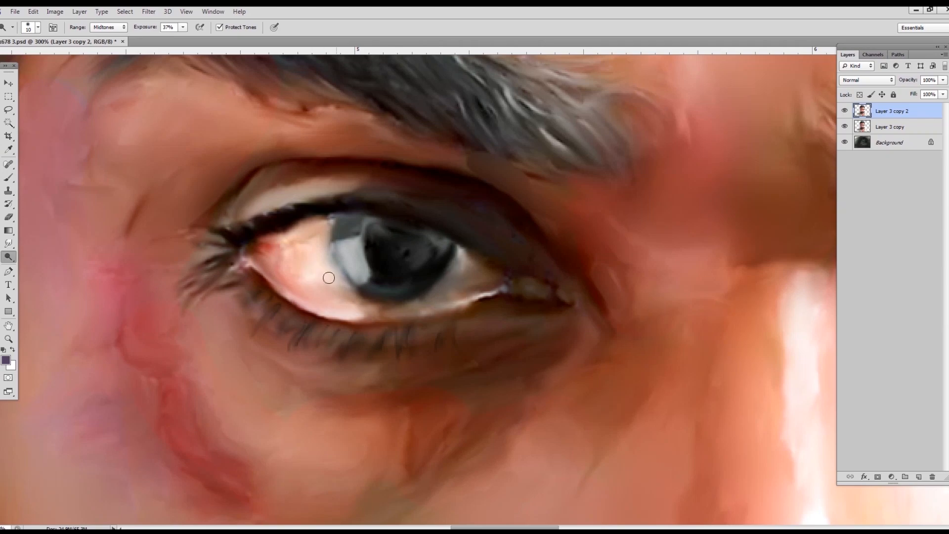
scroll(351, 315, right, 5)
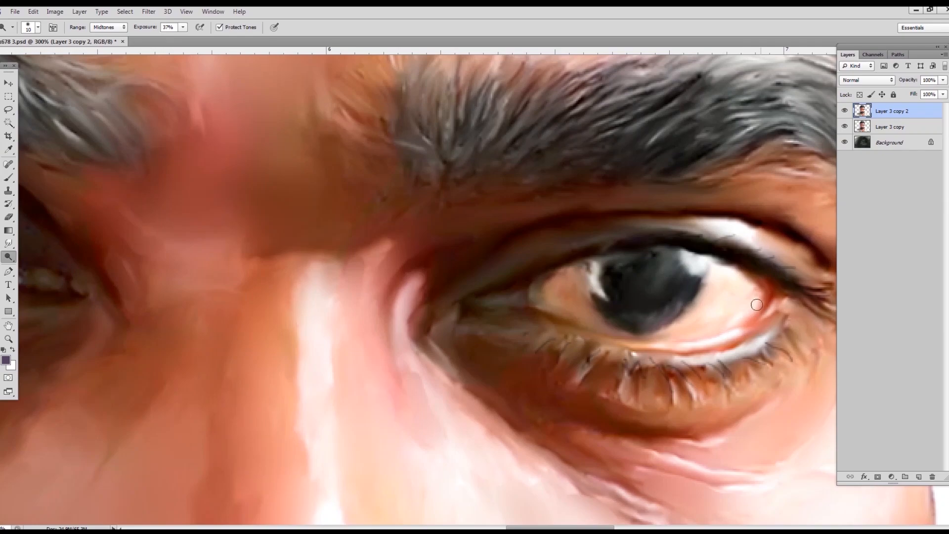
drag(782, 298, 793, 328)
drag(572, 319, 560, 292)
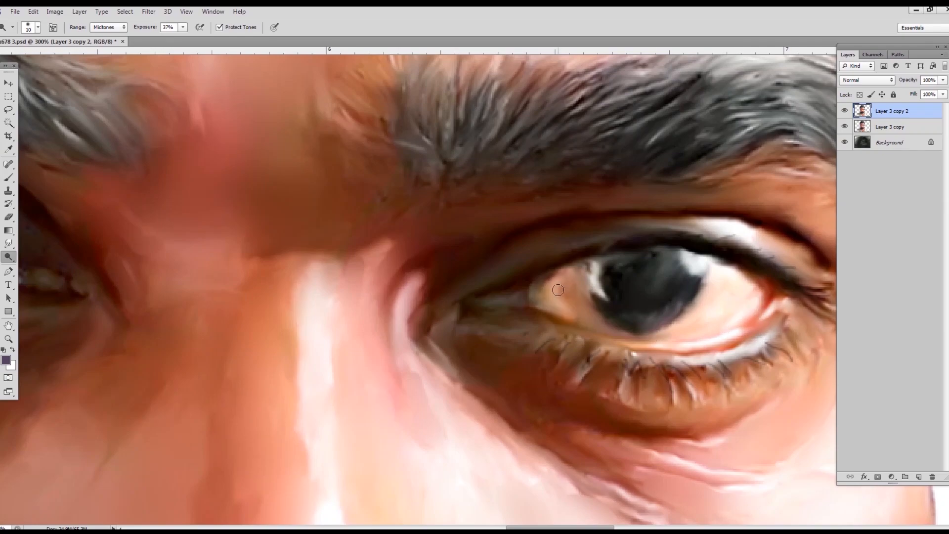
- Compare the portrait with Layer 3 copy 2 hidden and shown, and inspect the beard, shirt and whole composition
key(ctrl+minus)
key(ctrl+minus)
key(ctrl+minus)
key(ctrl+minus)
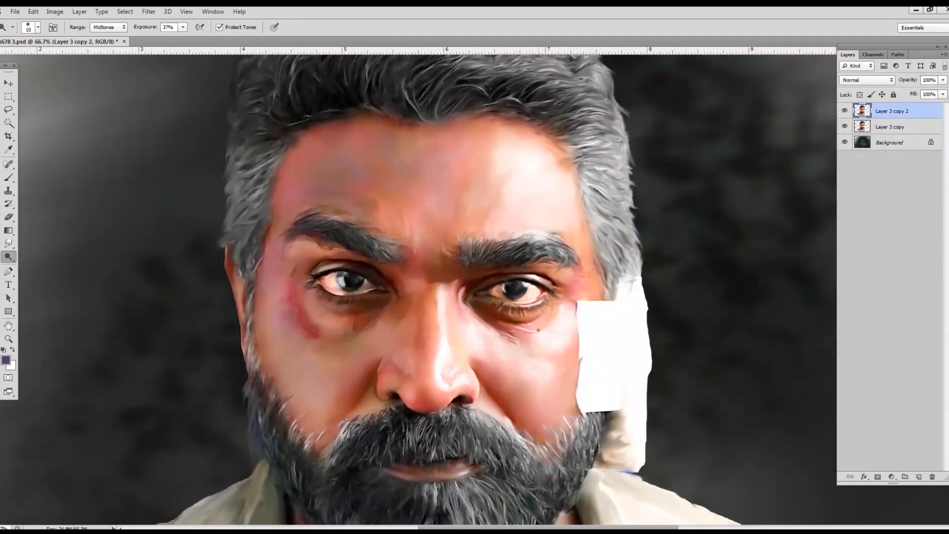
key(ctrl+minus)
click(844, 111)
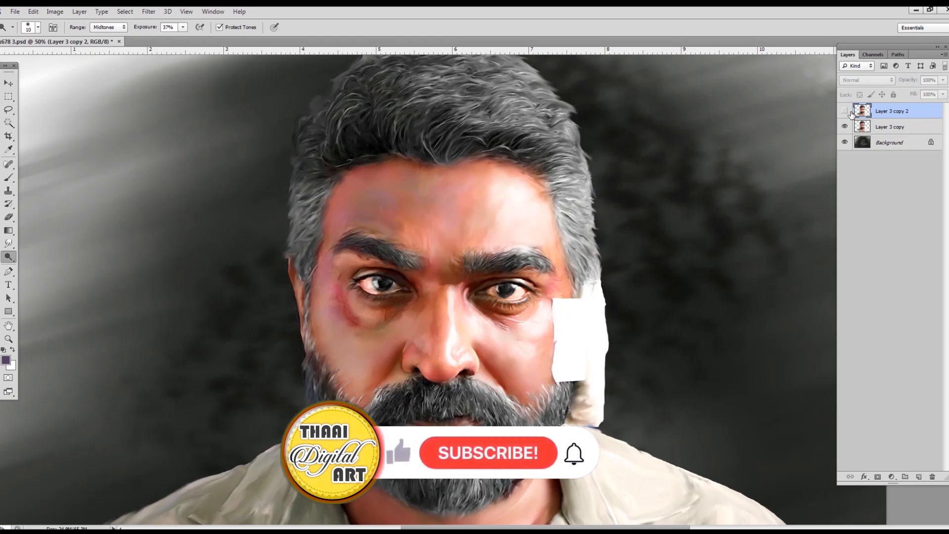
click(845, 111)
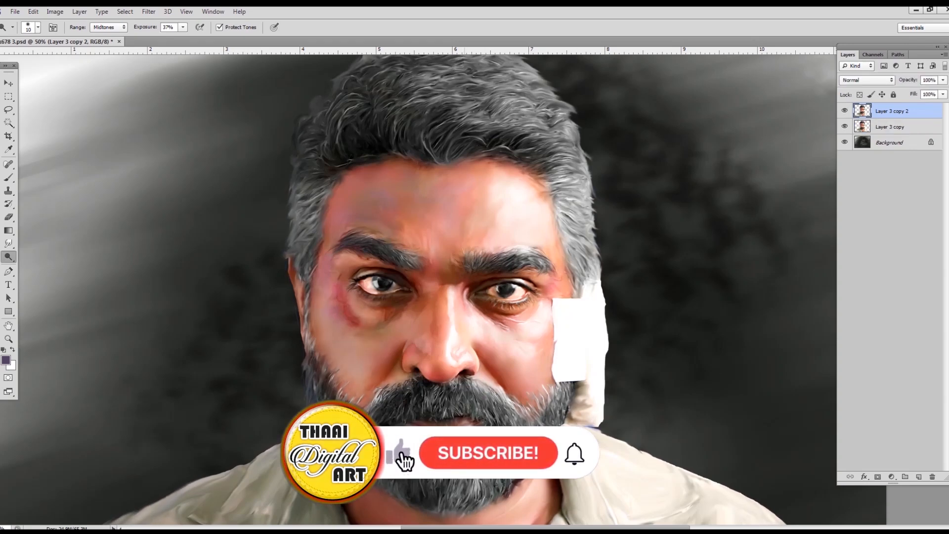
drag(461, 391, 408, 205)
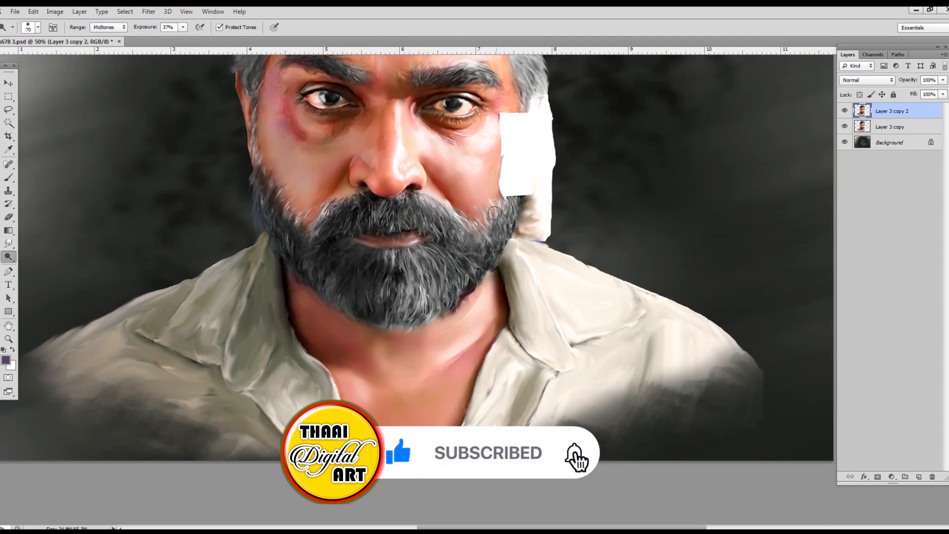
key(ctrl+minus)
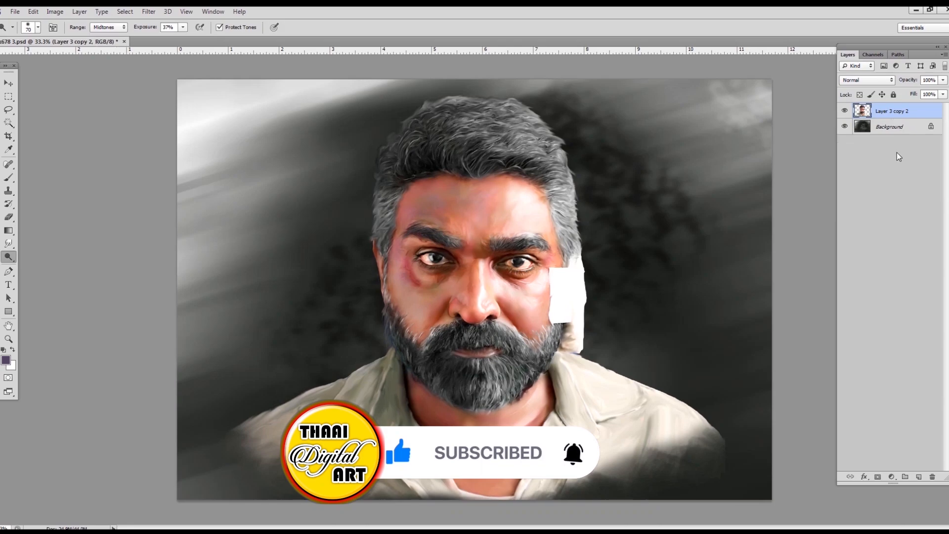
key(ctrl+minus)
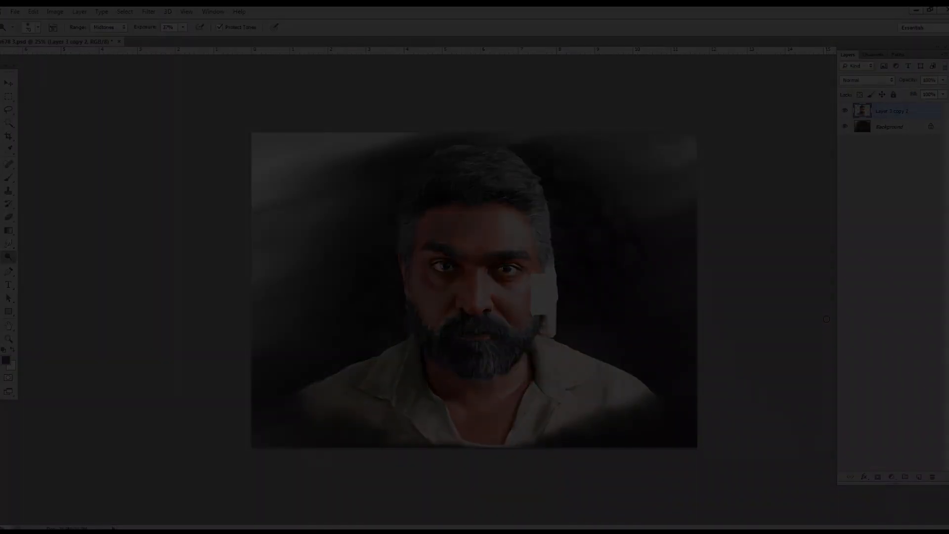